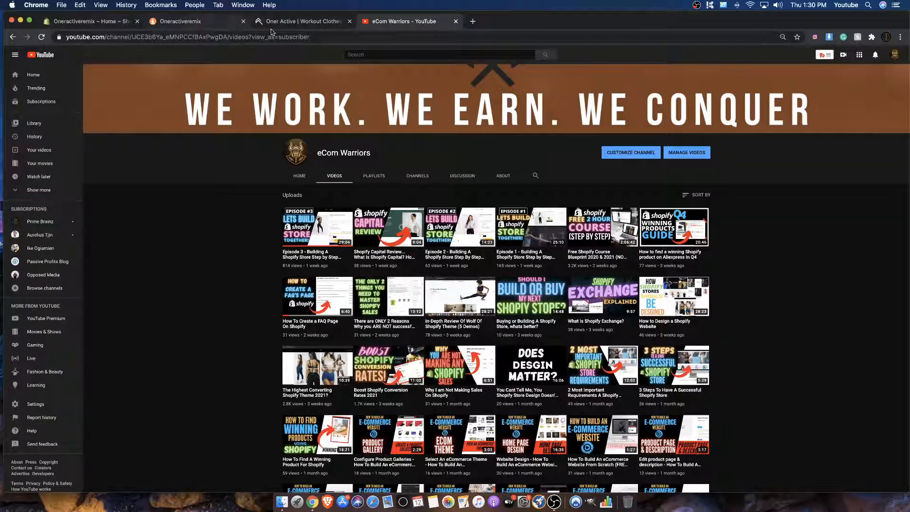
Step: Open the Oner Active website and look over its home page from the hero video to the recommendations
{"action": "left_click", "coordinate": [302, 27]}
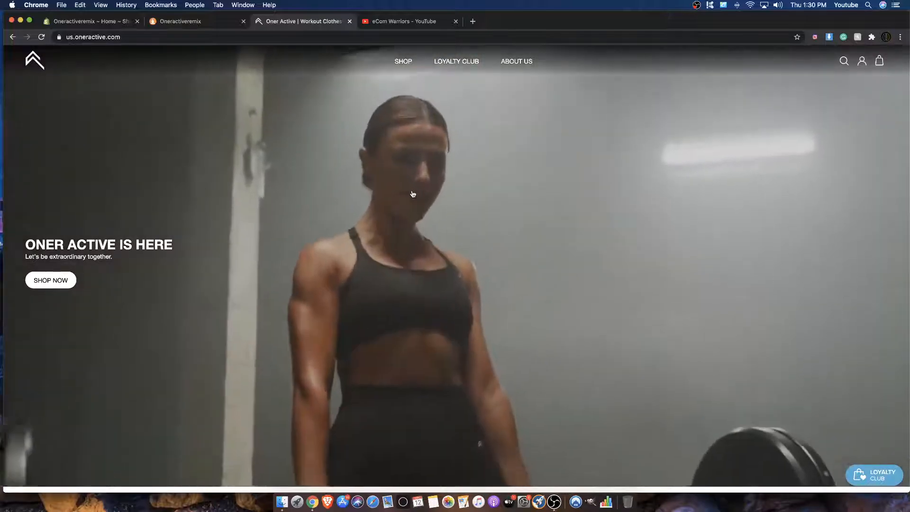
{"action": "scroll", "coordinate": [412, 195], "scroll_direction": "down", "scroll_amount": 15}
{"action": "scroll", "coordinate": [412, 193], "scroll_direction": "down", "scroll_amount": 3}
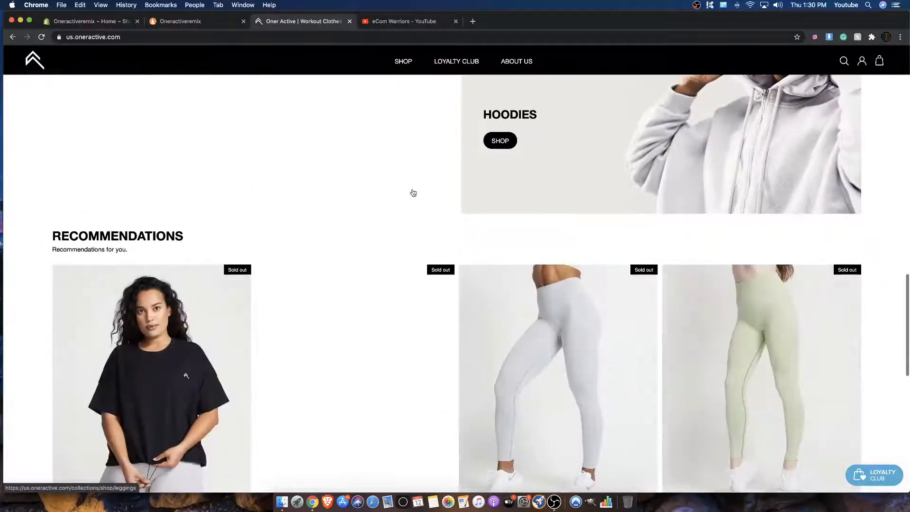
{"action": "scroll", "coordinate": [413, 193], "scroll_direction": "up", "scroll_amount": 5}
{"action": "scroll", "coordinate": [383, 149], "scroll_direction": "up", "scroll_amount": 15}
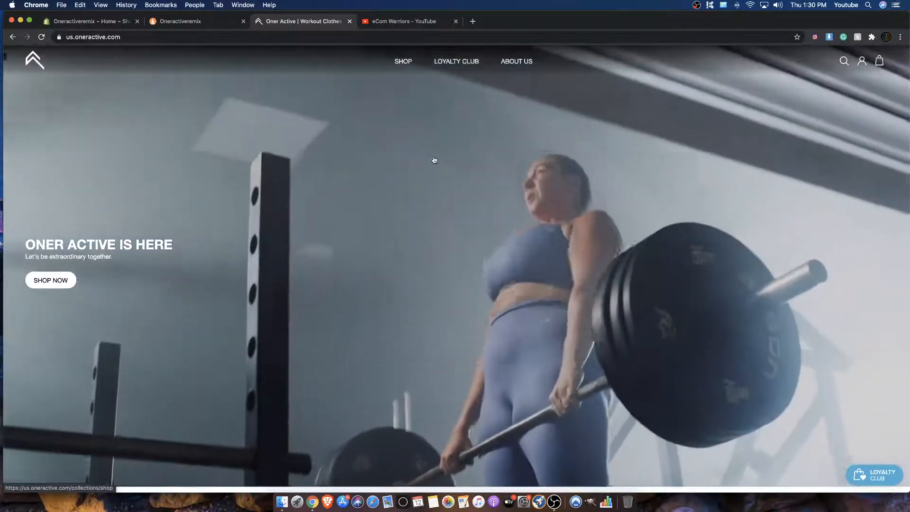
{"action": "scroll", "coordinate": [430, 162], "scroll_direction": "down", "scroll_amount": 12}
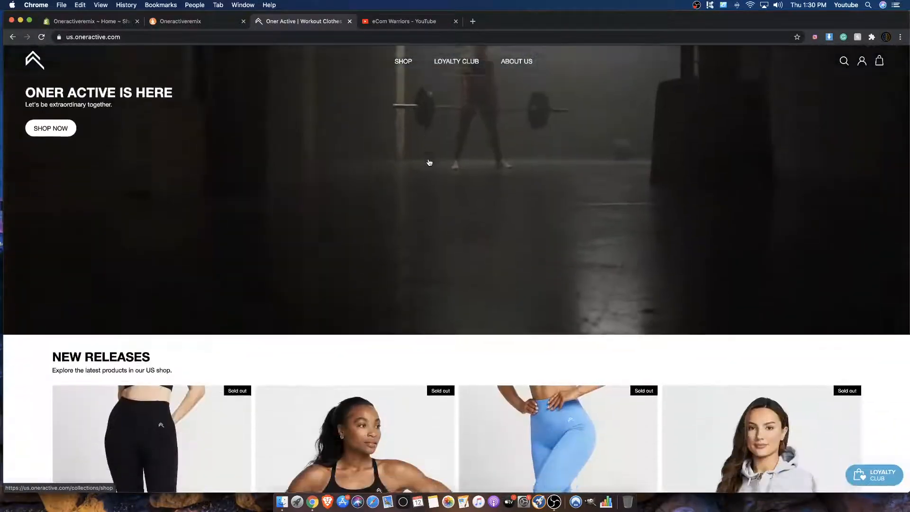
{"action": "scroll", "coordinate": [427, 162], "scroll_direction": "up", "scroll_amount": 12}
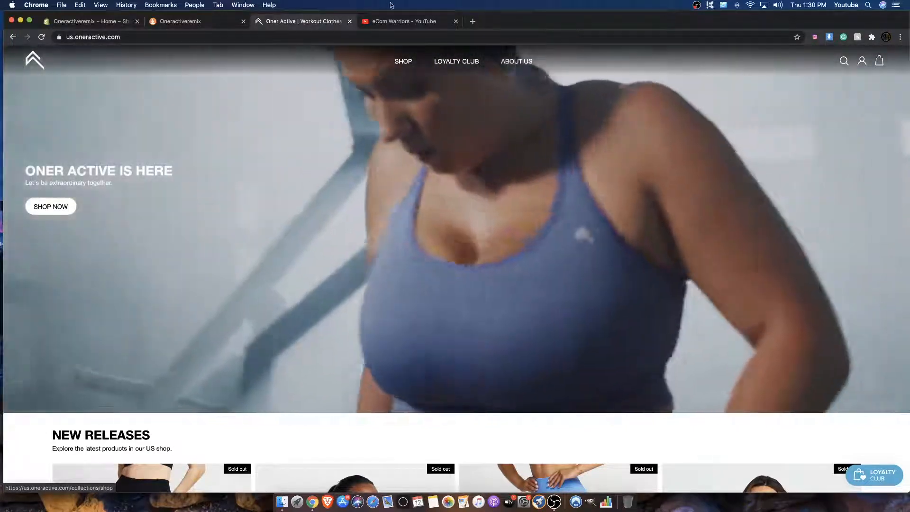
Step: Browse the uploaded videos on the eCom Warriors YouTube channel and return to the Oner Active site
{"action": "left_click", "coordinate": [412, 22]}
{"action": "scroll", "coordinate": [322, 317], "scroll_direction": "down", "scroll_amount": 8}
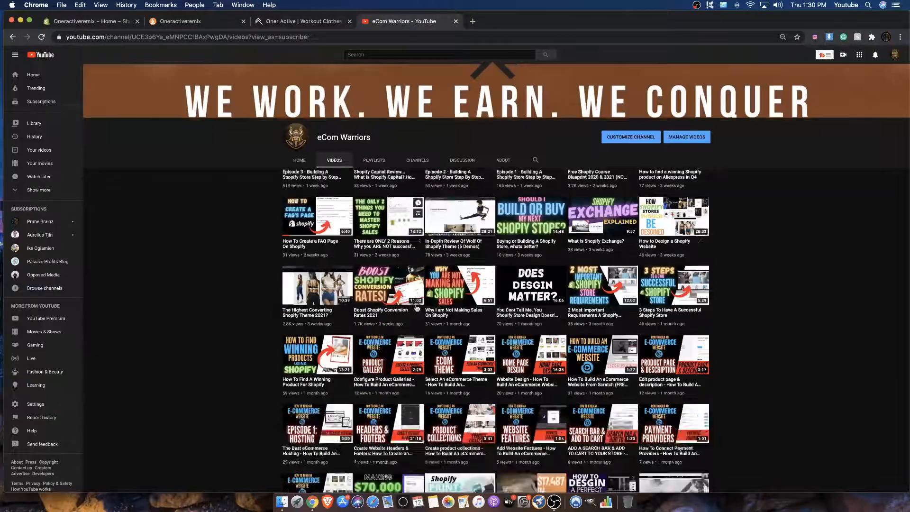
{"action": "scroll", "coordinate": [322, 316], "scroll_direction": "up", "scroll_amount": 3}
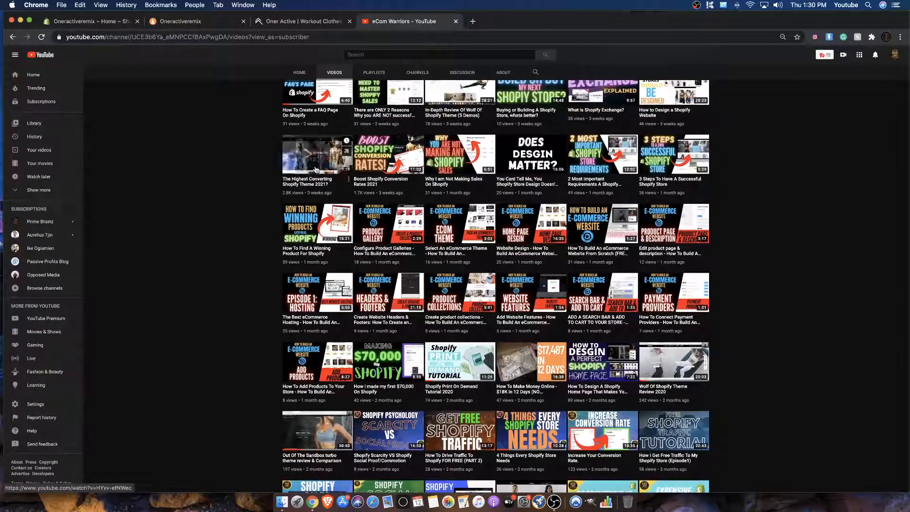
{"action": "scroll", "coordinate": [715, 177], "scroll_direction": "down", "scroll_amount": 6}
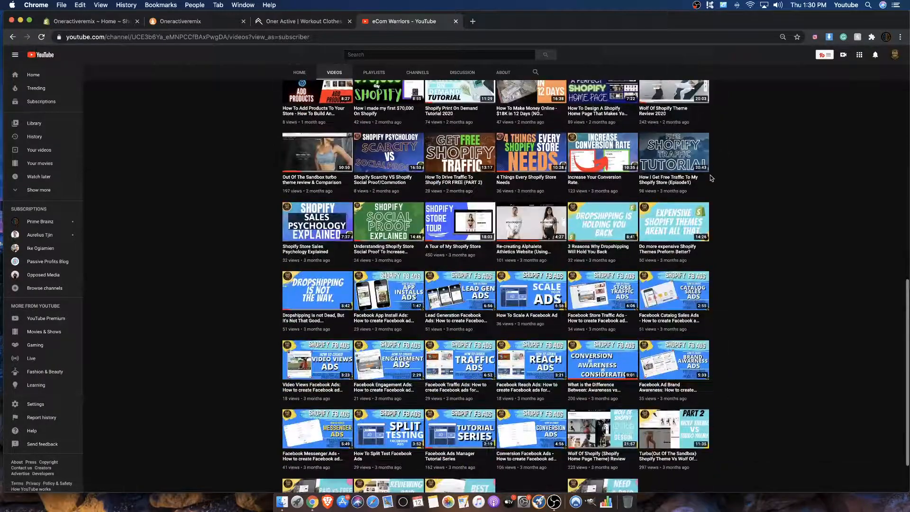
{"action": "scroll", "coordinate": [673, 169], "scroll_direction": "up", "scroll_amount": 12}
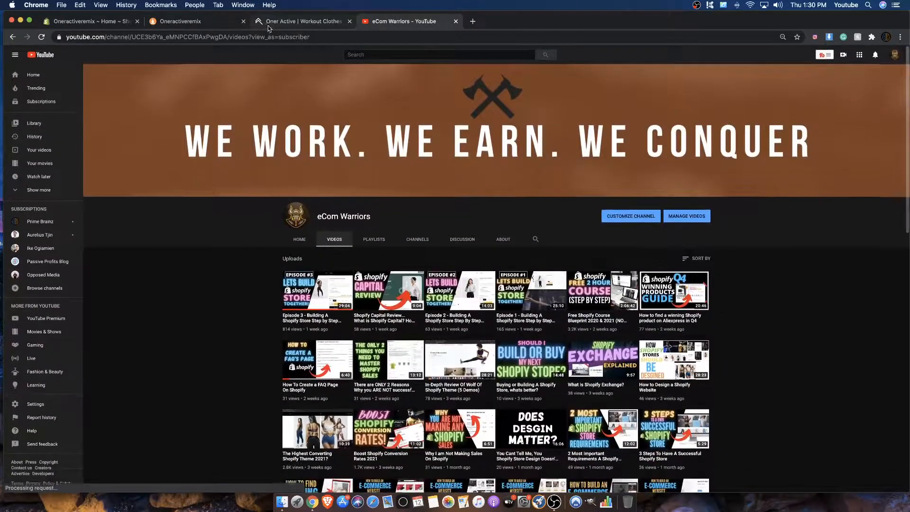
{"action": "left_click", "coordinate": [318, 22]}
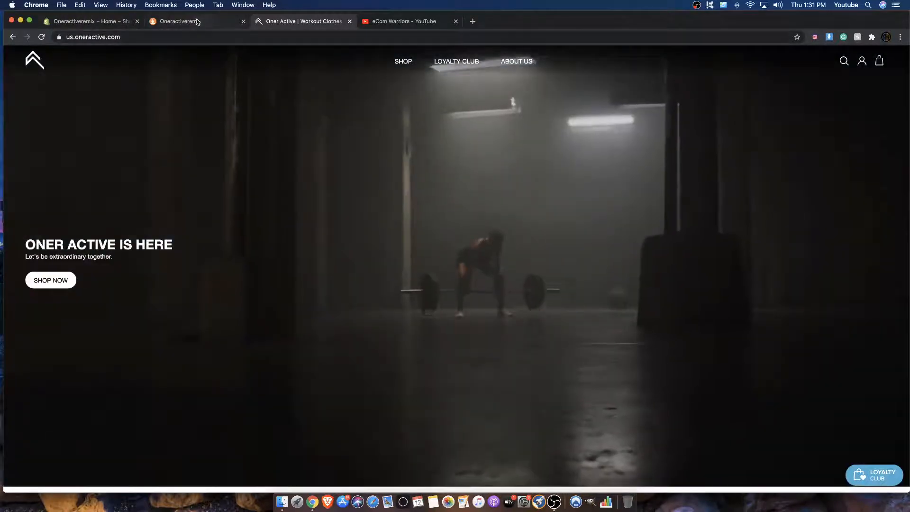
Step: Open wolfofshopify.com in a new tab and look through the theme offers on its home page
{"action": "left_click", "coordinate": [197, 22]}
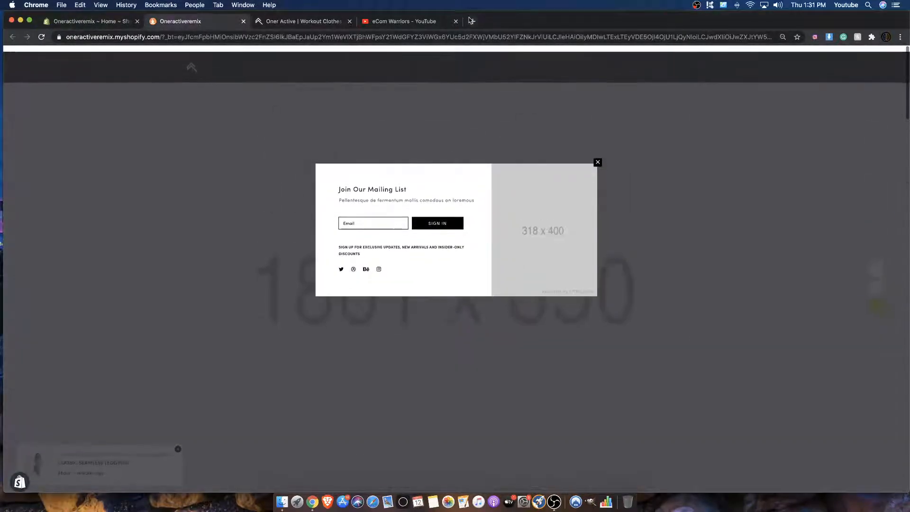
{"action": "left_click", "coordinate": [472, 21]}
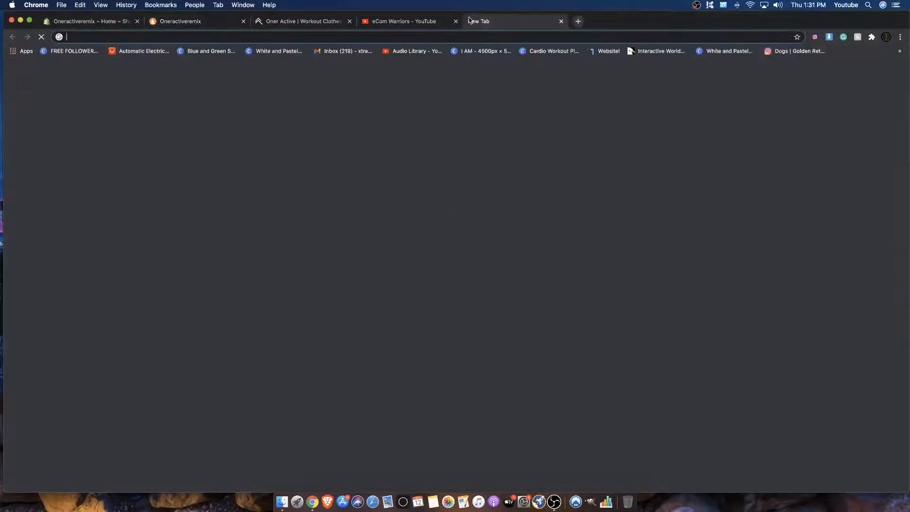
{"action": "type", "text": "wolfof"}
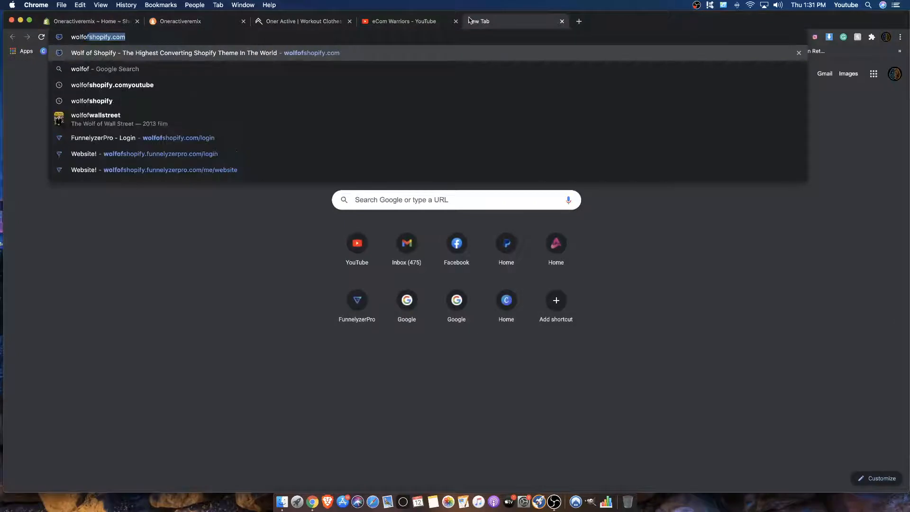
{"action": "key", "text": "Return"}
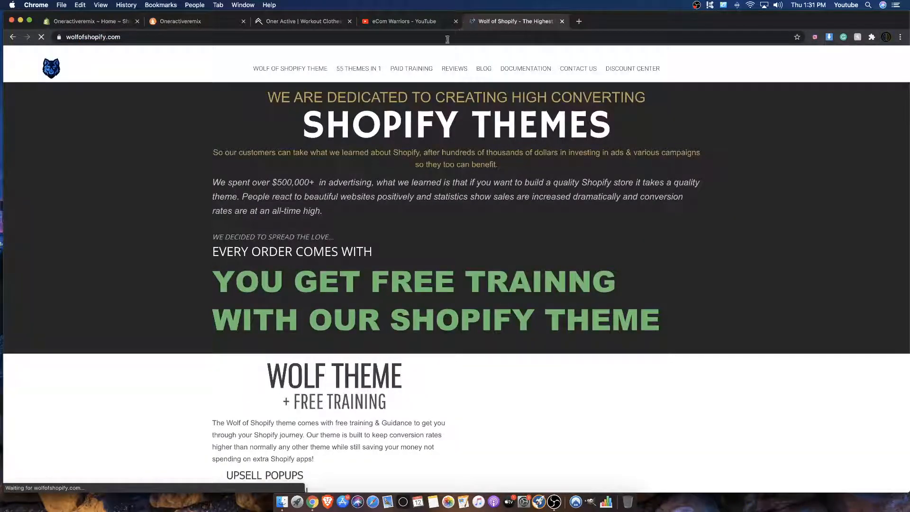
{"action": "scroll", "coordinate": [299, 95], "scroll_direction": "down", "scroll_amount": 7}
{"action": "scroll", "coordinate": [258, 126], "scroll_direction": "up", "scroll_amount": 7}
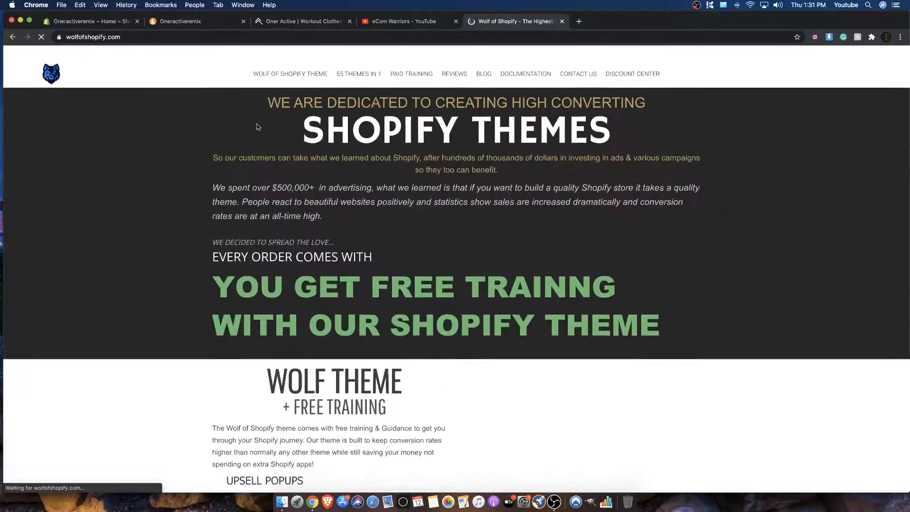
{"action": "scroll", "coordinate": [284, 101], "scroll_direction": "down", "scroll_amount": 5}
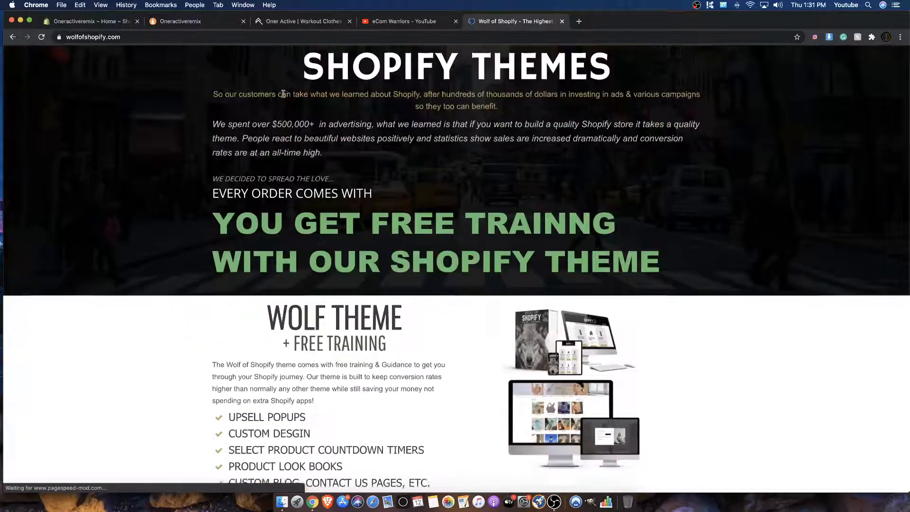
{"action": "scroll", "coordinate": [492, 264], "scroll_direction": "down", "scroll_amount": 6}
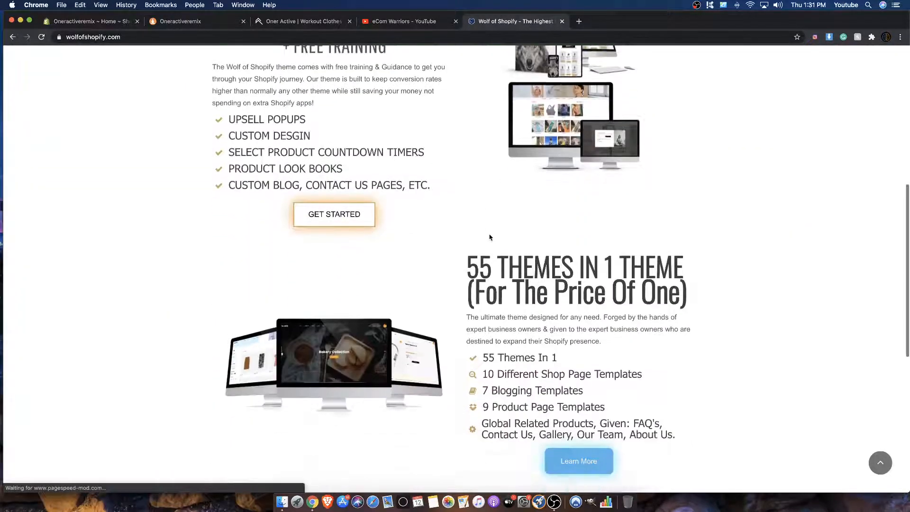
{"action": "scroll", "coordinate": [476, 215], "scroll_direction": "up", "scroll_amount": 5}
{"action": "scroll", "coordinate": [476, 215], "scroll_direction": "up", "scroll_amount": 6}
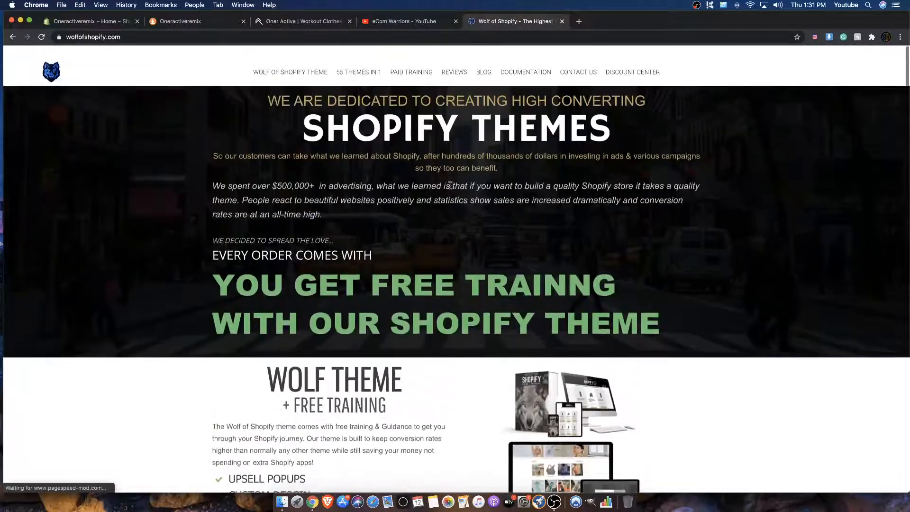
Step: Open the Wolf of Shopify theme page and review its package, pricing and gallery sections
{"action": "left_click", "coordinate": [282, 70]}
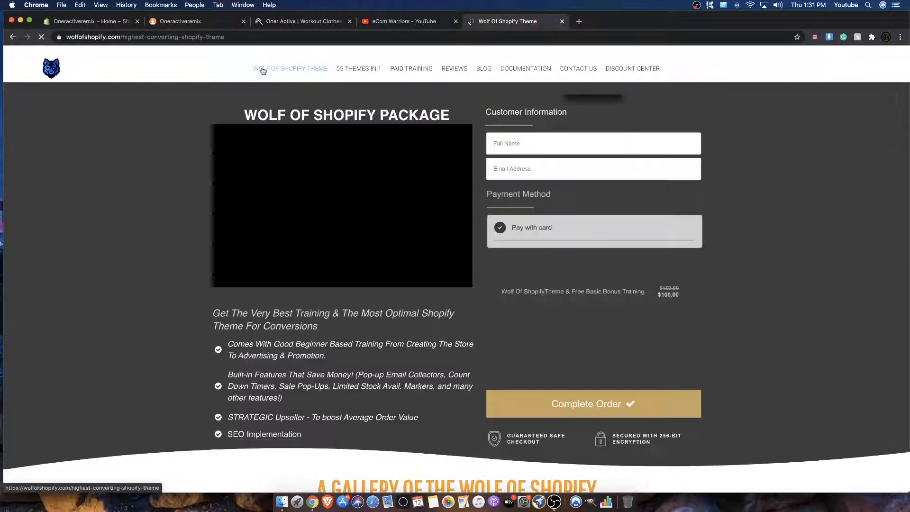
{"action": "scroll", "coordinate": [441, 143], "scroll_direction": "down", "scroll_amount": 5}
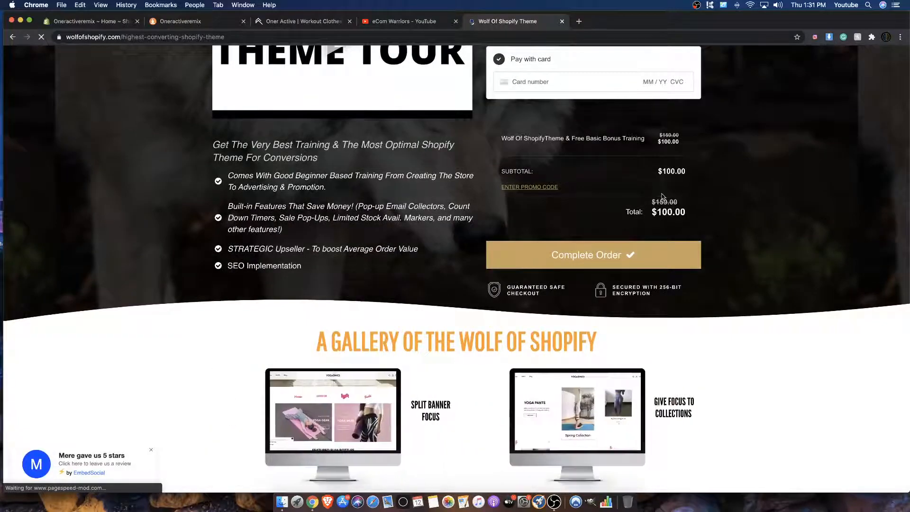
{"action": "scroll", "coordinate": [664, 194], "scroll_direction": "down", "scroll_amount": 15}
{"action": "scroll", "coordinate": [666, 191], "scroll_direction": "up", "scroll_amount": 18}
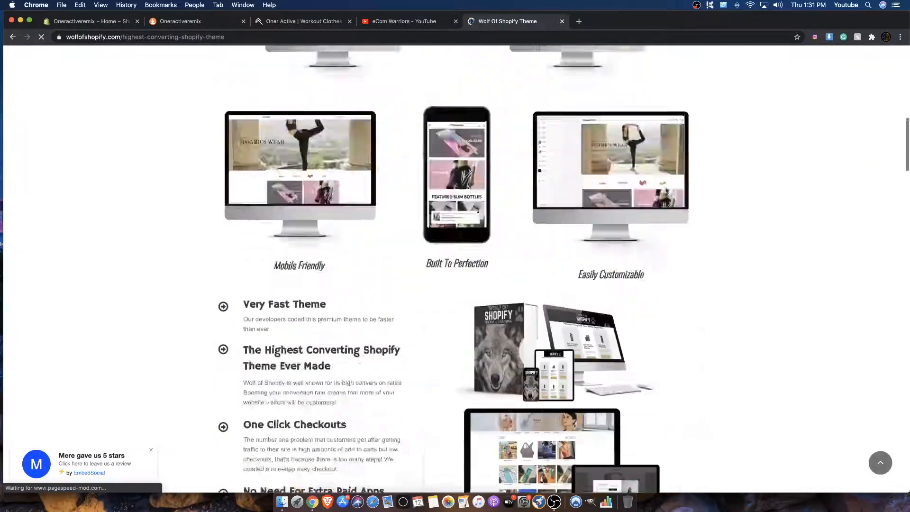
{"action": "scroll", "coordinate": [666, 190], "scroll_direction": "up", "scroll_amount": 2}
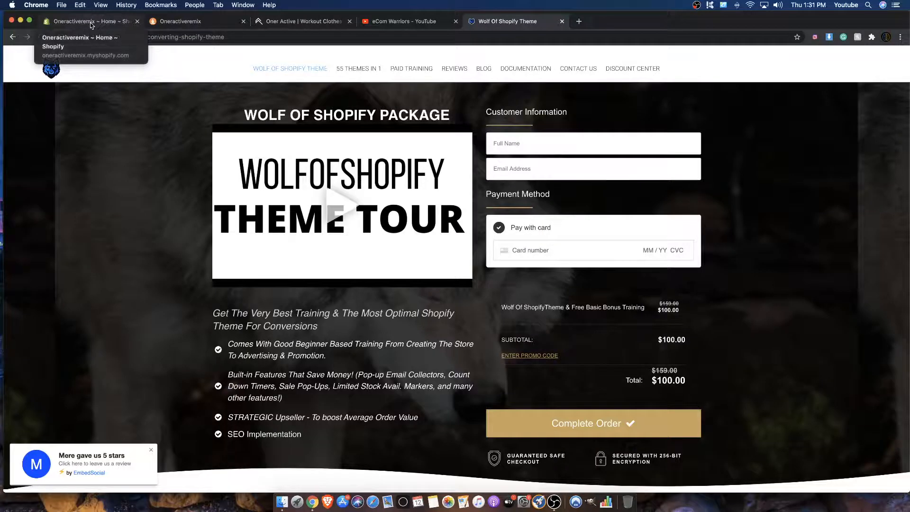
Step: Switch to the Oneractiveremix store preview, dismiss the mailing list pop-up and look over the placeholder home page
{"action": "left_click", "coordinate": [209, 22]}
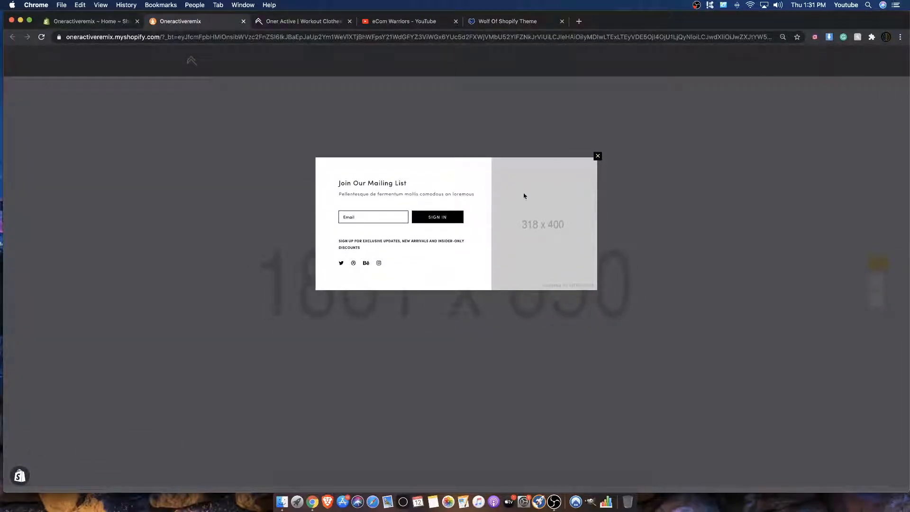
{"action": "left_click", "coordinate": [597, 157]}
{"action": "scroll", "coordinate": [563, 152], "scroll_direction": "down", "scroll_amount": 3}
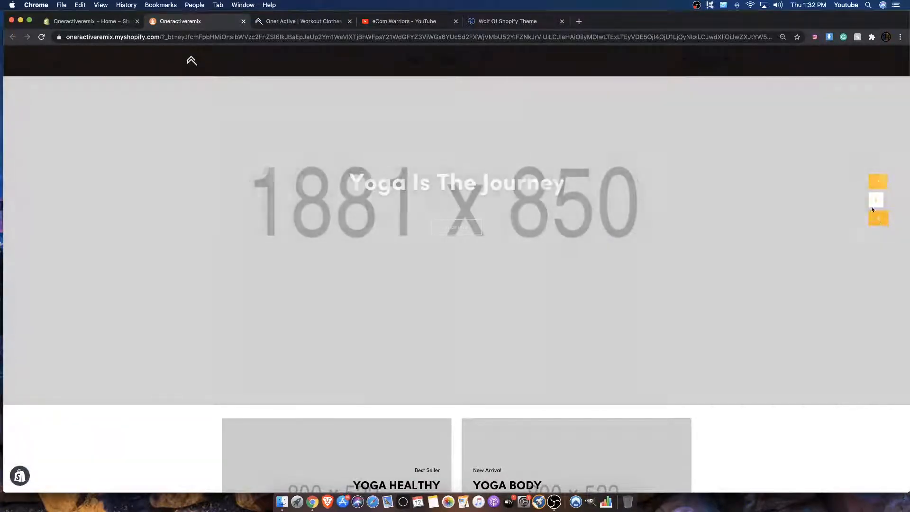
{"action": "scroll", "coordinate": [708, 195], "scroll_direction": "down", "scroll_amount": 4}
{"action": "scroll", "coordinate": [708, 194], "scroll_direction": "up", "scroll_amount": 5}
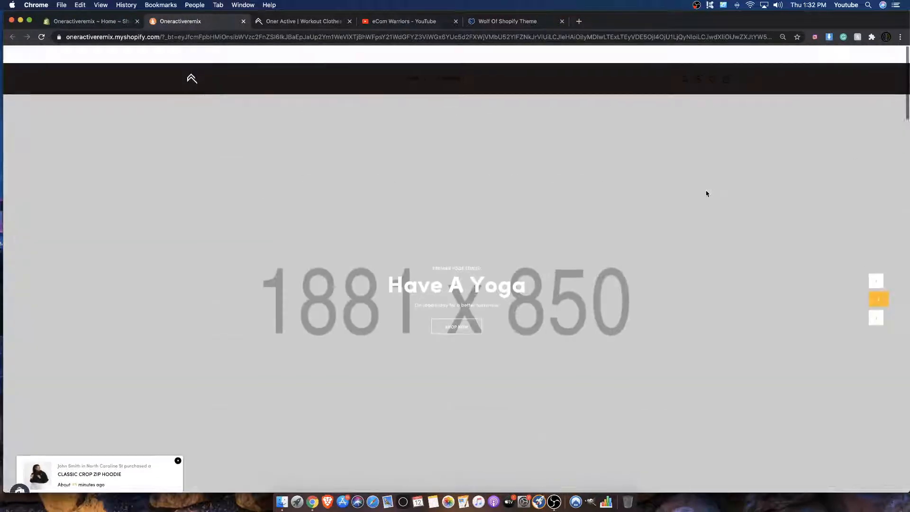
{"action": "scroll", "coordinate": [378, 245], "scroll_direction": "down", "scroll_amount": 5}
{"action": "scroll", "coordinate": [379, 240], "scroll_direction": "down", "scroll_amount": 6}
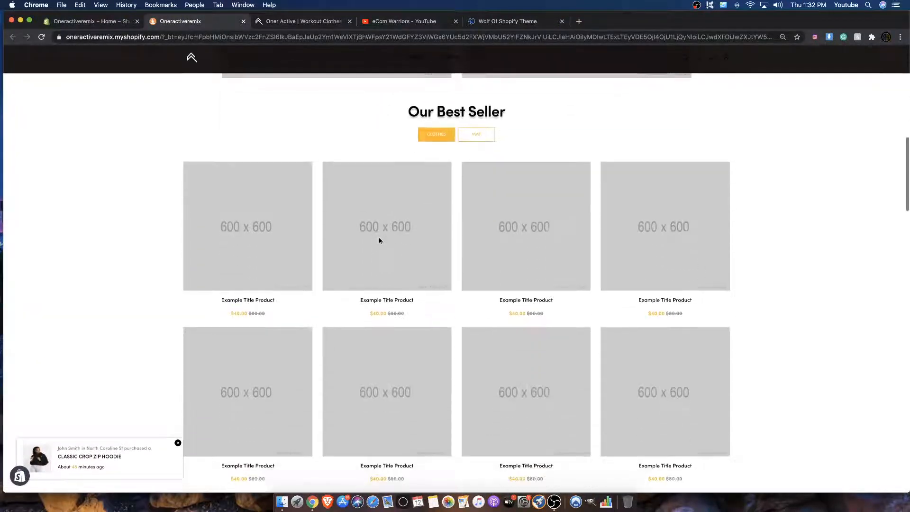
{"action": "scroll", "coordinate": [379, 240], "scroll_direction": "up", "scroll_amount": 10}
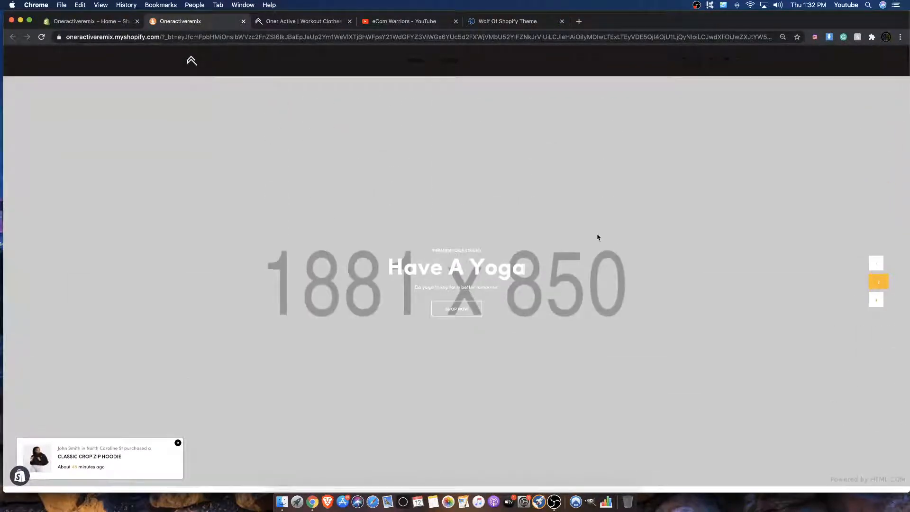
Step: Set the browser zoom of the Oneractiveremix store preview to 100%
{"action": "left_click", "coordinate": [900, 37]}
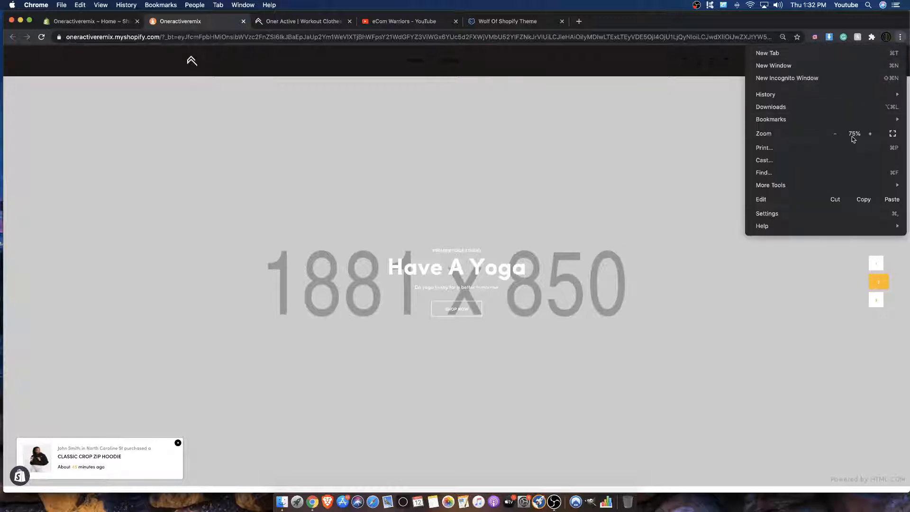
{"action": "left_click", "coordinate": [870, 134]}
{"action": "left_click", "coordinate": [875, 136]}
{"action": "left_click", "coordinate": [876, 135]}
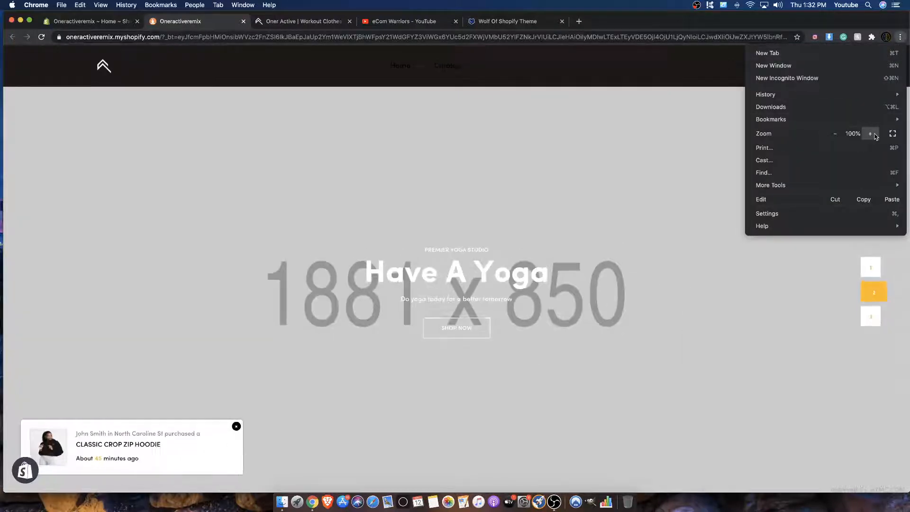
{"action": "left_click", "coordinate": [652, 138]}
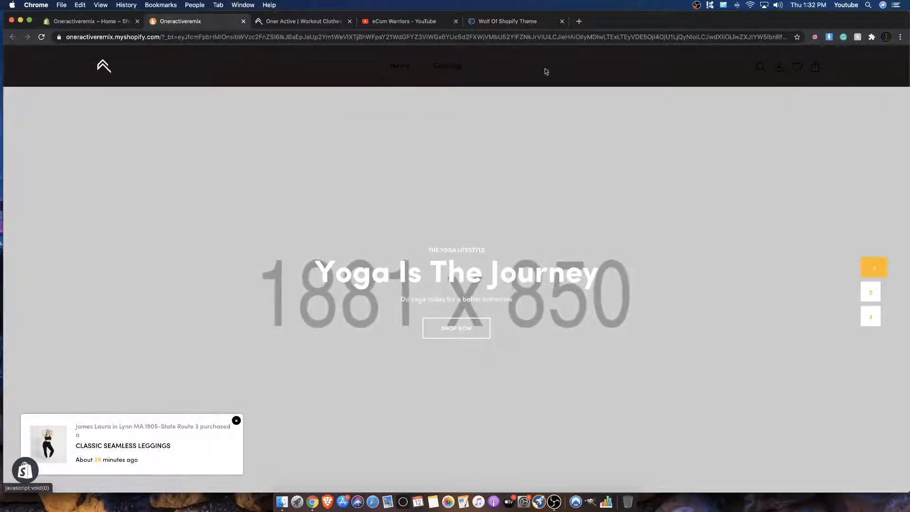
Step: Examine the store preview's navigation, banners, best-seller products and class sections at the new zoom level
{"action": "mouse_move", "coordinate": [402, 68]}
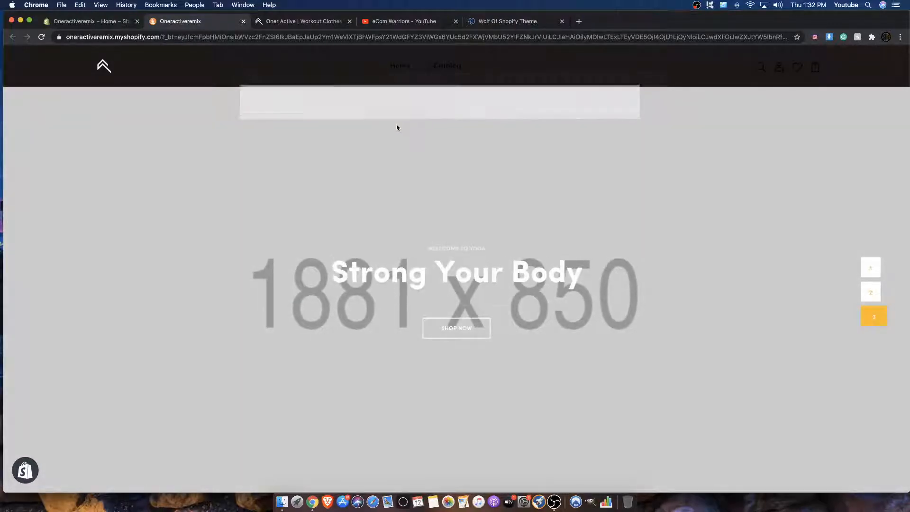
{"action": "scroll", "coordinate": [390, 107], "scroll_direction": "down", "scroll_amount": 5}
{"action": "scroll", "coordinate": [390, 107], "scroll_direction": "down", "scroll_amount": 3}
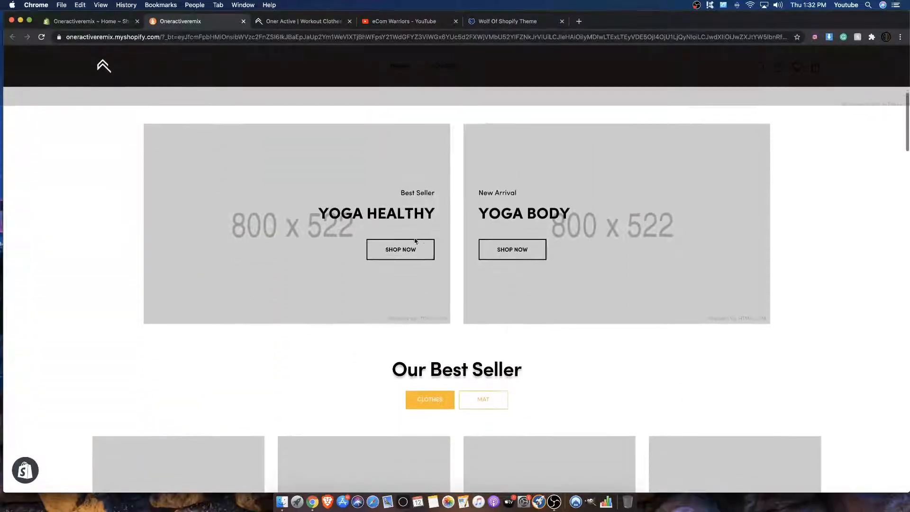
{"action": "scroll", "coordinate": [501, 246], "scroll_direction": "down", "scroll_amount": 11}
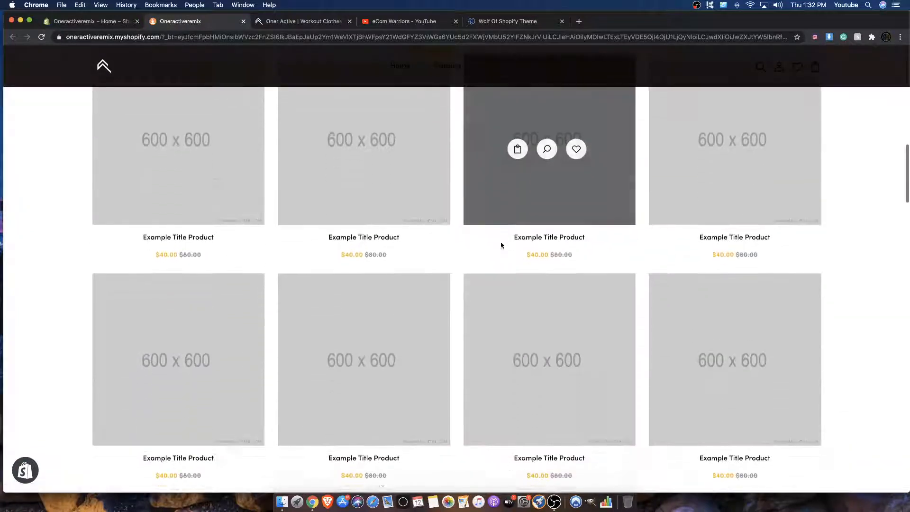
{"action": "scroll", "coordinate": [319, 237], "scroll_direction": "down", "scroll_amount": 10}
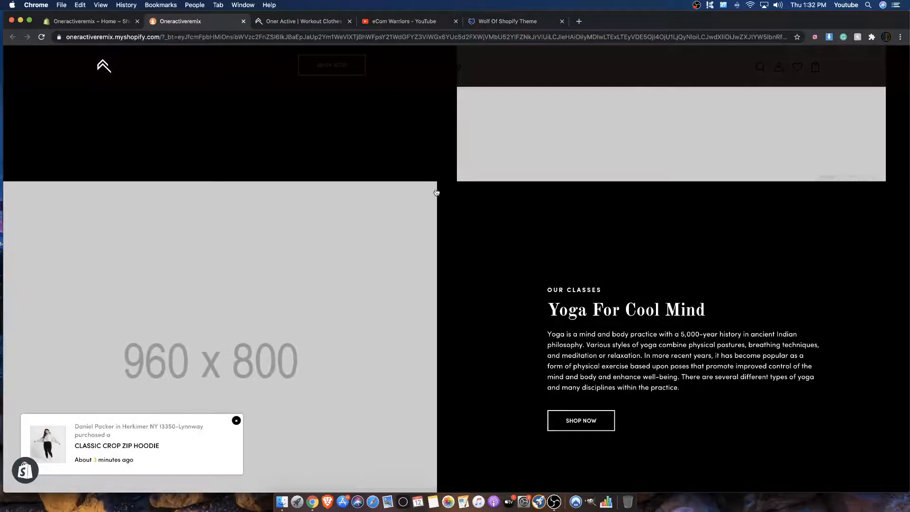
{"action": "scroll", "coordinate": [437, 193], "scroll_direction": "down", "scroll_amount": 5}
{"action": "scroll", "coordinate": [438, 190], "scroll_direction": "up", "scroll_amount": 10}
{"action": "scroll", "coordinate": [439, 191], "scroll_direction": "up", "scroll_amount": 2}
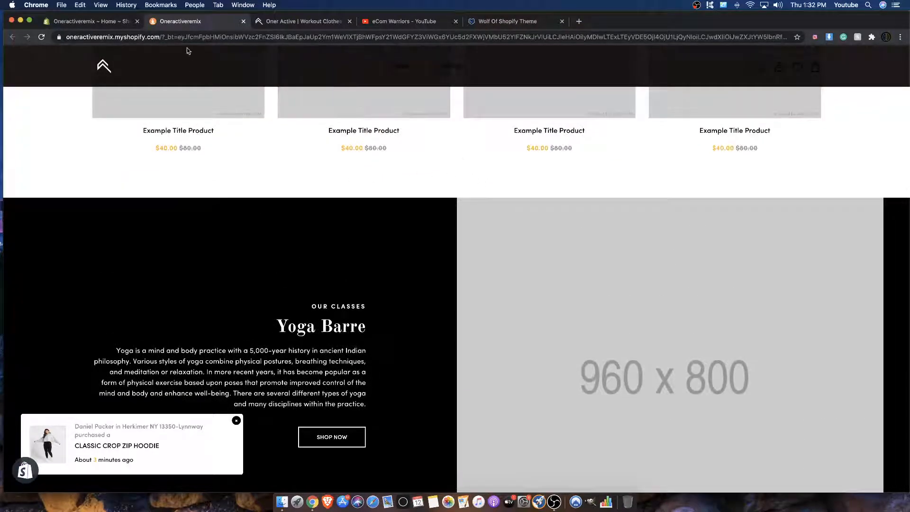
Step: Open the Online Store themes page in the Shopify admin and look over the current theme and theme library
{"action": "left_click", "coordinate": [114, 22]}
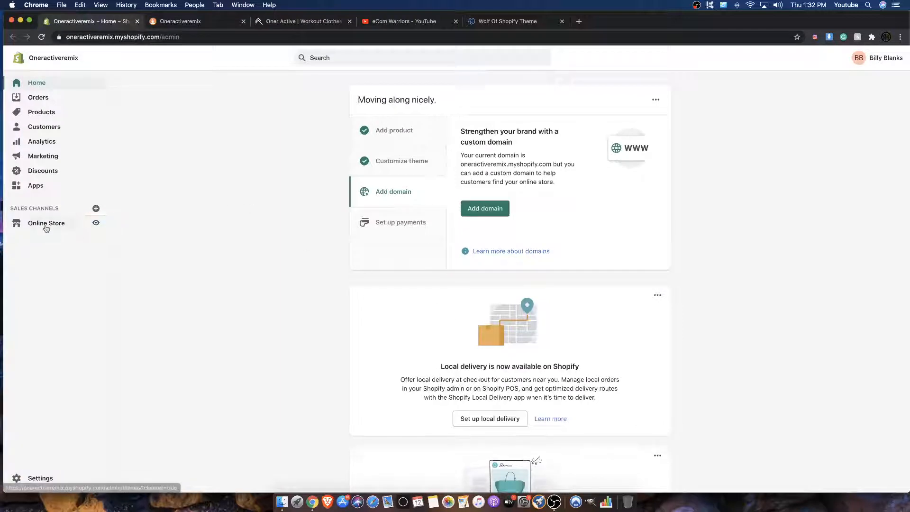
{"action": "left_click", "coordinate": [47, 224]}
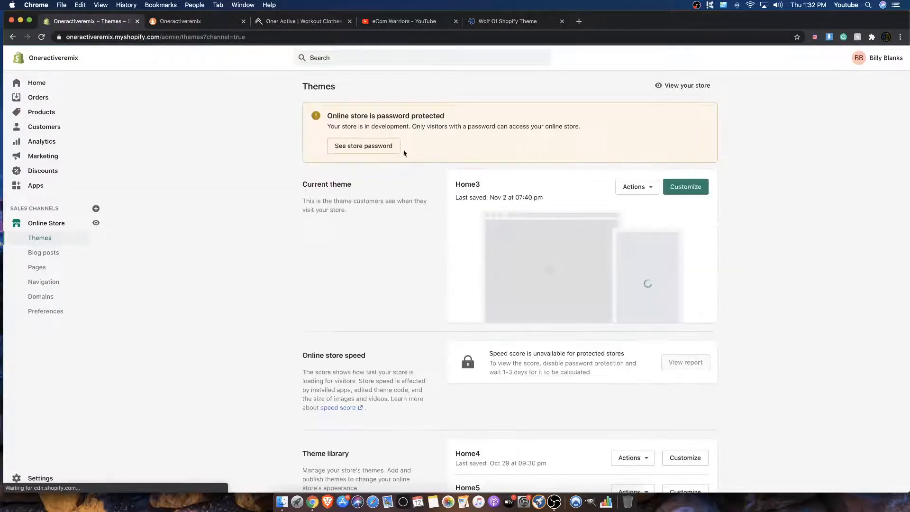
{"action": "scroll", "coordinate": [464, 224], "scroll_direction": "down", "scroll_amount": 5}
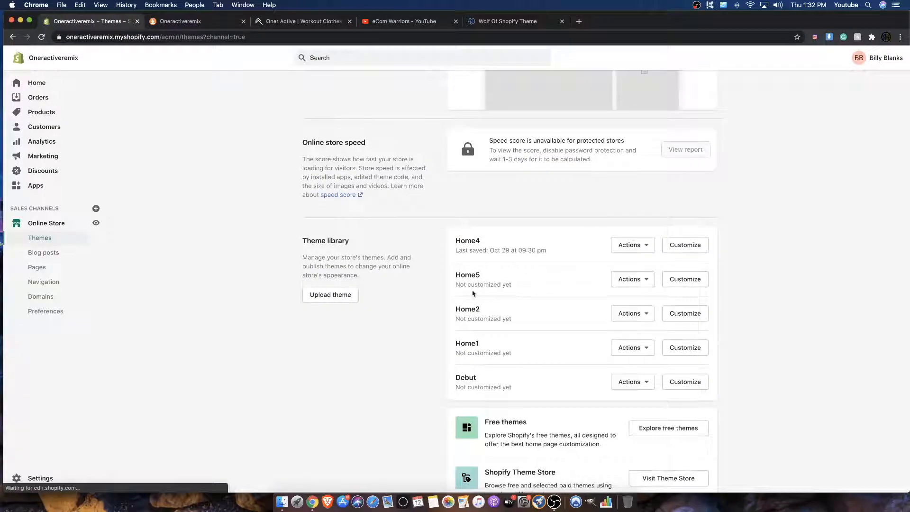
Step: Review the features and customer reviews on the Wolf of Shopify theme page, and return to the store's themes page
{"action": "left_click", "coordinate": [498, 22]}
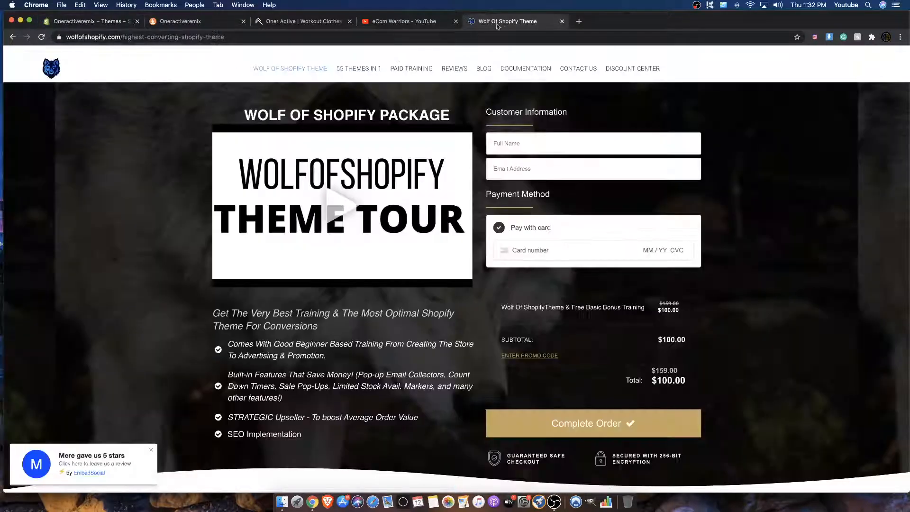
{"action": "scroll", "coordinate": [177, 173], "scroll_direction": "down", "scroll_amount": 15}
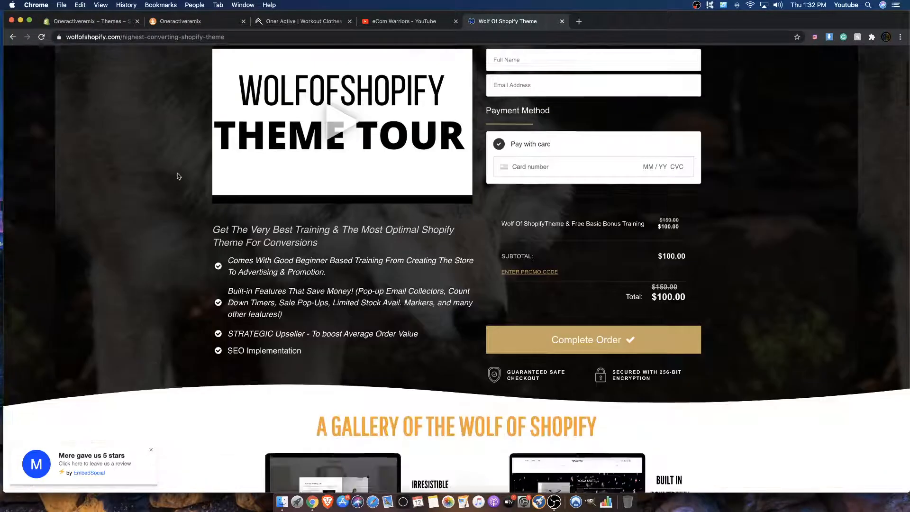
{"action": "scroll", "coordinate": [178, 175], "scroll_direction": "down", "scroll_amount": 20}
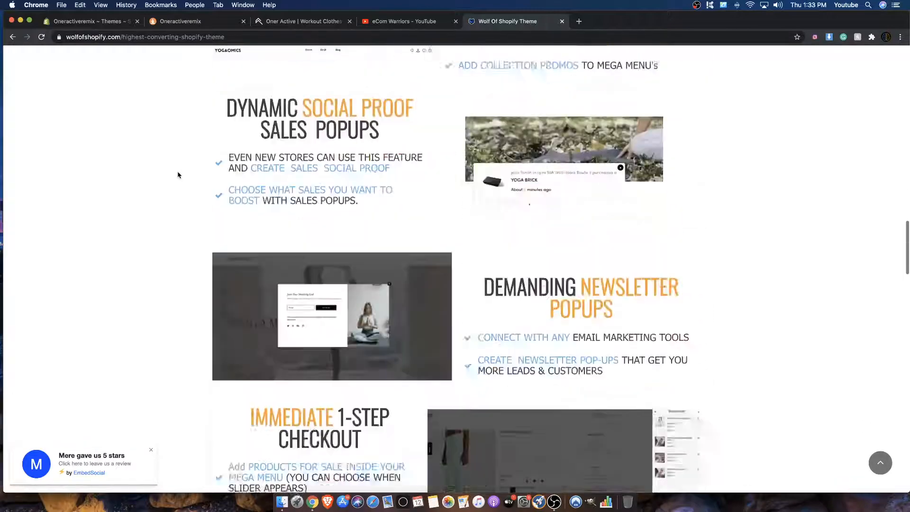
{"action": "scroll", "coordinate": [178, 167], "scroll_direction": "down", "scroll_amount": 2}
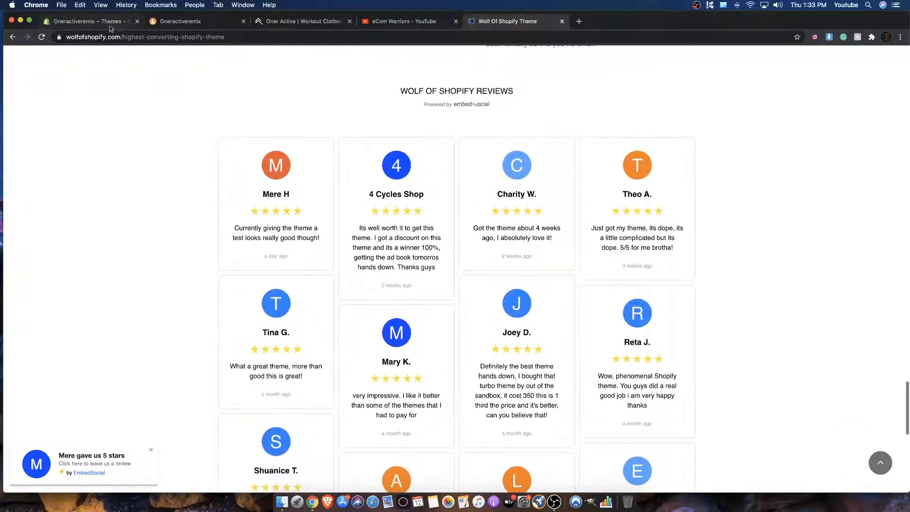
{"action": "left_click", "coordinate": [106, 24]}
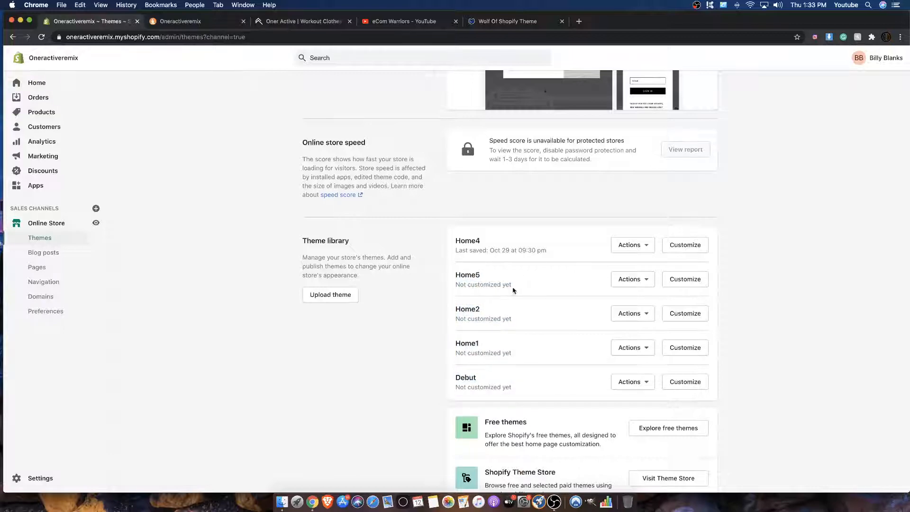
{"action": "scroll", "coordinate": [512, 288], "scroll_direction": "up", "scroll_amount": 5}
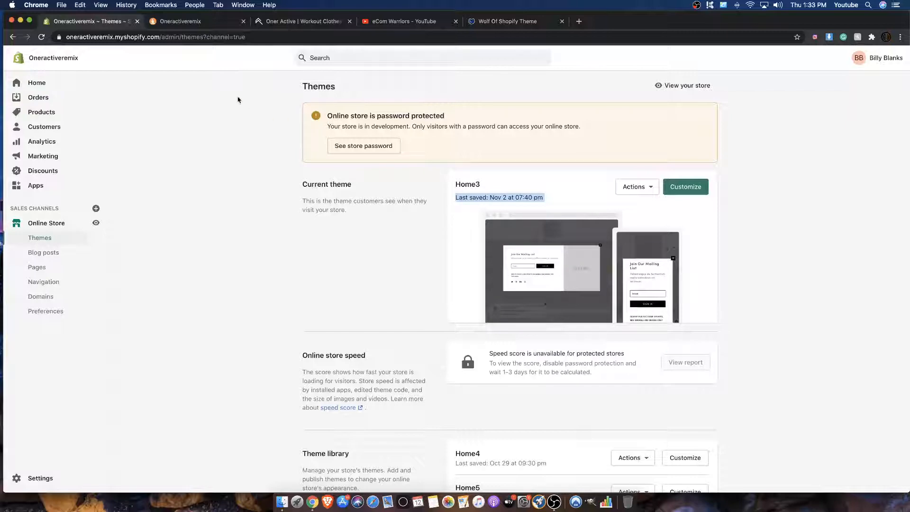
Step: Examine the Oneractiveremix store preview's placeholder banners, Autumn Jackets banner and Woman's product section
{"action": "left_click", "coordinate": [233, 22]}
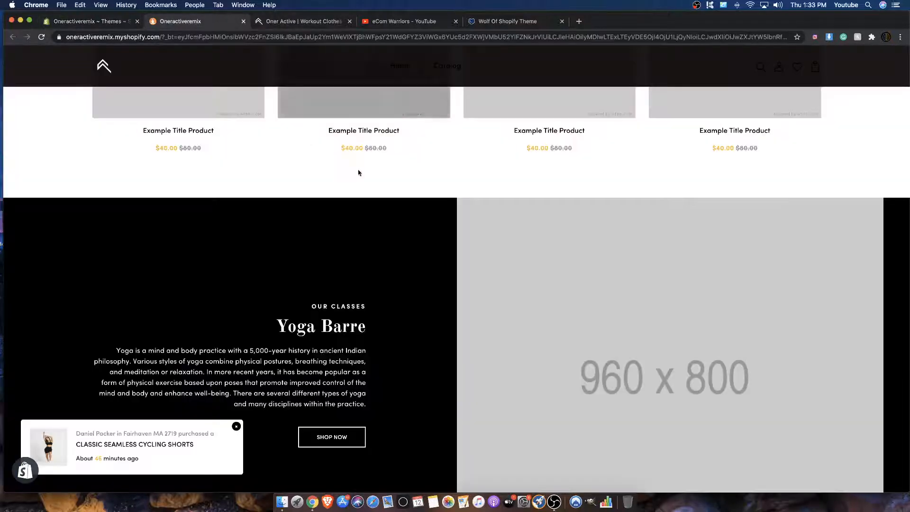
{"action": "scroll", "coordinate": [360, 173], "scroll_direction": "up", "scroll_amount": 10}
{"action": "scroll", "coordinate": [359, 177], "scroll_direction": "down", "scroll_amount": 3}
{"action": "scroll", "coordinate": [358, 176], "scroll_direction": "down", "scroll_amount": 15}
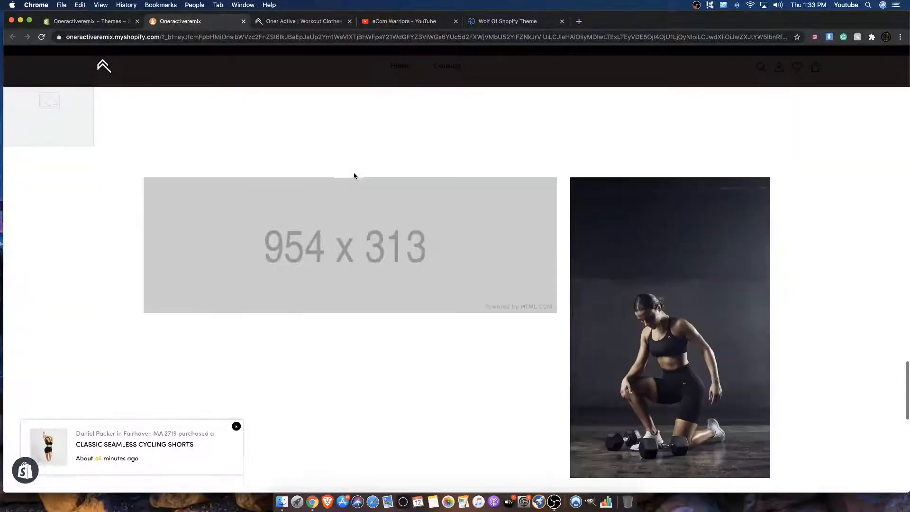
{"action": "scroll", "coordinate": [351, 174], "scroll_direction": "up", "scroll_amount": 3}
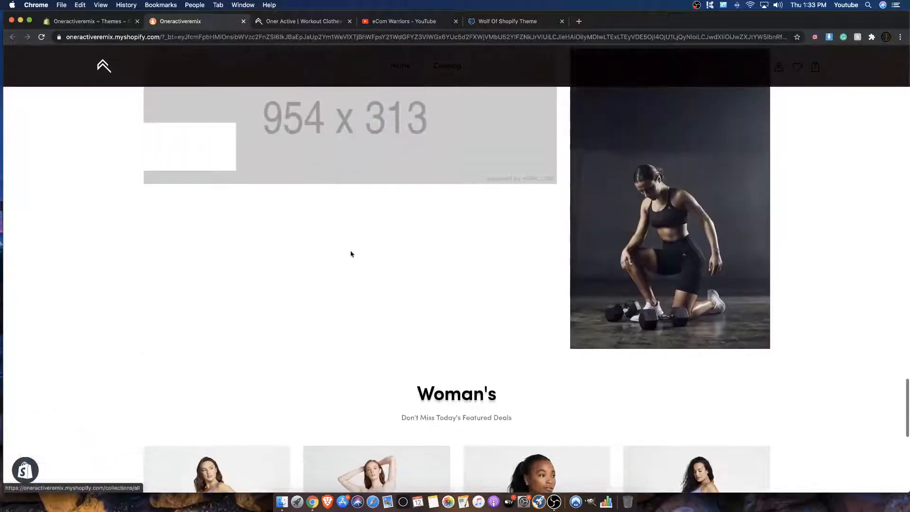
{"action": "scroll", "coordinate": [671, 256], "scroll_direction": "up", "scroll_amount": 1}
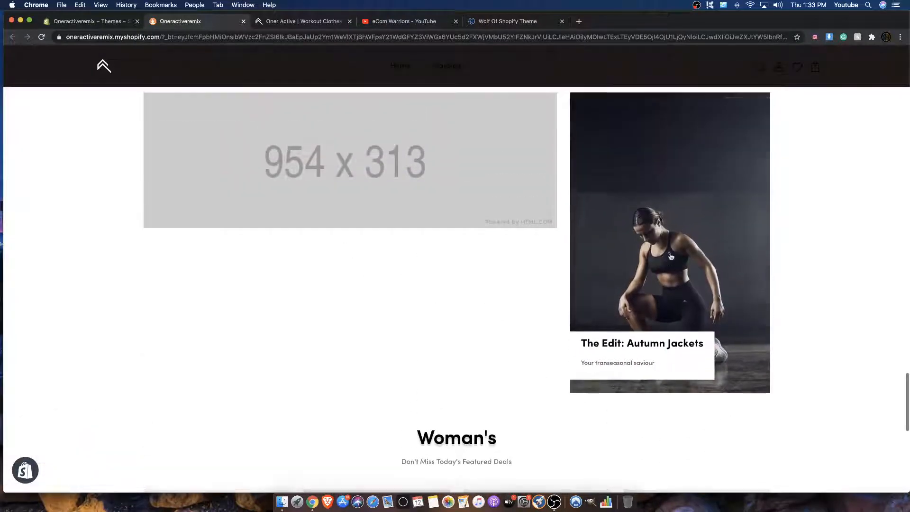
{"action": "scroll", "coordinate": [673, 258], "scroll_direction": "down", "scroll_amount": 5}
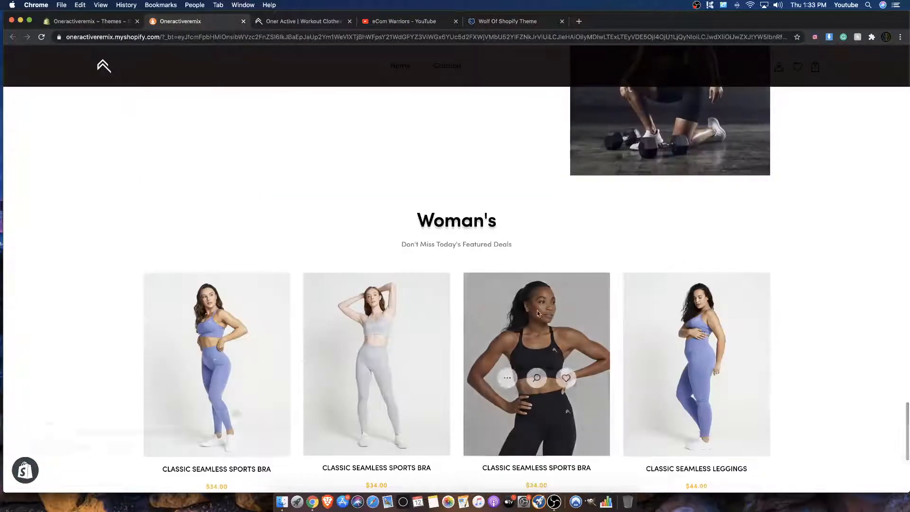
{"action": "scroll", "coordinate": [237, 351], "scroll_direction": "down", "scroll_amount": 2}
{"action": "scroll", "coordinate": [265, 358], "scroll_direction": "down", "scroll_amount": 3}
{"action": "scroll", "coordinate": [239, 311], "scroll_direction": "up", "scroll_amount": 20}
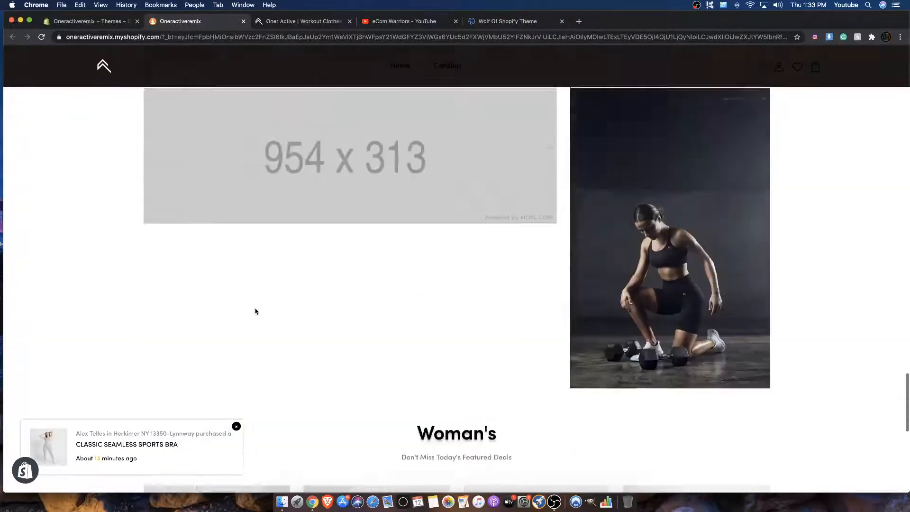
{"action": "scroll", "coordinate": [310, 369], "scroll_direction": "up", "scroll_amount": 4}
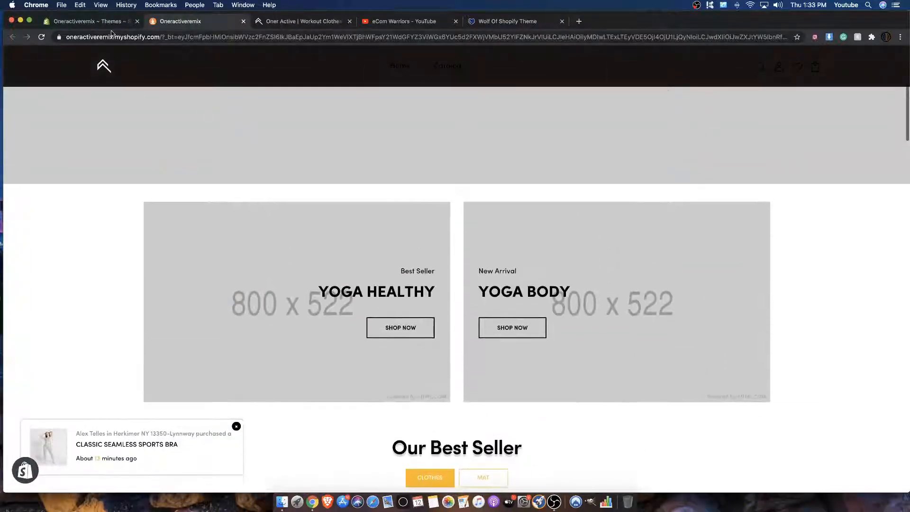
Step: Examine the original Oner Active home page, from its hero and category banners to the recommendations, Instagram feed and footer
{"action": "left_click", "coordinate": [275, 22]}
{"action": "scroll", "coordinate": [225, 155], "scroll_direction": "down", "scroll_amount": 12}
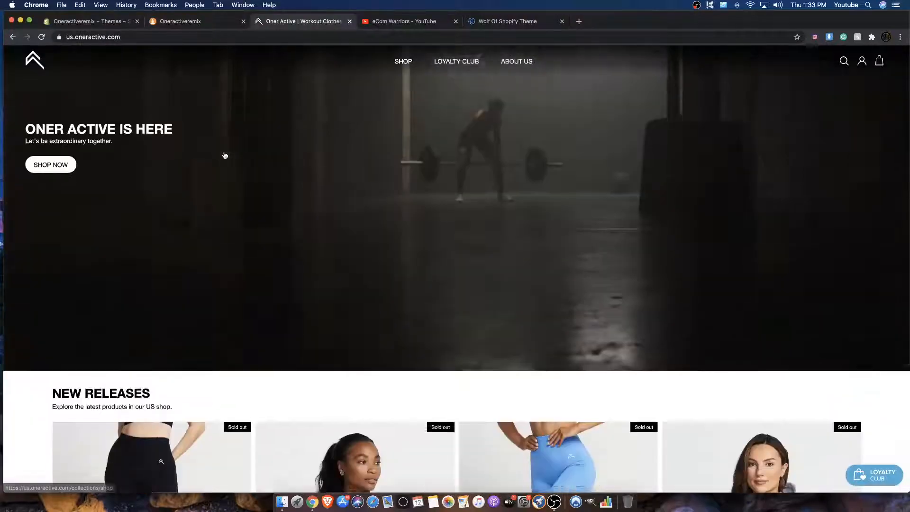
{"action": "scroll", "coordinate": [225, 154], "scroll_direction": "down", "scroll_amount": 5}
{"action": "scroll", "coordinate": [226, 154], "scroll_direction": "up", "scroll_amount": 2}
{"action": "scroll", "coordinate": [225, 155], "scroll_direction": "down", "scroll_amount": 8}
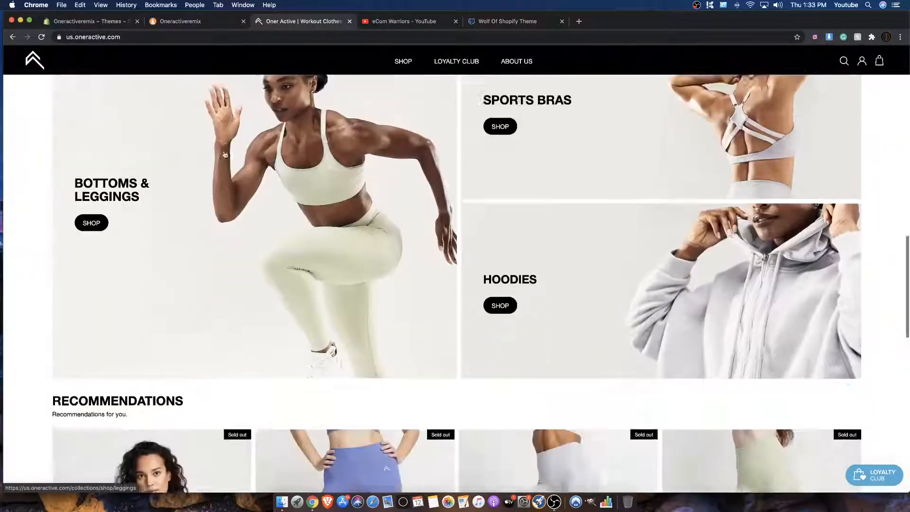
{"action": "scroll", "coordinate": [225, 154], "scroll_direction": "down", "scroll_amount": 6}
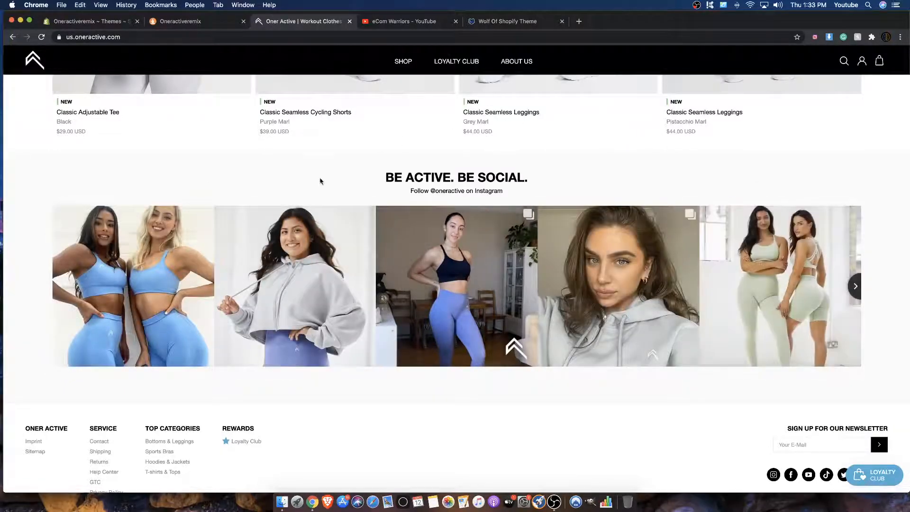
{"action": "scroll", "coordinate": [313, 180], "scroll_direction": "up", "scroll_amount": 6}
{"action": "scroll", "coordinate": [192, 221], "scroll_direction": "down", "scroll_amount": 8}
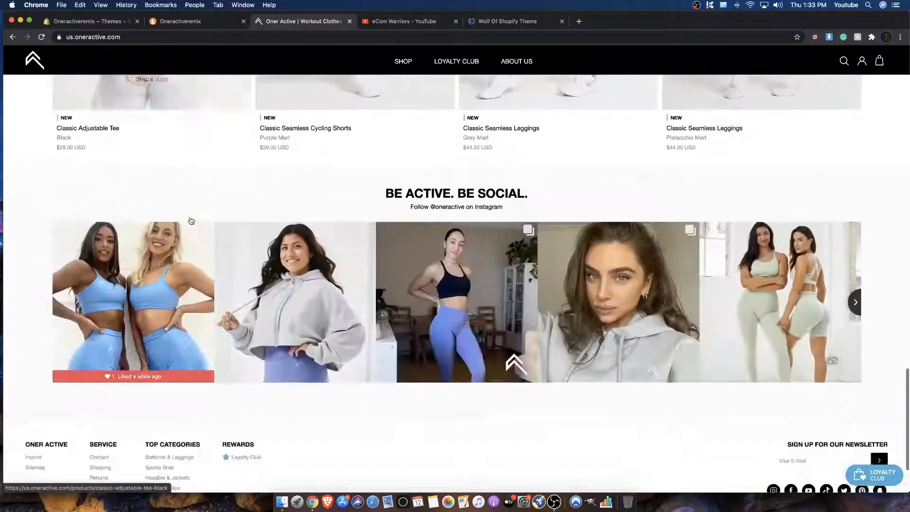
{"action": "scroll", "coordinate": [291, 186], "scroll_direction": "up", "scroll_amount": 6}
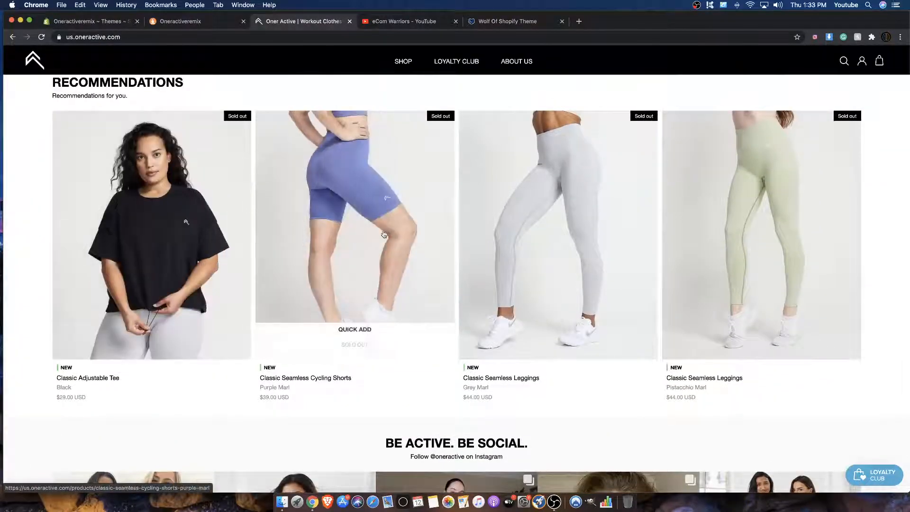
Step: Go back to the Oneractiveremix preview and check its Instagram section, lower banners, Woman's products and footer
{"action": "left_click", "coordinate": [112, 25]}
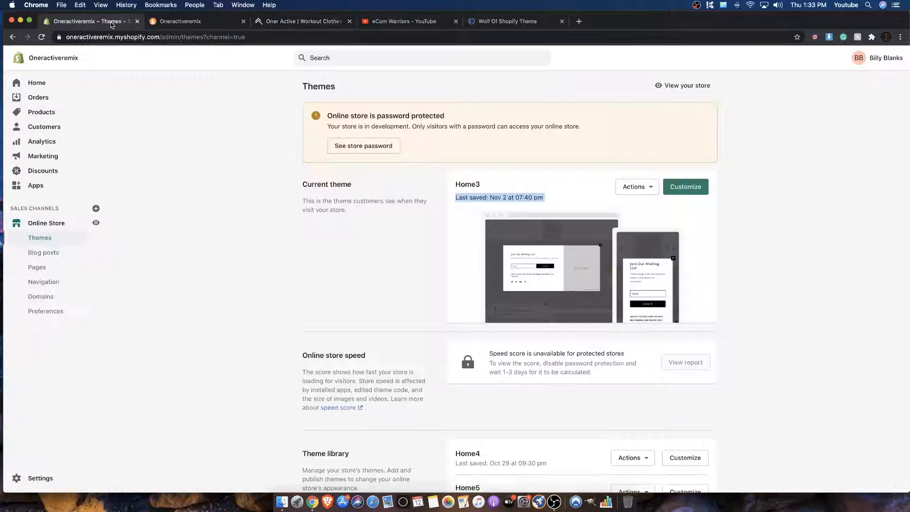
{"action": "left_click", "coordinate": [166, 24]}
{"action": "scroll", "coordinate": [335, 188], "scroll_direction": "down", "scroll_amount": 10}
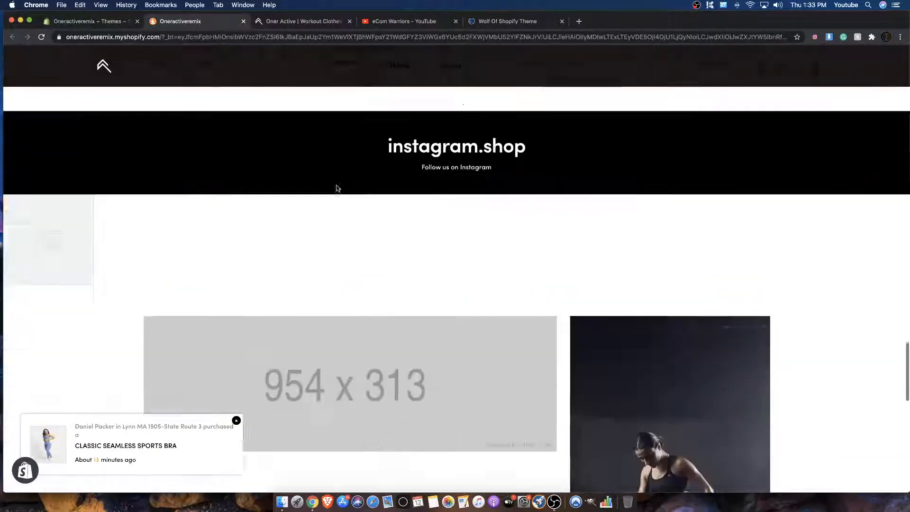
{"action": "scroll", "coordinate": [335, 185], "scroll_direction": "down", "scroll_amount": 10}
{"action": "scroll", "coordinate": [284, 204], "scroll_direction": "up", "scroll_amount": 2}
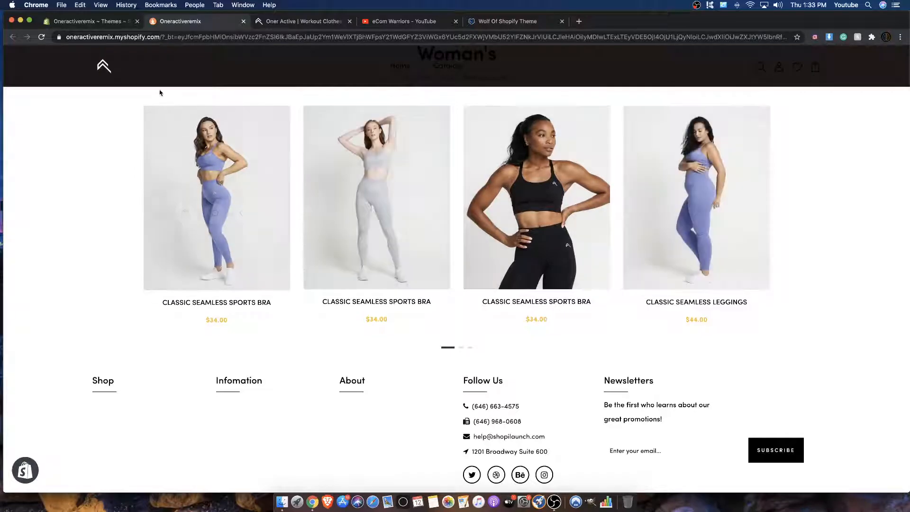
Step: Open the current Home3 theme for customization from the Shopify admin and look over its home page
{"action": "left_click", "coordinate": [76, 24]}
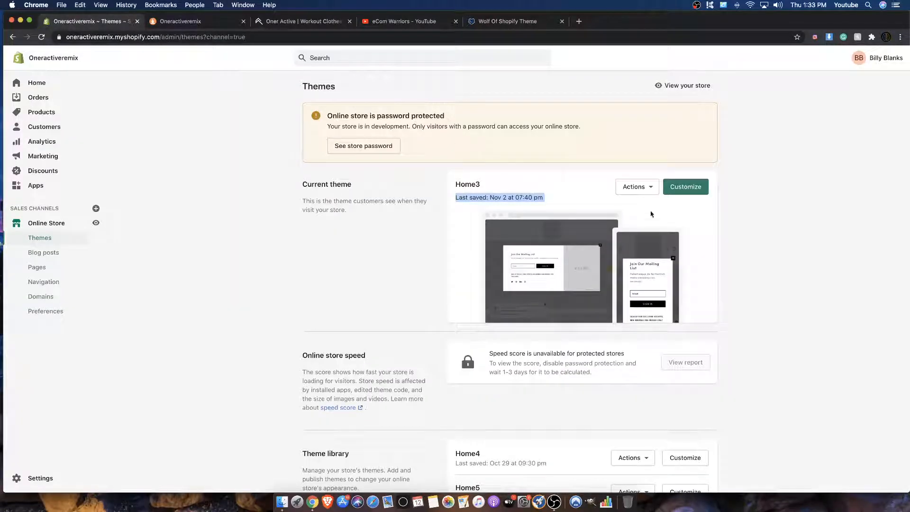
{"action": "left_click", "coordinate": [684, 189]}
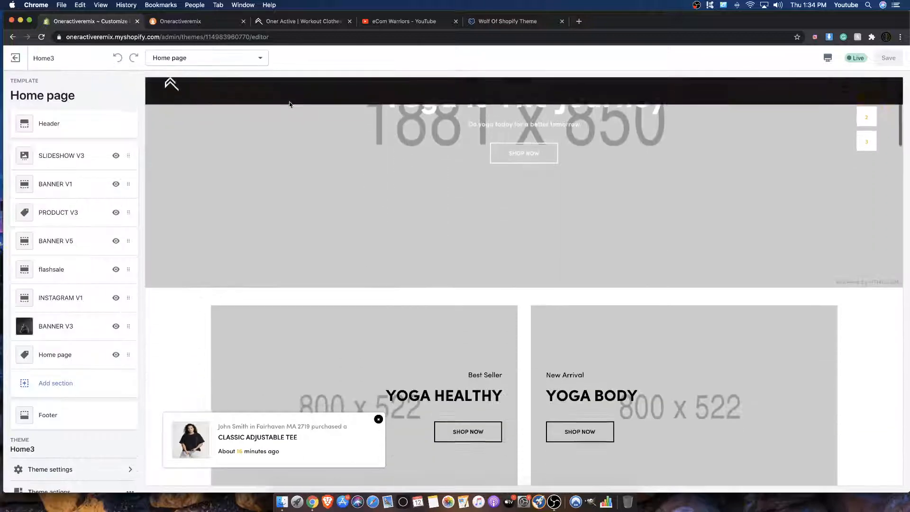
{"action": "scroll", "coordinate": [290, 101], "scroll_direction": "down", "scroll_amount": 1}
{"action": "scroll", "coordinate": [290, 102], "scroll_direction": "up", "scroll_amount": 4}
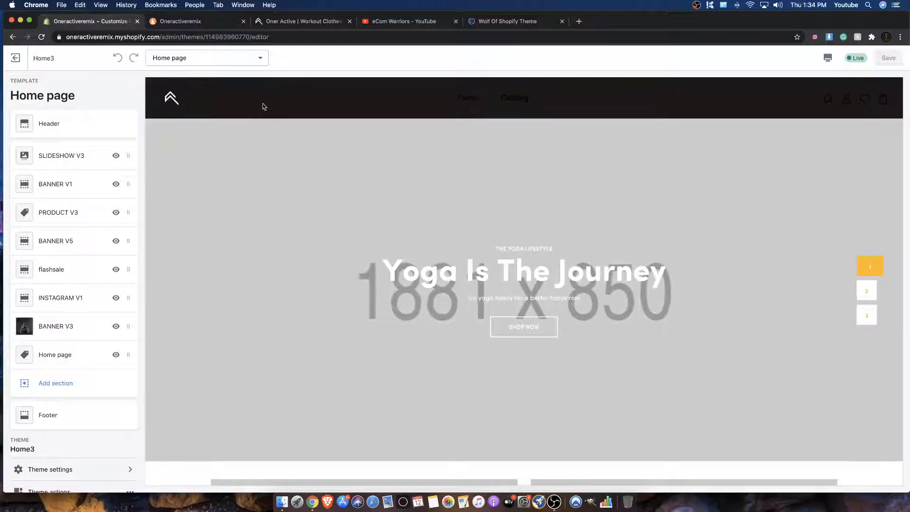
Step: Study the Oner Active home page's hero video, New Releases and Recommendations sections as the reference for the theme layout
{"action": "left_click", "coordinate": [269, 22]}
{"action": "scroll", "coordinate": [424, 143], "scroll_direction": "up", "scroll_amount": 10}
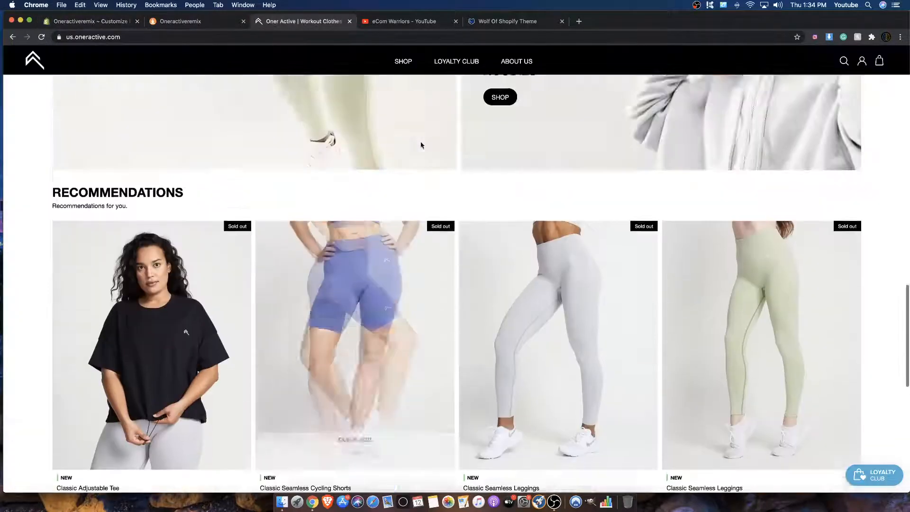
{"action": "scroll", "coordinate": [469, 264], "scroll_direction": "up", "scroll_amount": 8}
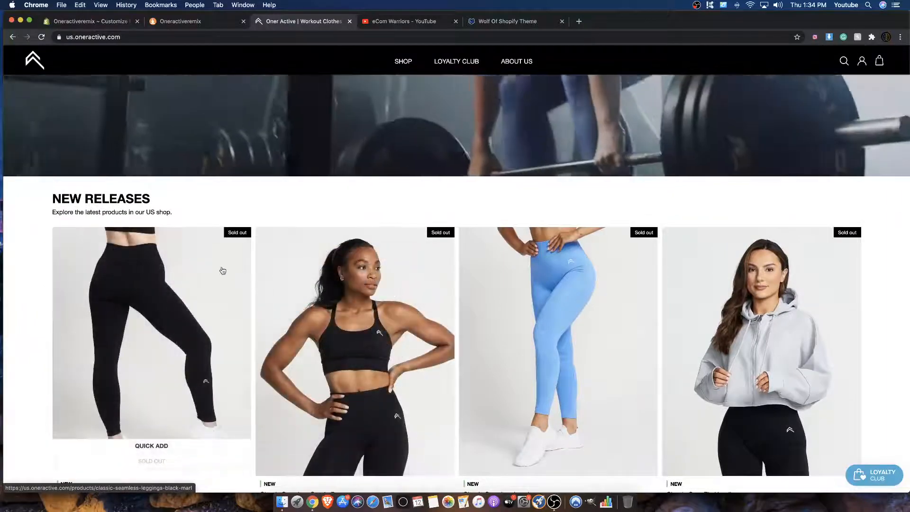
{"action": "scroll", "coordinate": [441, 253], "scroll_direction": "up", "scroll_amount": 5}
{"action": "scroll", "coordinate": [441, 253], "scroll_direction": "up", "scroll_amount": 2}
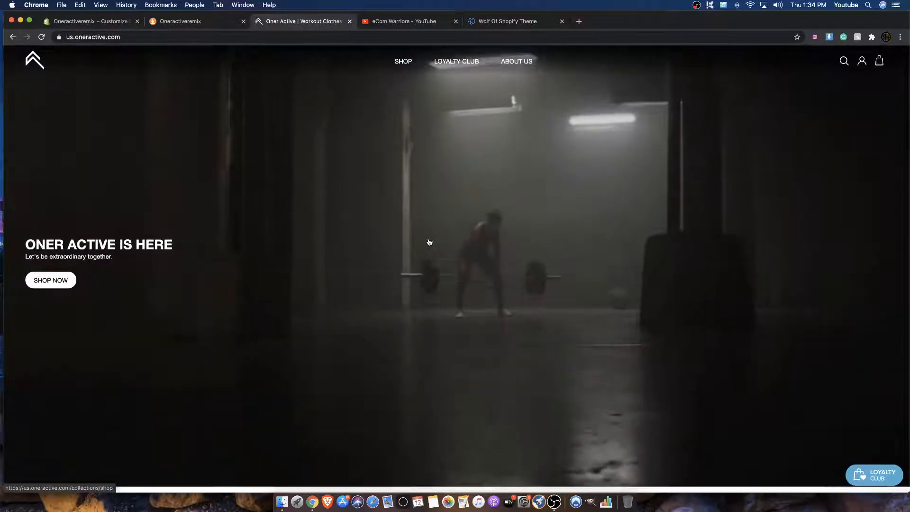
{"action": "scroll", "coordinate": [430, 241], "scroll_direction": "down", "scroll_amount": 6}
{"action": "scroll", "coordinate": [430, 241], "scroll_direction": "down", "scroll_amount": 20}
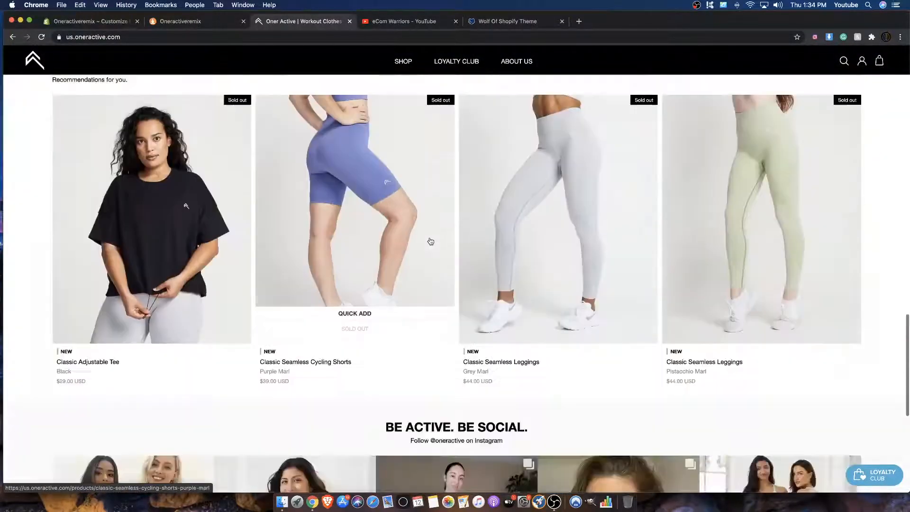
{"action": "scroll", "coordinate": [430, 241], "scroll_direction": "up", "scroll_amount": 20}
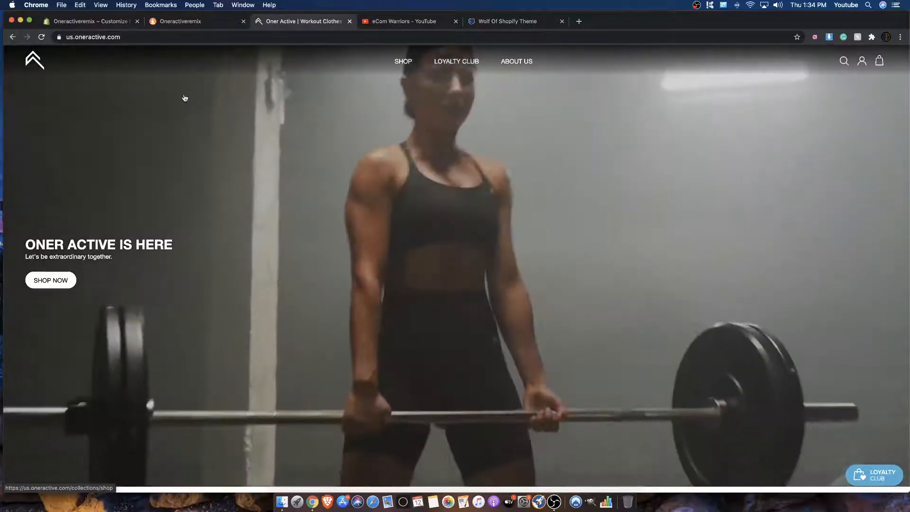
{"action": "scroll", "coordinate": [185, 98], "scroll_direction": "down", "scroll_amount": 10}
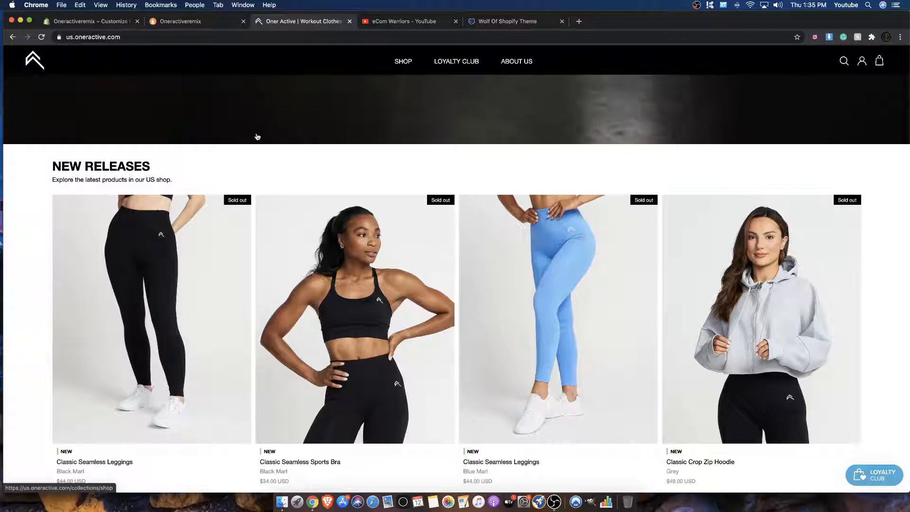
{"action": "scroll", "coordinate": [257, 136], "scroll_direction": "up", "scroll_amount": 5}
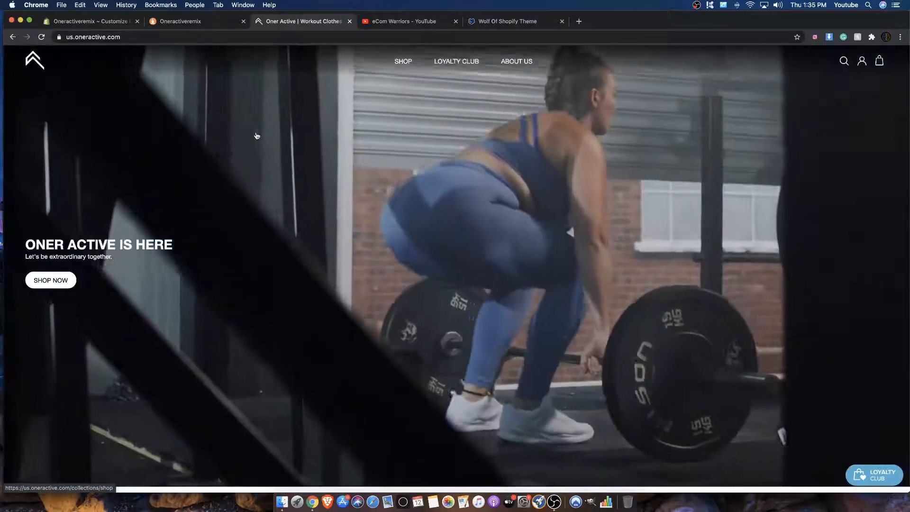
{"action": "scroll", "coordinate": [257, 136], "scroll_direction": "down", "scroll_amount": 3}
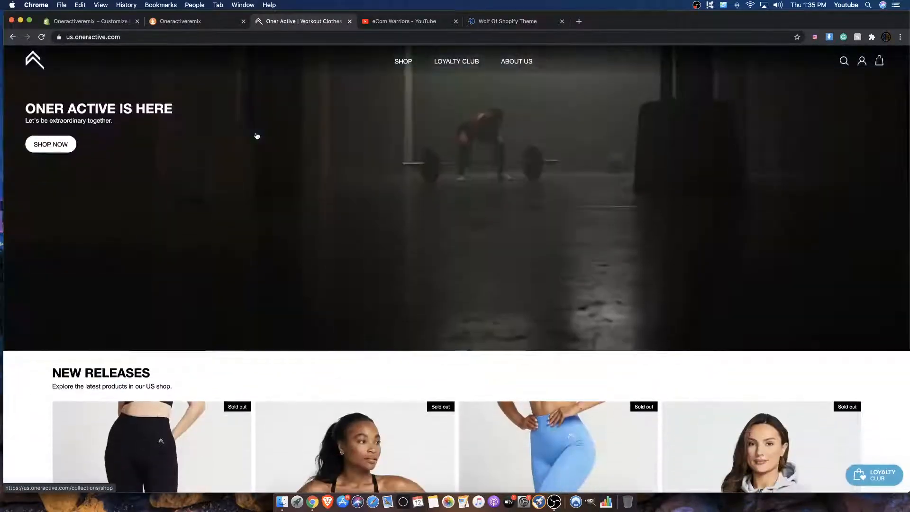
Step: Return from the reference sites to the Home3 theme editor and open the Popup Theme category in the theme settings
{"action": "scroll", "coordinate": [256, 136], "scroll_direction": "down", "scroll_amount": 10}
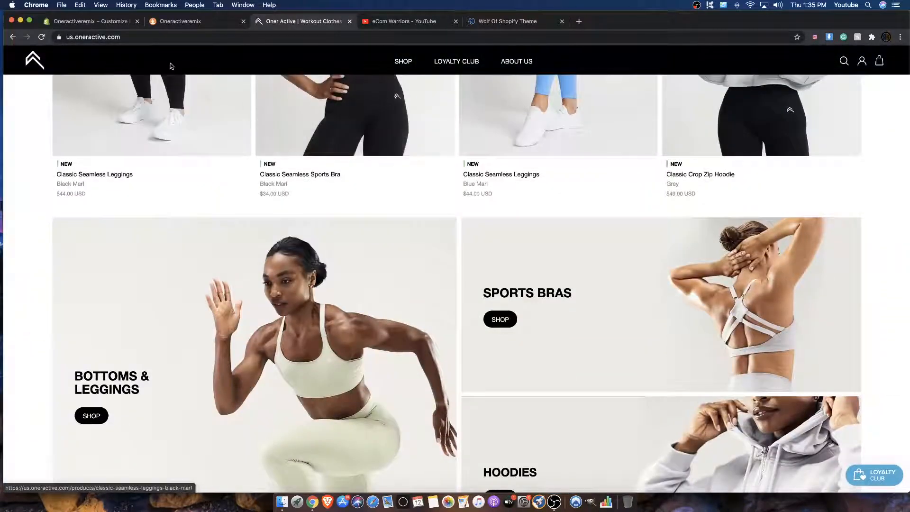
{"action": "left_click", "coordinate": [164, 21]}
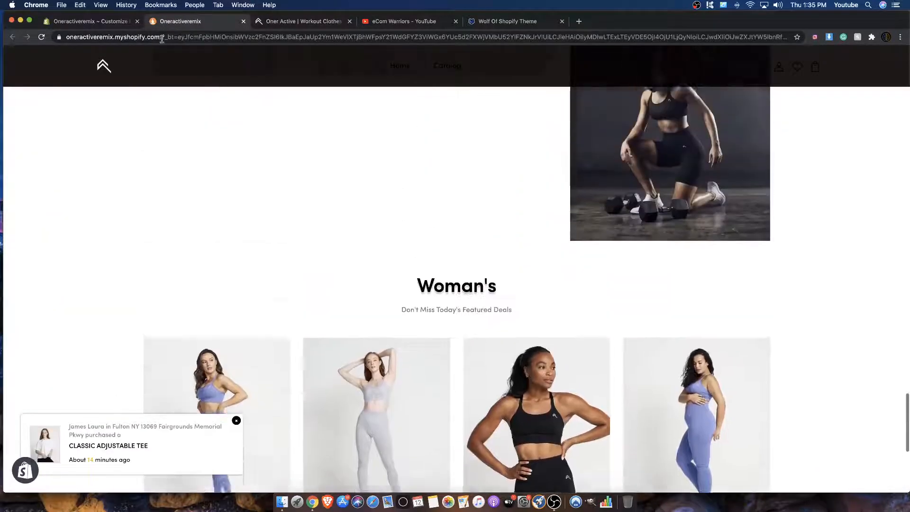
{"action": "left_click", "coordinate": [127, 25]}
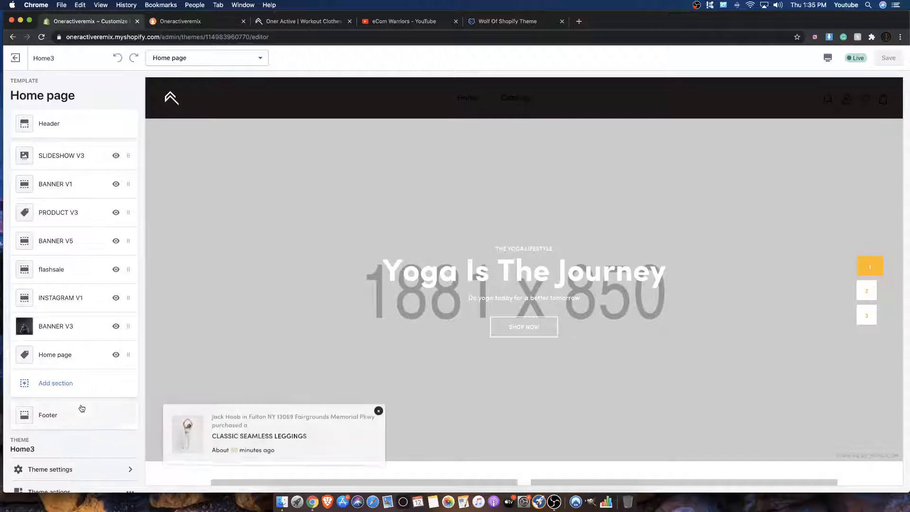
{"action": "scroll", "coordinate": [81, 408], "scroll_direction": "down", "scroll_amount": 1}
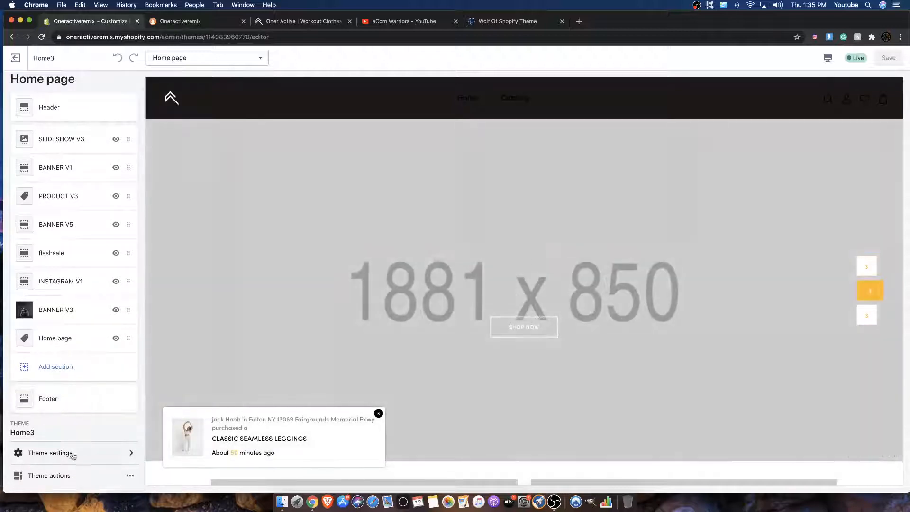
{"action": "left_click", "coordinate": [71, 455]}
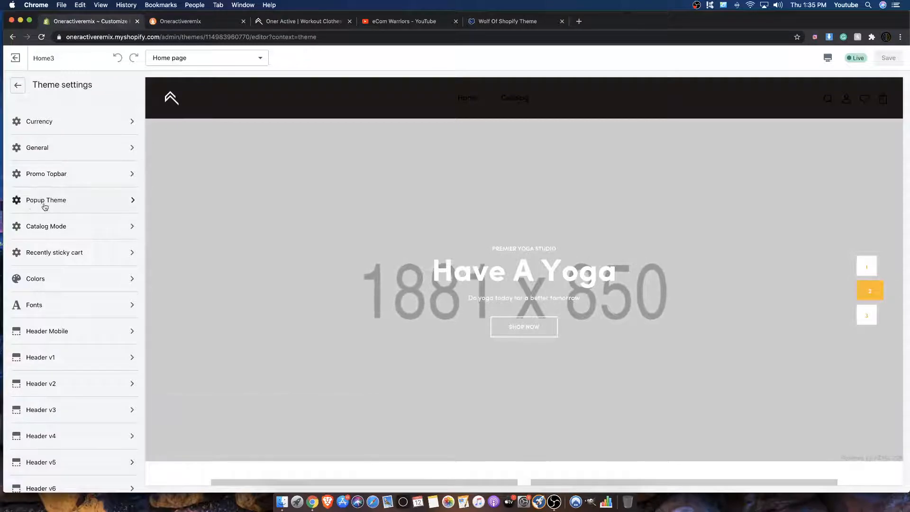
{"action": "left_click", "coordinate": [70, 202]}
Step: Look through the Popup Theme settings, from the newsletter popup to the login and random product popups
{"action": "scroll", "coordinate": [64, 150], "scroll_direction": "down", "scroll_amount": 10}
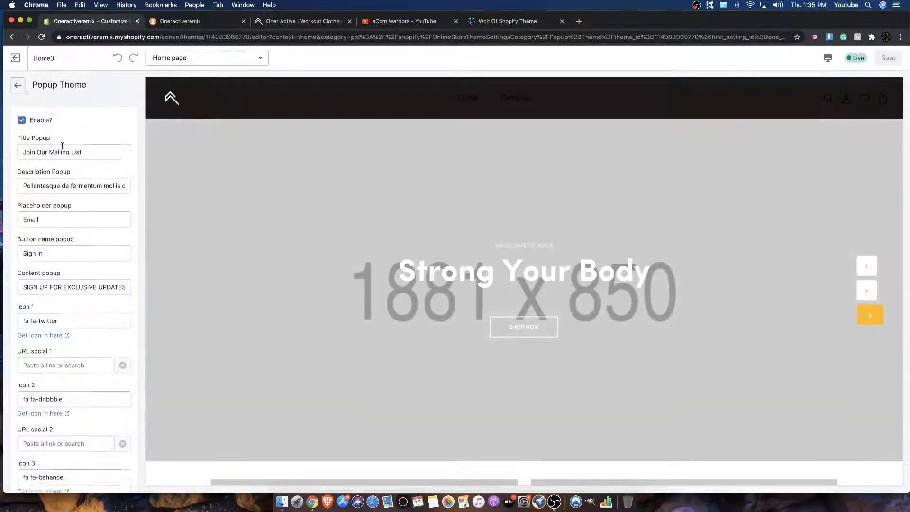
{"action": "scroll", "coordinate": [65, 152], "scroll_direction": "down", "scroll_amount": 10}
{"action": "scroll", "coordinate": [65, 152], "scroll_direction": "up", "scroll_amount": 20}
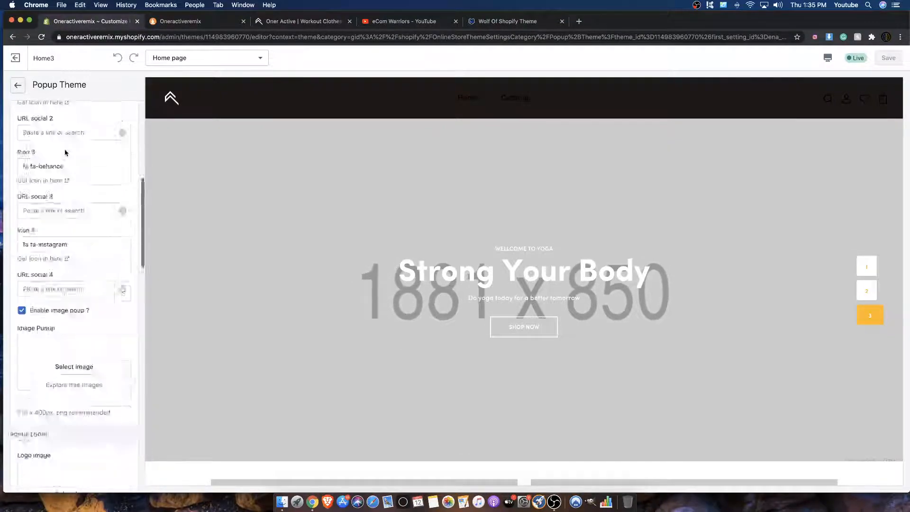
{"action": "scroll", "coordinate": [65, 151], "scroll_direction": "down", "scroll_amount": 15}
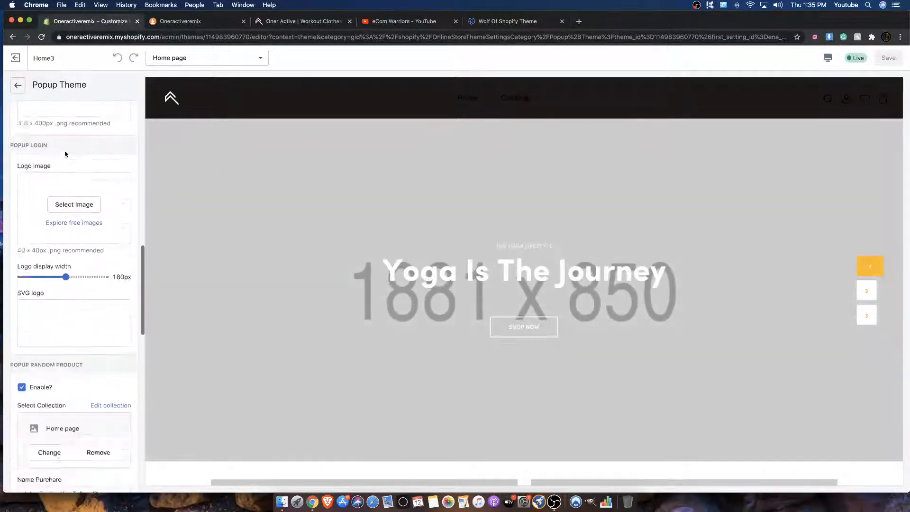
{"action": "scroll", "coordinate": [65, 150], "scroll_direction": "up", "scroll_amount": 15}
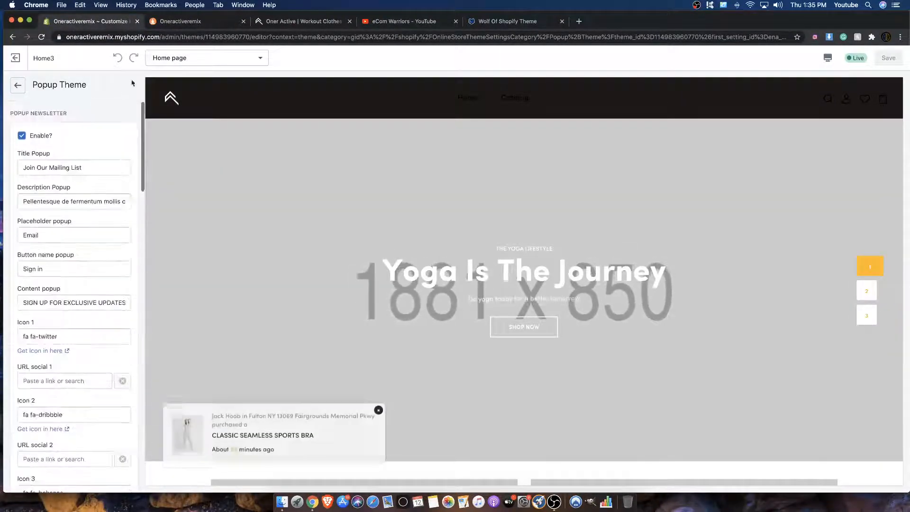
Step: Look over the Wolf of Shopify Theme sales page, including its feature list and theme gallery
{"action": "left_click", "coordinate": [493, 21]}
{"action": "scroll", "coordinate": [291, 196], "scroll_direction": "up", "scroll_amount": 20}
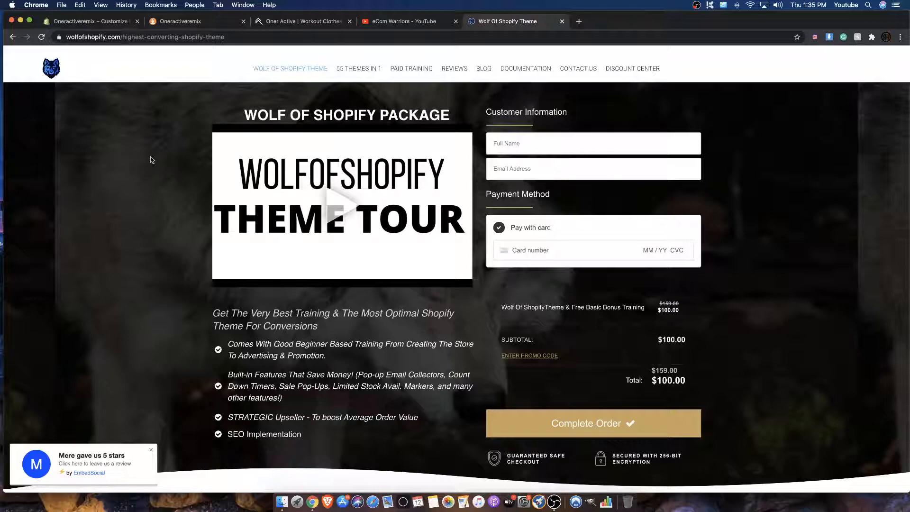
{"action": "scroll", "coordinate": [152, 158], "scroll_direction": "down", "scroll_amount": 5}
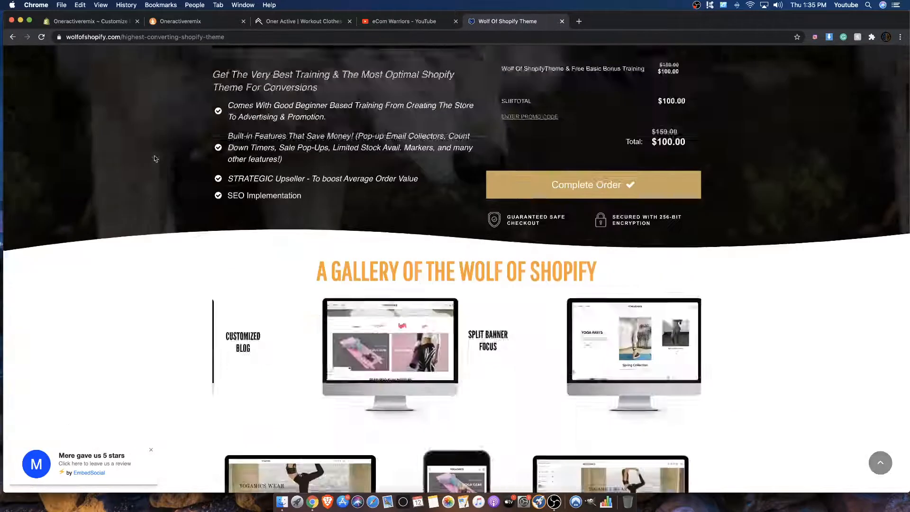
{"action": "scroll", "coordinate": [152, 156], "scroll_direction": "up", "scroll_amount": 5}
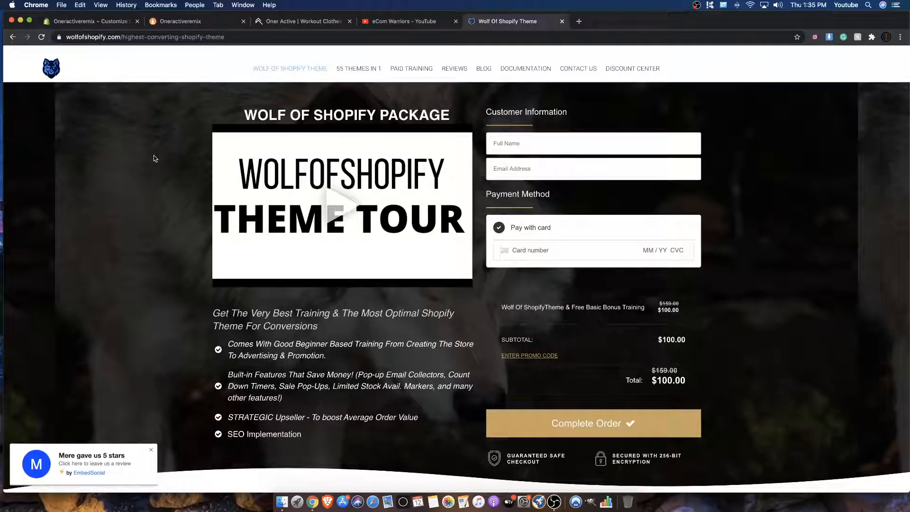
{"action": "left_click", "coordinate": [355, 69]}
{"action": "left_click", "coordinate": [298, 71]}
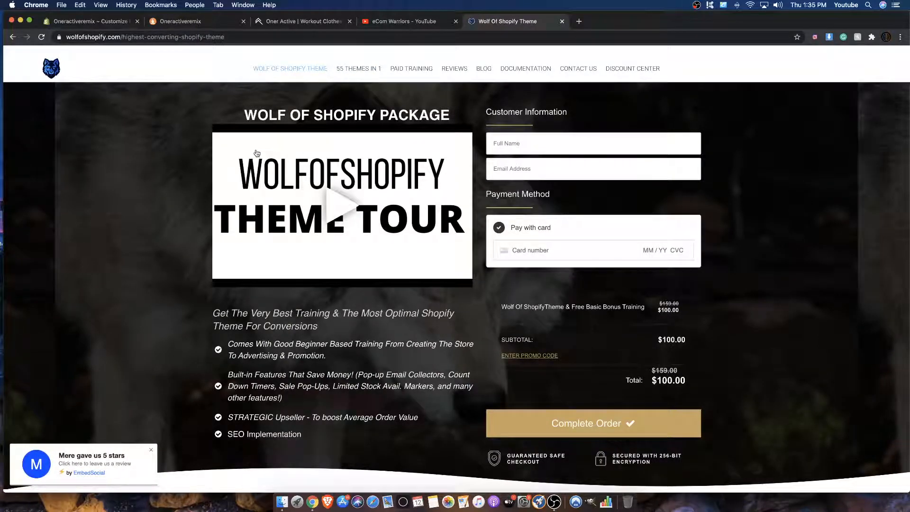
Step: Go back to the Home3 theme editor and review the text and social fields of the newsletter popup
{"action": "left_click", "coordinate": [128, 22]}
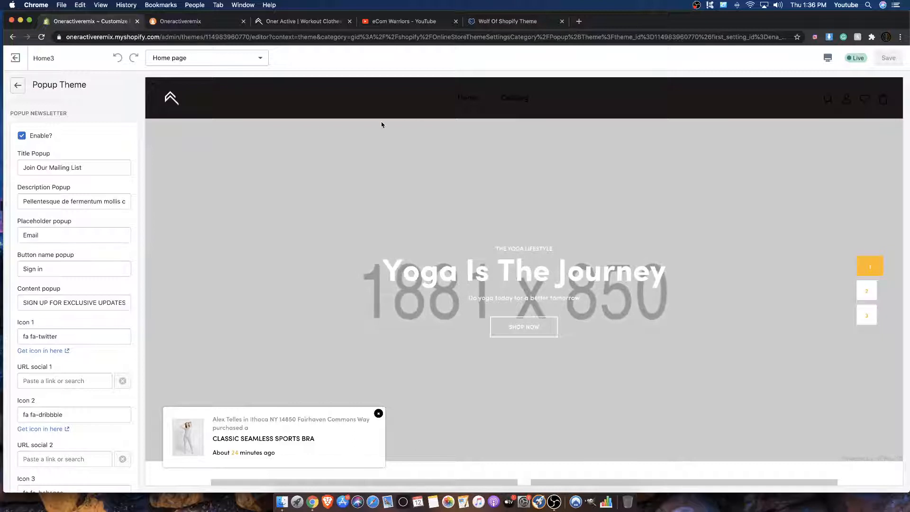
{"action": "scroll", "coordinate": [127, 154], "scroll_direction": "down", "scroll_amount": 3}
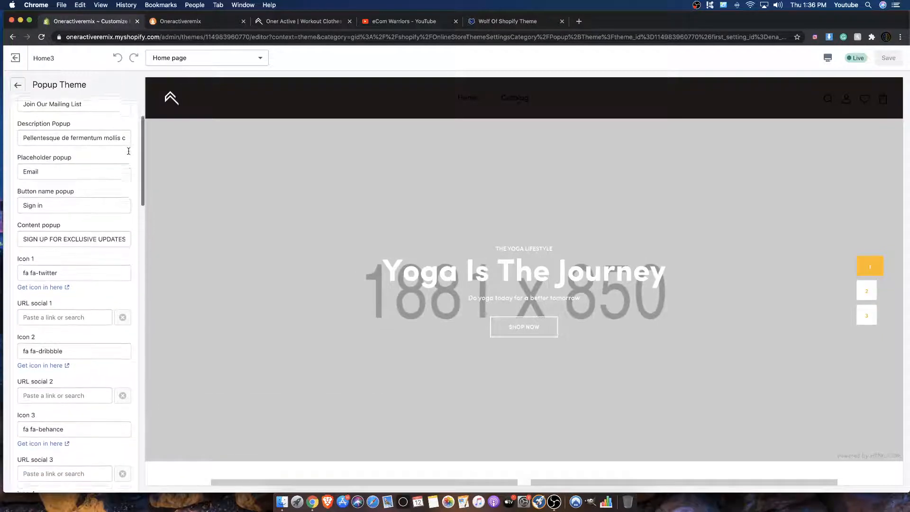
{"action": "scroll", "coordinate": [127, 154], "scroll_direction": "up", "scroll_amount": 3}
{"action": "scroll", "coordinate": [72, 156], "scroll_direction": "down", "scroll_amount": 2}
{"action": "scroll", "coordinate": [48, 157], "scroll_direction": "up", "scroll_amount": 2}
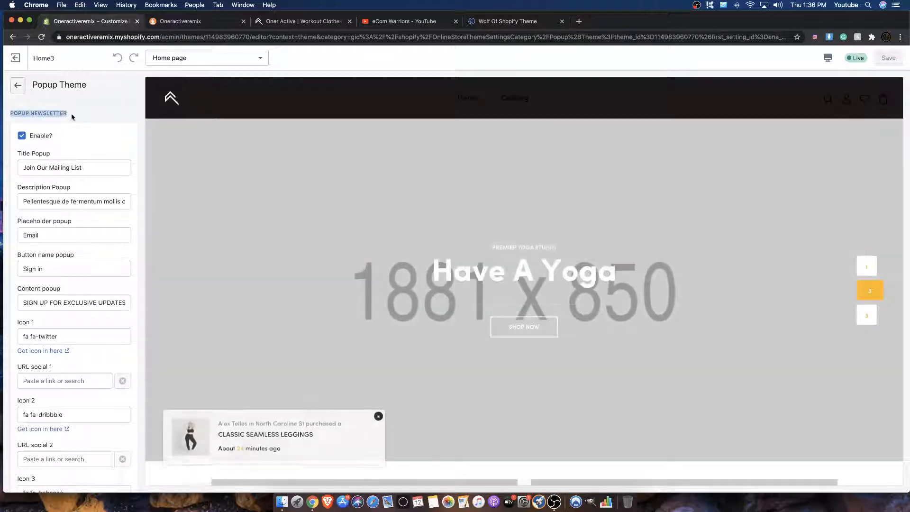
Step: Set the newsletter popup's image to the library photo of the seated woman in the blue activewear set
{"action": "scroll", "coordinate": [67, 138], "scroll_direction": "down", "scroll_amount": 3}
{"action": "scroll", "coordinate": [65, 135], "scroll_direction": "down", "scroll_amount": 5}
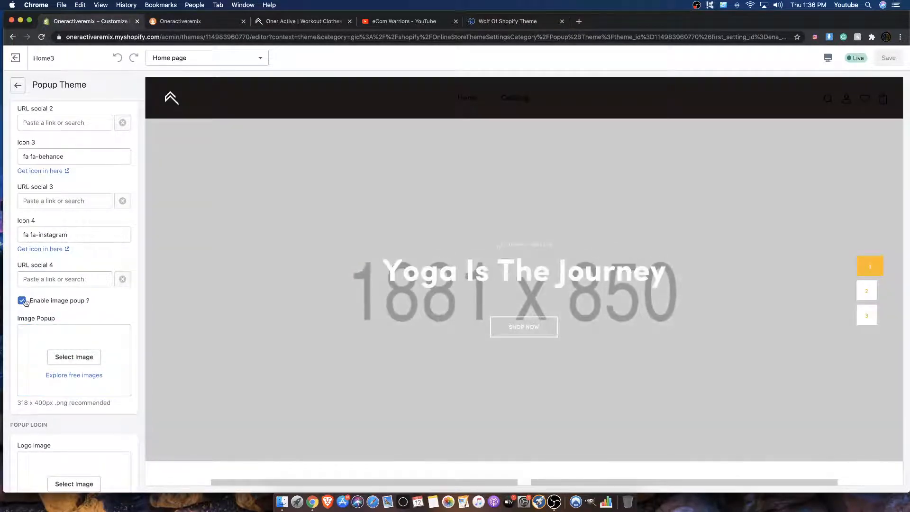
{"action": "left_click", "coordinate": [74, 357]}
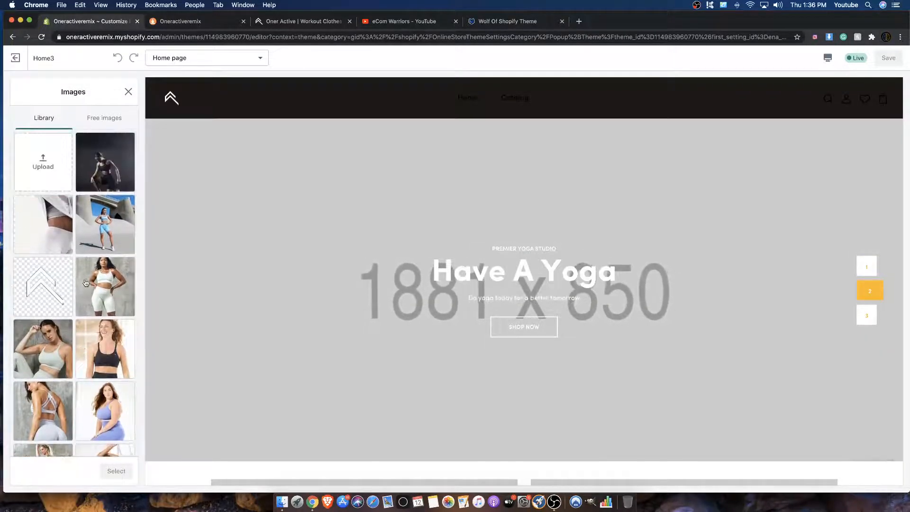
{"action": "left_click", "coordinate": [86, 234]}
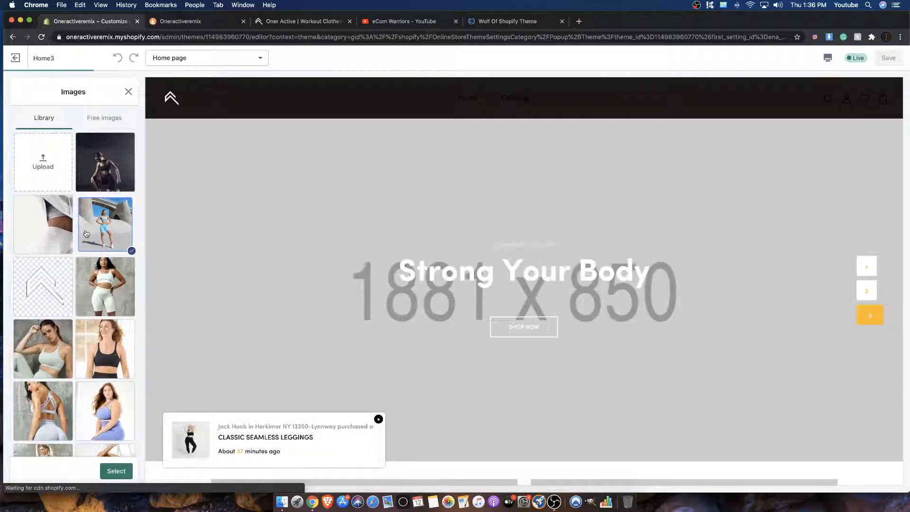
{"action": "scroll", "coordinate": [86, 233], "scroll_direction": "down", "scroll_amount": 3}
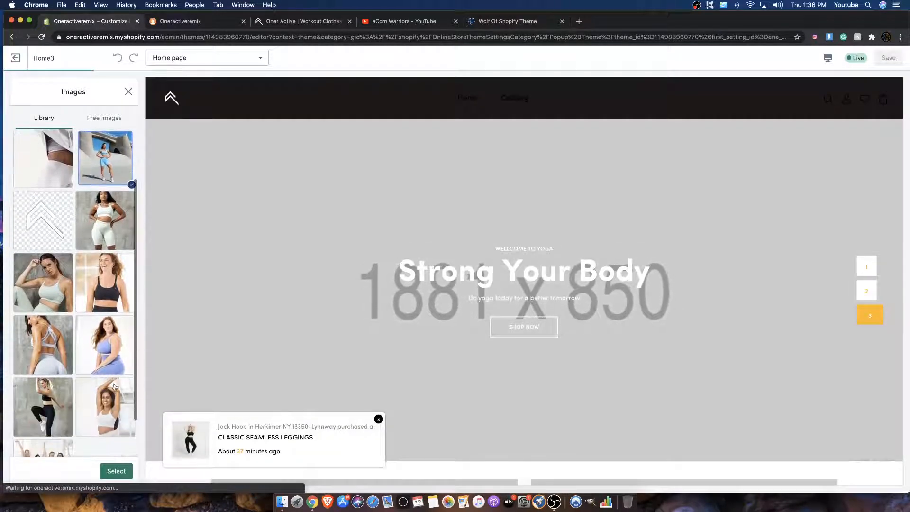
{"action": "left_click", "coordinate": [105, 345]}
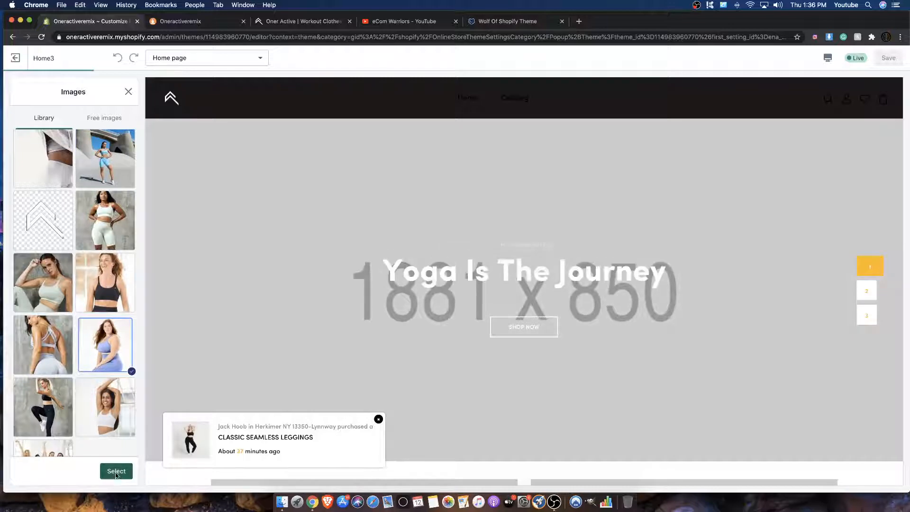
{"action": "left_click", "coordinate": [116, 472]}
Step: Save the popup changes and look over the remaining popup settings and the home page preview
{"action": "scroll", "coordinate": [92, 437], "scroll_direction": "down", "scroll_amount": 7}
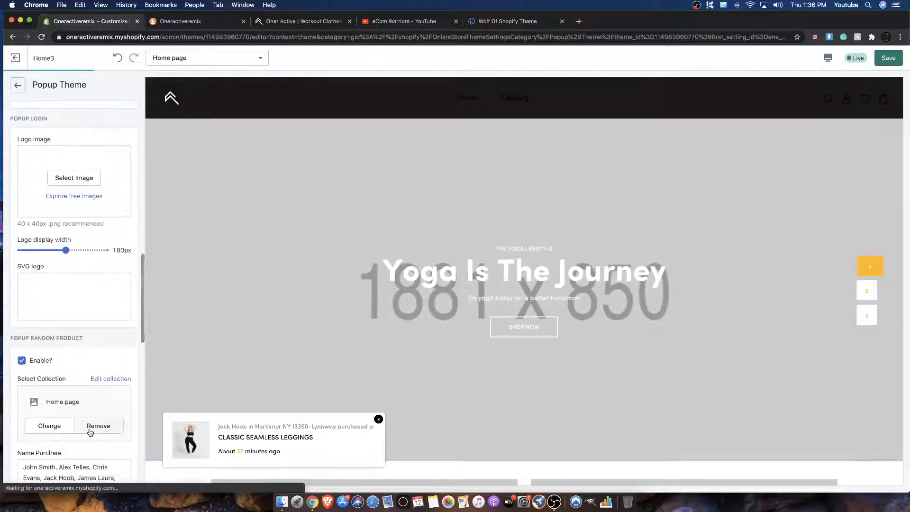
{"action": "scroll", "coordinate": [92, 433], "scroll_direction": "down", "scroll_amount": 10}
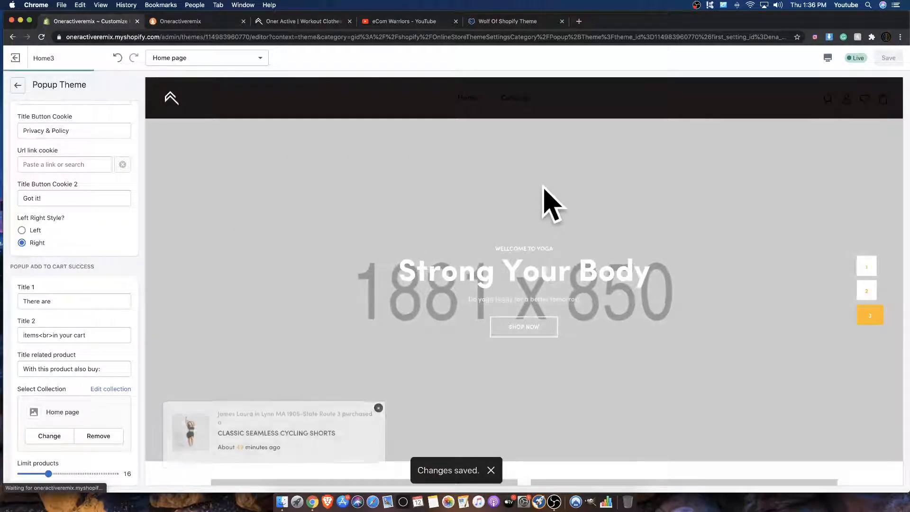
{"action": "scroll", "coordinate": [442, 257], "scroll_direction": "down", "scroll_amount": 5}
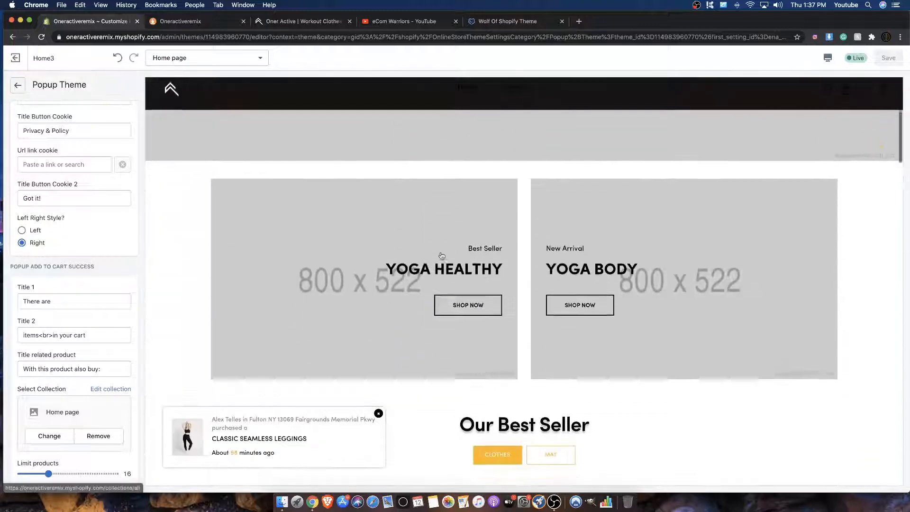
{"action": "scroll", "coordinate": [440, 254], "scroll_direction": "up", "scroll_amount": 6}
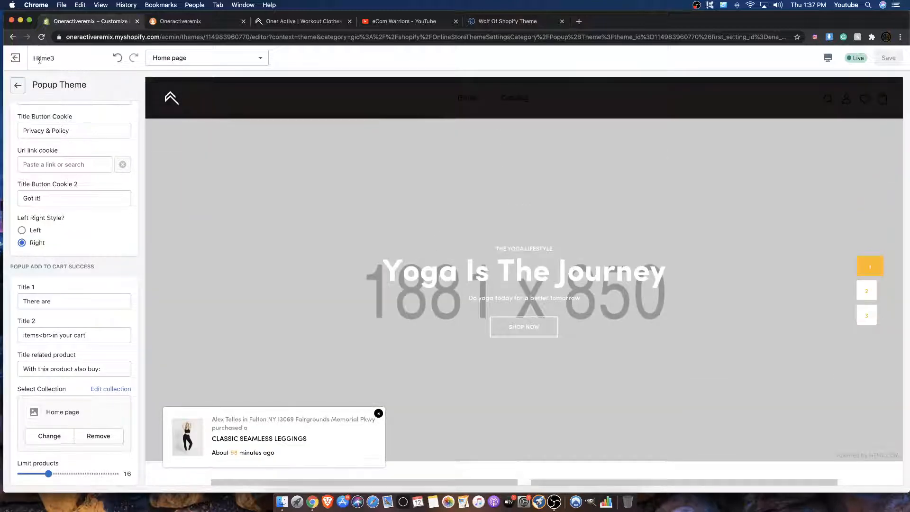
Step: Leave the theme editor, open the store's password protection preferences and select the storefront password
{"action": "left_click", "coordinate": [15, 60]}
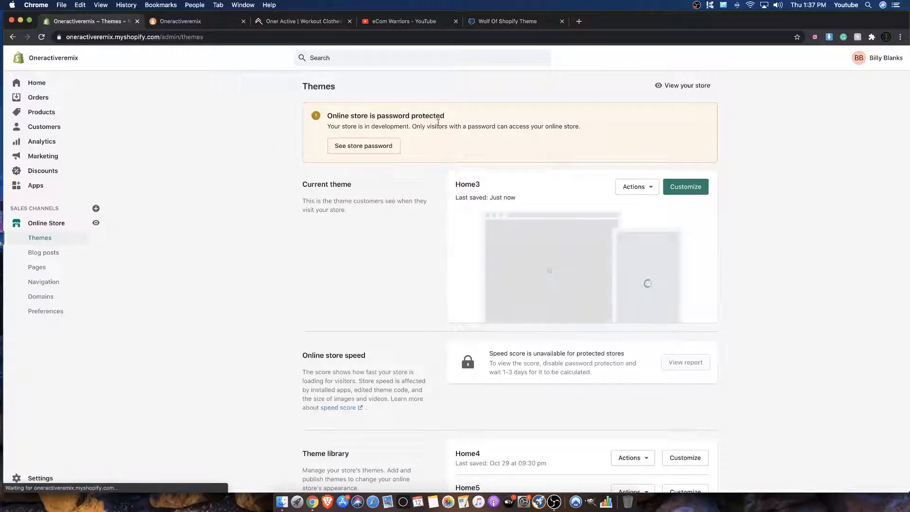
{"action": "left_click", "coordinate": [357, 148]}
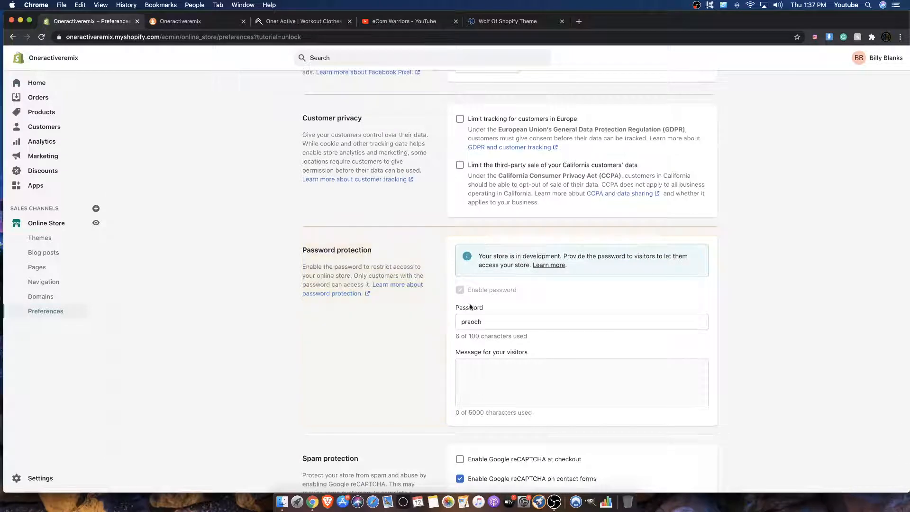
{"action": "scroll", "coordinate": [455, 284], "scroll_direction": "down", "scroll_amount": 2}
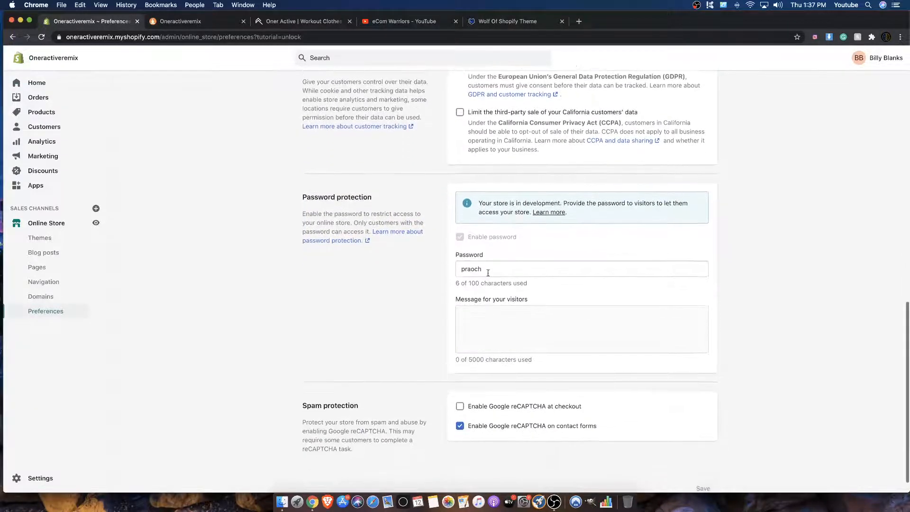
{"action": "left_click_drag", "start_coordinate": [478, 202], "coordinate": [626, 203]}
{"action": "left_click", "coordinate": [472, 267]}
{"action": "double_click", "coordinate": [471, 267]}
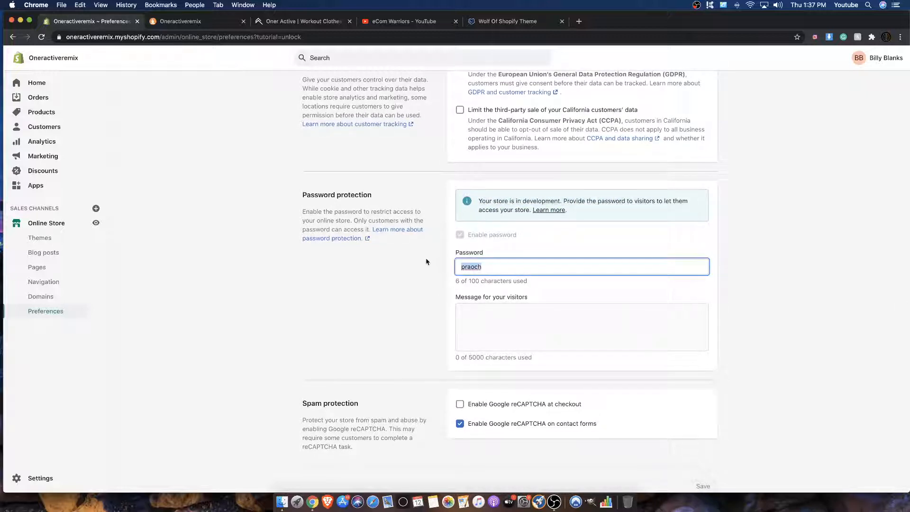
Step: Load oneractiveremix.myshopify.com in a new Incognito window
{"action": "left_click", "coordinate": [900, 36]}
{"action": "left_click", "coordinate": [794, 77]}
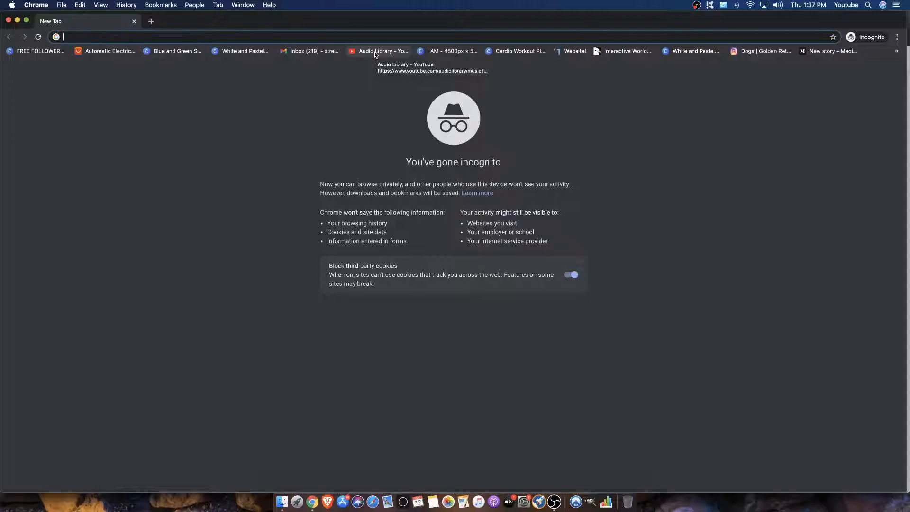
{"action": "type", "text": "oner"}
{"action": "key", "text": "Return"}
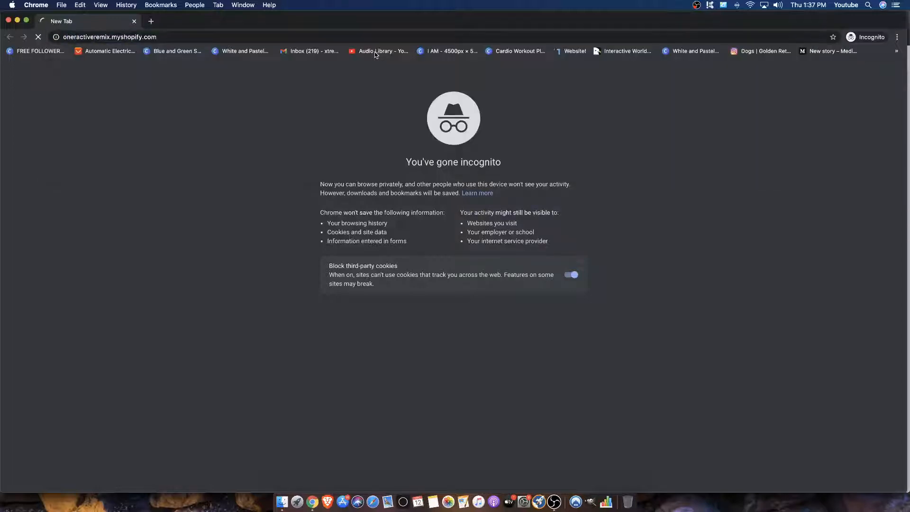
Step: Unlock the storefront with the store password, check the Join Our Mailing List popup, and close the Incognito window
{"action": "left_click", "coordinate": [395, 255]}
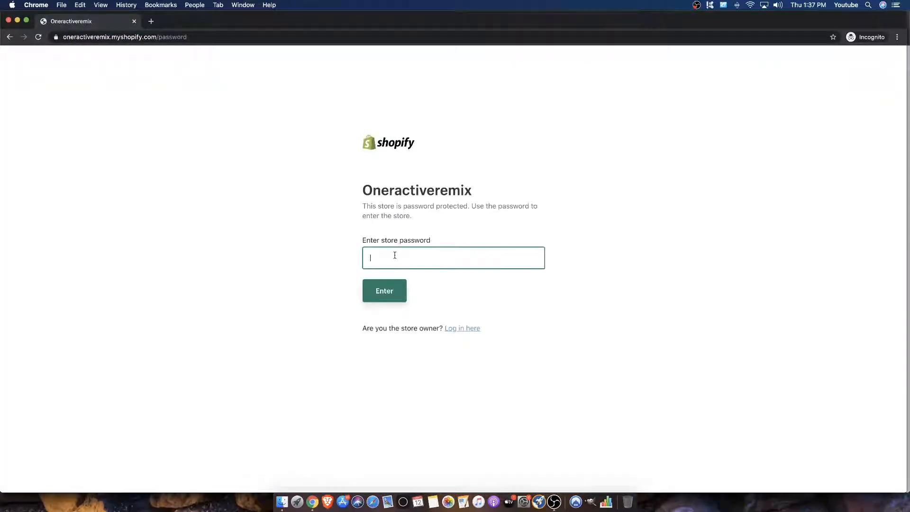
{"action": "type", "text": "••••••"}
{"action": "left_click", "coordinate": [382, 298]}
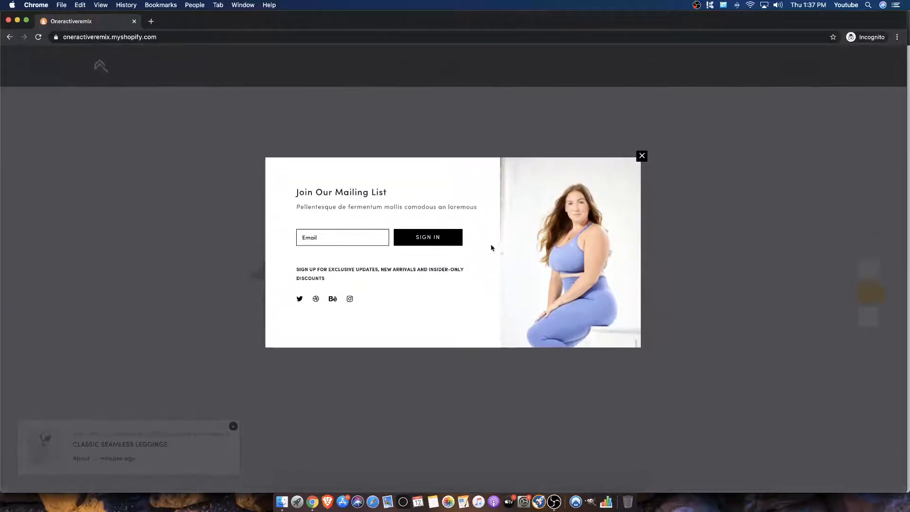
{"action": "left_click_drag", "start_coordinate": [318, 195], "coordinate": [382, 207]}
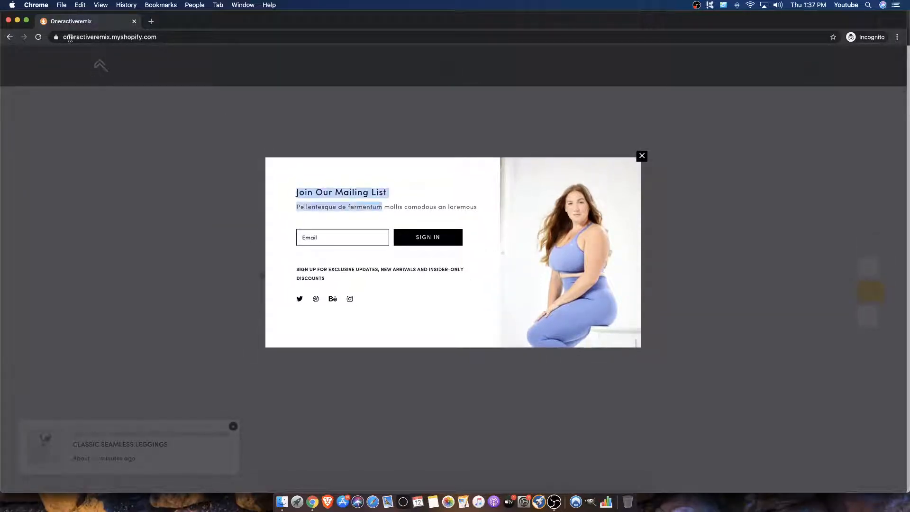
{"action": "left_click", "coordinate": [8, 20]}
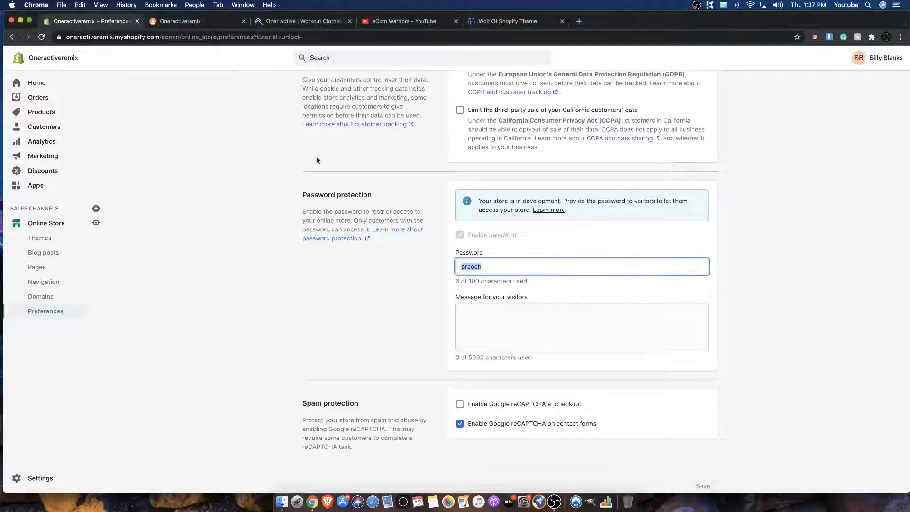
Step: Look over the Oneractiveremix storefront preview from the Woman's section up to the homepage slideshow
{"action": "scroll", "coordinate": [317, 160], "scroll_direction": "up", "scroll_amount": 10}
{"action": "left_click", "coordinate": [185, 24]}
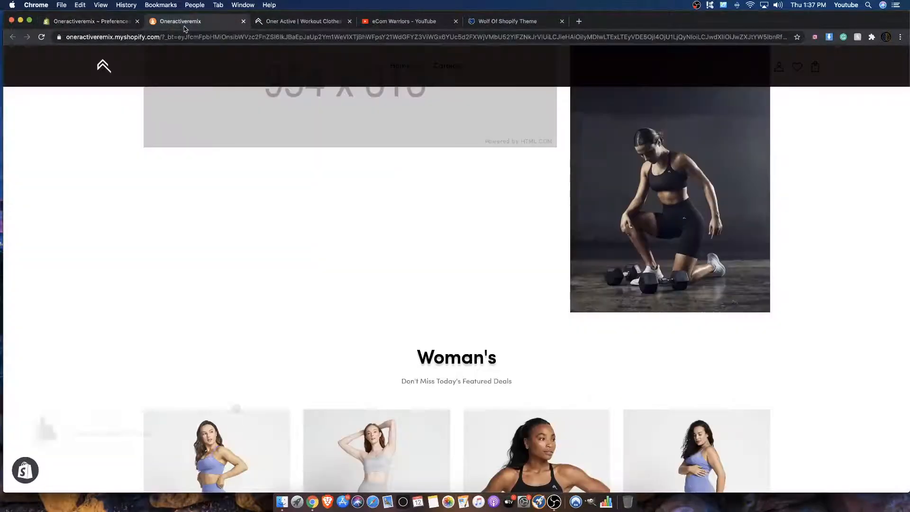
{"action": "scroll", "coordinate": [327, 164], "scroll_direction": "up", "scroll_amount": 15}
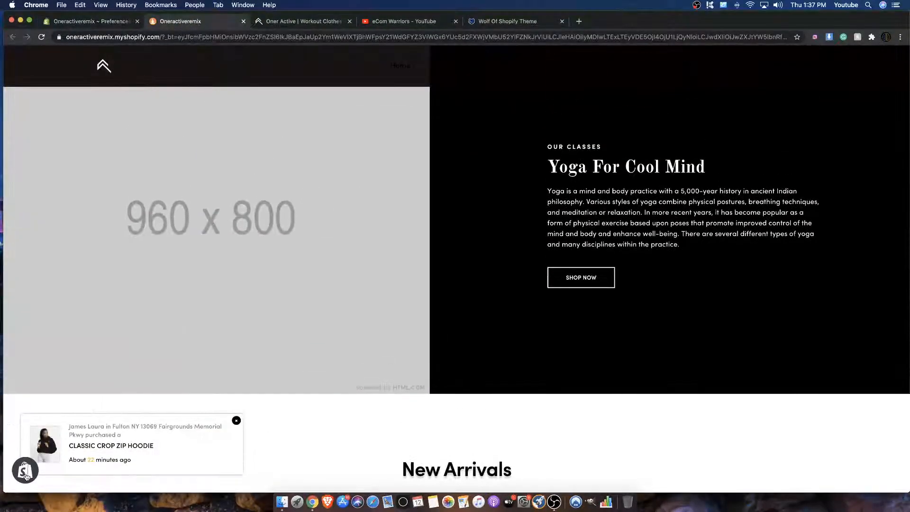
{"action": "scroll", "coordinate": [175, 206], "scroll_direction": "up", "scroll_amount": 10}
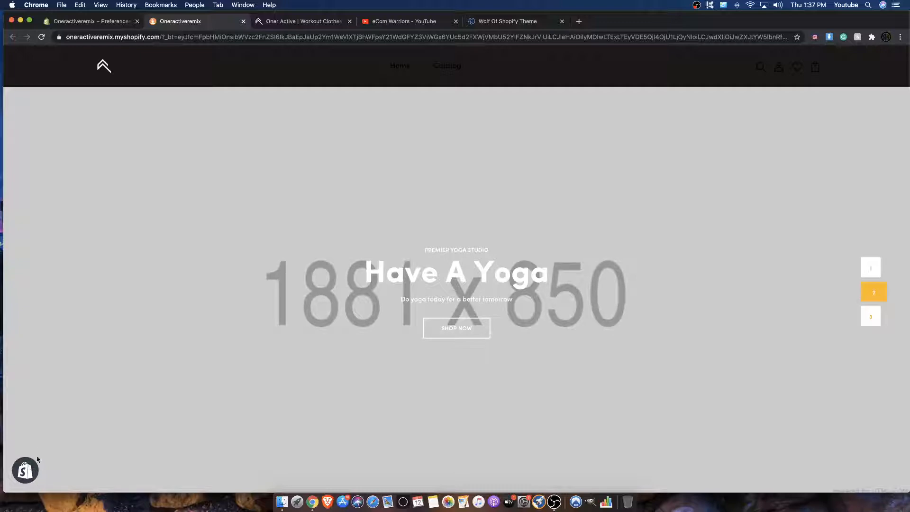
Step: Open the Home3 theme in the theme editor and look over its home page preview
{"action": "left_click", "coordinate": [122, 25]}
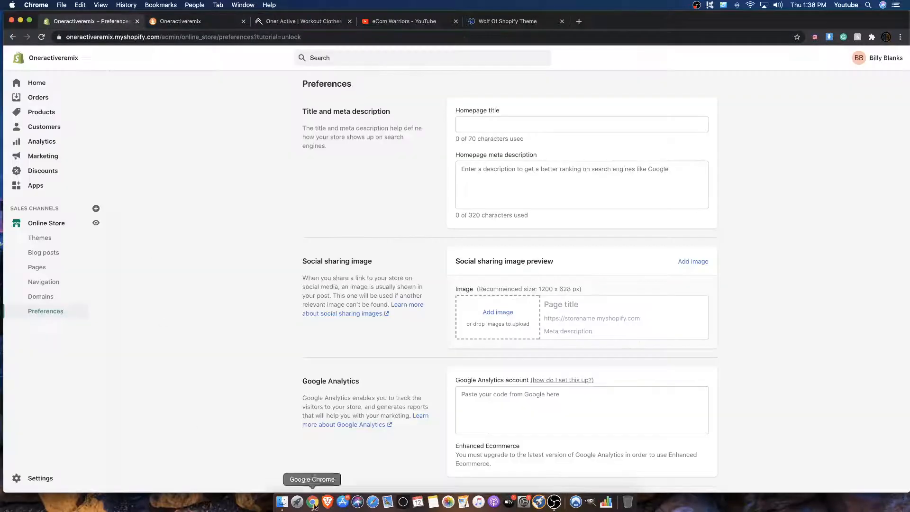
{"action": "left_click", "coordinate": [61, 228]}
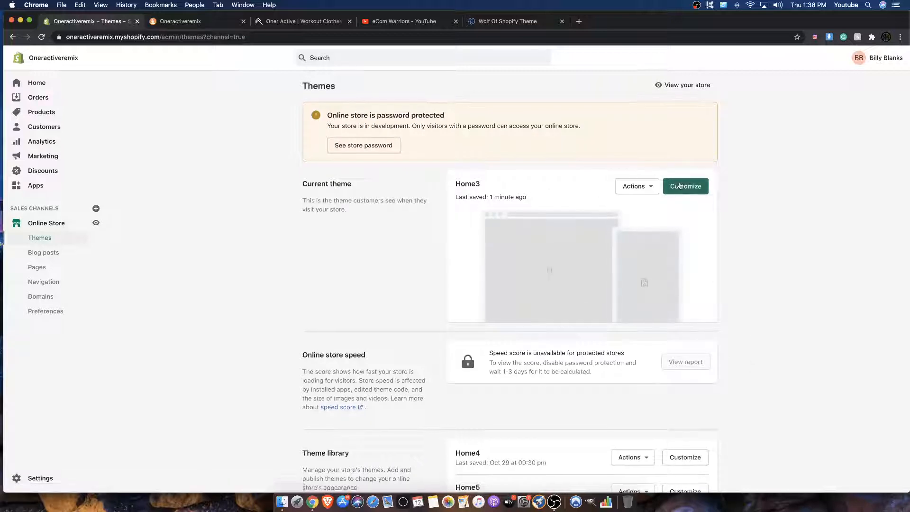
{"action": "left_click", "coordinate": [679, 185]}
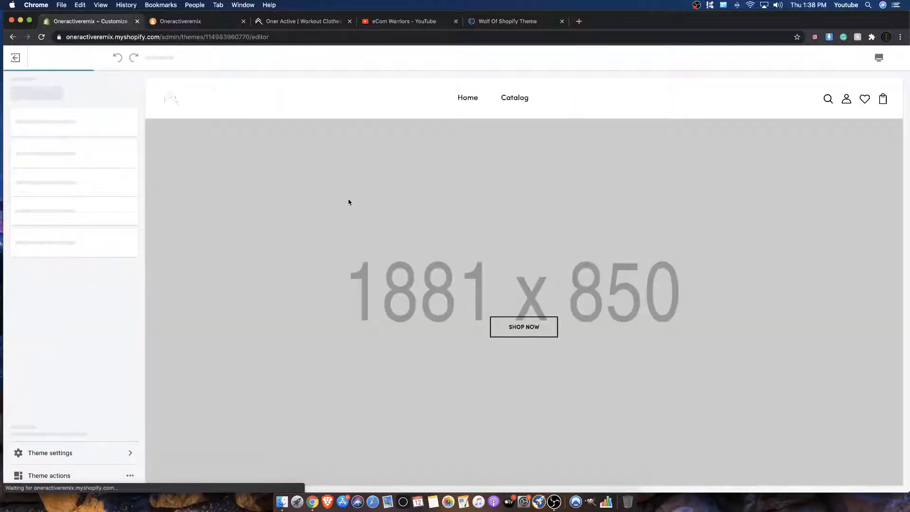
{"action": "scroll", "coordinate": [371, 186], "scroll_direction": "down", "scroll_amount": 10}
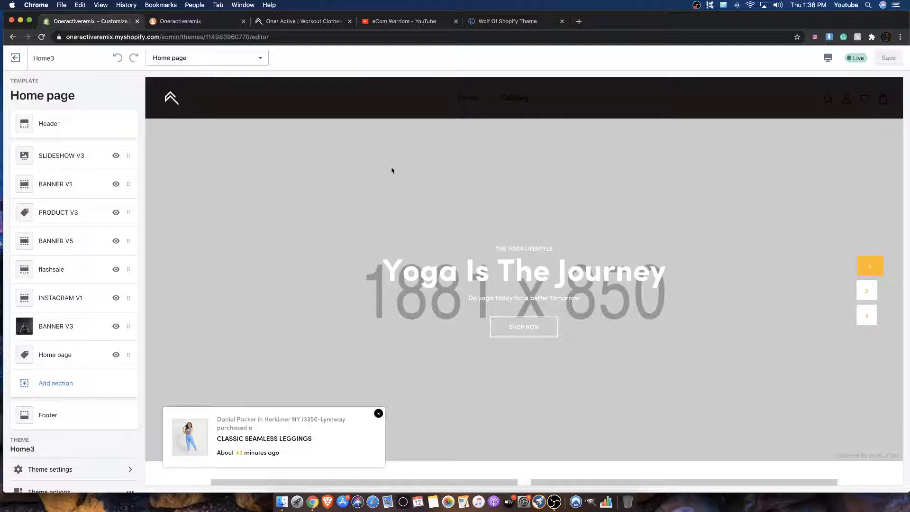
{"action": "scroll", "coordinate": [520, 166], "scroll_direction": "down", "scroll_amount": 10}
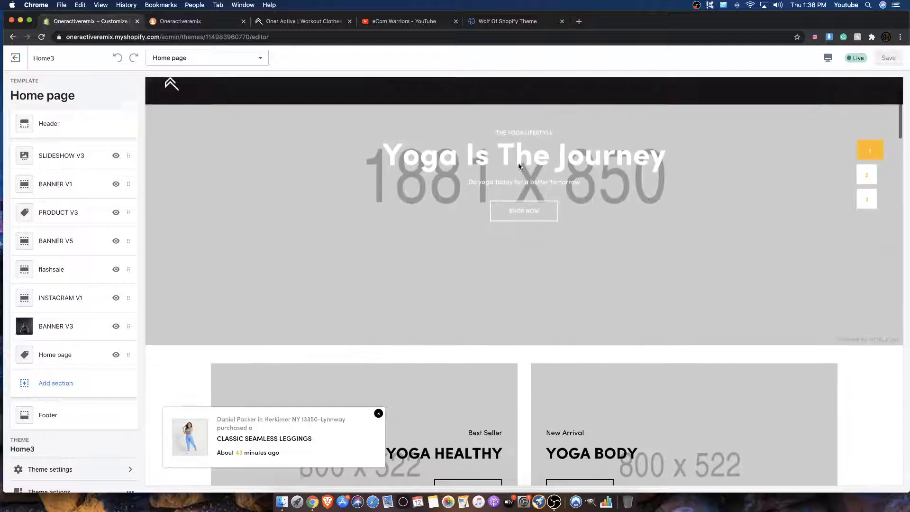
{"action": "scroll", "coordinate": [515, 170], "scroll_direction": "down", "scroll_amount": 10}
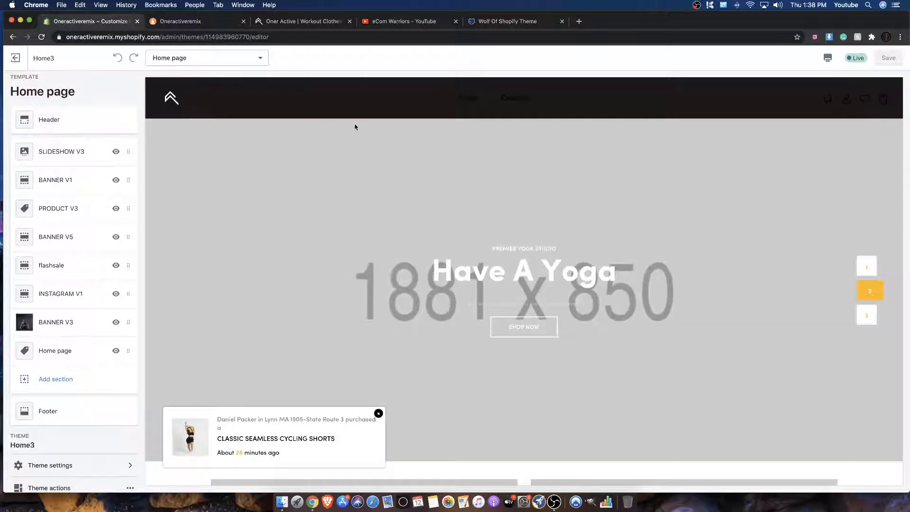
Step: Open the Header section and look through its settings for the homepage, other pages and menu selection
{"action": "left_click", "coordinate": [75, 123]}
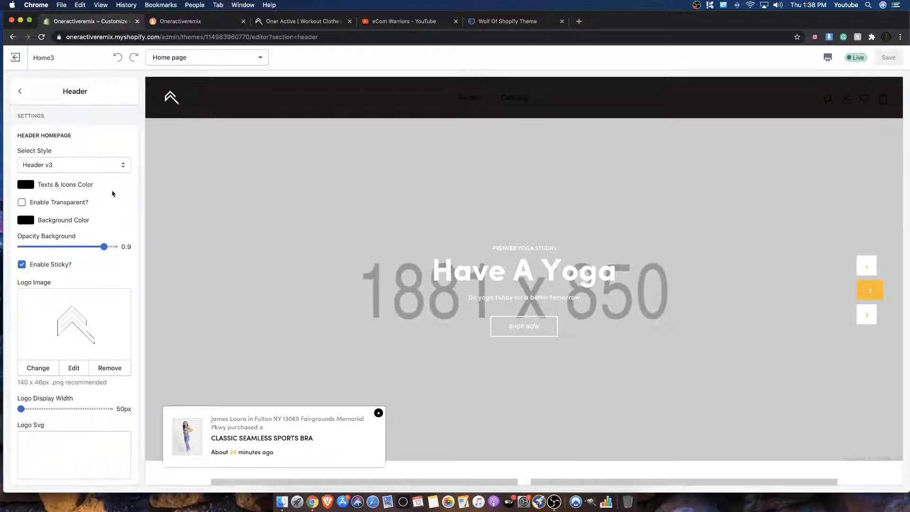
{"action": "scroll", "coordinate": [110, 195], "scroll_direction": "down", "scroll_amount": 10}
{"action": "scroll", "coordinate": [102, 197], "scroll_direction": "down", "scroll_amount": 5}
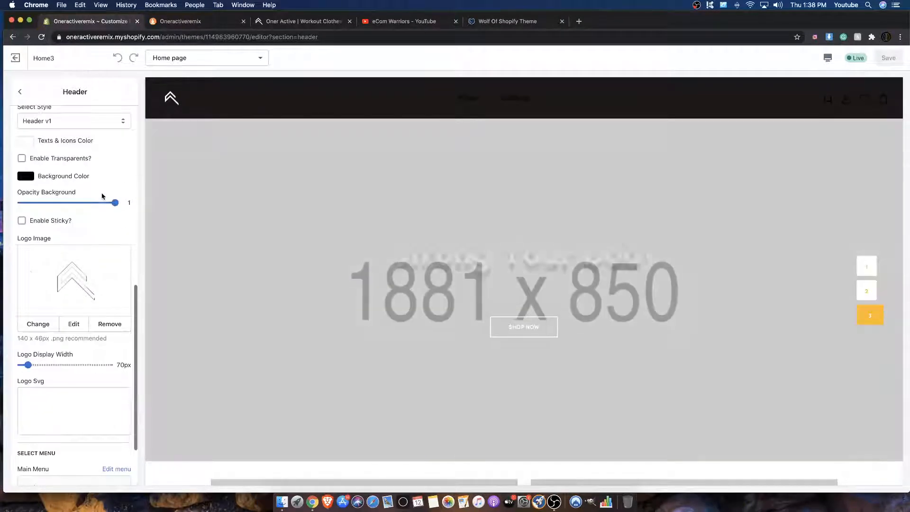
{"action": "scroll", "coordinate": [98, 195], "scroll_direction": "up", "scroll_amount": 15}
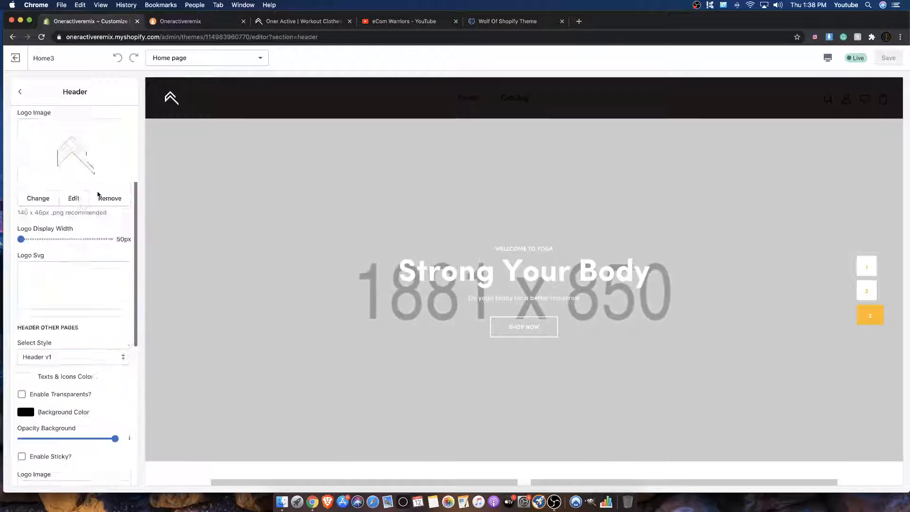
{"action": "scroll", "coordinate": [53, 207], "scroll_direction": "down", "scroll_amount": 5}
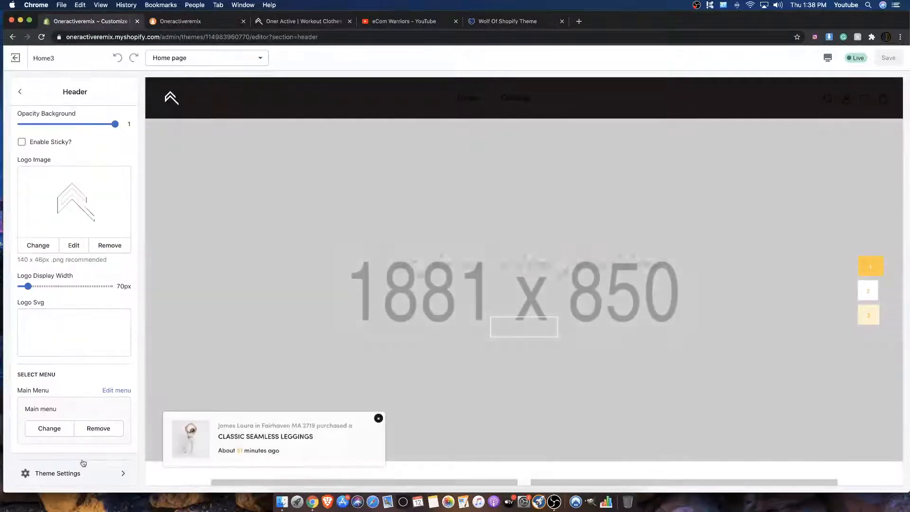
Step: Examine the header's mega menu and icon SVG theme settings, and return to the homepage header settings
{"action": "left_click", "coordinate": [71, 473]}
{"action": "scroll", "coordinate": [69, 437], "scroll_direction": "down", "scroll_amount": 15}
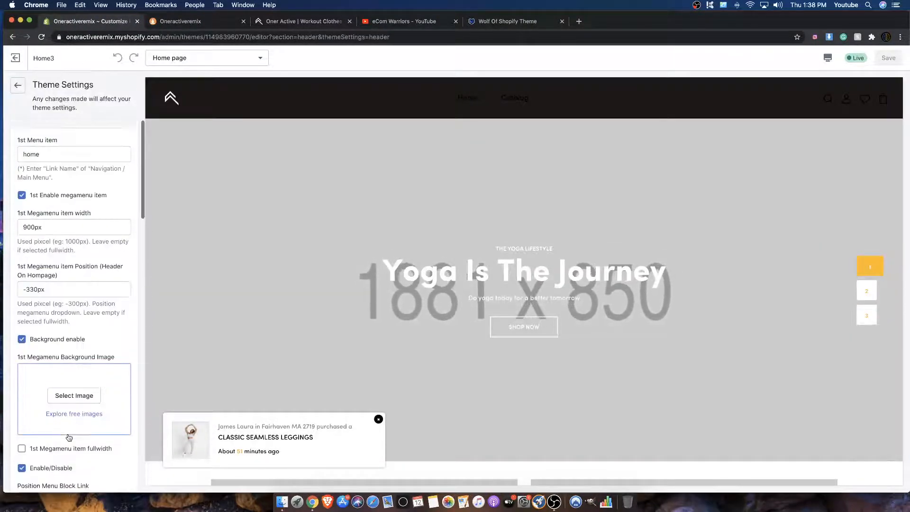
{"action": "scroll", "coordinate": [67, 432], "scroll_direction": "down", "scroll_amount": 3}
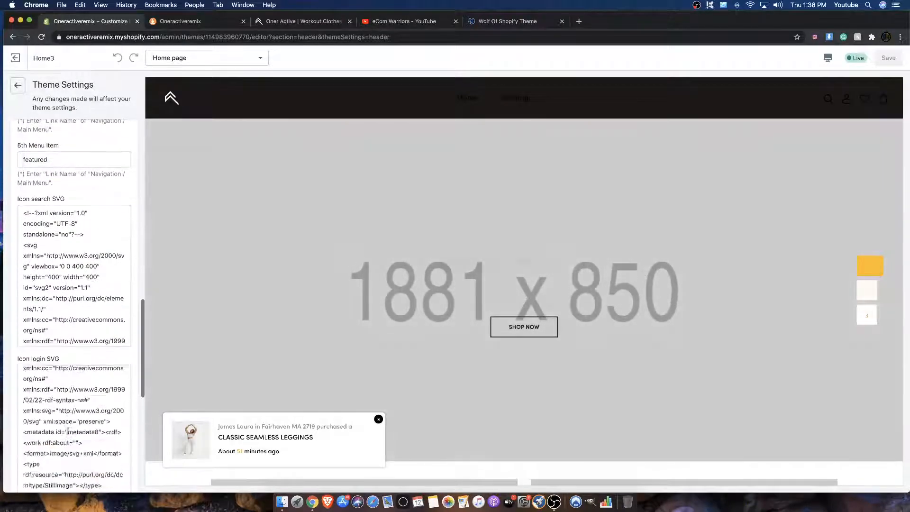
{"action": "scroll", "coordinate": [73, 350], "scroll_direction": "up", "scroll_amount": 10}
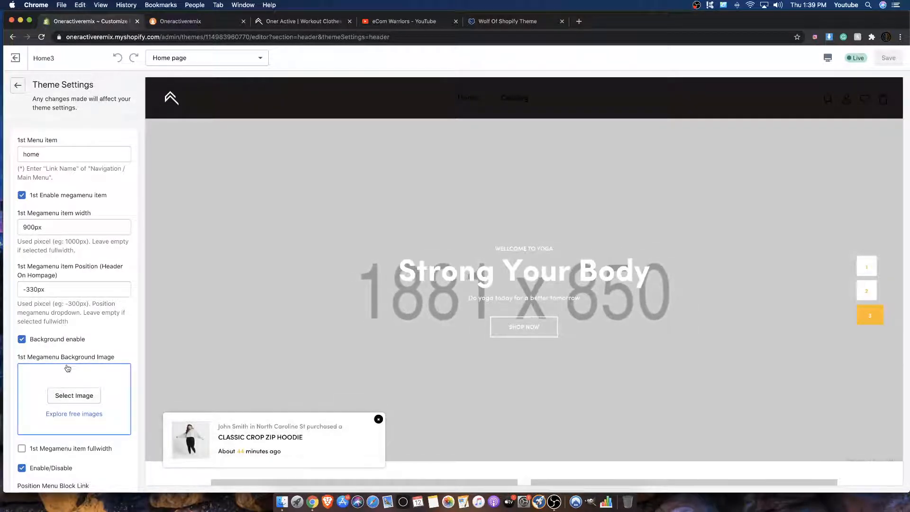
{"action": "left_click", "coordinate": [18, 85]}
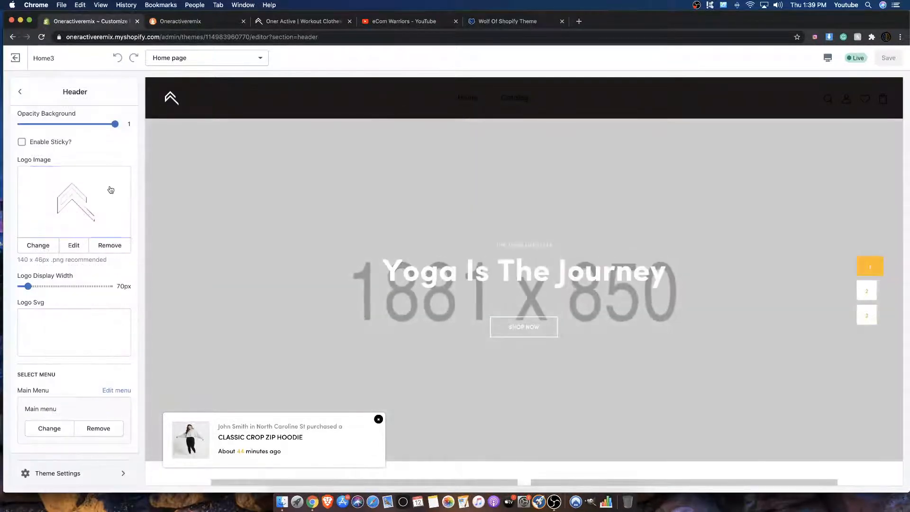
{"action": "scroll", "coordinate": [108, 187], "scroll_direction": "up", "scroll_amount": 10}
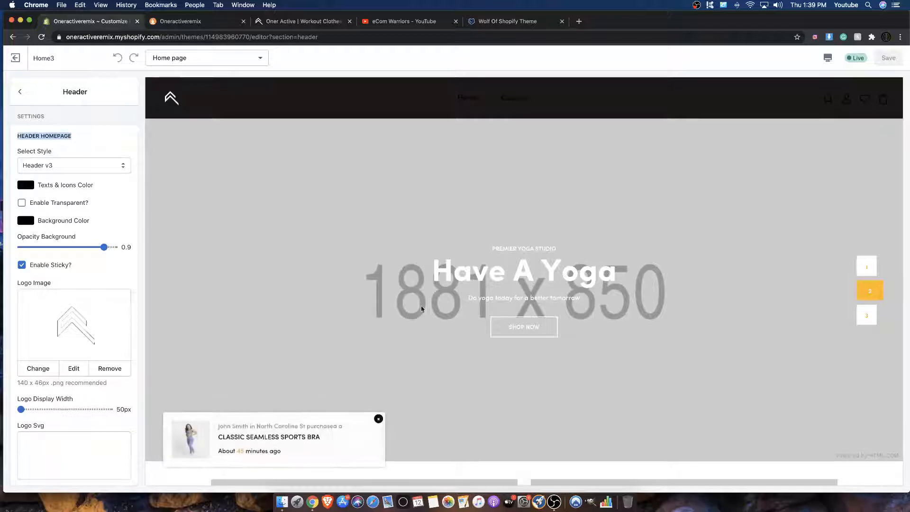
{"action": "scroll", "coordinate": [410, 298], "scroll_direction": "down", "scroll_amount": 10}
{"action": "scroll", "coordinate": [409, 296], "scroll_direction": "up", "scroll_amount": 10}
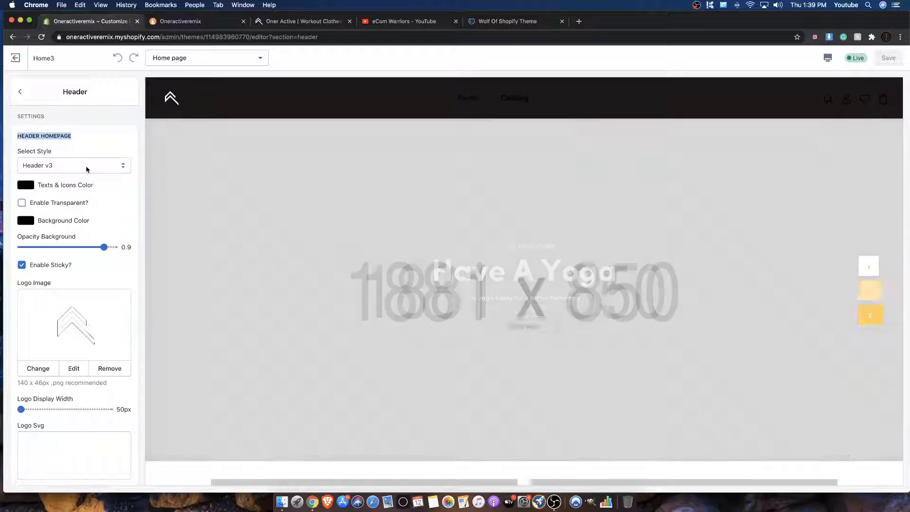
Step: Set the homepage header's texts and icons color to white and save the change
{"action": "left_click", "coordinate": [86, 169]}
{"action": "left_click", "coordinate": [109, 126]}
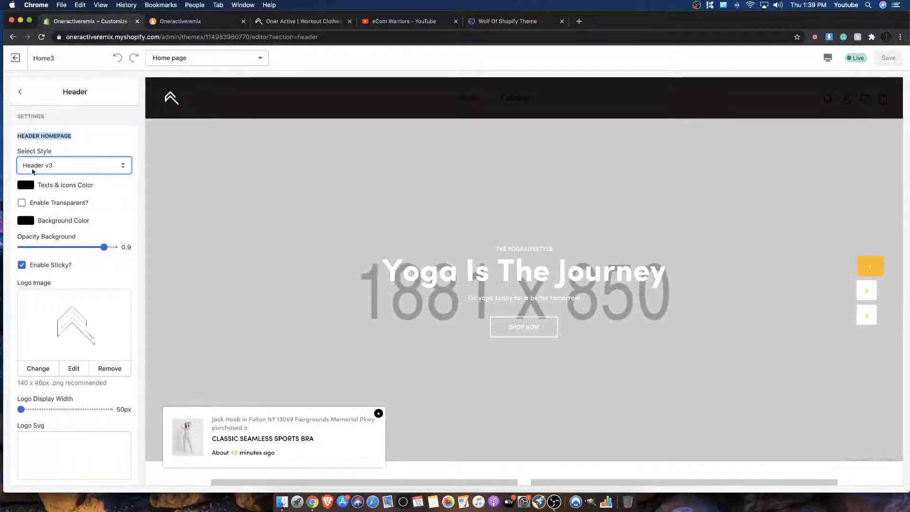
{"action": "left_click", "coordinate": [25, 185]}
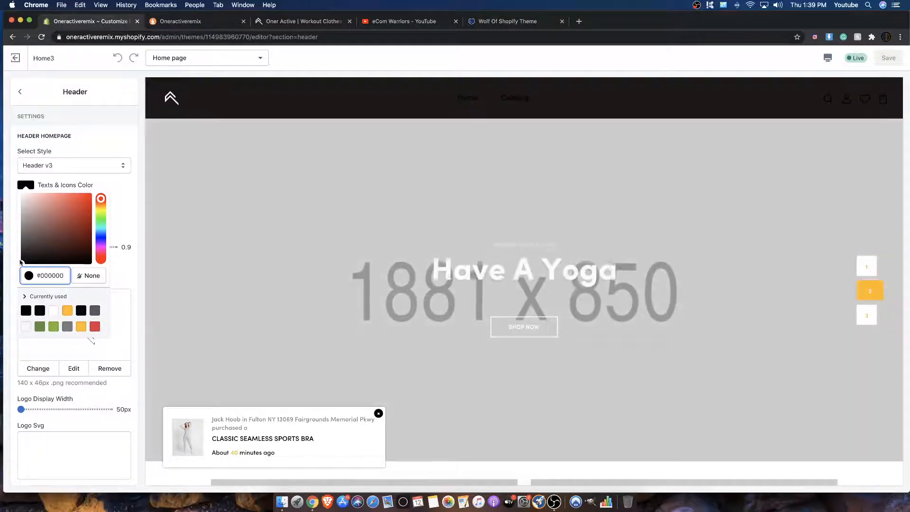
{"action": "left_click_drag", "start_coordinate": [27, 262], "coordinate": [21, 195]}
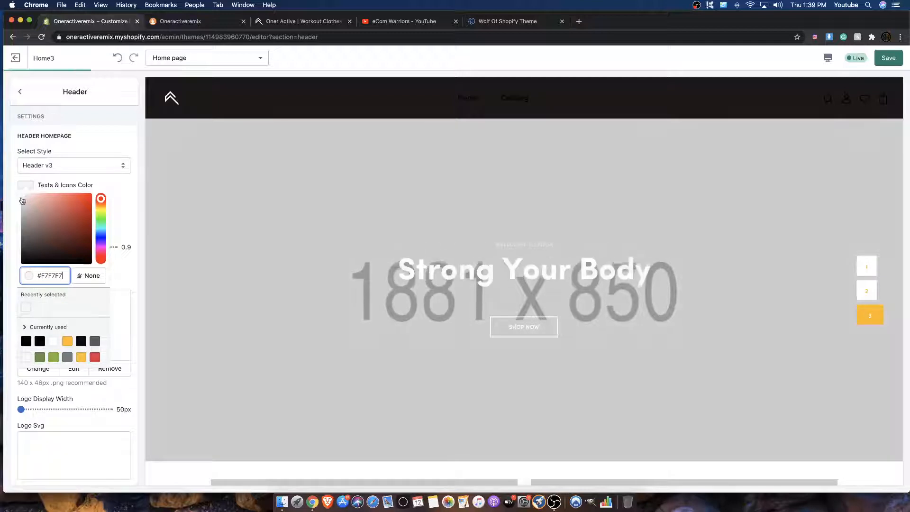
{"action": "left_click", "coordinate": [16, 189]}
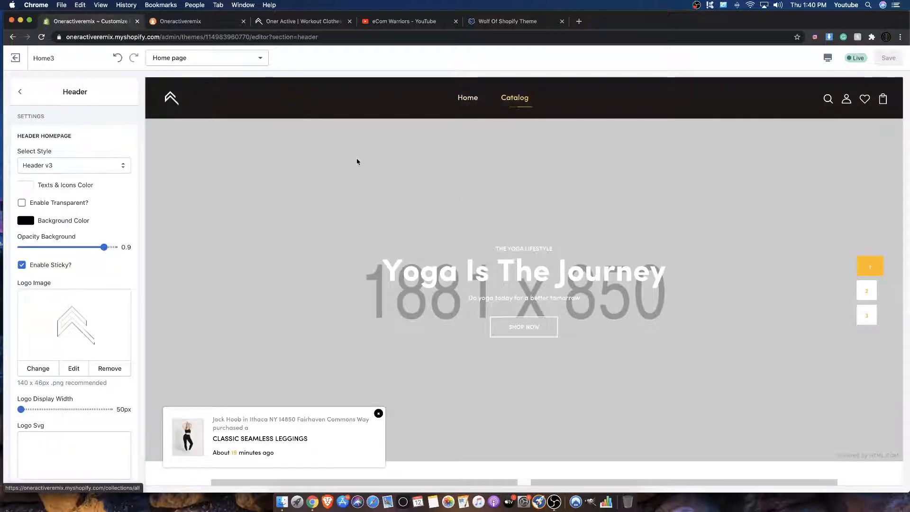
Step: Compare the updated home page preview with the Oner Active website's header and page layout, and return to the theme editor
{"action": "scroll", "coordinate": [357, 162], "scroll_direction": "down", "scroll_amount": 20}
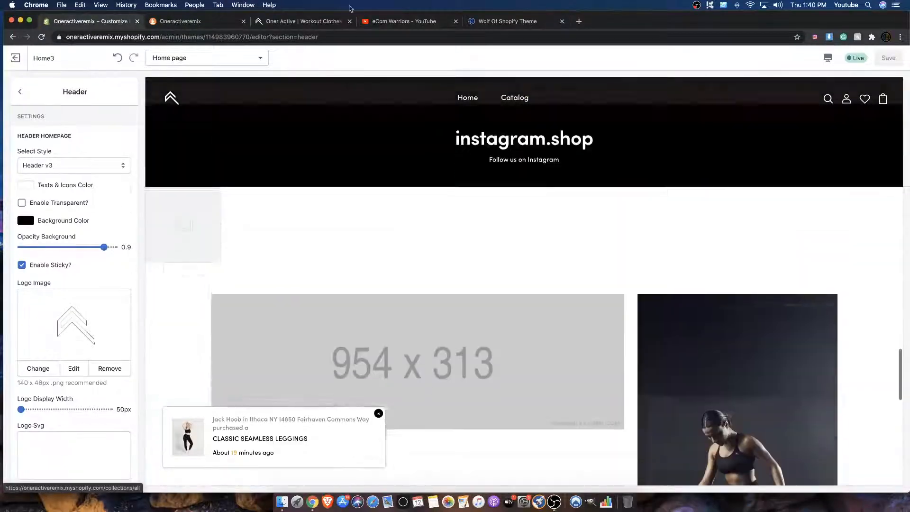
{"action": "left_click", "coordinate": [285, 20]}
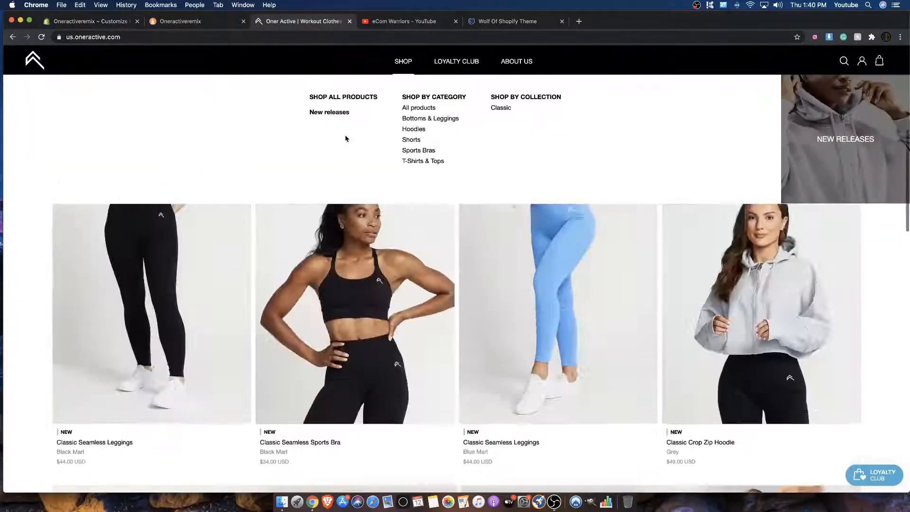
{"action": "scroll", "coordinate": [345, 137], "scroll_direction": "up", "scroll_amount": 10}
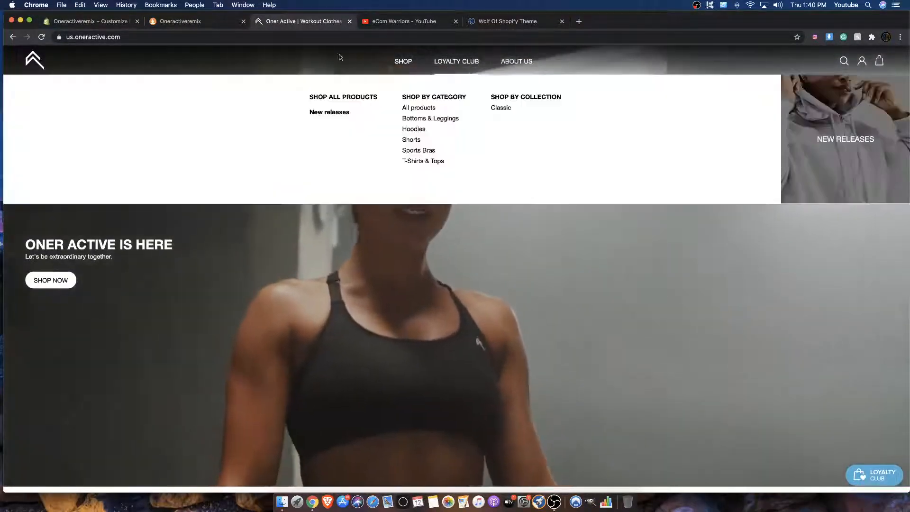
{"action": "scroll", "coordinate": [298, 112], "scroll_direction": "down", "scroll_amount": 15}
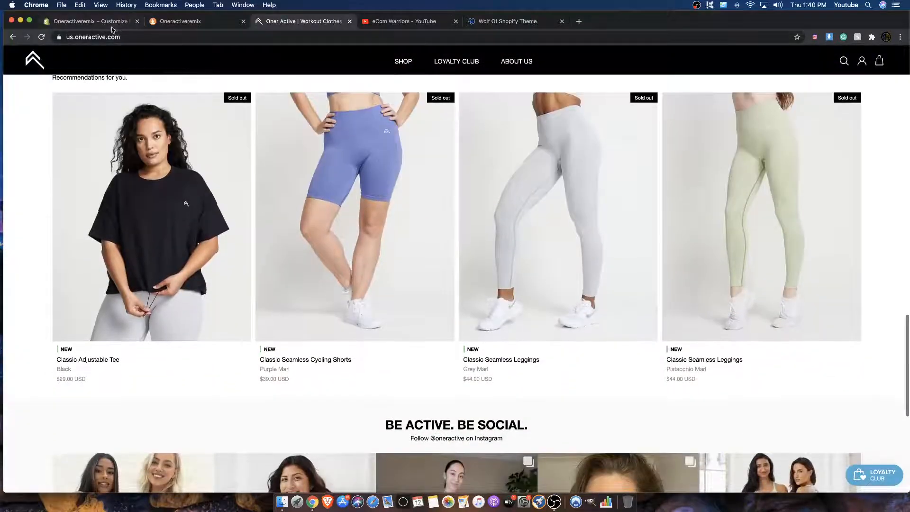
{"action": "left_click", "coordinate": [163, 22]}
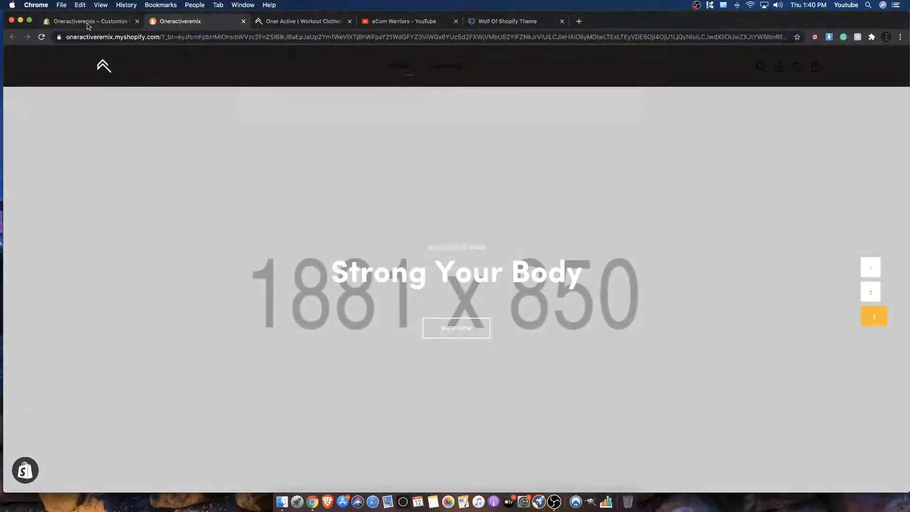
{"action": "key", "text": "super+alt+Left"}
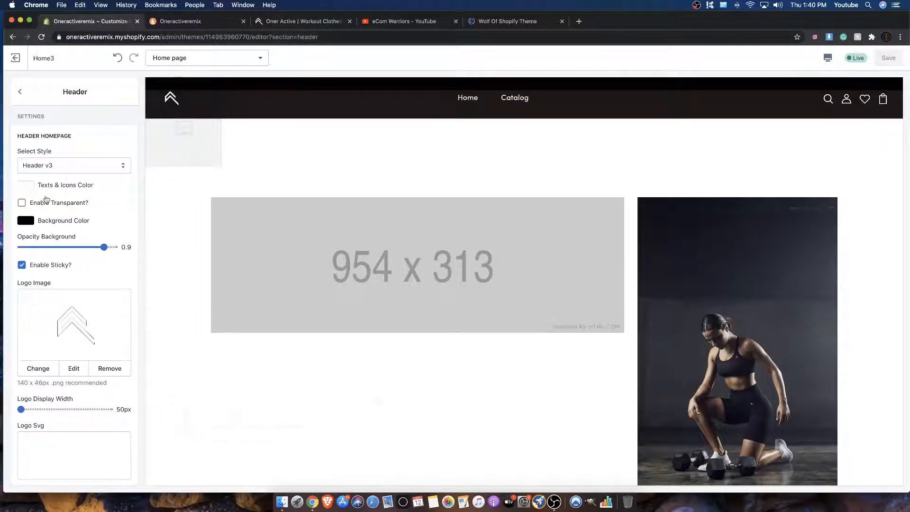
Step: Review the header's menu item names, block link options and icon SVG codes in its theme settings
{"action": "scroll", "coordinate": [35, 216], "scroll_direction": "down", "scroll_amount": 10}
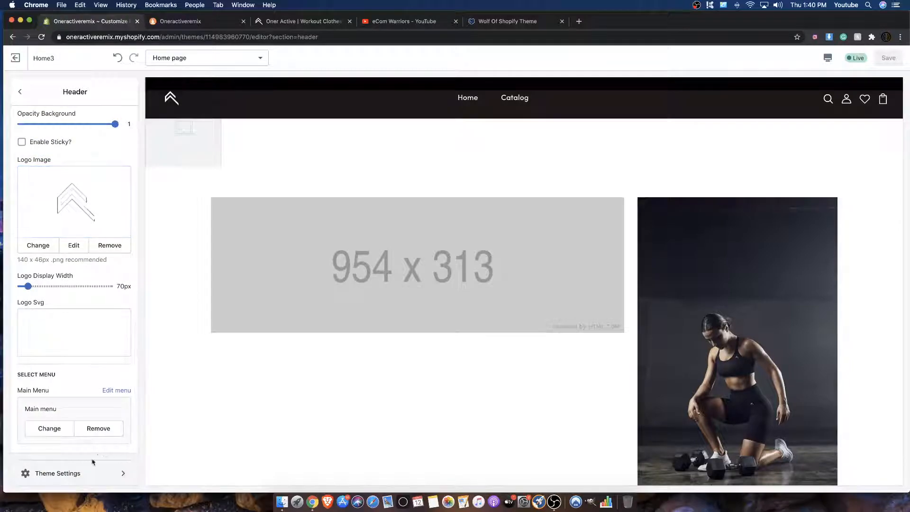
{"action": "left_click", "coordinate": [80, 474]}
{"action": "scroll", "coordinate": [75, 412], "scroll_direction": "down", "scroll_amount": 15}
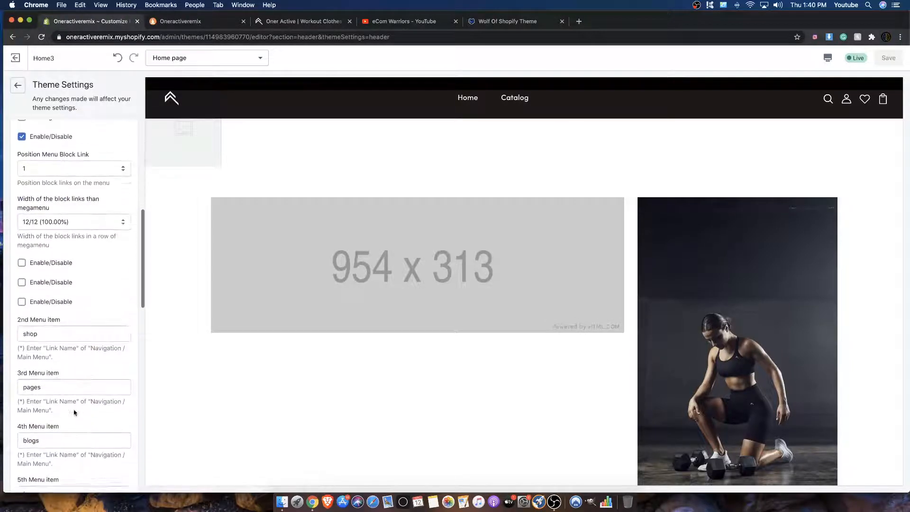
{"action": "scroll", "coordinate": [76, 398], "scroll_direction": "up", "scroll_amount": 15}
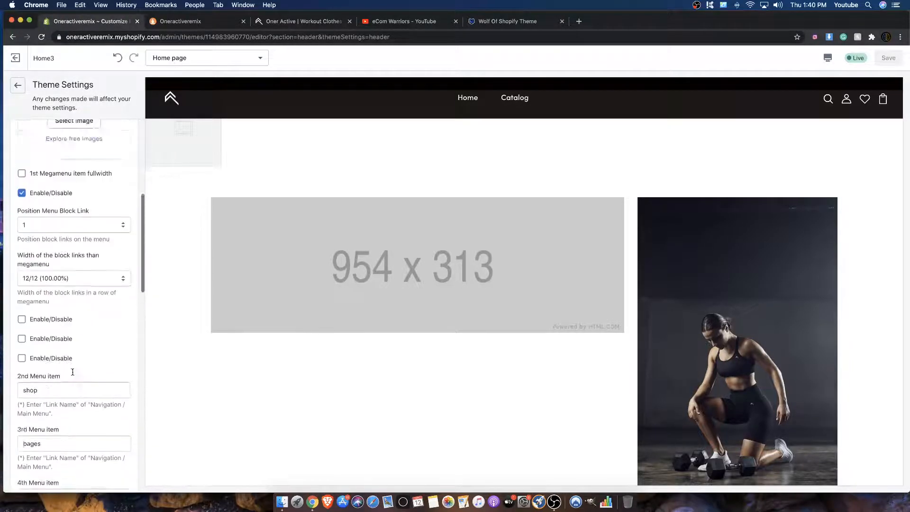
{"action": "scroll", "coordinate": [70, 361], "scroll_direction": "down", "scroll_amount": 15}
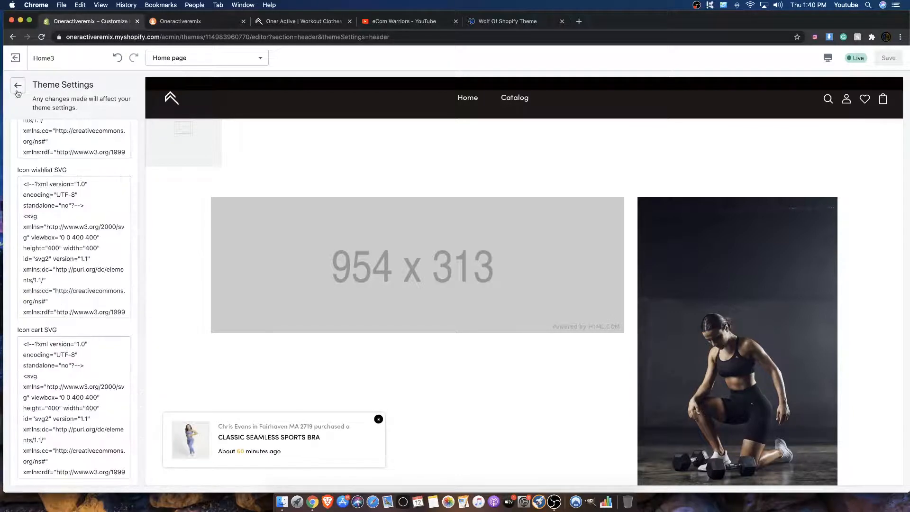
{"action": "left_click", "coordinate": [17, 93]}
Step: Check the remaining header settings and return to the home page's section list
{"action": "scroll", "coordinate": [59, 177], "scroll_direction": "up", "scroll_amount": 5}
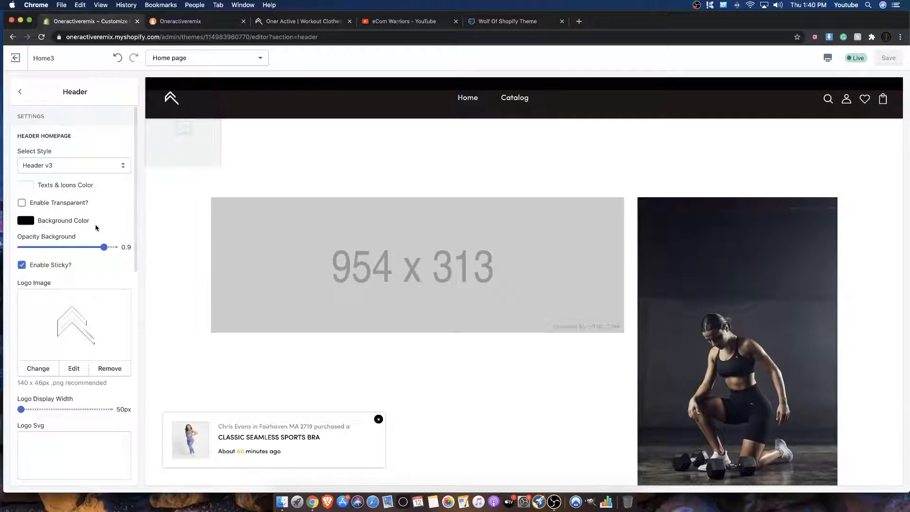
{"action": "scroll", "coordinate": [96, 228], "scroll_direction": "down", "scroll_amount": 5}
{"action": "scroll", "coordinate": [95, 228], "scroll_direction": "up", "scroll_amount": 5}
{"action": "scroll", "coordinate": [85, 142], "scroll_direction": "down", "scroll_amount": 2}
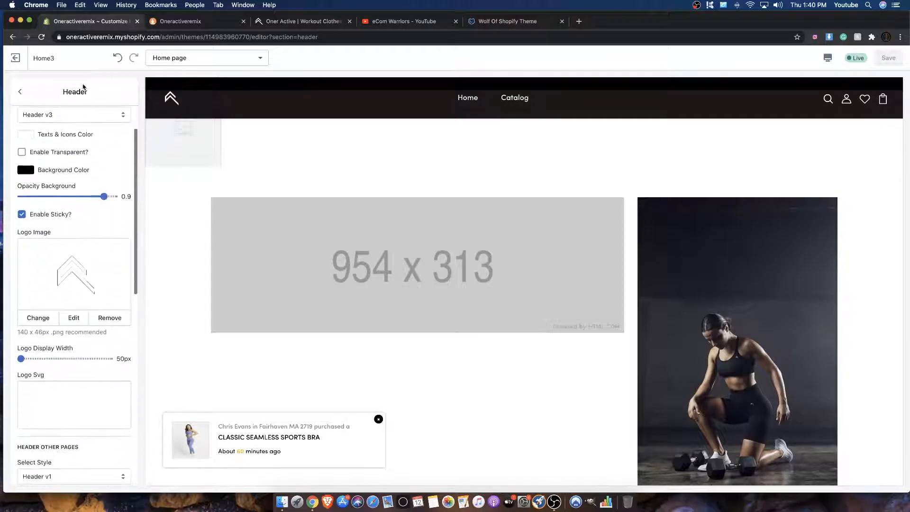
{"action": "left_click", "coordinate": [20, 92]}
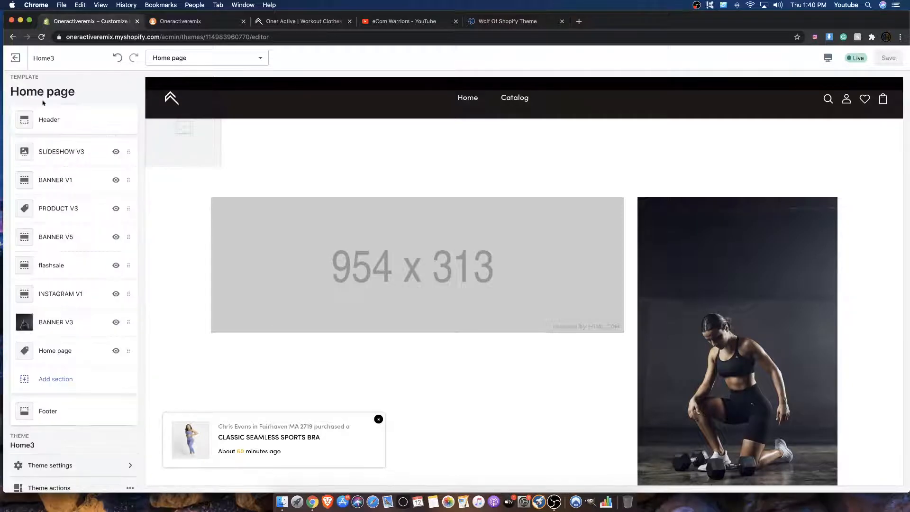
Step: Set Color main 2 in the theme's general color settings to light blue (#00D1FF) and save the change
{"action": "left_click", "coordinate": [61, 463]}
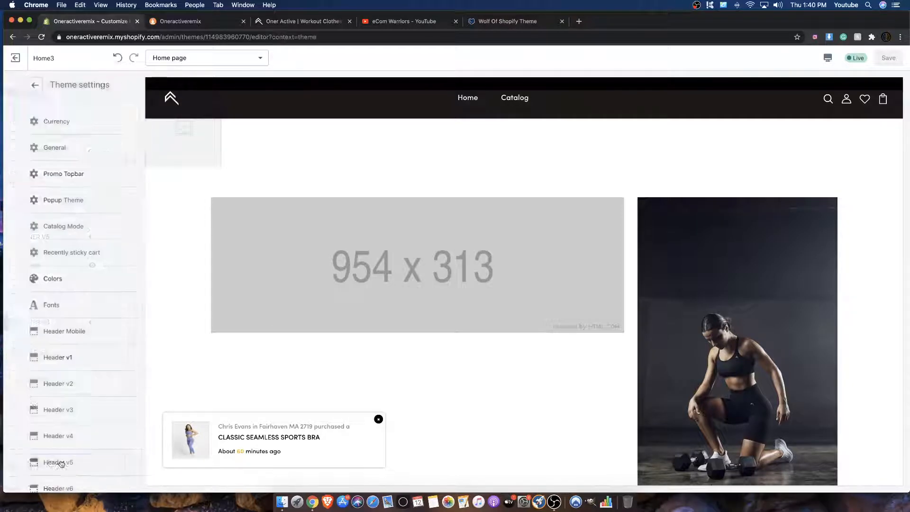
{"action": "left_click", "coordinate": [50, 285]}
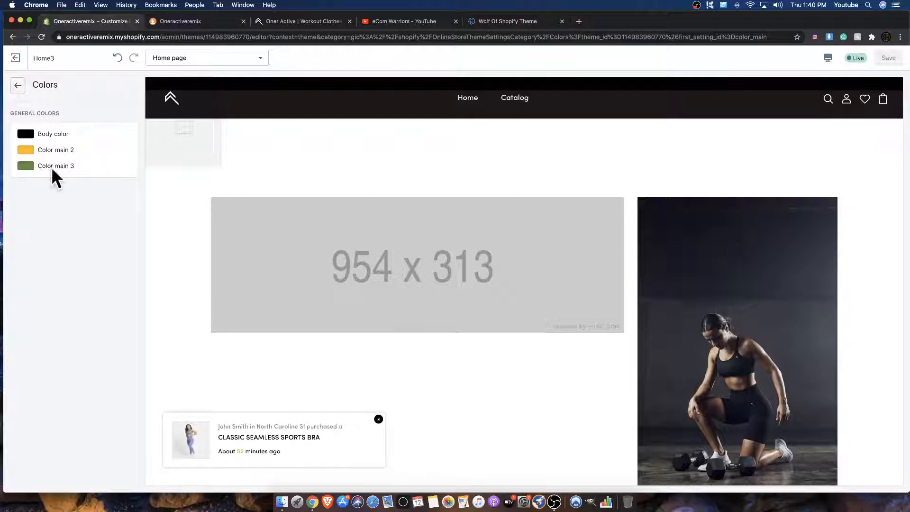
{"action": "scroll", "coordinate": [234, 163], "scroll_direction": "down", "scroll_amount": 15}
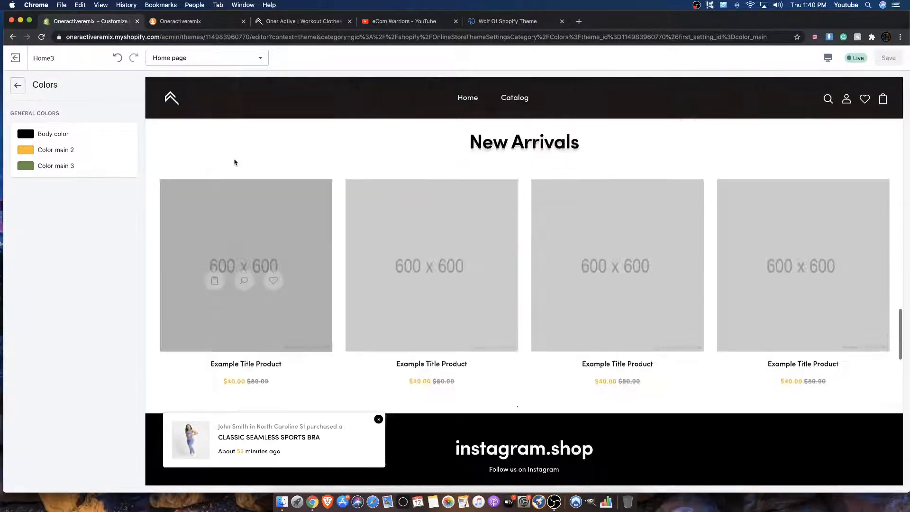
{"action": "scroll", "coordinate": [233, 163], "scroll_direction": "down", "scroll_amount": 5}
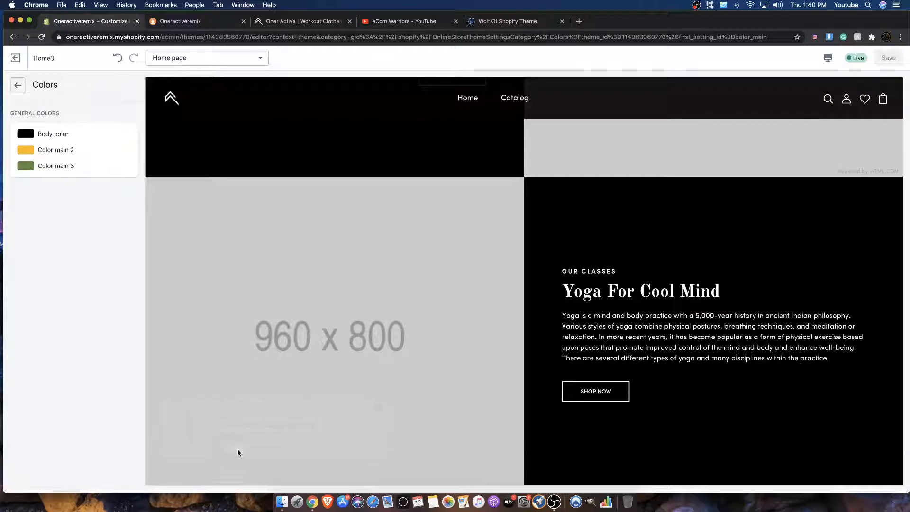
{"action": "left_click", "coordinate": [30, 151]}
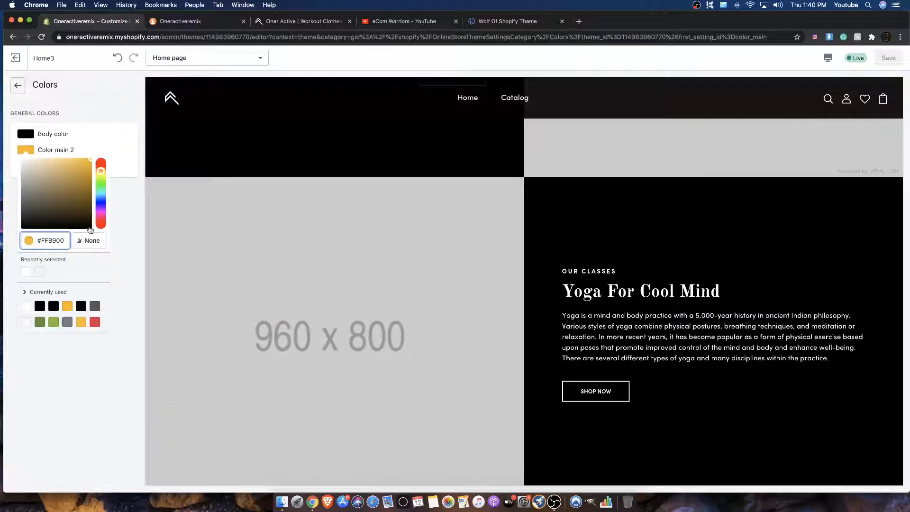
{"action": "left_click_drag", "start_coordinate": [98, 202], "coordinate": [101, 198]}
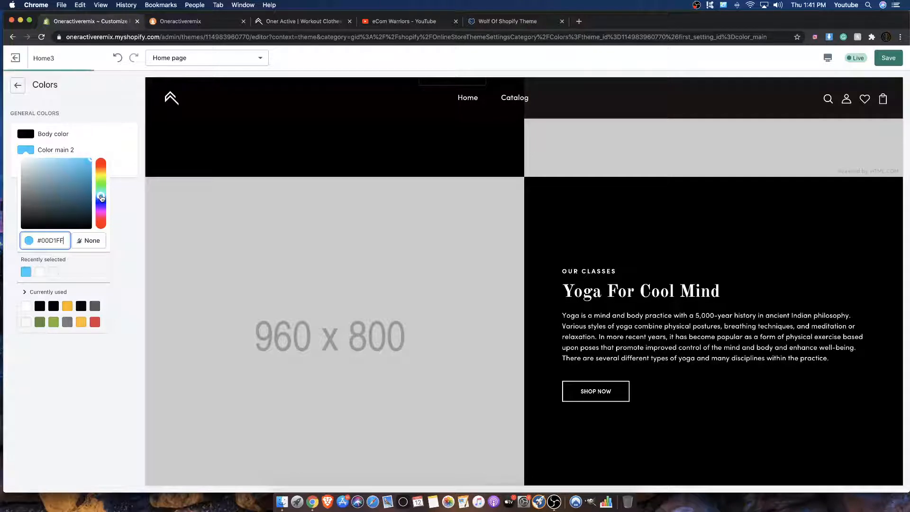
{"action": "left_click", "coordinate": [106, 124]}
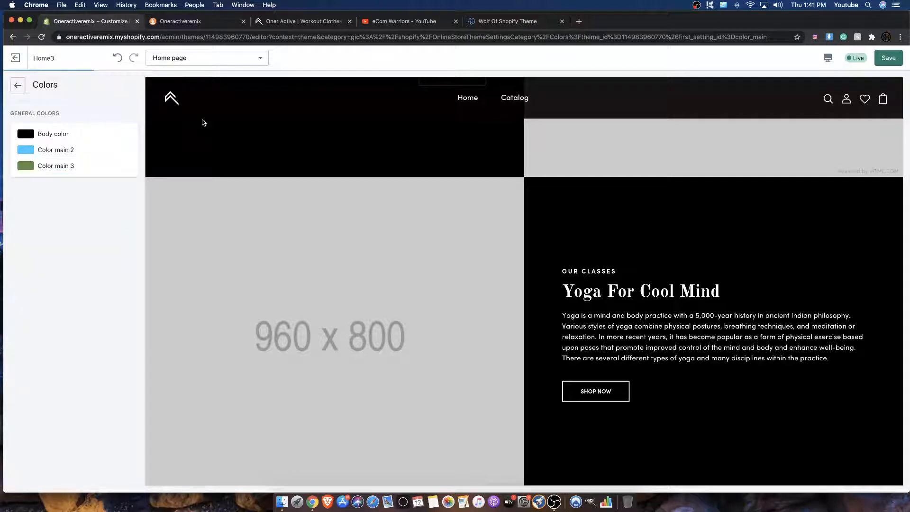
{"action": "left_click", "coordinate": [893, 56]}
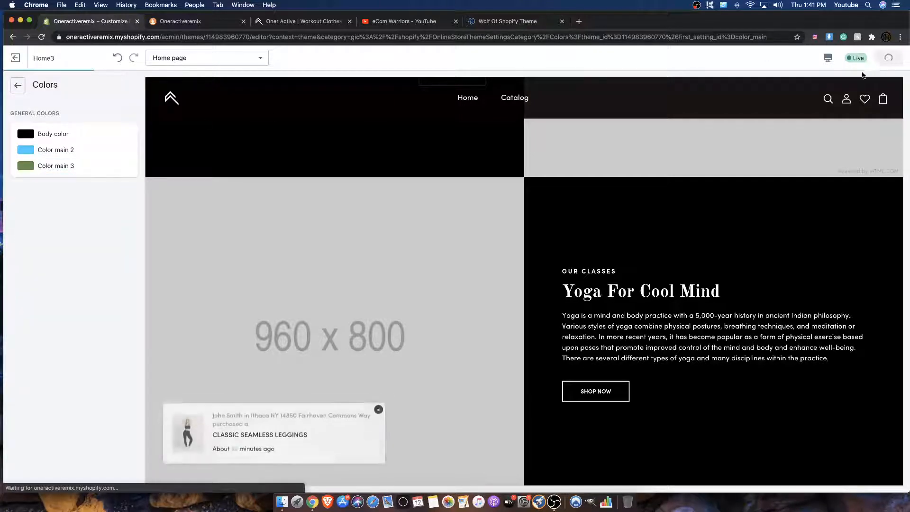
Step: Check the product prices and footer in the preview, and set the theme's Body color to dark grey (#363636)
{"action": "scroll", "coordinate": [311, 215], "scroll_direction": "down", "scroll_amount": 10}
{"action": "scroll", "coordinate": [234, 454], "scroll_direction": "down", "scroll_amount": 1}
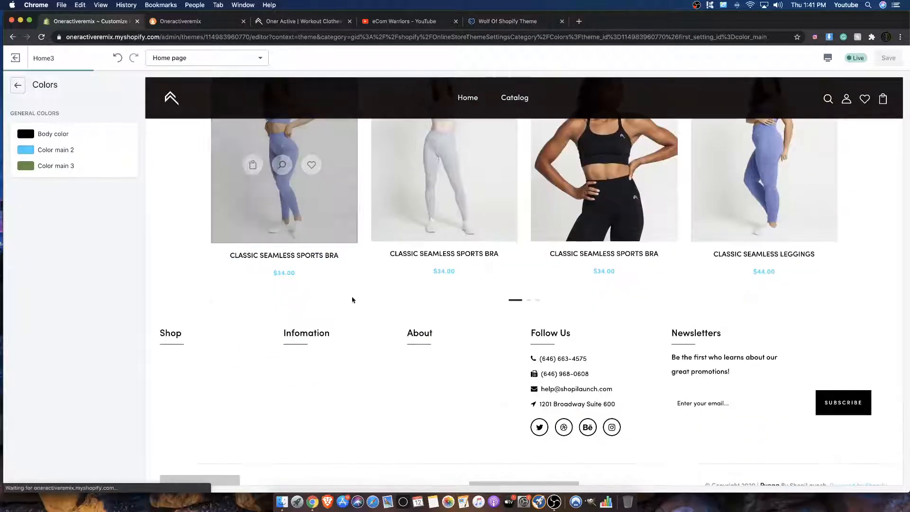
{"action": "scroll", "coordinate": [609, 336], "scroll_direction": "up", "scroll_amount": 2}
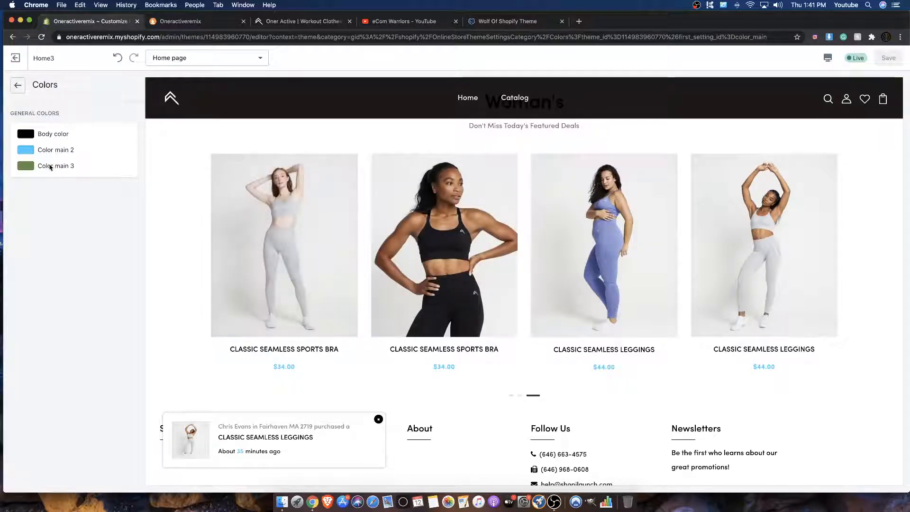
{"action": "left_click", "coordinate": [27, 154]}
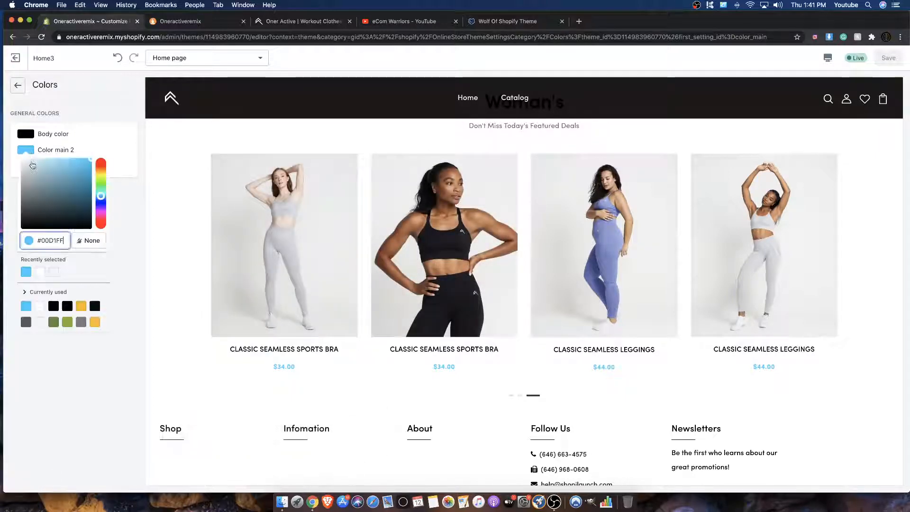
{"action": "left_click", "coordinate": [27, 135]}
{"action": "left_click_drag", "start_coordinate": [24, 209], "coordinate": [22, 204]}
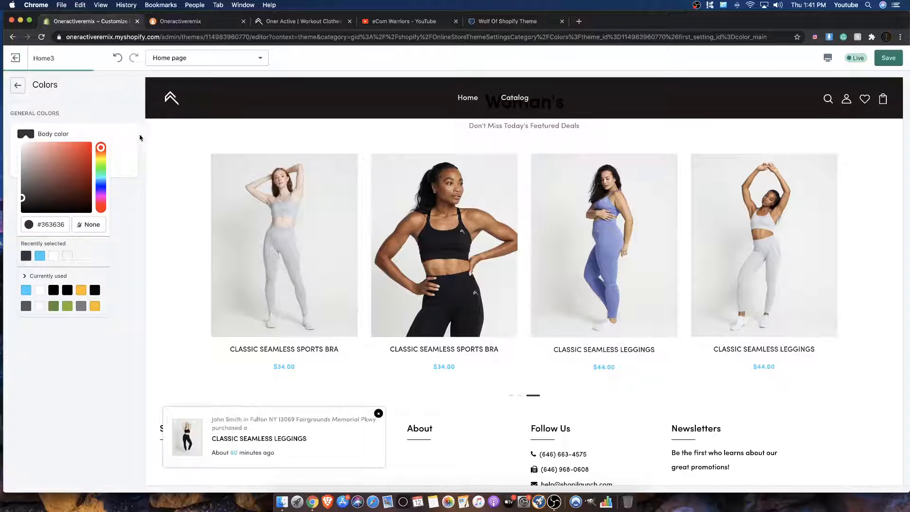
{"action": "left_click", "coordinate": [128, 114]}
Step: Set Color main 2 to black (#000000) and Color main 3 to the recently selected light blue, and save
{"action": "left_click", "coordinate": [37, 151]}
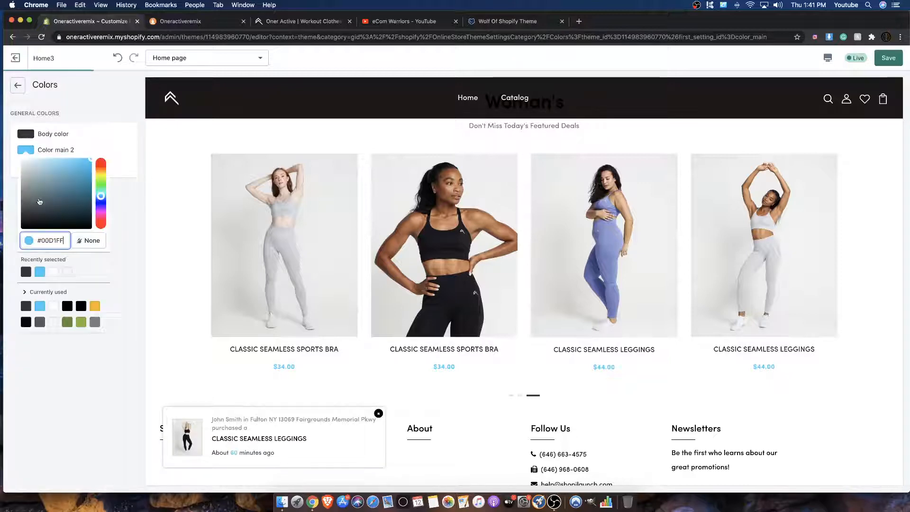
{"action": "left_click_drag", "start_coordinate": [29, 189], "coordinate": [105, 275]}
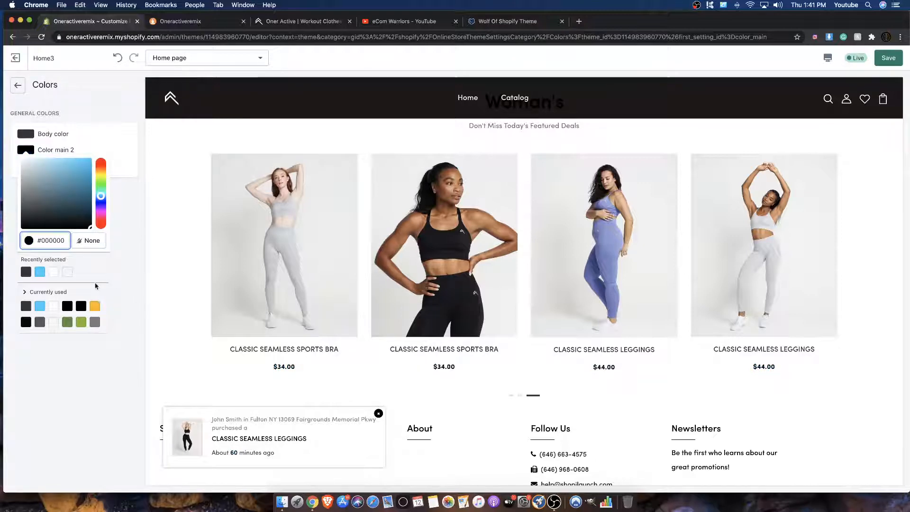
{"action": "left_click", "coordinate": [131, 269]}
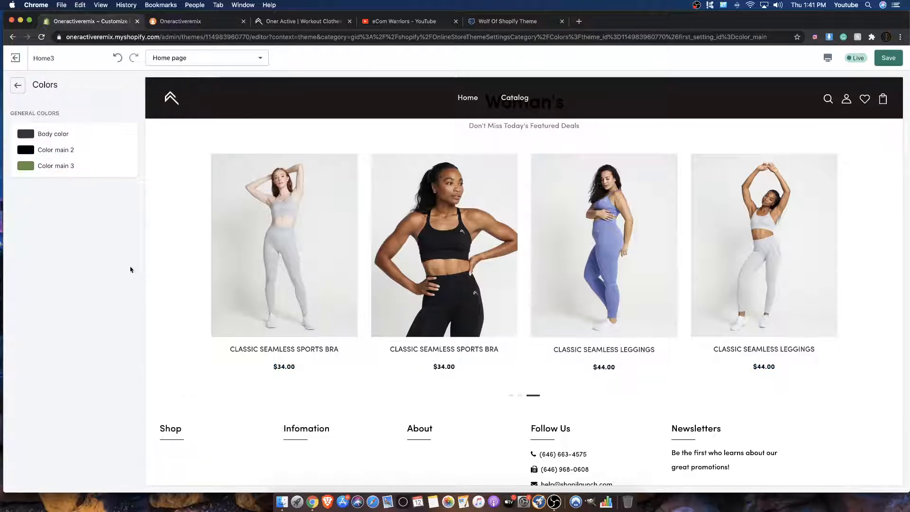
{"action": "left_click", "coordinate": [26, 166]}
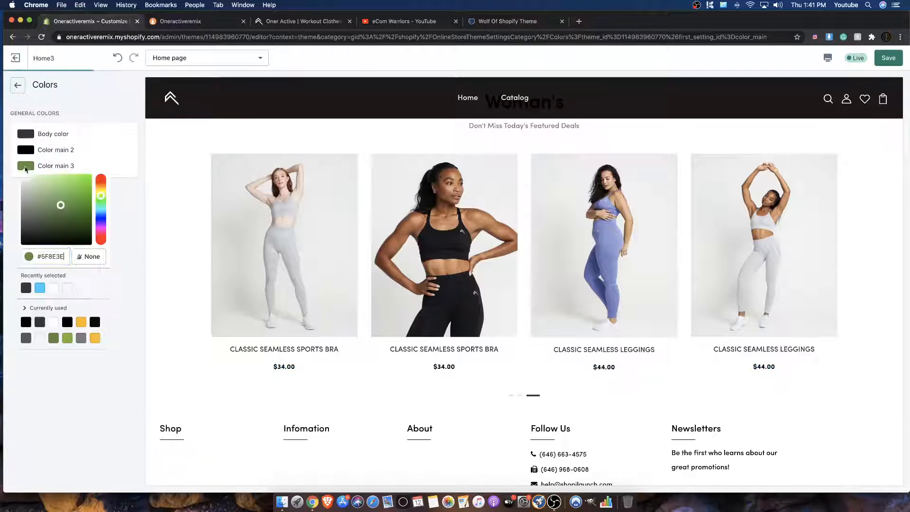
{"action": "left_click", "coordinate": [40, 289]}
{"action": "left_click", "coordinate": [123, 260]}
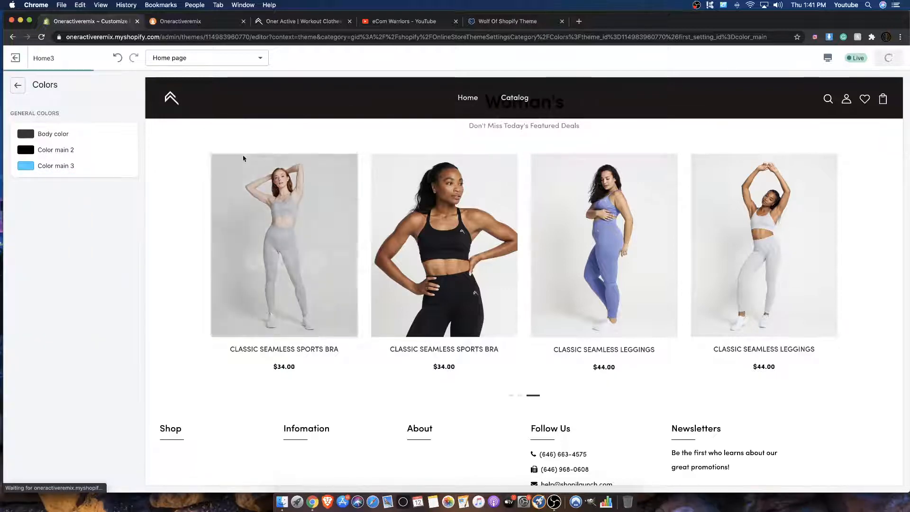
Step: Examine how the changed theme colors look on the home page's banners, buttons and product prices
{"action": "scroll", "coordinate": [247, 161], "scroll_direction": "down", "scroll_amount": 5}
{"action": "scroll", "coordinate": [503, 100], "scroll_direction": "up", "scroll_amount": 15}
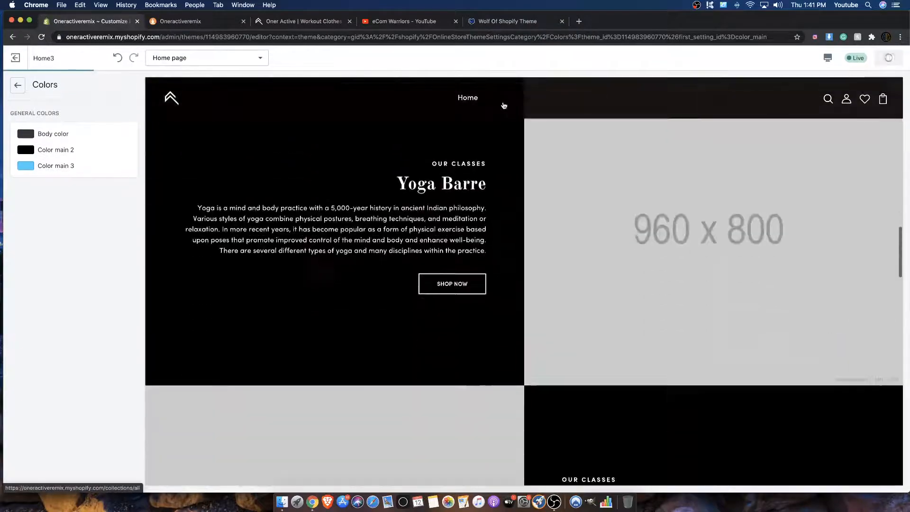
{"action": "scroll", "coordinate": [509, 103], "scroll_direction": "up", "scroll_amount": 1}
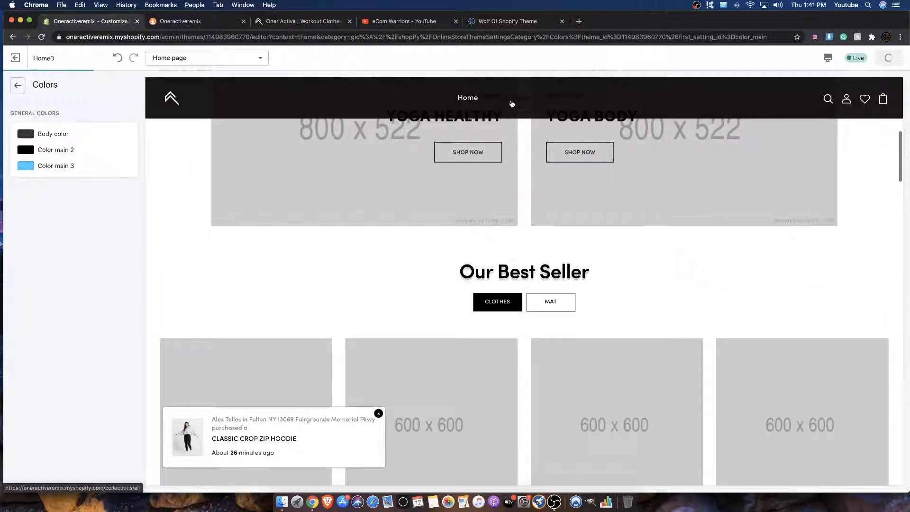
{"action": "scroll", "coordinate": [429, 202], "scroll_direction": "down", "scroll_amount": 10}
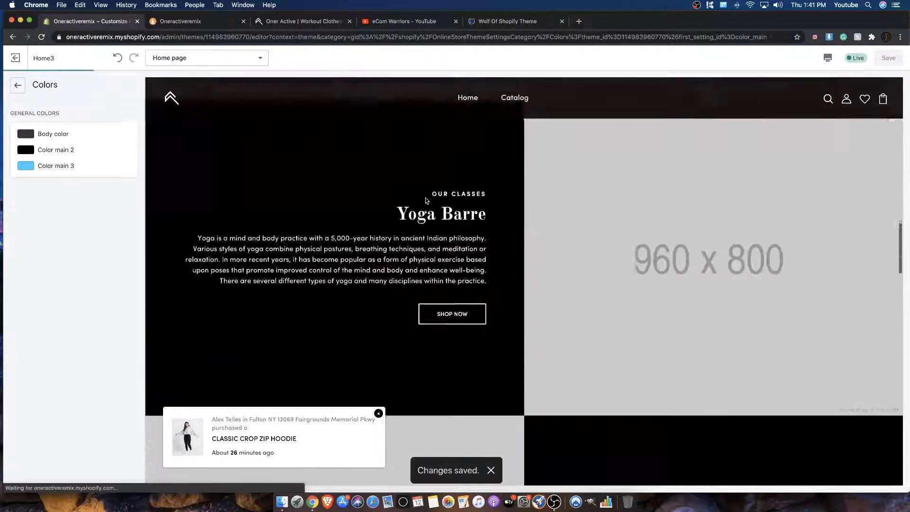
{"action": "scroll", "coordinate": [424, 200], "scroll_direction": "down", "scroll_amount": 2}
{"action": "scroll", "coordinate": [412, 198], "scroll_direction": "up", "scroll_amount": 20}
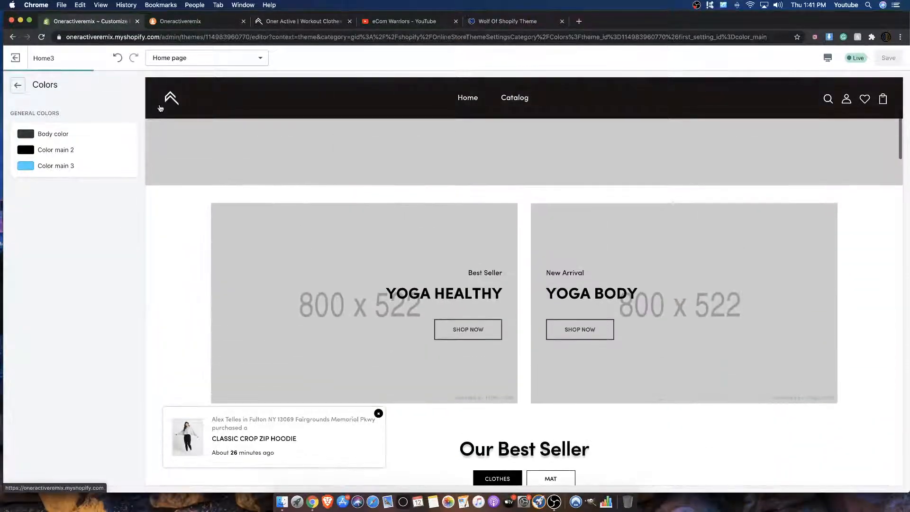
{"action": "scroll", "coordinate": [365, 119], "scroll_direction": "down", "scroll_amount": 5}
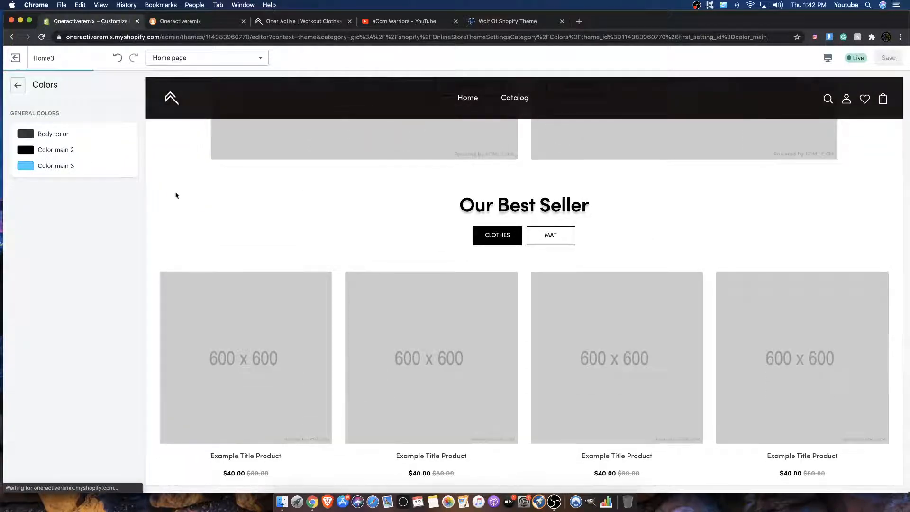
{"action": "scroll", "coordinate": [176, 196], "scroll_direction": "down", "scroll_amount": 8}
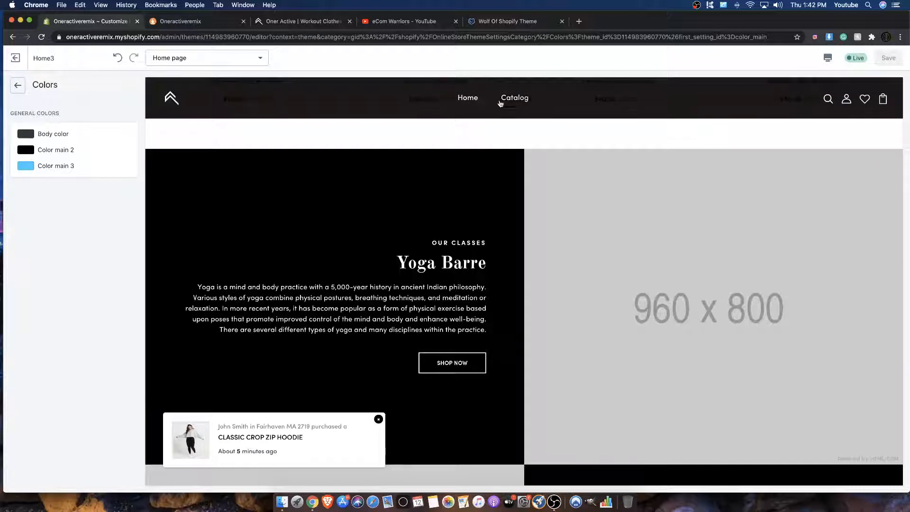
Step: Set Color main 2 to the recently selected light blue and Color main 3 to the already used yellow-orange, and save
{"action": "left_click", "coordinate": [20, 151]}
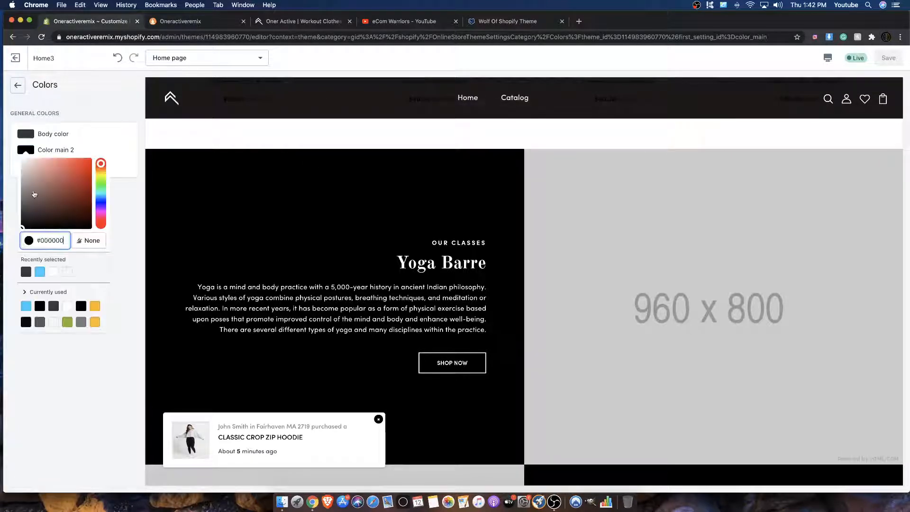
{"action": "left_click", "coordinate": [38, 273]}
{"action": "left_click", "coordinate": [126, 193]}
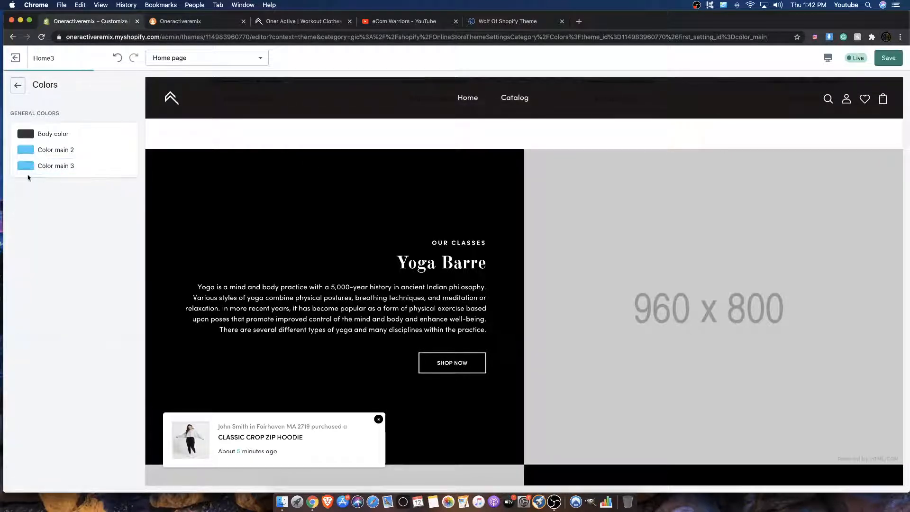
{"action": "left_click", "coordinate": [25, 169]}
{"action": "left_click", "coordinate": [27, 189]}
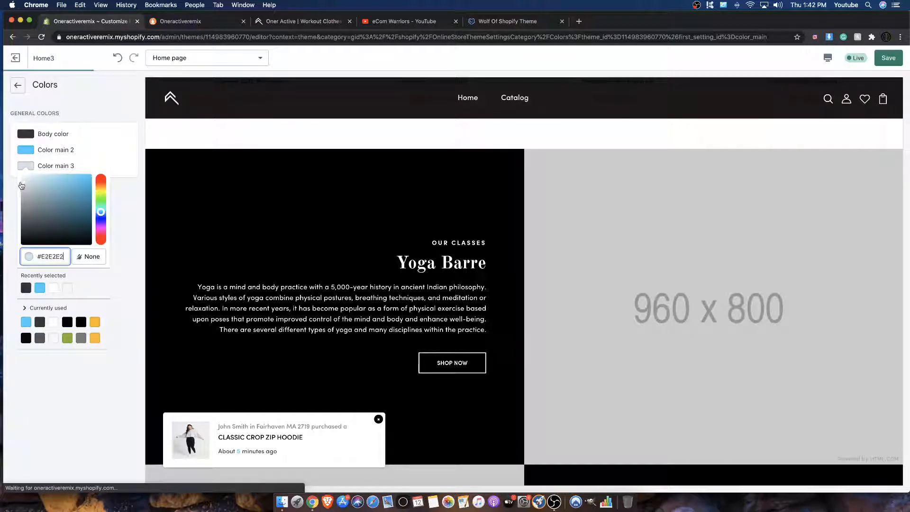
{"action": "left_click", "coordinate": [95, 337]}
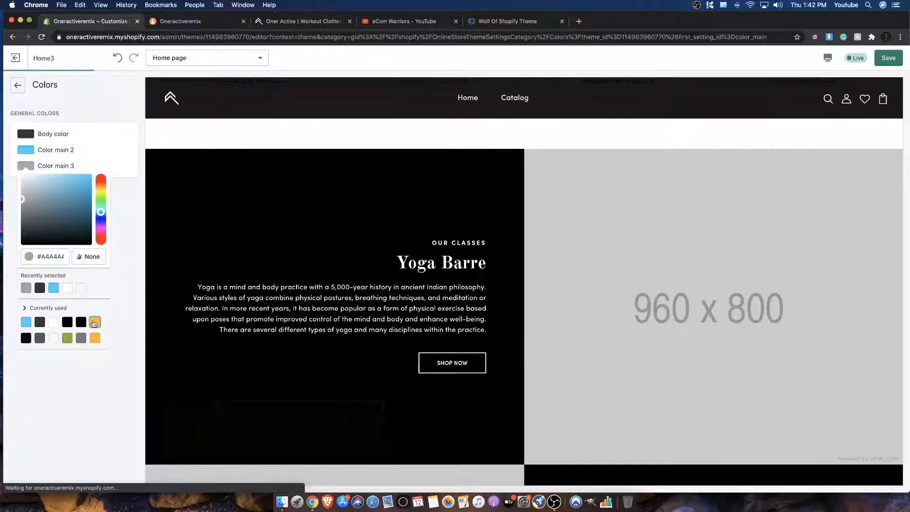
{"action": "left_click", "coordinate": [120, 201]}
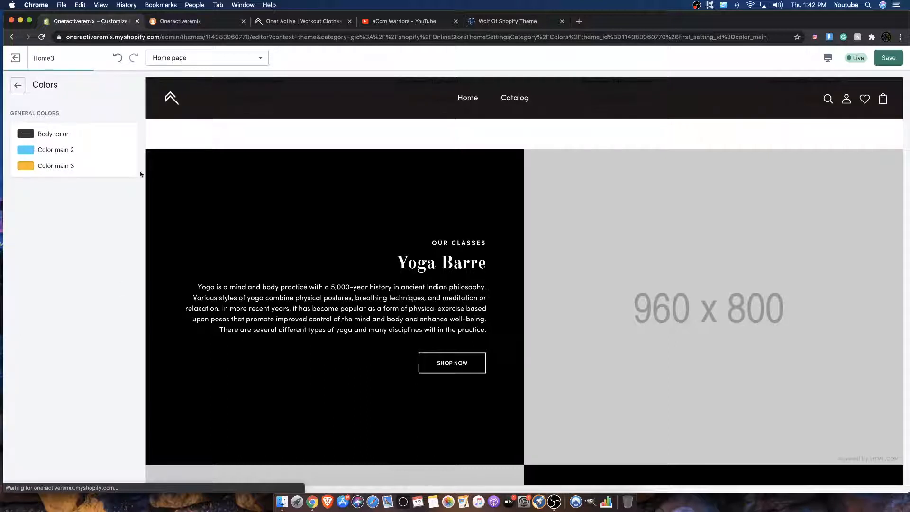
{"action": "left_click", "coordinate": [884, 62]}
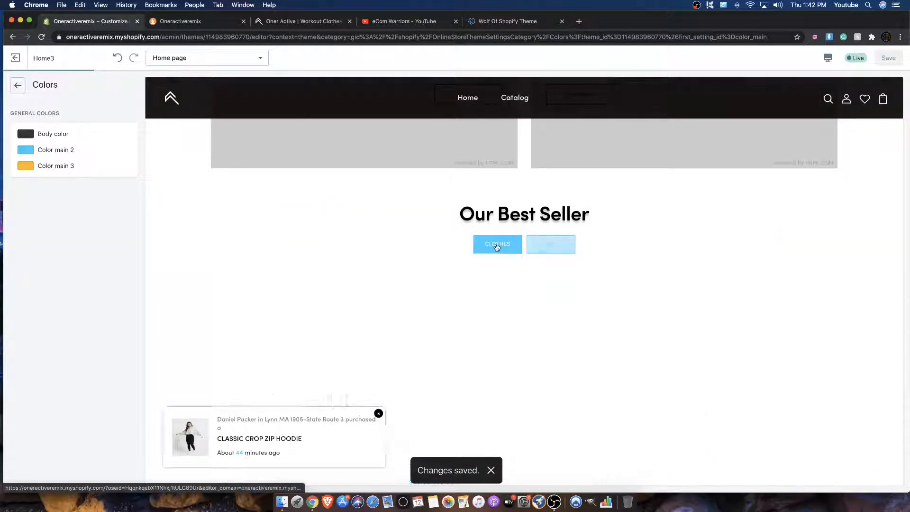
Step: Review the saved colors across the home page preview, from the Our Best Seller buttons and prices to the footer and slideshow
{"action": "scroll", "coordinate": [536, 251], "scroll_direction": "down", "scroll_amount": 5}
{"action": "scroll", "coordinate": [535, 250], "scroll_direction": "up", "scroll_amount": 3}
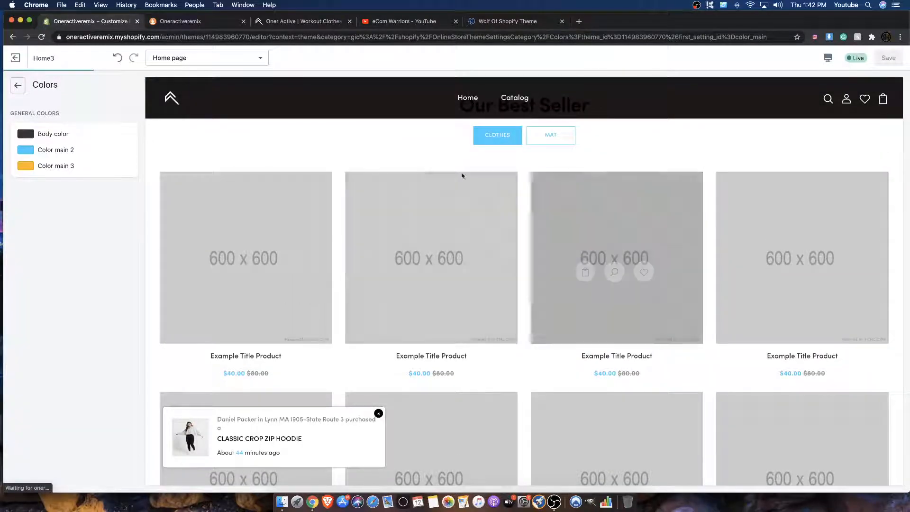
{"action": "scroll", "coordinate": [478, 217], "scroll_direction": "down", "scroll_amount": 8}
{"action": "scroll", "coordinate": [471, 218], "scroll_direction": "up", "scroll_amount": 4}
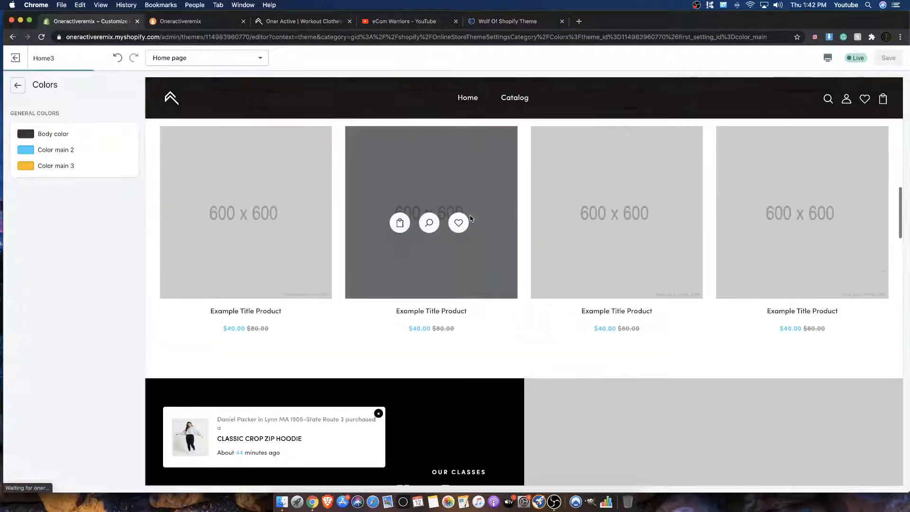
{"action": "scroll", "coordinate": [466, 217], "scroll_direction": "down", "scroll_amount": 15}
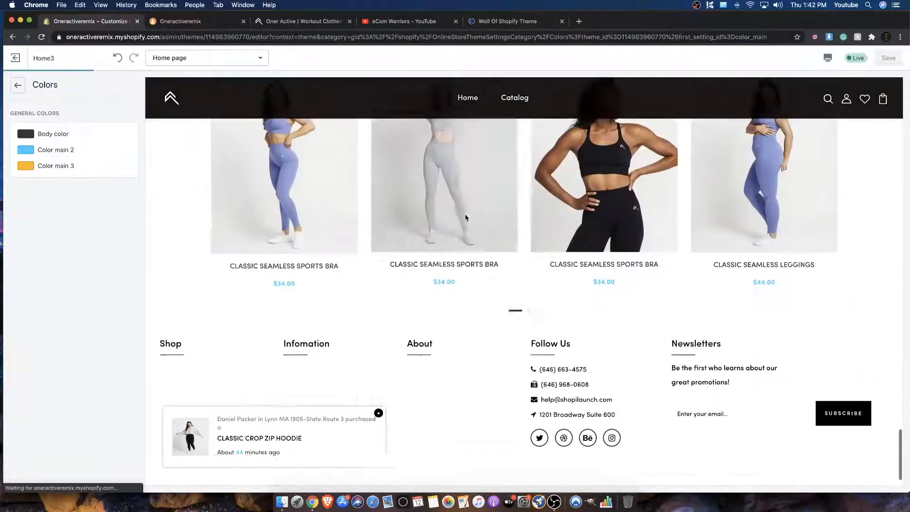
{"action": "scroll", "coordinate": [427, 260], "scroll_direction": "up", "scroll_amount": 5}
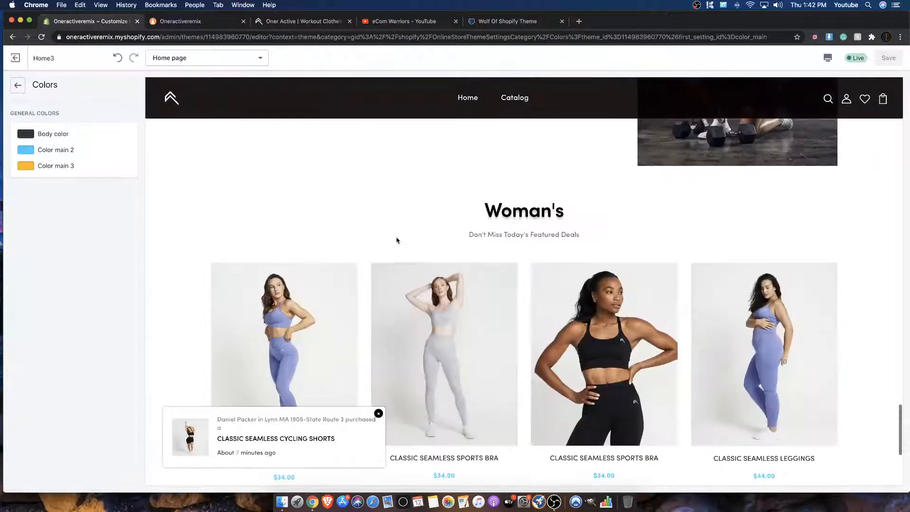
{"action": "scroll", "coordinate": [391, 237], "scroll_direction": "down", "scroll_amount": 2}
{"action": "scroll", "coordinate": [391, 237], "scroll_direction": "down", "scroll_amount": 3}
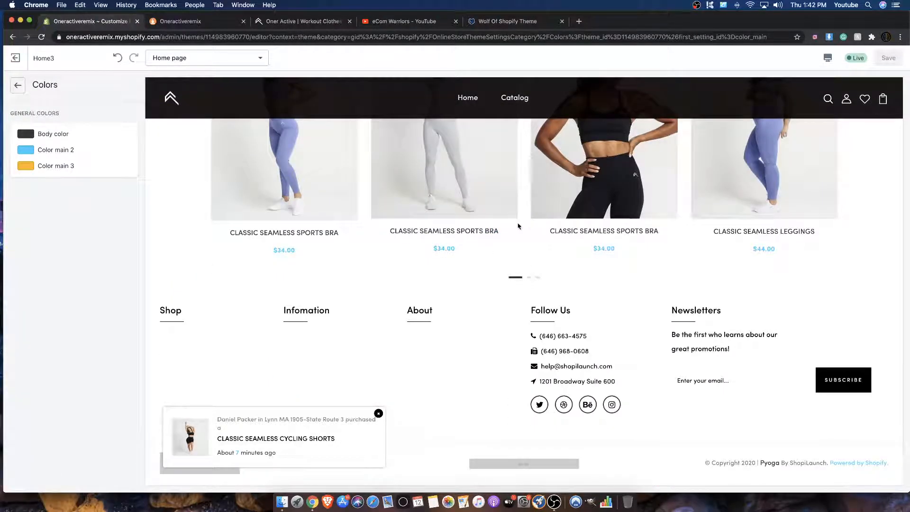
{"action": "scroll", "coordinate": [379, 324], "scroll_direction": "up", "scroll_amount": 20}
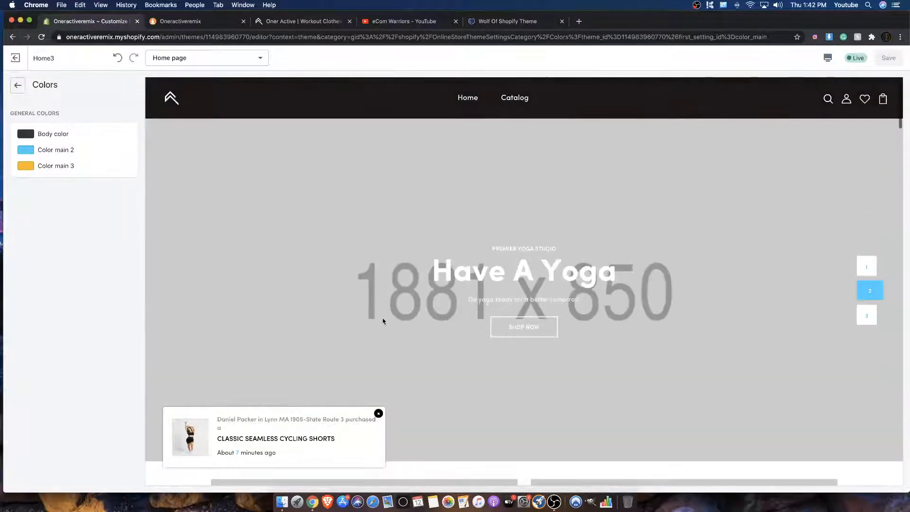
Step: Leave the color settings and review the saved colors in the product listings of the Catalog collection page preview
{"action": "left_click", "coordinate": [18, 87]}
{"action": "scroll", "coordinate": [361, 212], "scroll_direction": "down", "scroll_amount": 1}
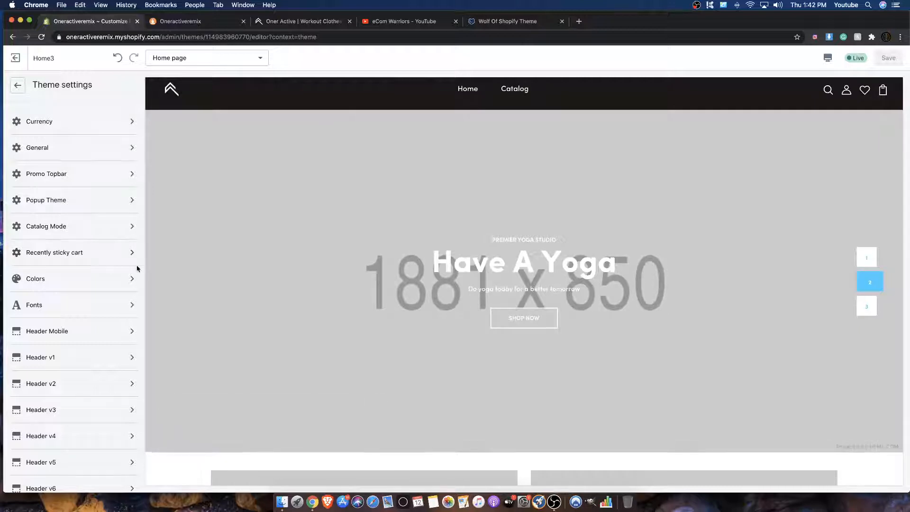
{"action": "scroll", "coordinate": [382, 181], "scroll_direction": "up", "scroll_amount": 1}
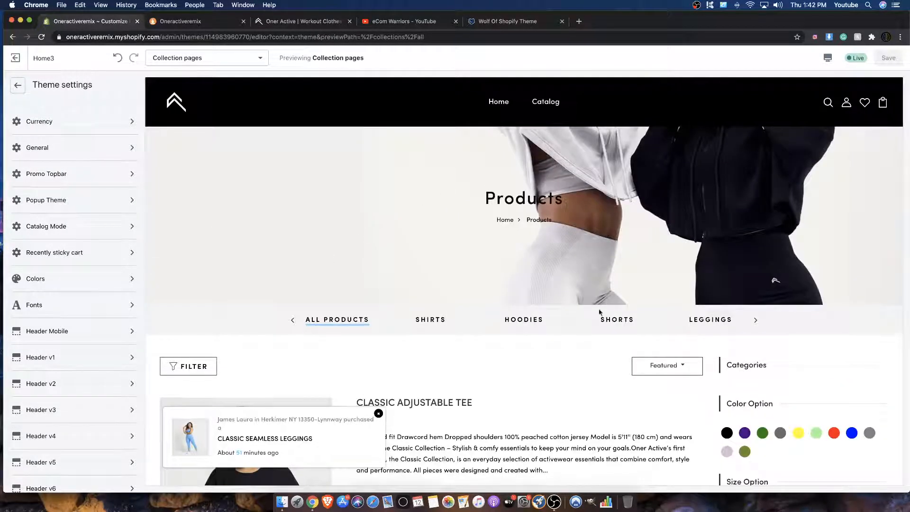
{"action": "scroll", "coordinate": [667, 153], "scroll_direction": "down", "scroll_amount": 6}
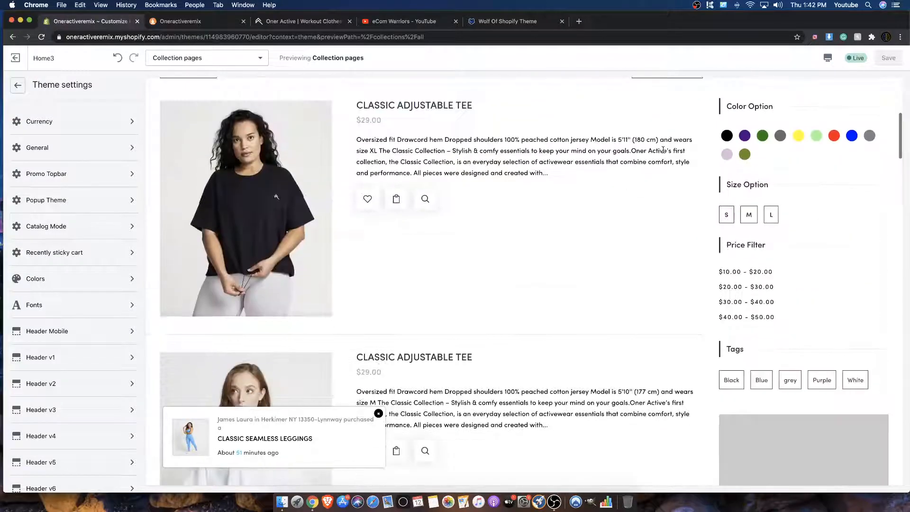
{"action": "scroll", "coordinate": [659, 142], "scroll_direction": "down", "scroll_amount": 20}
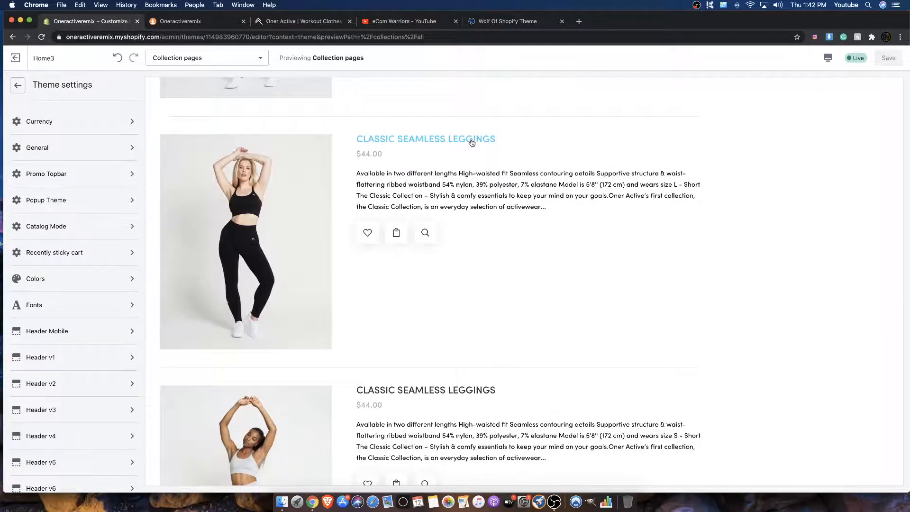
{"action": "scroll", "coordinate": [472, 142], "scroll_direction": "down", "scroll_amount": 10}
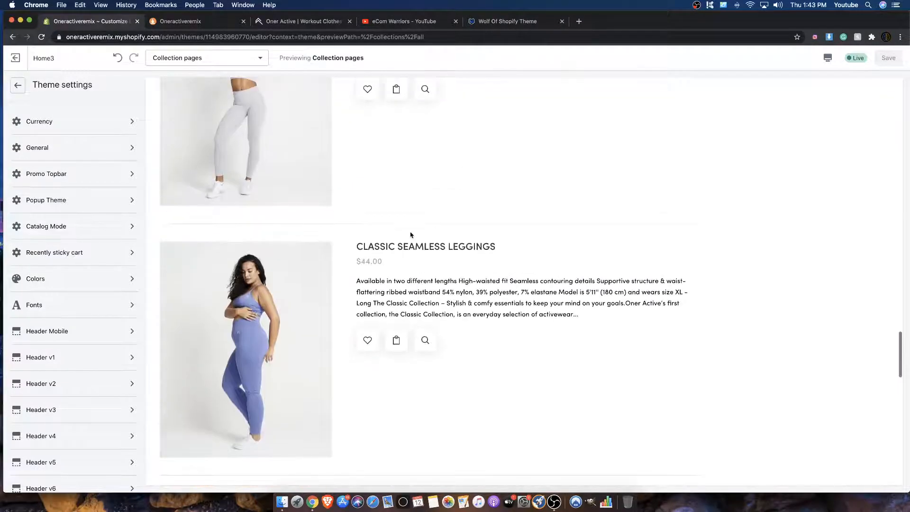
Step: Open the purple Classic Seamless Leggings product in the preview and examine its price, stock bar and purchase buttons
{"action": "left_click", "coordinate": [398, 253]}
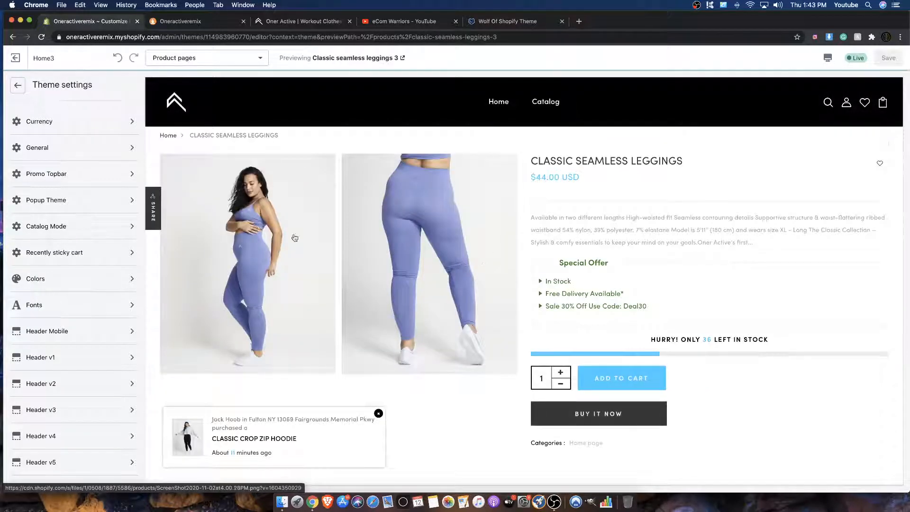
{"action": "scroll", "coordinate": [489, 240], "scroll_direction": "down", "scroll_amount": 5}
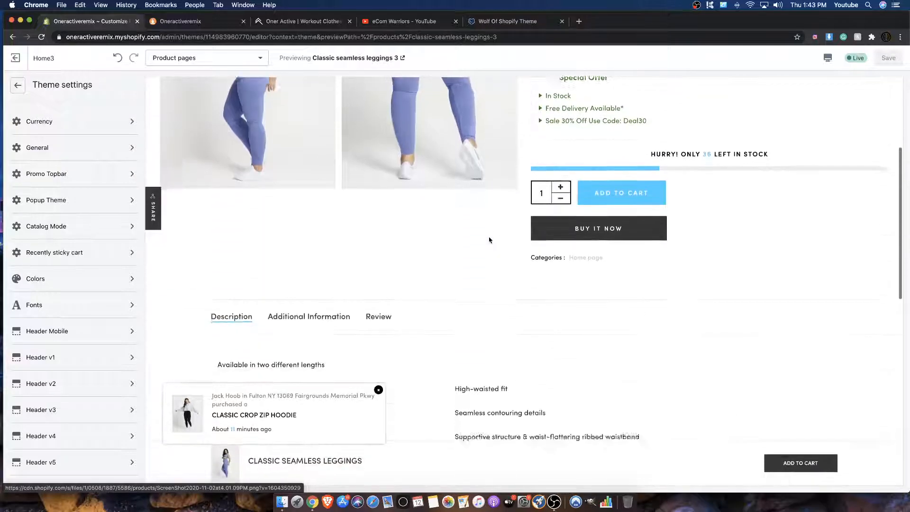
{"action": "scroll", "coordinate": [493, 251], "scroll_direction": "up", "scroll_amount": 4}
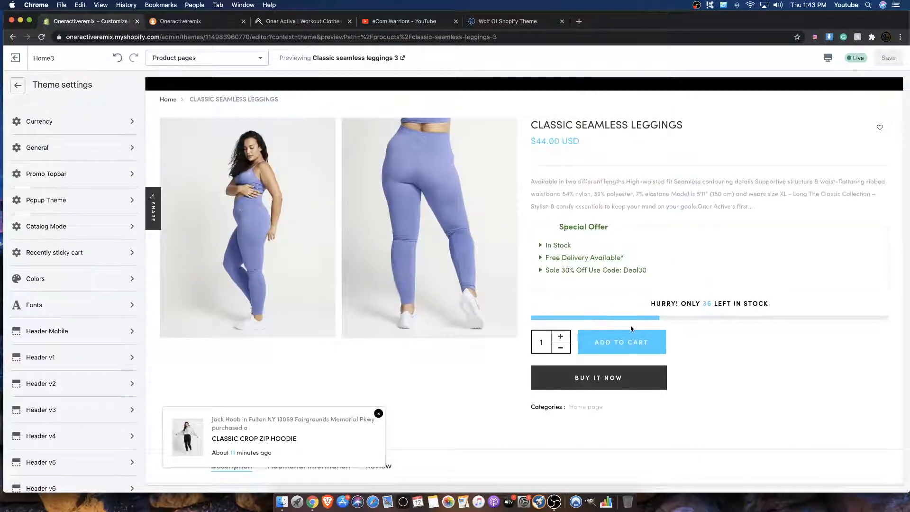
{"action": "scroll", "coordinate": [618, 329], "scroll_direction": "down", "scroll_amount": 1}
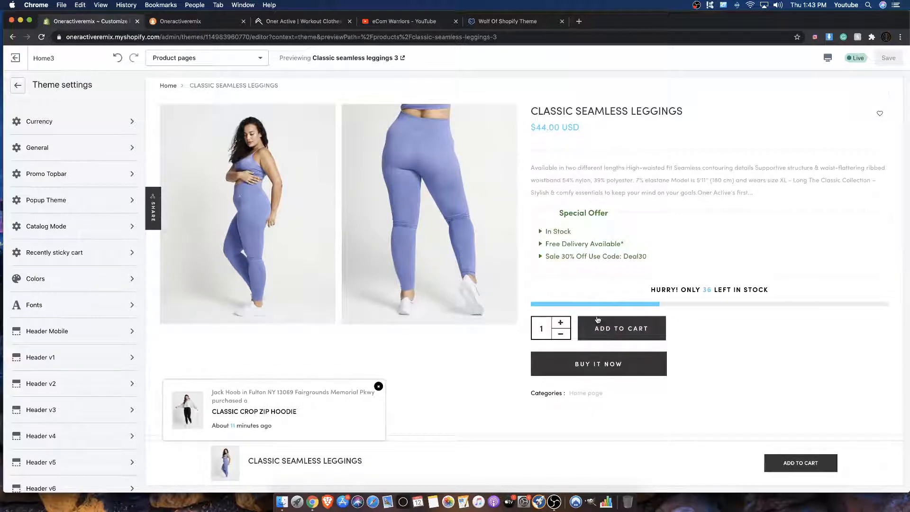
{"action": "left_click", "coordinate": [593, 321]}
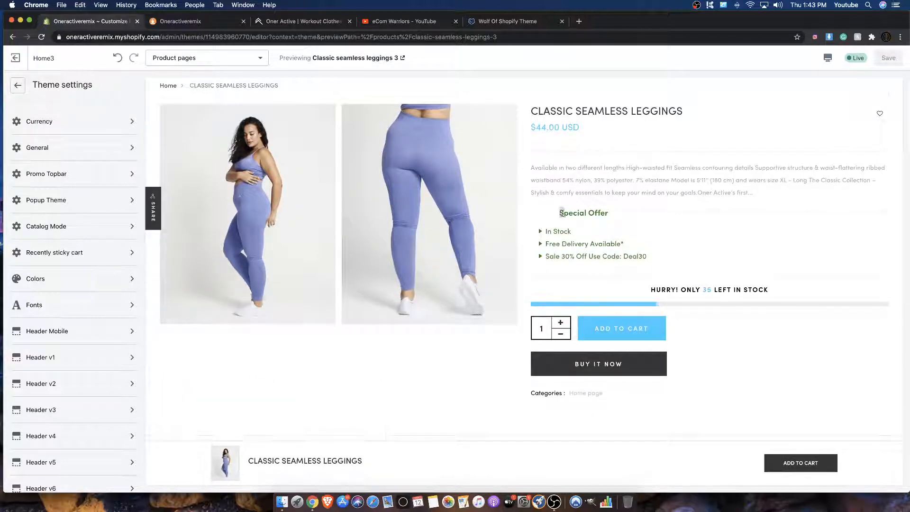
Step: Check the theme's general colors against the green Special Offer block, and return to the Product pages section overview
{"action": "left_click_drag", "start_coordinate": [562, 214], "coordinate": [644, 257]}
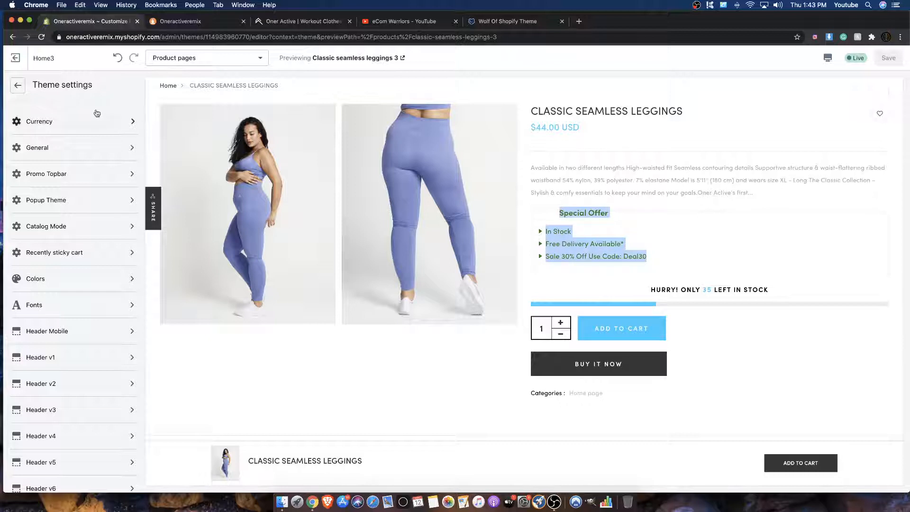
{"action": "left_click", "coordinate": [40, 273]}
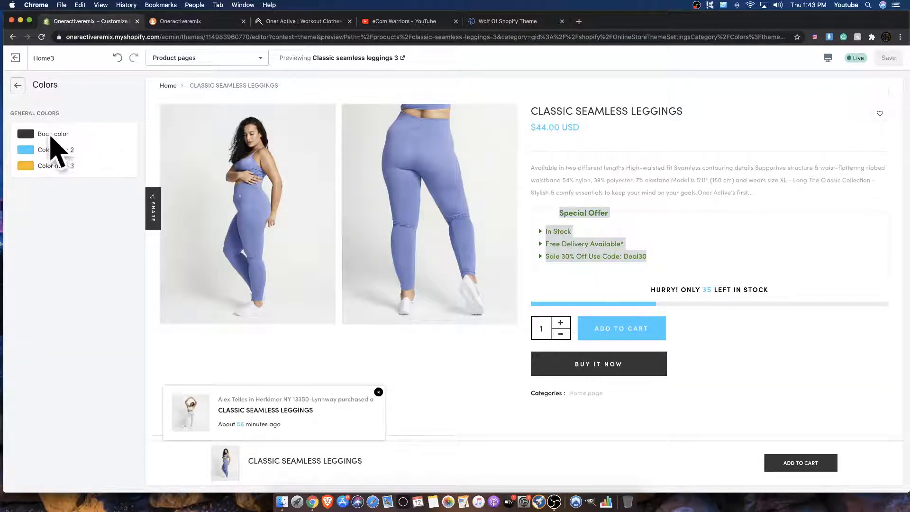
{"action": "left_click", "coordinate": [18, 86]}
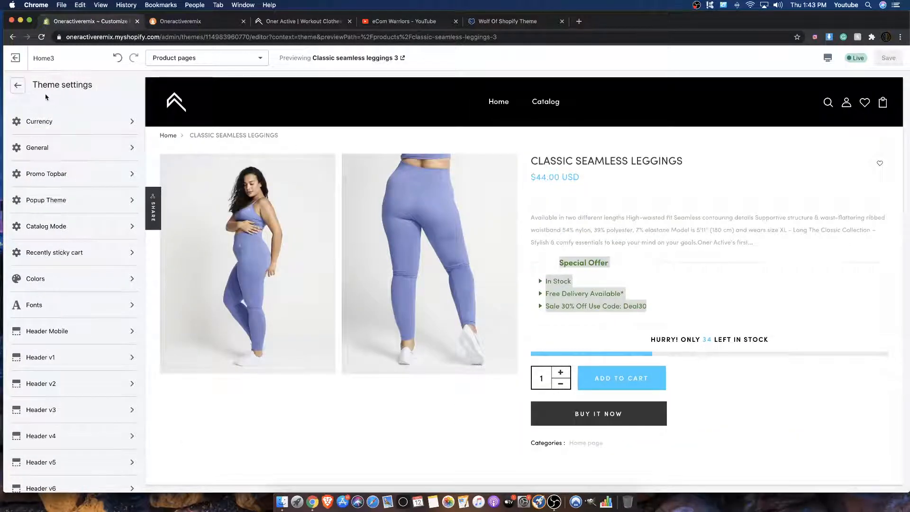
{"action": "left_click", "coordinate": [18, 85]}
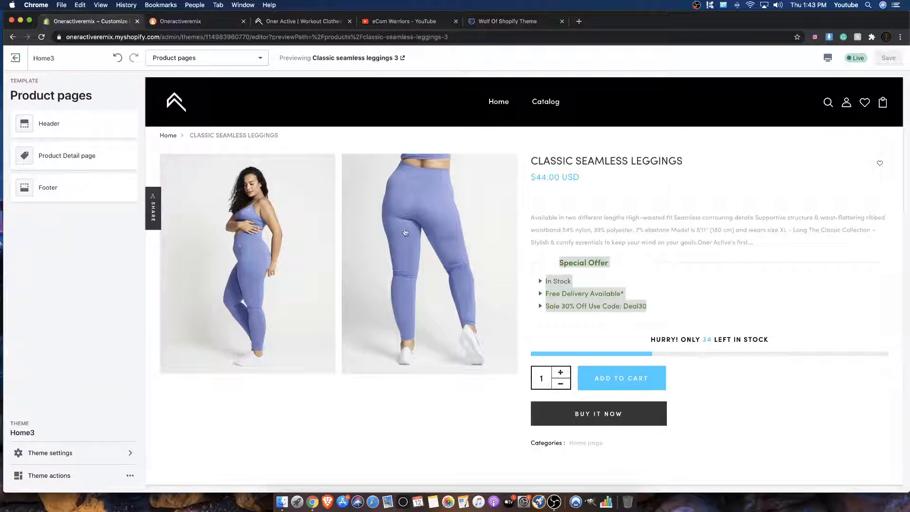
Step: Inspect the short description and the Special Offer lines on the leggings product page
{"action": "left_click", "coordinate": [531, 245]}
{"action": "left_click_drag", "start_coordinate": [571, 271], "coordinate": [653, 314]}
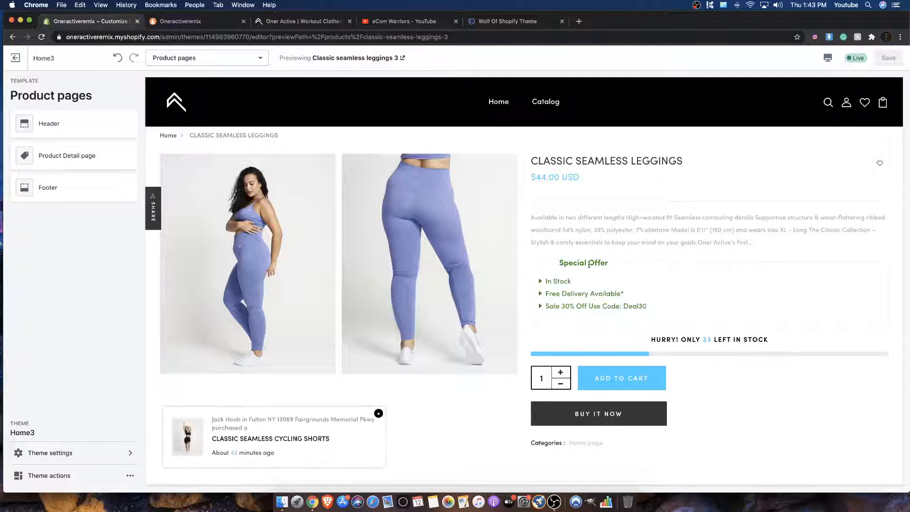
{"action": "left_click_drag", "start_coordinate": [545, 215], "coordinate": [711, 295]}
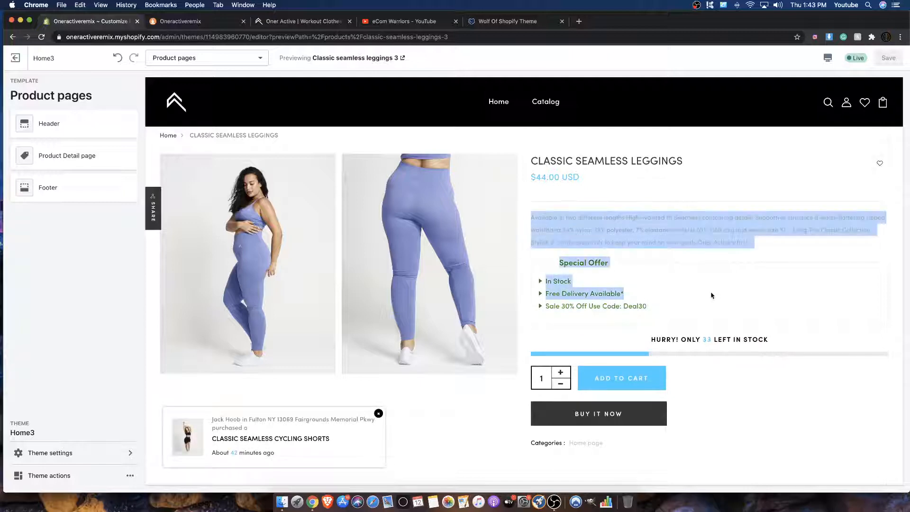
{"action": "left_click", "coordinate": [706, 298]}
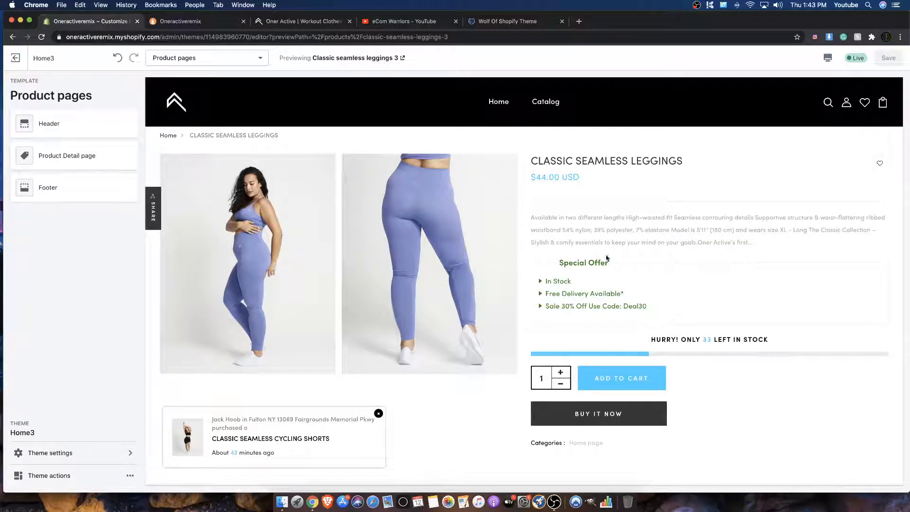
{"action": "left_click_drag", "start_coordinate": [561, 264], "coordinate": [652, 305]}
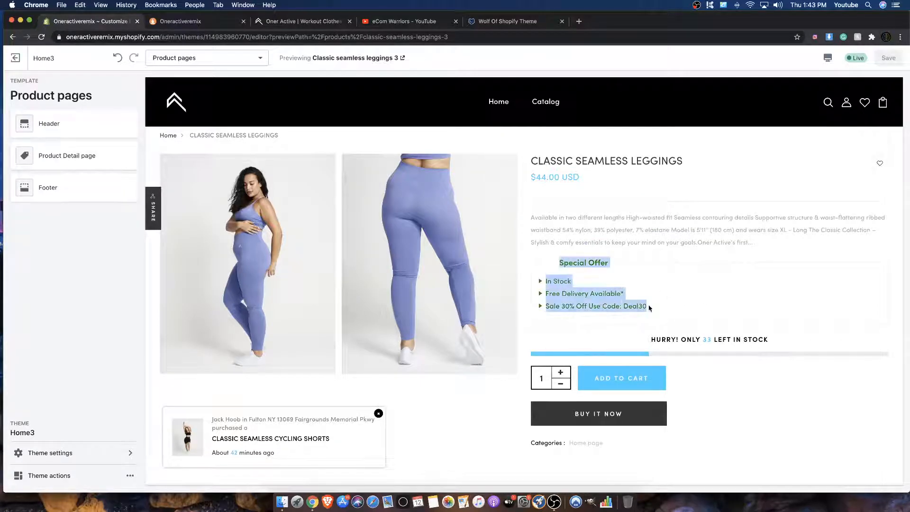
{"action": "left_click", "coordinate": [654, 305]}
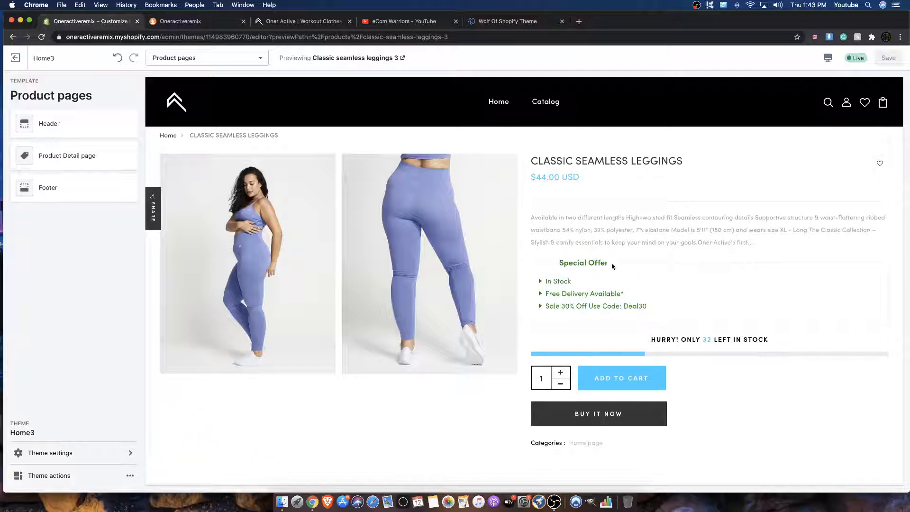
Step: Examine the leggings page from the Add to Cart and Buy It Now buttons down through the full description
{"action": "scroll", "coordinate": [613, 266], "scroll_direction": "down", "scroll_amount": 3}
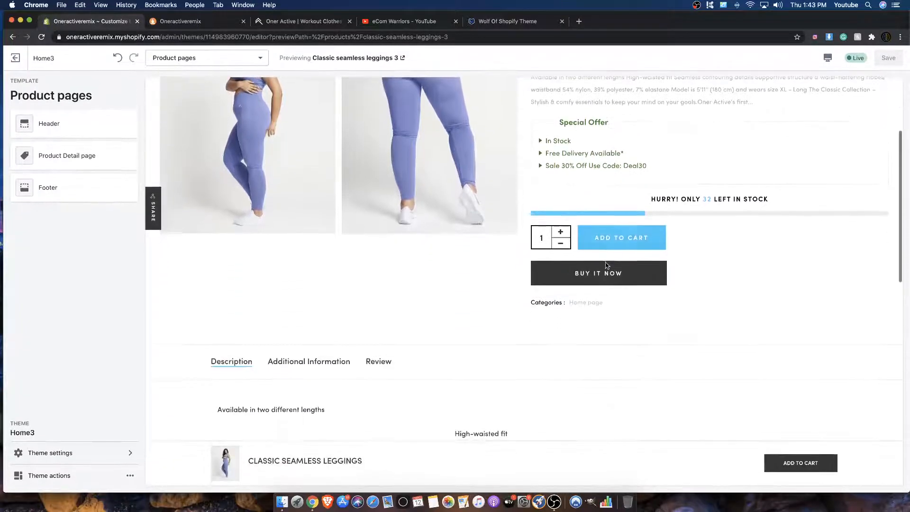
{"action": "scroll", "coordinate": [607, 266], "scroll_direction": "down", "scroll_amount": 1}
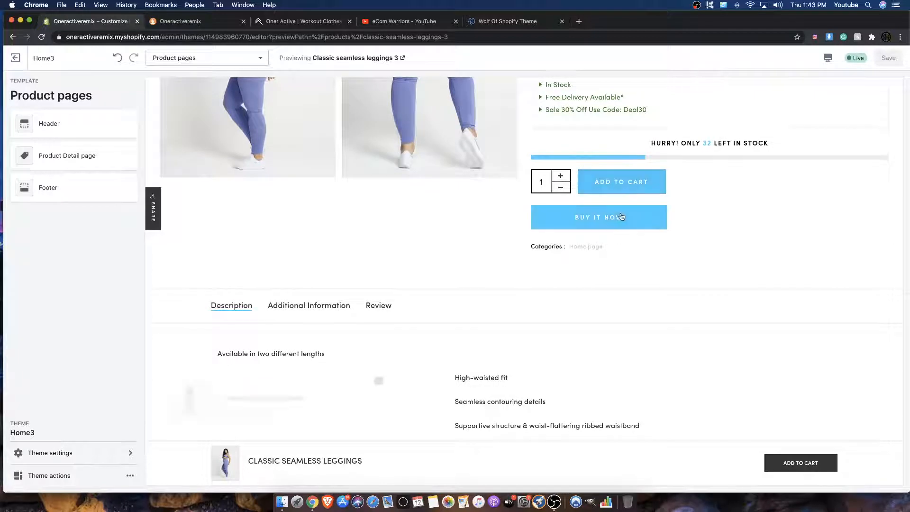
{"action": "scroll", "coordinate": [606, 226], "scroll_direction": "down", "scroll_amount": 6}
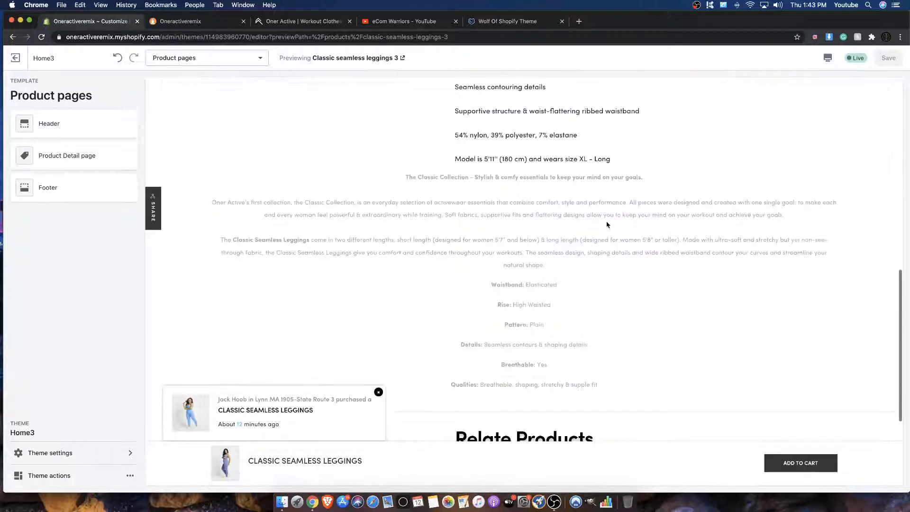
{"action": "scroll", "coordinate": [607, 225], "scroll_direction": "down", "scroll_amount": 4}
{"action": "scroll", "coordinate": [604, 225], "scroll_direction": "up", "scroll_amount": 15}
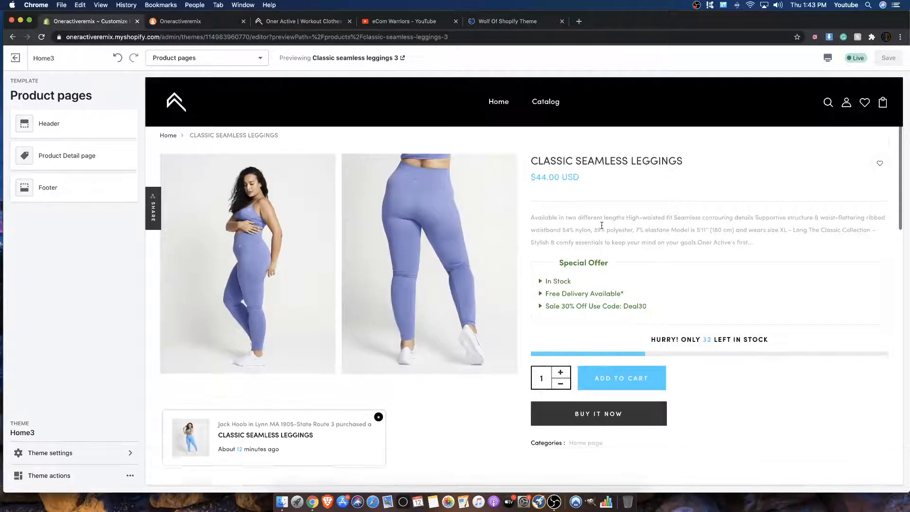
{"action": "scroll", "coordinate": [601, 226], "scroll_direction": "down", "scroll_amount": 2}
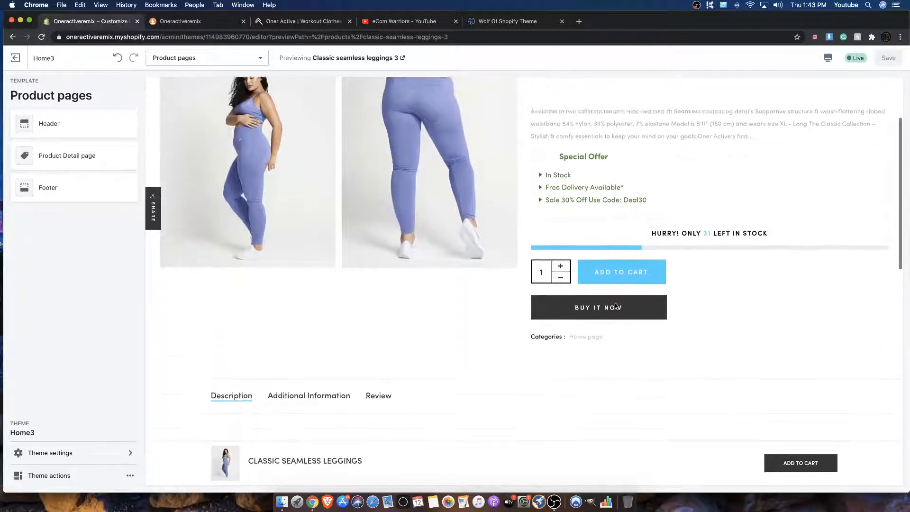
{"action": "scroll", "coordinate": [616, 306], "scroll_direction": "down", "scroll_amount": 1}
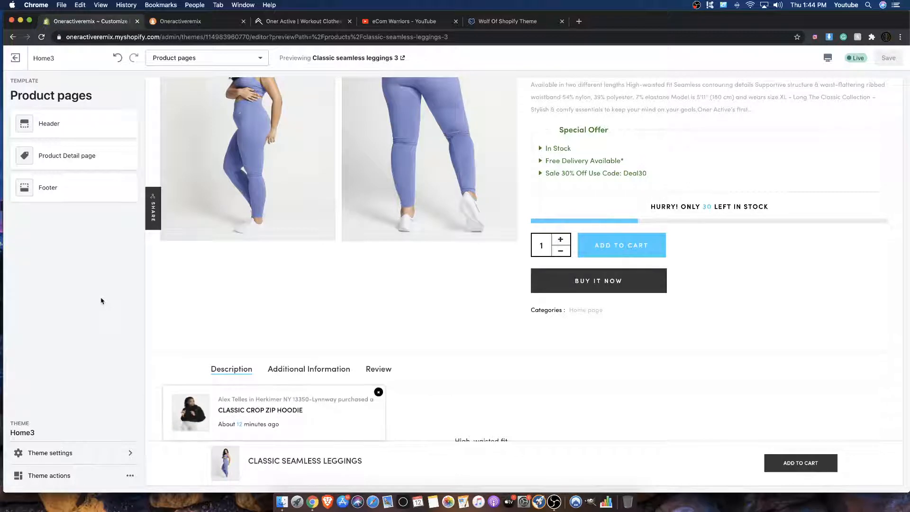
Step: Review the leggings page's sticky cart bar and related products, and compare its Review and Description content
{"action": "scroll", "coordinate": [319, 302], "scroll_direction": "up", "scroll_amount": 2}
{"action": "scroll", "coordinate": [318, 301], "scroll_direction": "up", "scroll_amount": 4}
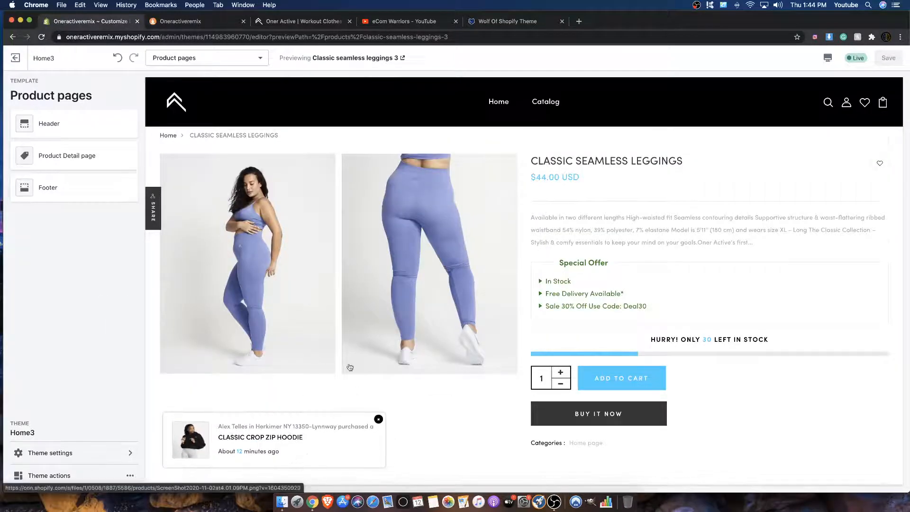
{"action": "scroll", "coordinate": [608, 380], "scroll_direction": "down", "scroll_amount": 10}
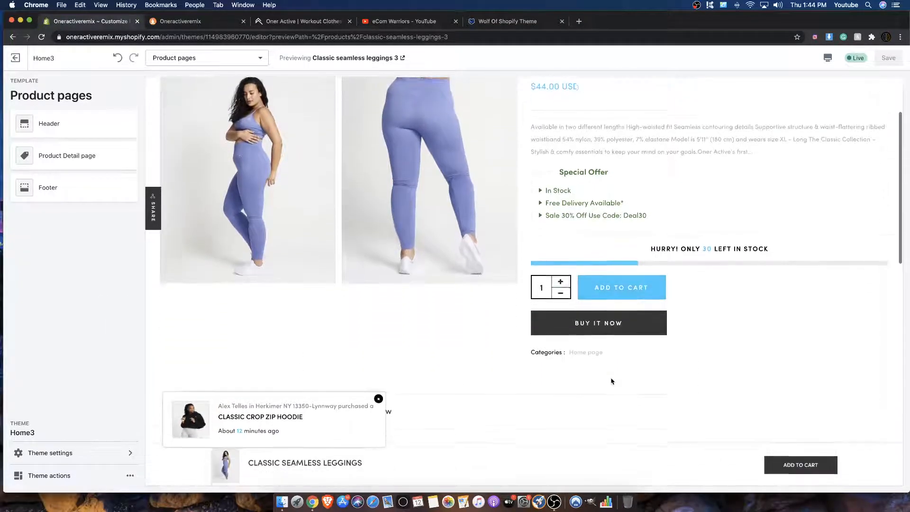
{"action": "scroll", "coordinate": [611, 381], "scroll_direction": "down", "scroll_amount": 6}
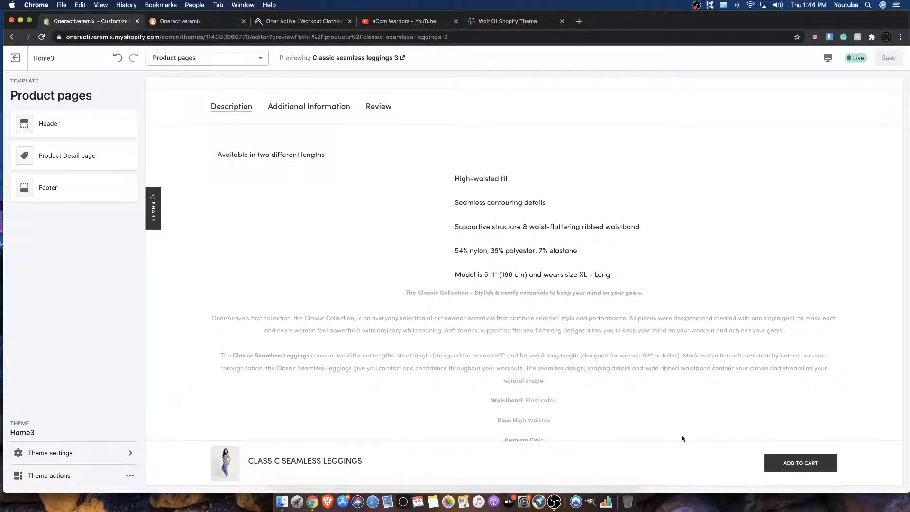
{"action": "scroll", "coordinate": [655, 420], "scroll_direction": "down", "scroll_amount": 5}
{"action": "scroll", "coordinate": [639, 409], "scroll_direction": "down", "scroll_amount": 6}
{"action": "scroll", "coordinate": [636, 408], "scroll_direction": "up", "scroll_amount": 20}
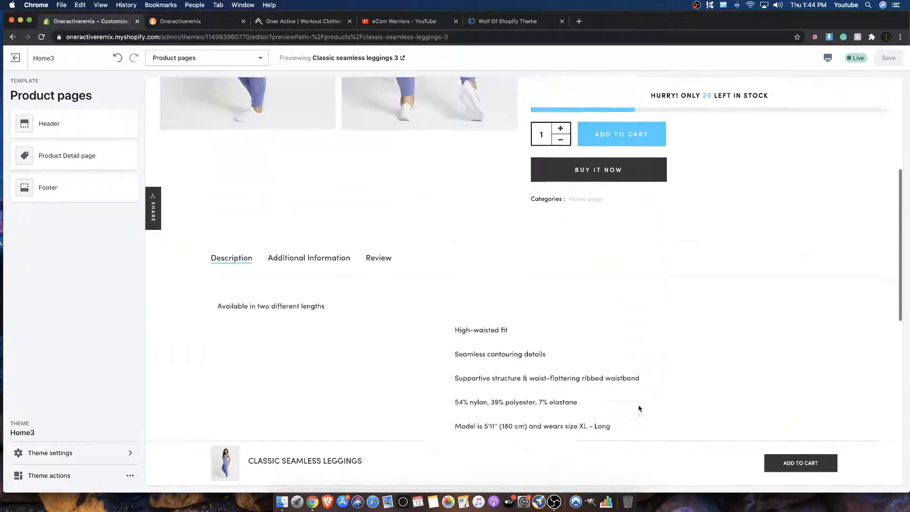
{"action": "left_click", "coordinate": [380, 309]}
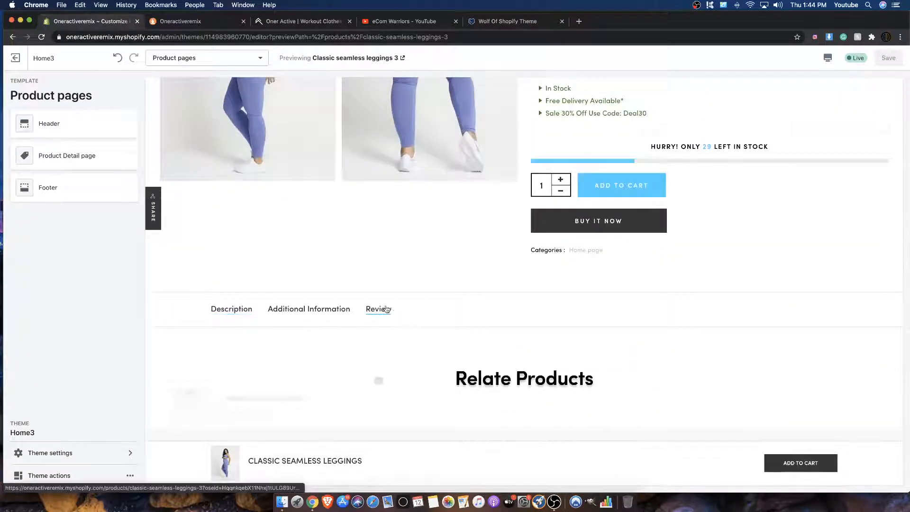
{"action": "left_click", "coordinate": [229, 308]}
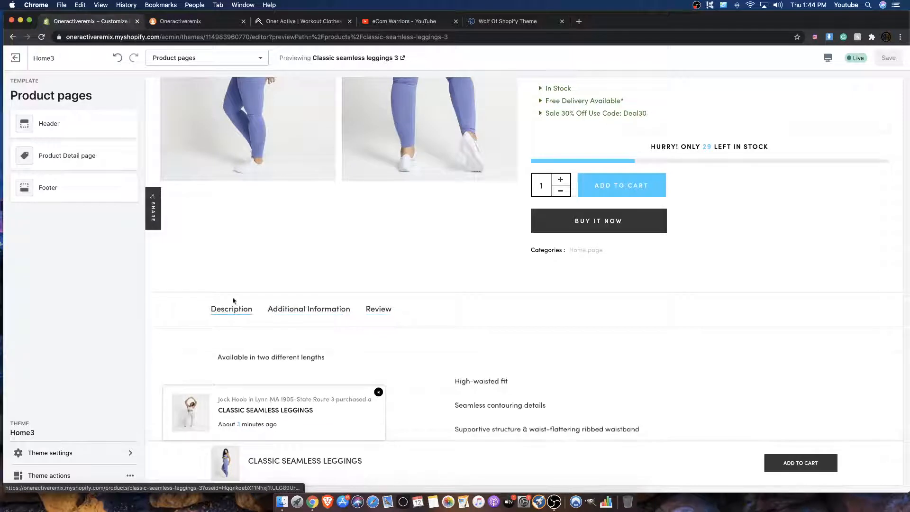
Step: Exit the theme editor and open the Shopify App Store from the store's Apps page, ready to search for an app
{"action": "left_click", "coordinate": [20, 62]}
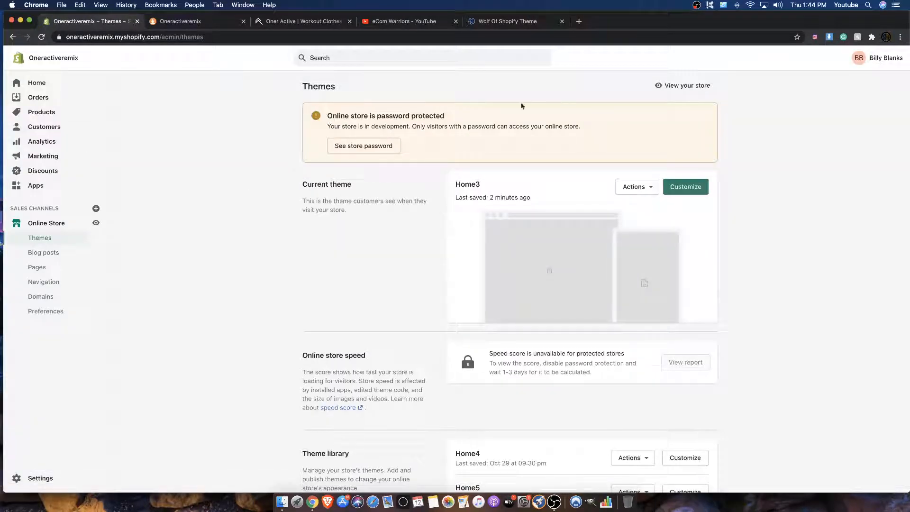
{"action": "left_click", "coordinate": [35, 187]}
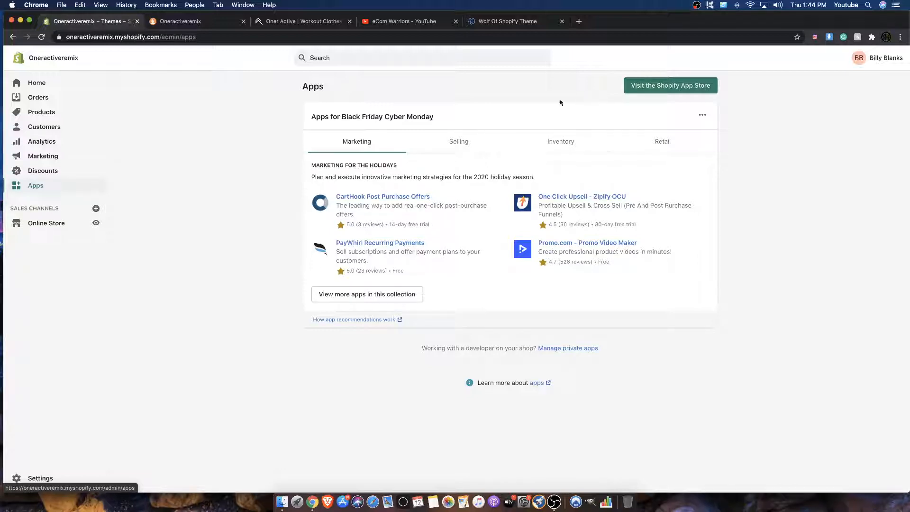
{"action": "left_click", "coordinate": [656, 87]}
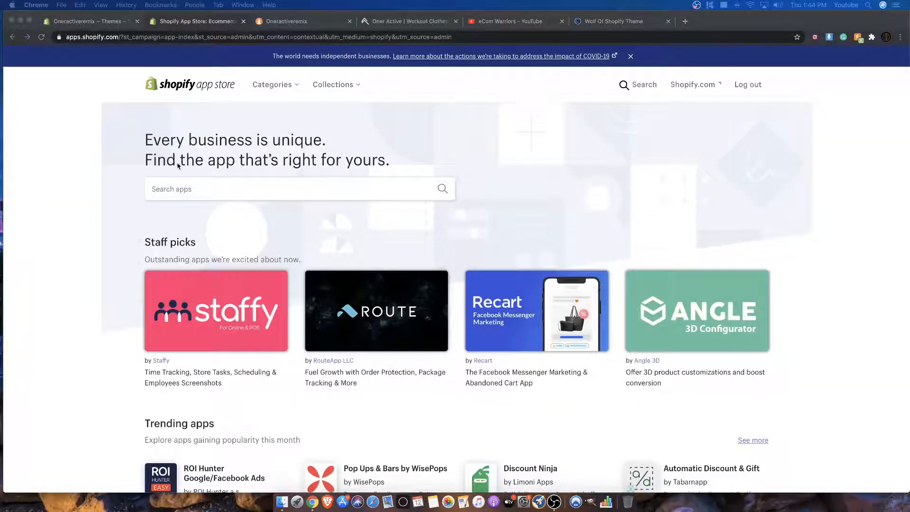
{"action": "left_click", "coordinate": [174, 189]}
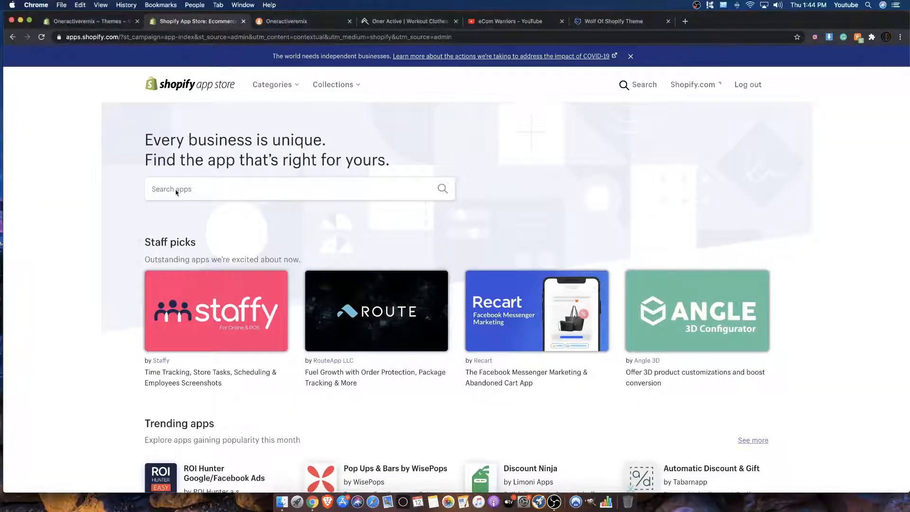
Step: Search the app store for "reviews" and open the free Product Reviews app by Shopify
{"action": "left_click", "coordinate": [168, 190]}
{"action": "type", "text": "revie"}
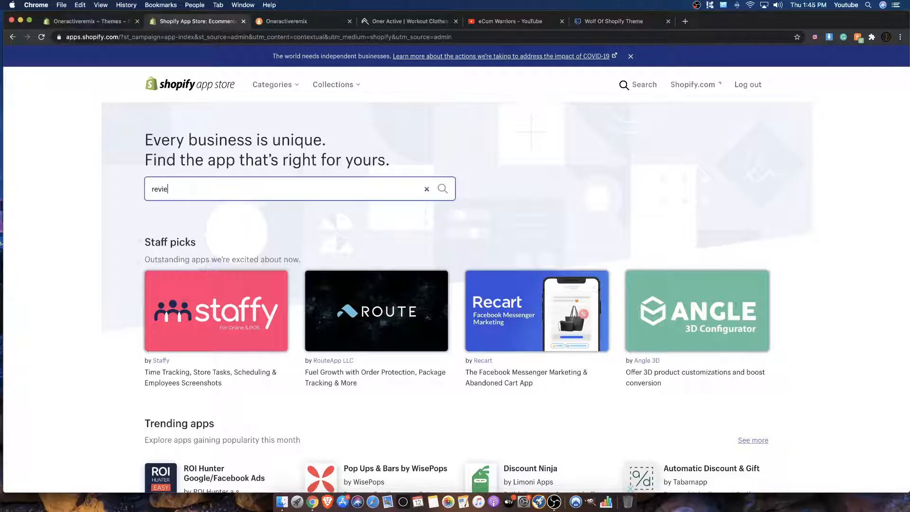
{"action": "type", "text": "ws"}
{"action": "left_click", "coordinate": [158, 210]}
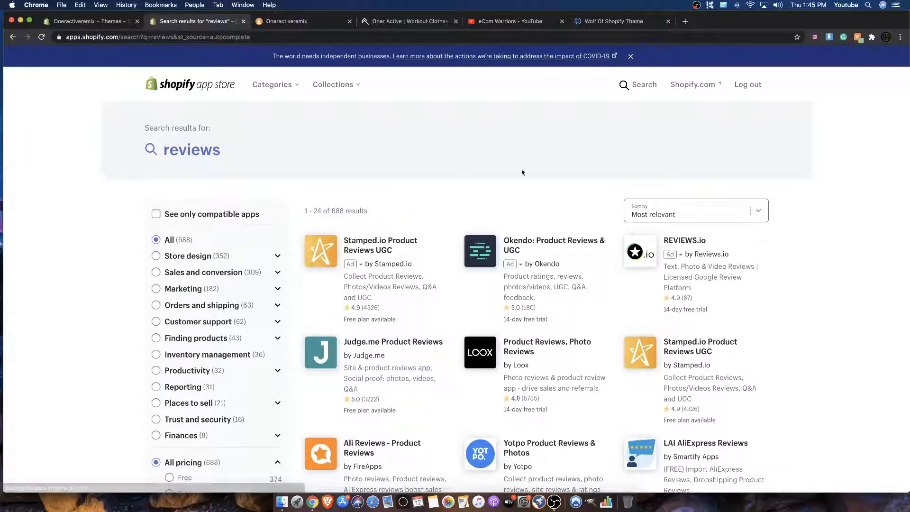
{"action": "scroll", "coordinate": [372, 142], "scroll_direction": "down", "scroll_amount": 5}
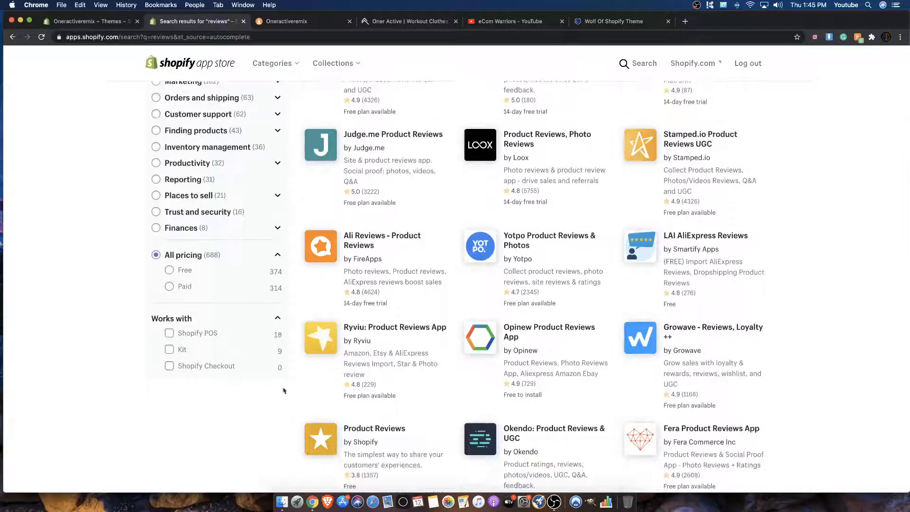
{"action": "scroll", "coordinate": [332, 389], "scroll_direction": "down", "scroll_amount": 2}
{"action": "left_click", "coordinate": [363, 384]}
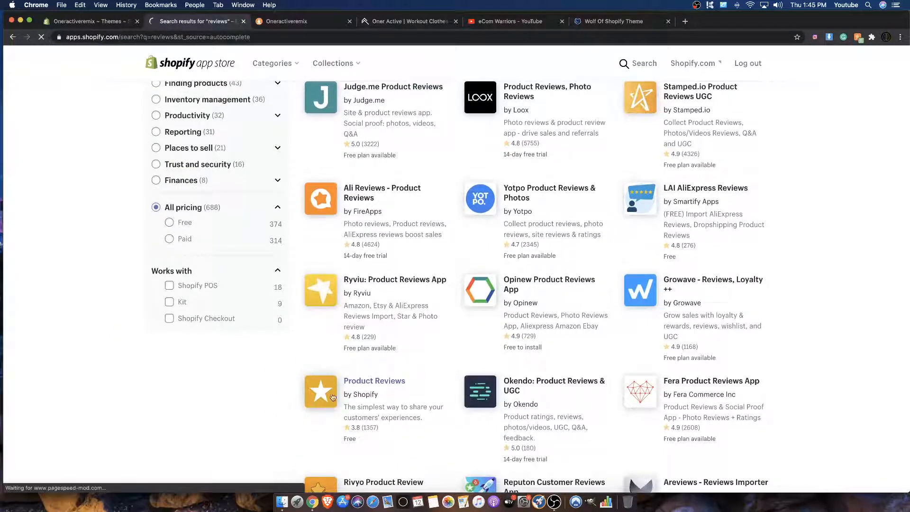
Step: Add the Product Reviews app and install it on the Oneractiveremix store
{"action": "scroll", "coordinate": [274, 247], "scroll_direction": "down", "scroll_amount": 1}
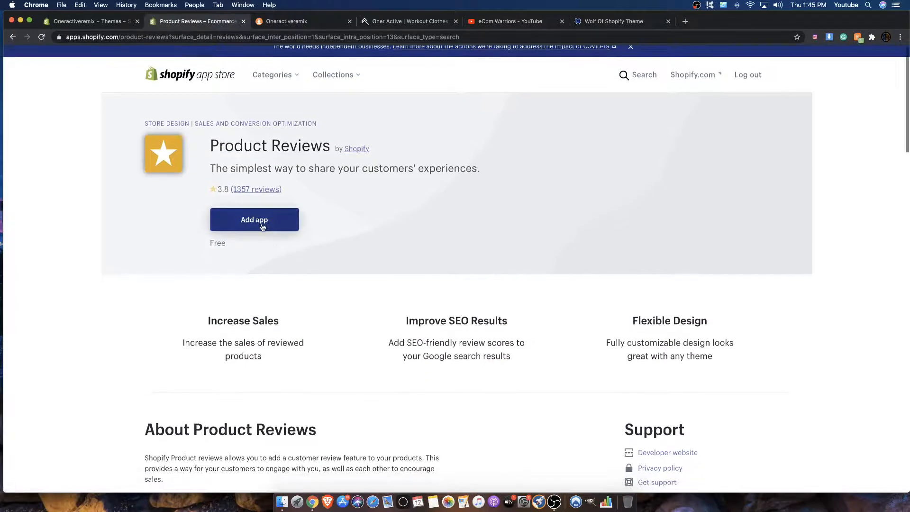
{"action": "left_click", "coordinate": [262, 228]}
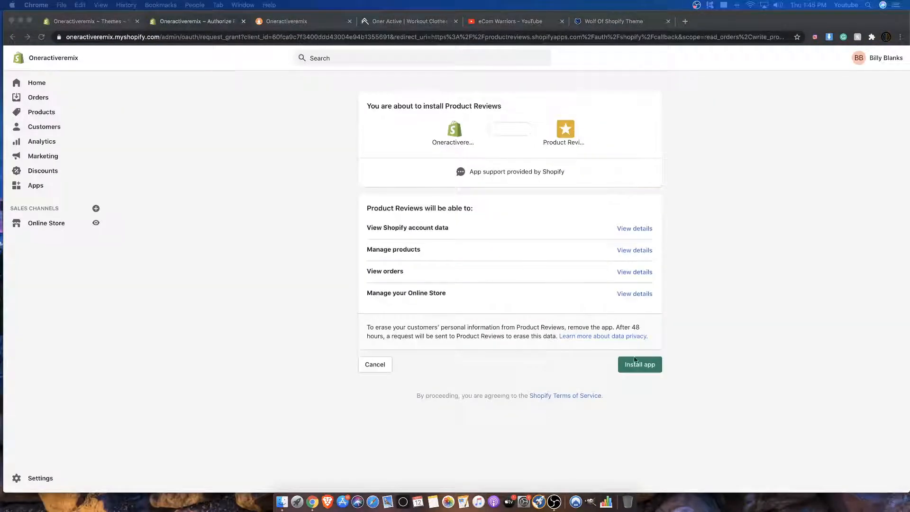
{"action": "left_click", "coordinate": [635, 370]}
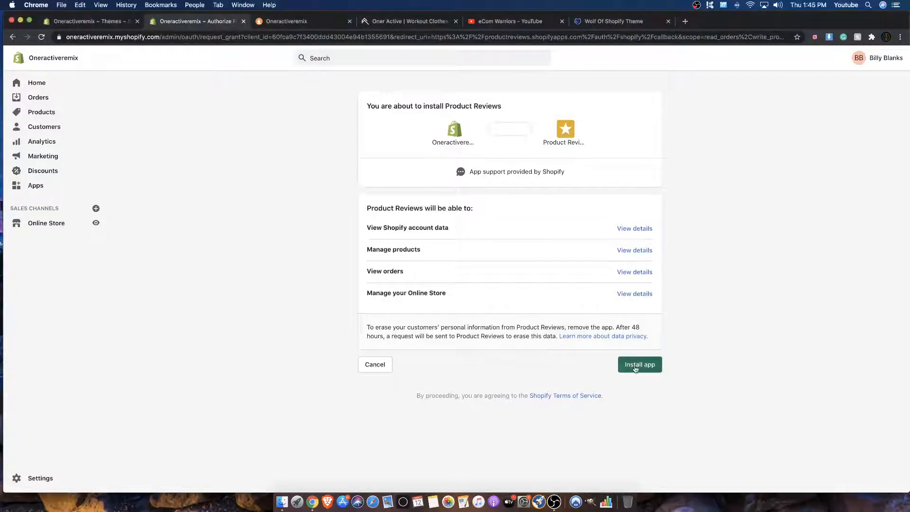
{"action": "left_click", "coordinate": [632, 368]}
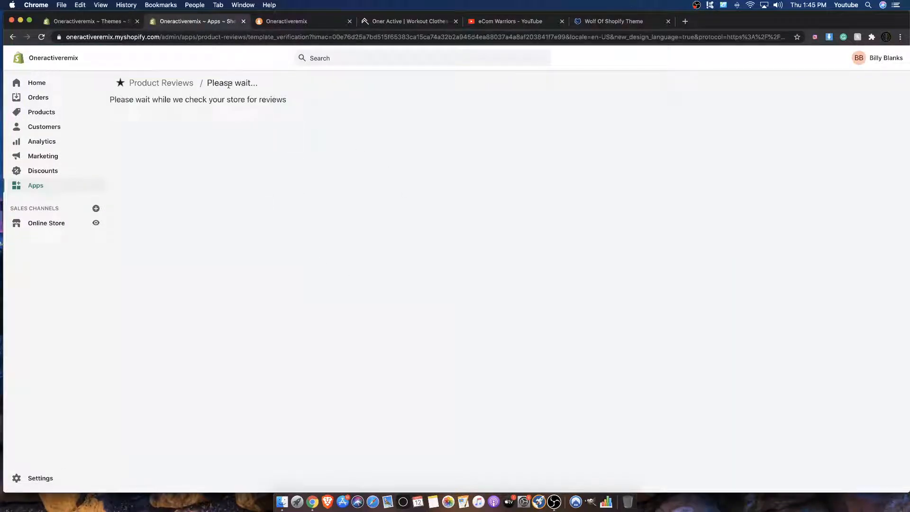
Step: Examine the Product Reviews installation instructions, including the code snippet, star ratings badge and verification sections
{"action": "left_click_drag", "start_coordinate": [123, 99], "coordinate": [168, 100]}
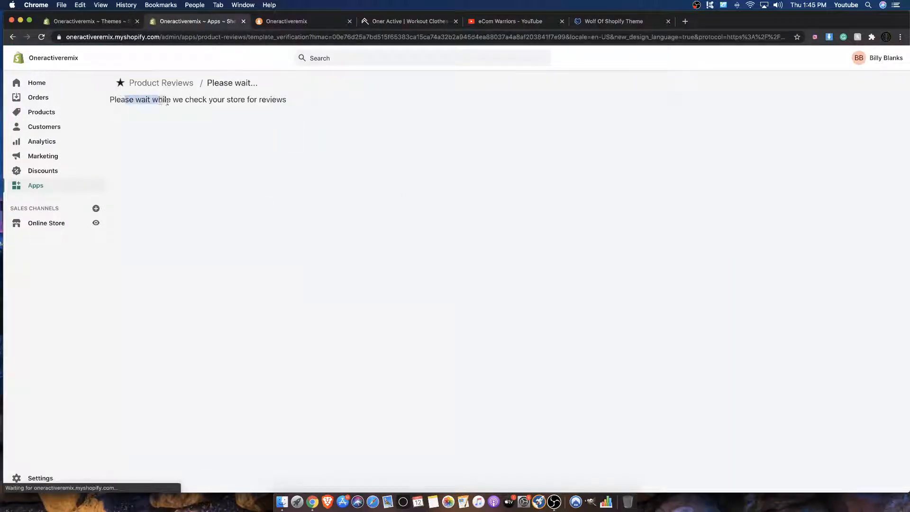
{"action": "scroll", "coordinate": [263, 142], "scroll_direction": "down", "scroll_amount": 2}
{"action": "scroll", "coordinate": [263, 142], "scroll_direction": "up", "scroll_amount": 1}
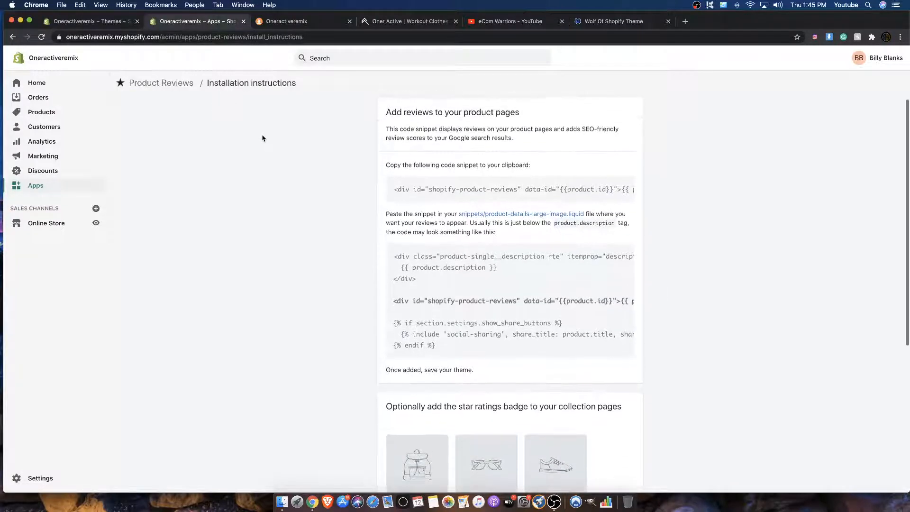
{"action": "scroll", "coordinate": [263, 142], "scroll_direction": "down", "scroll_amount": 4}
{"action": "scroll", "coordinate": [263, 143], "scroll_direction": "up", "scroll_amount": 4}
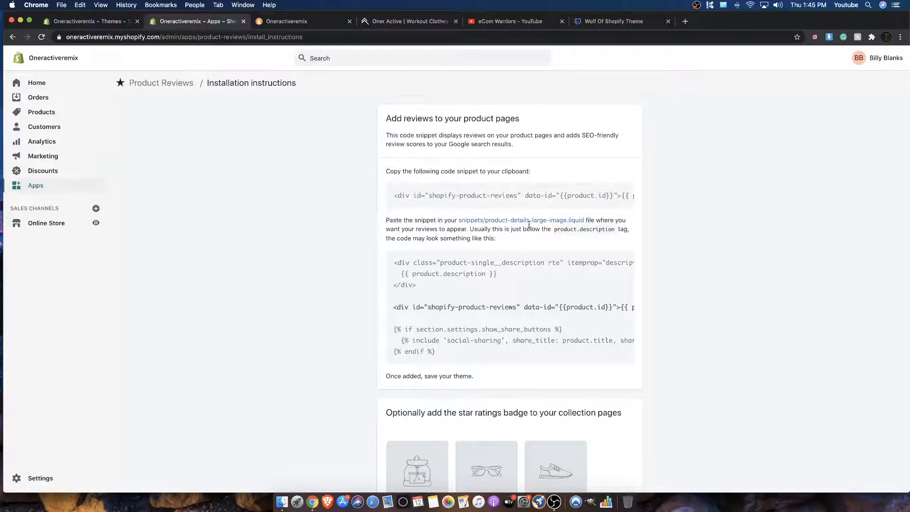
{"action": "scroll", "coordinate": [529, 224], "scroll_direction": "down", "scroll_amount": 5}
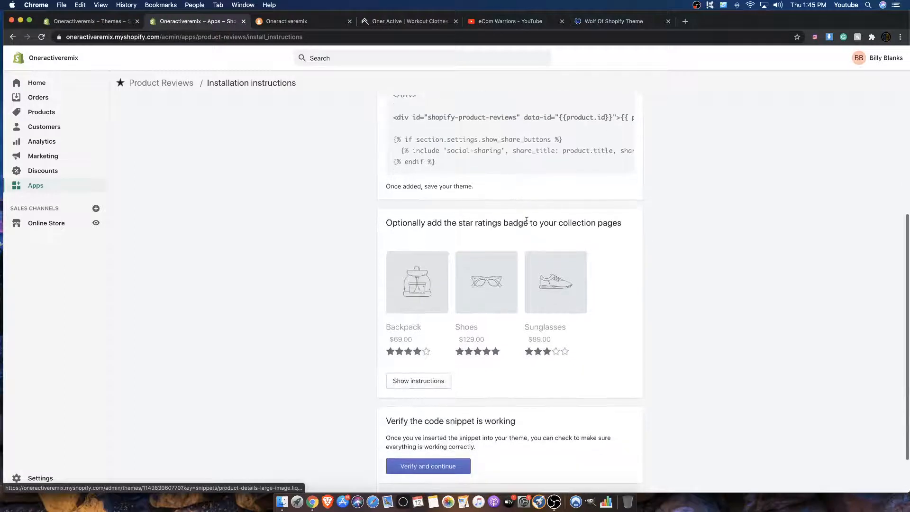
{"action": "scroll", "coordinate": [526, 221], "scroll_direction": "up", "scroll_amount": 5}
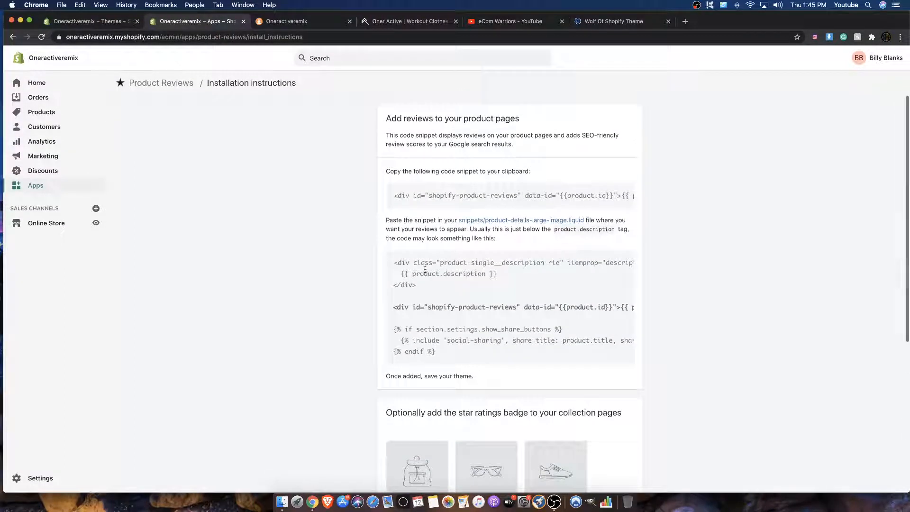
{"action": "scroll", "coordinate": [405, 196], "scroll_direction": "right", "scroll_amount": 2}
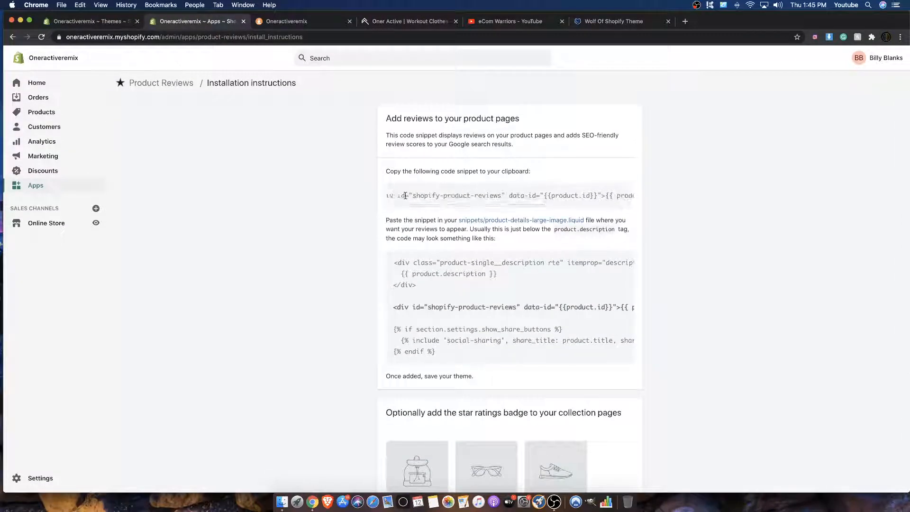
Step: View the online store in a new browser tab and open the second Classic Seamless Sports Bra in the Woman's section
{"action": "right_click", "coordinate": [97, 223]}
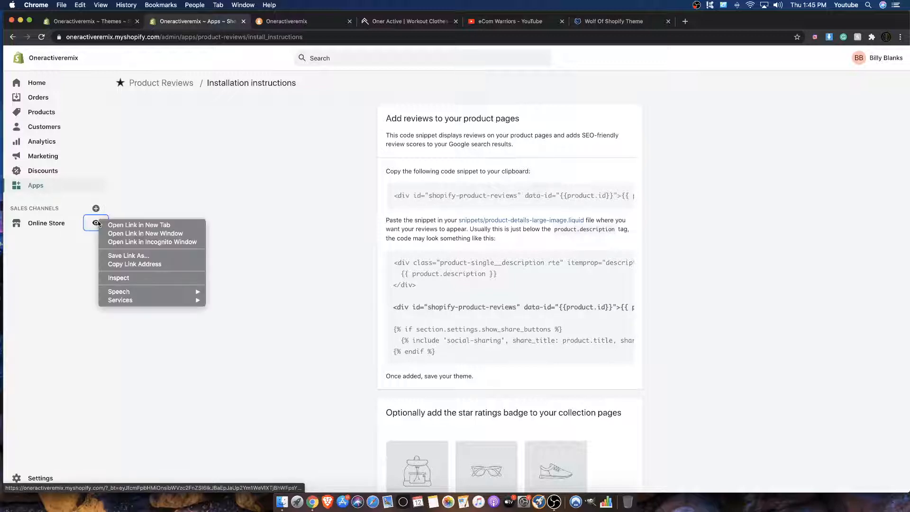
{"action": "left_click", "coordinate": [124, 224]}
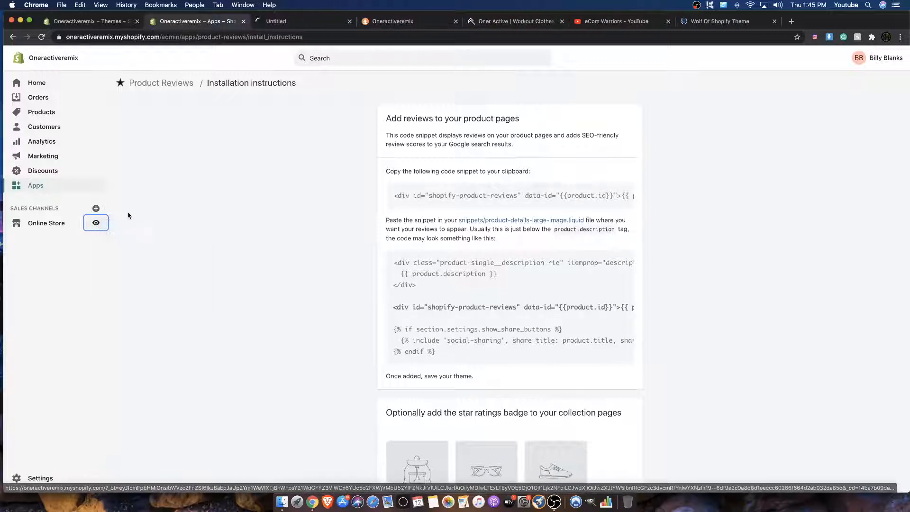
{"action": "left_click", "coordinate": [274, 23]}
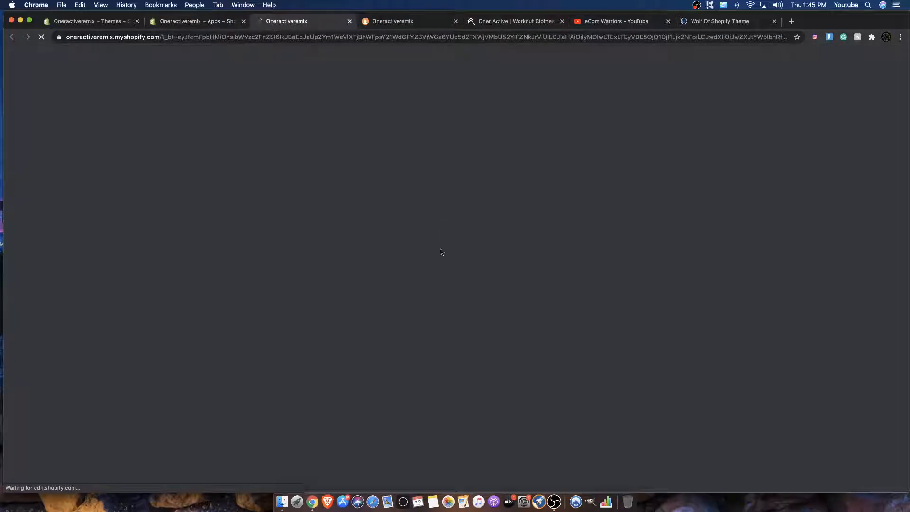
{"action": "scroll", "coordinate": [440, 235], "scroll_direction": "down", "scroll_amount": 10}
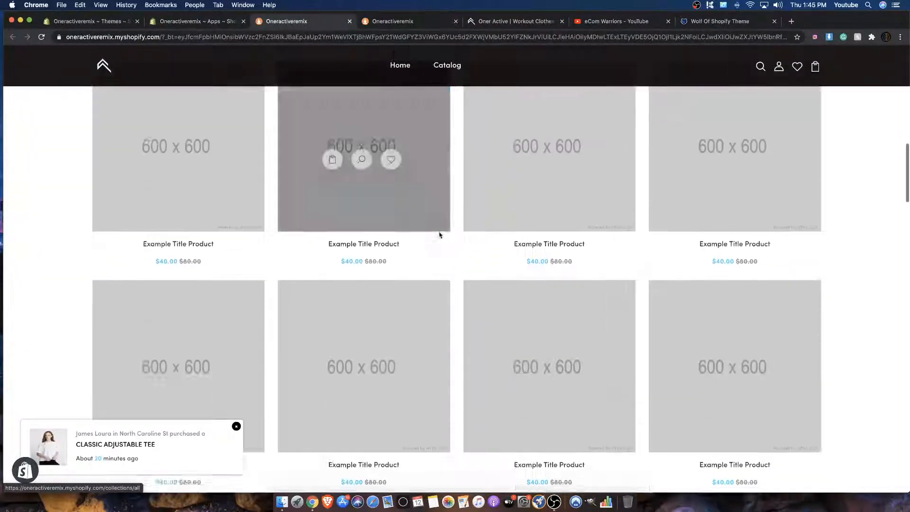
{"action": "scroll", "coordinate": [440, 234], "scroll_direction": "down", "scroll_amount": 15}
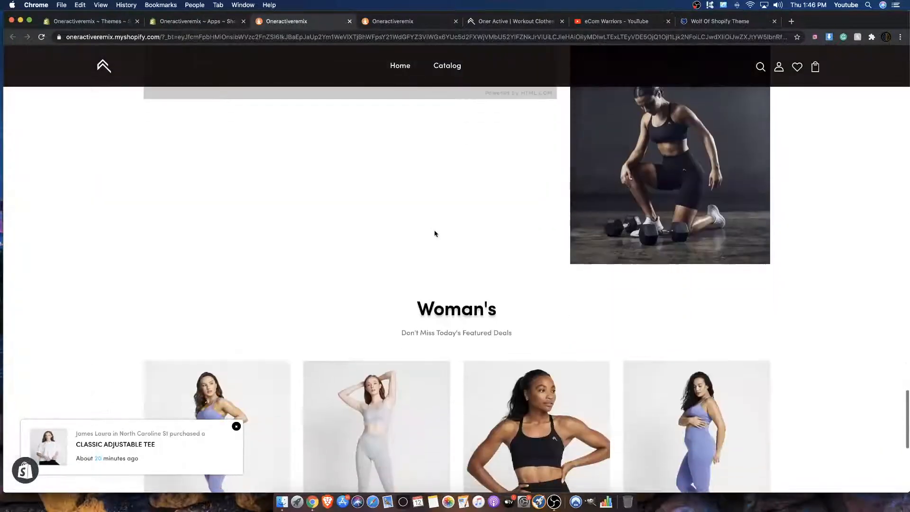
{"action": "scroll", "coordinate": [435, 233], "scroll_direction": "down", "scroll_amount": 8}
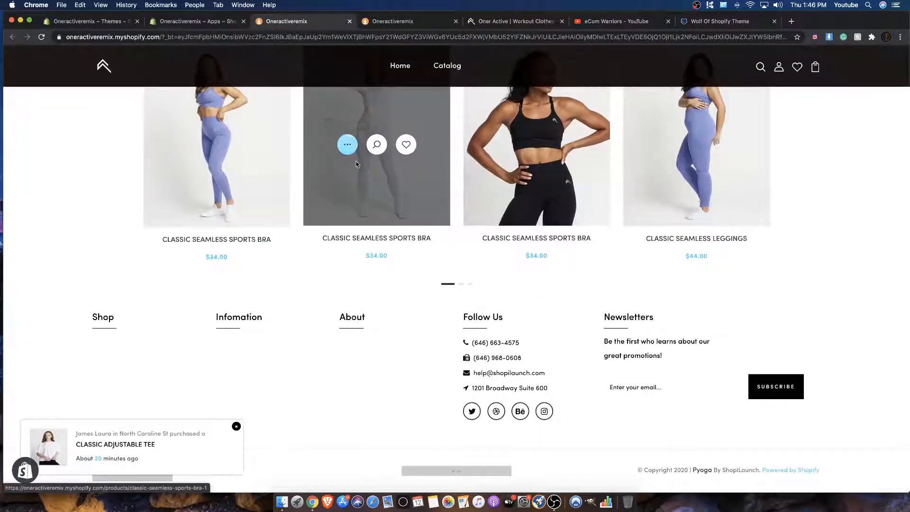
{"action": "left_click", "coordinate": [387, 239]}
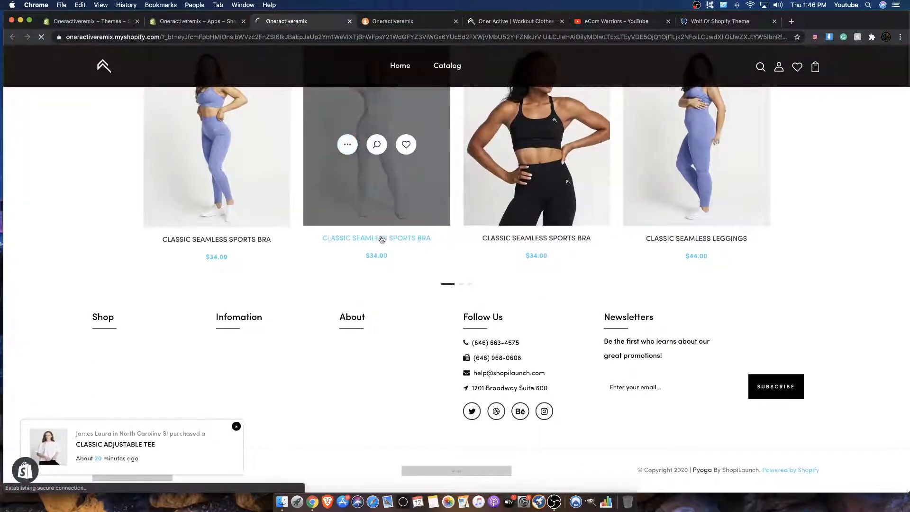
Step: Show the sports bra's Review section and open its Write a review form
{"action": "scroll", "coordinate": [382, 239], "scroll_direction": "down", "scroll_amount": 5}
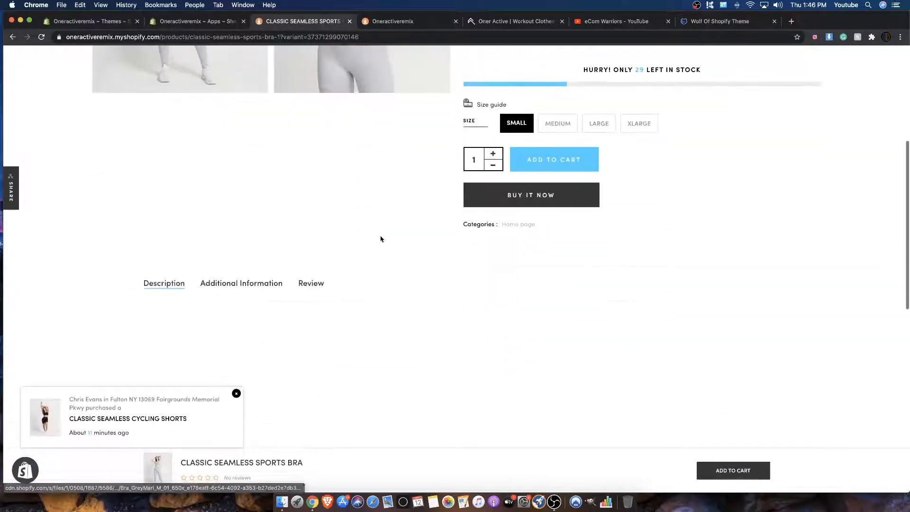
{"action": "left_click", "coordinate": [304, 288]}
{"action": "scroll", "coordinate": [296, 283], "scroll_direction": "down", "scroll_amount": 1}
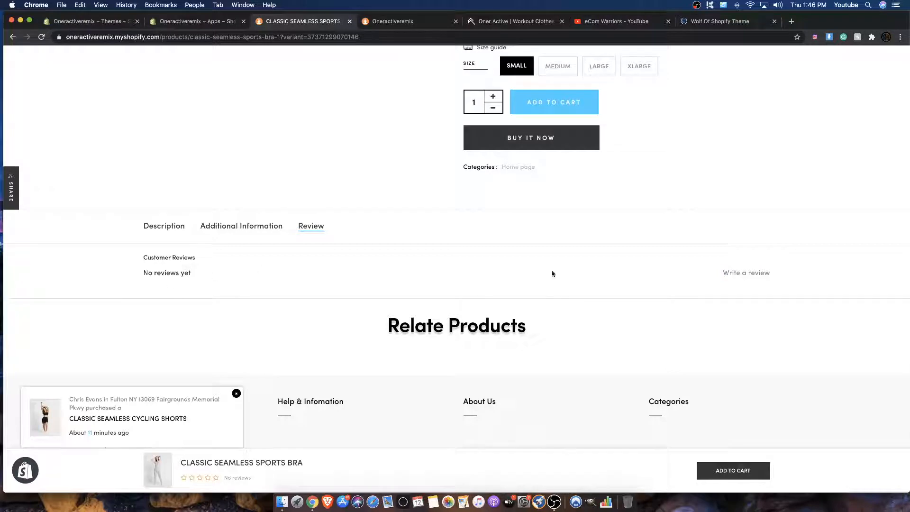
{"action": "left_click", "coordinate": [751, 274]}
{"action": "scroll", "coordinate": [447, 245], "scroll_direction": "down", "scroll_amount": 4}
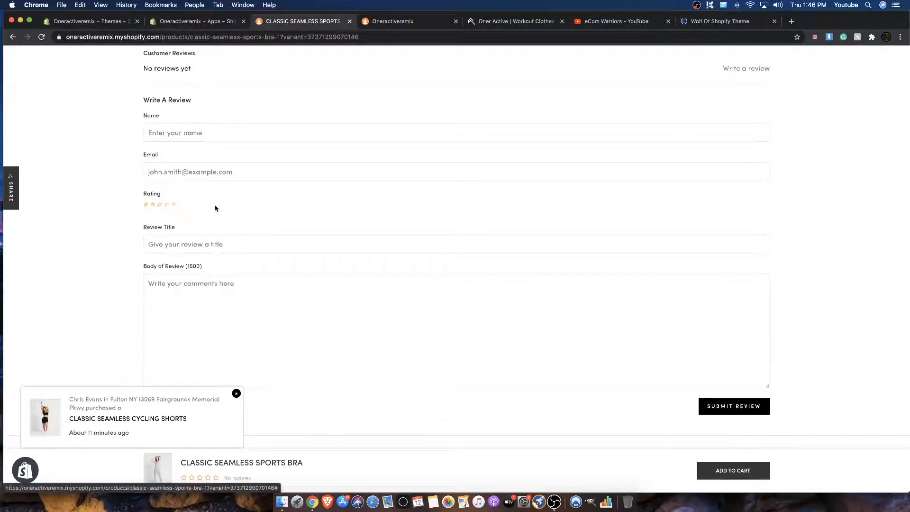
{"action": "scroll", "coordinate": [223, 209], "scroll_direction": "down", "scroll_amount": 5}
{"action": "scroll", "coordinate": [227, 210], "scroll_direction": "up", "scroll_amount": 9}
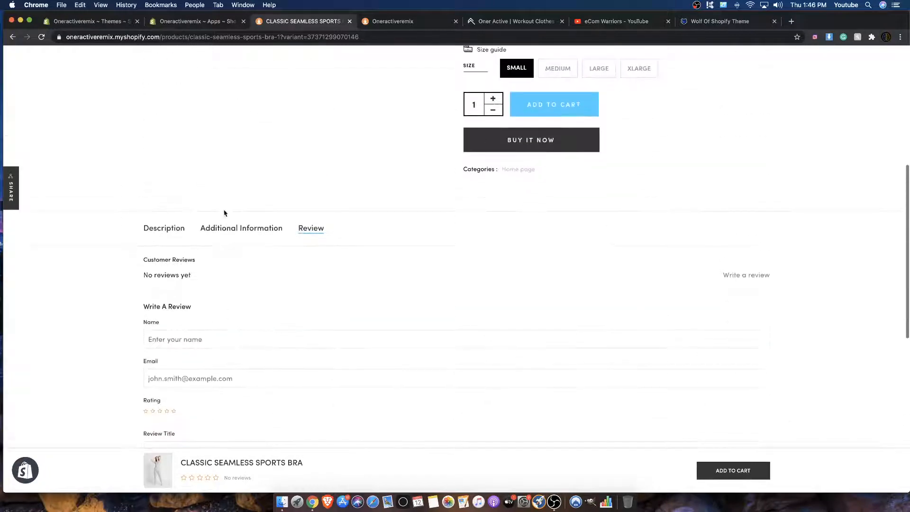
Step: Compare the app's installation instructions with the review form on the sports bra page
{"action": "left_click", "coordinate": [218, 22]}
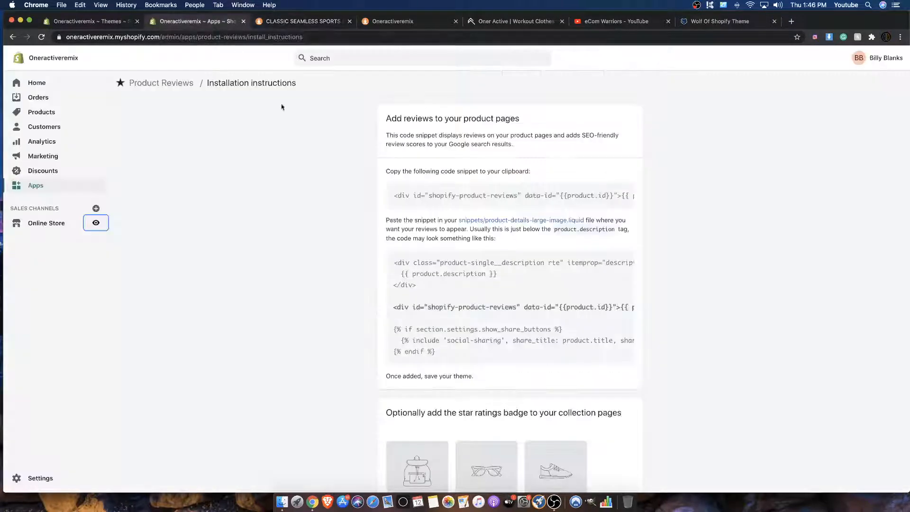
{"action": "scroll", "coordinate": [414, 204], "scroll_direction": "down", "scroll_amount": 3}
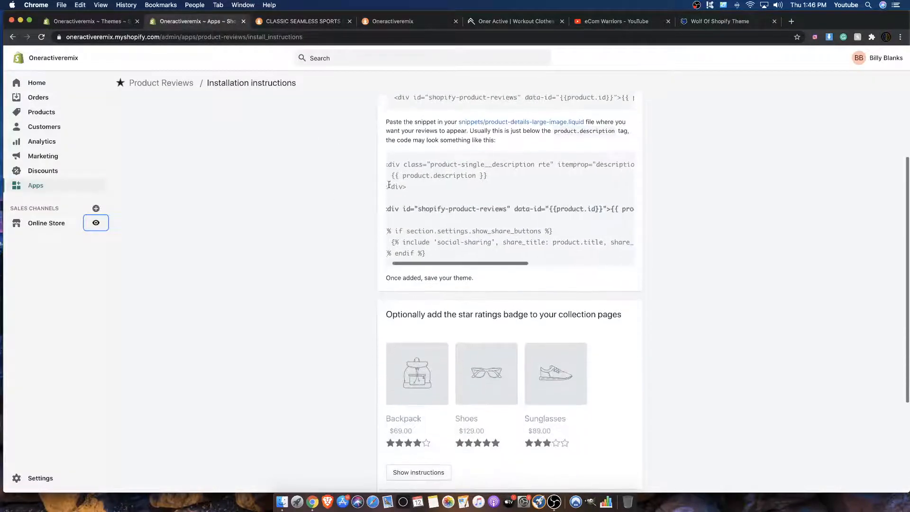
{"action": "scroll", "coordinate": [409, 167], "scroll_direction": "up", "scroll_amount": 3}
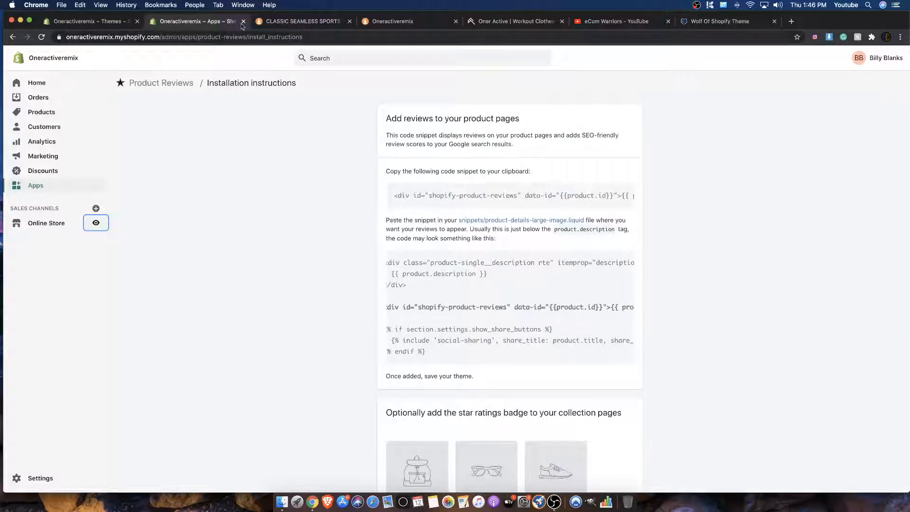
{"action": "left_click", "coordinate": [280, 24]}
{"action": "scroll", "coordinate": [215, 108], "scroll_direction": "down", "scroll_amount": 6}
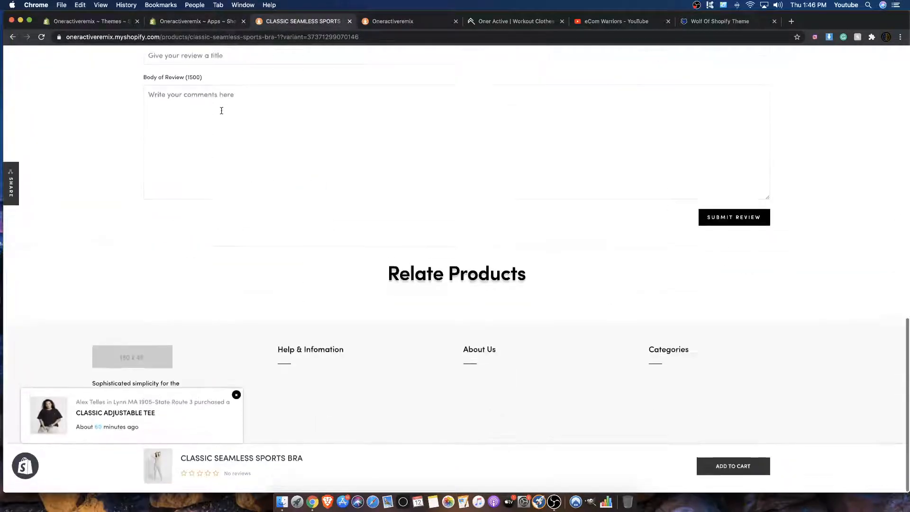
{"action": "scroll", "coordinate": [211, 105], "scroll_direction": "up", "scroll_amount": 1}
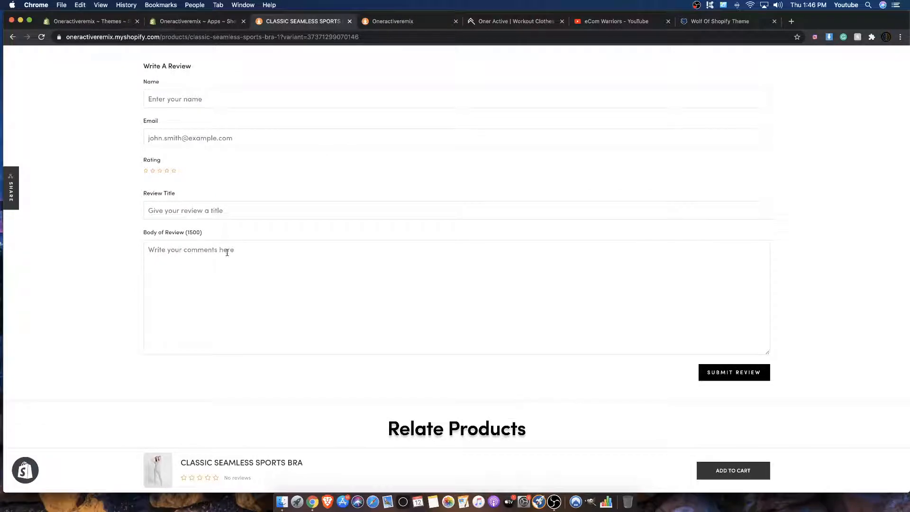
{"action": "scroll", "coordinate": [227, 250], "scroll_direction": "down", "scroll_amount": 3}
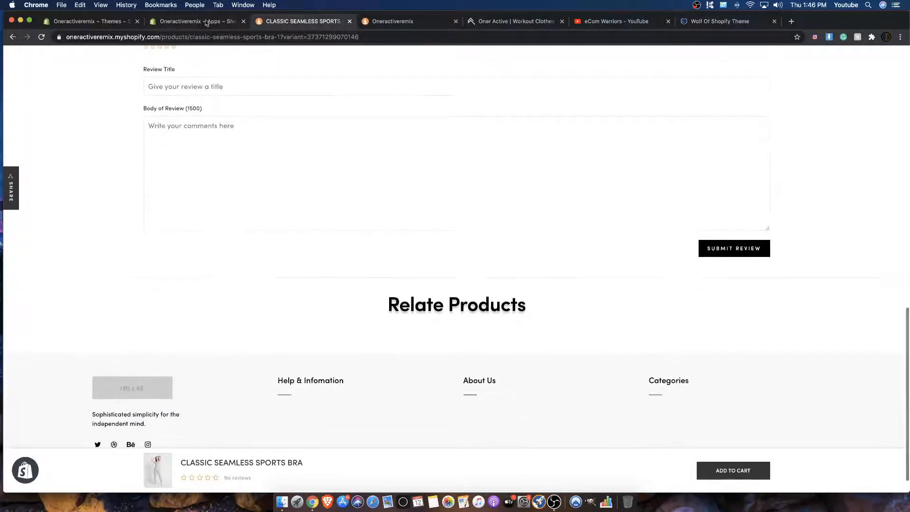
{"action": "left_click", "coordinate": [204, 22]}
Step: Check the submitted review's response on the sports bra page, then return to the Product Reviews installation instructions
{"action": "scroll", "coordinate": [345, 163], "scroll_direction": "down", "scroll_amount": 5}
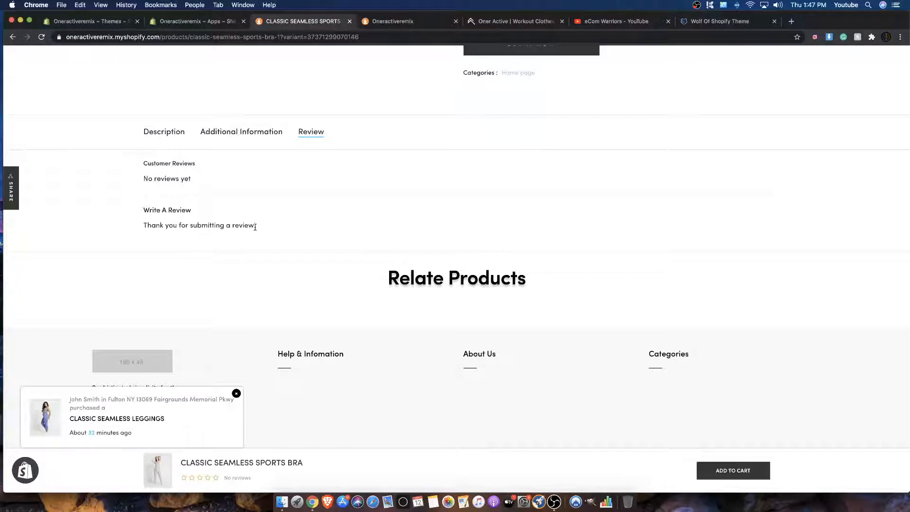
{"action": "left_click_drag", "start_coordinate": [256, 226], "coordinate": [171, 221]}
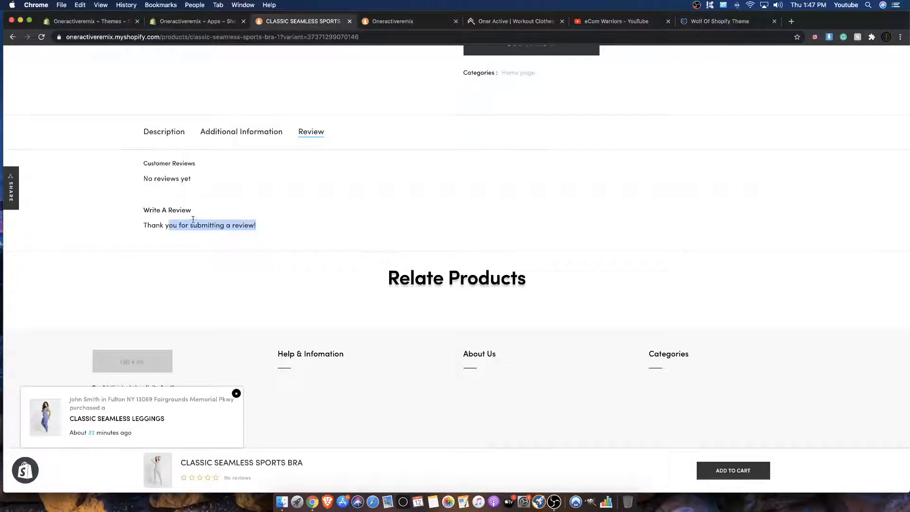
{"action": "scroll", "coordinate": [193, 219], "scroll_direction": "up", "scroll_amount": 2}
{"action": "scroll", "coordinate": [292, 124], "scroll_direction": "up", "scroll_amount": 4}
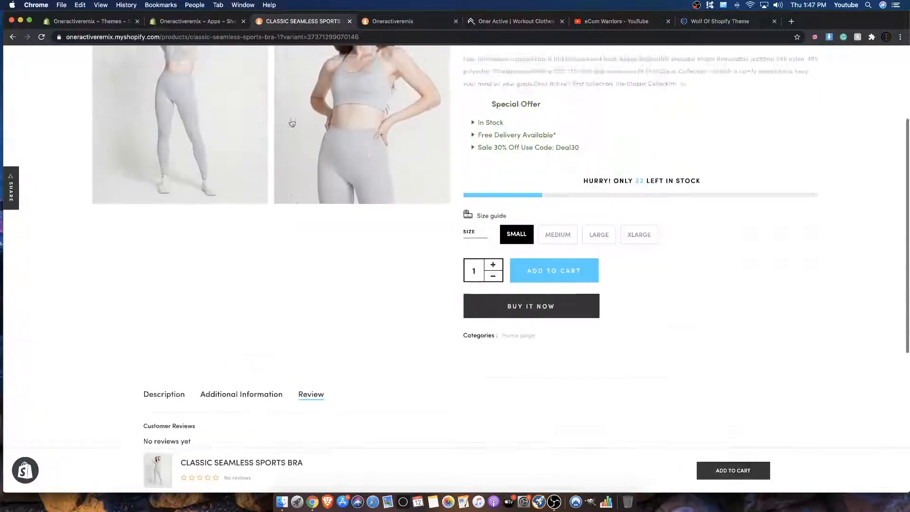
{"action": "scroll", "coordinate": [292, 124], "scroll_direction": "up", "scroll_amount": 4}
{"action": "left_click", "coordinate": [209, 21]}
{"action": "scroll", "coordinate": [315, 166], "scroll_direction": "up", "scroll_amount": 5}
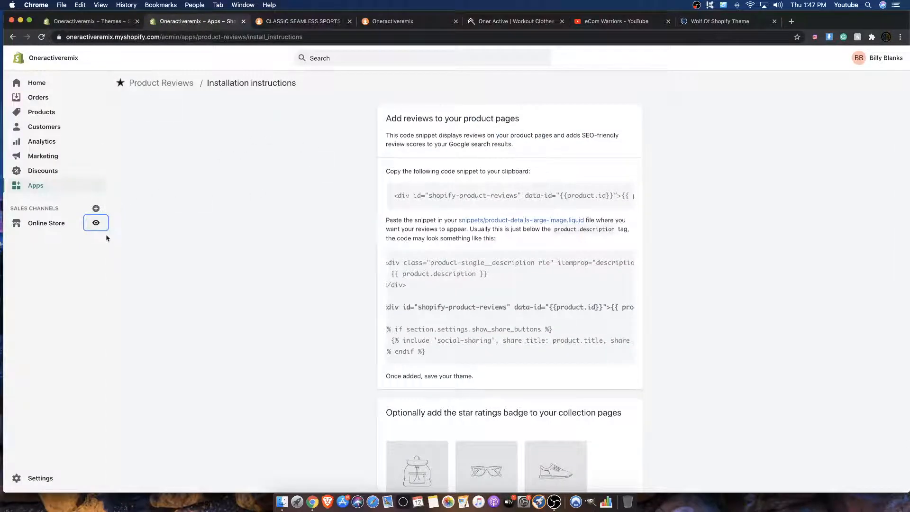
Step: Refresh the store's Apps page and open the installed Product Reviews app to check its list of submitted reviews
{"action": "left_click", "coordinate": [90, 21]}
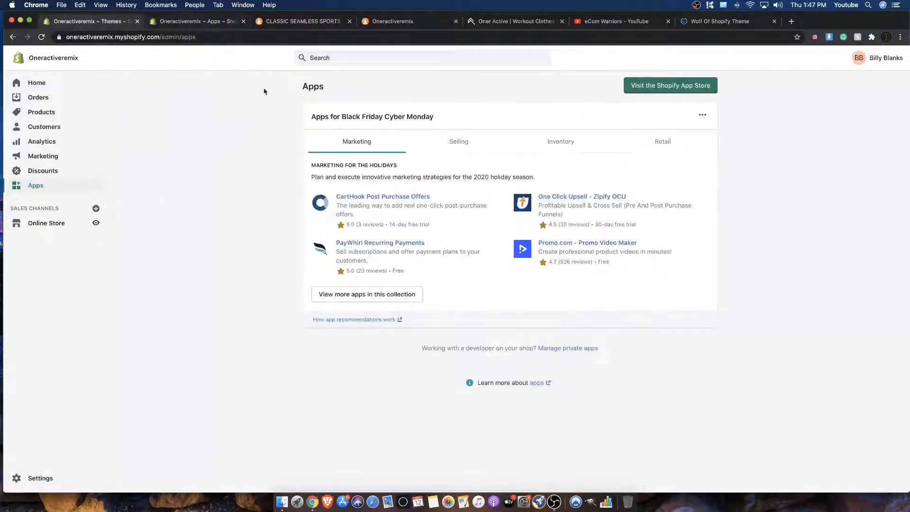
{"action": "left_click", "coordinate": [32, 81]}
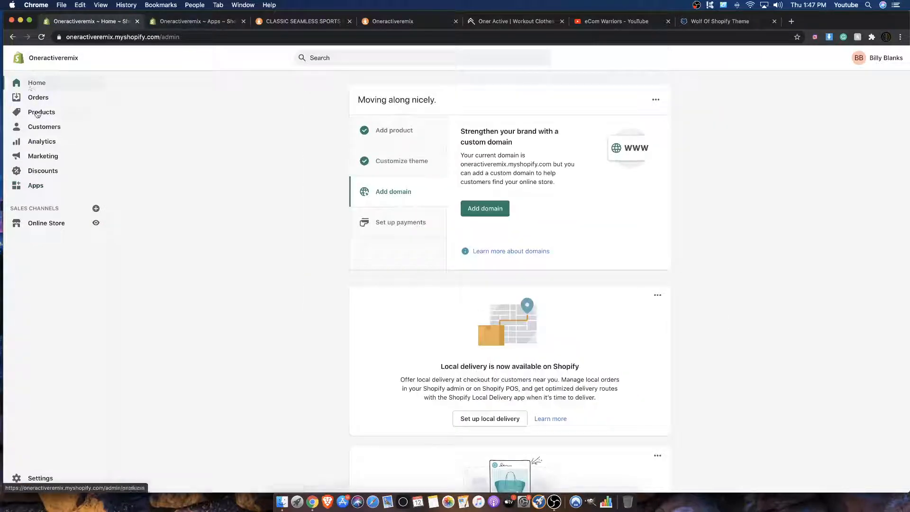
{"action": "left_click", "coordinate": [199, 21]}
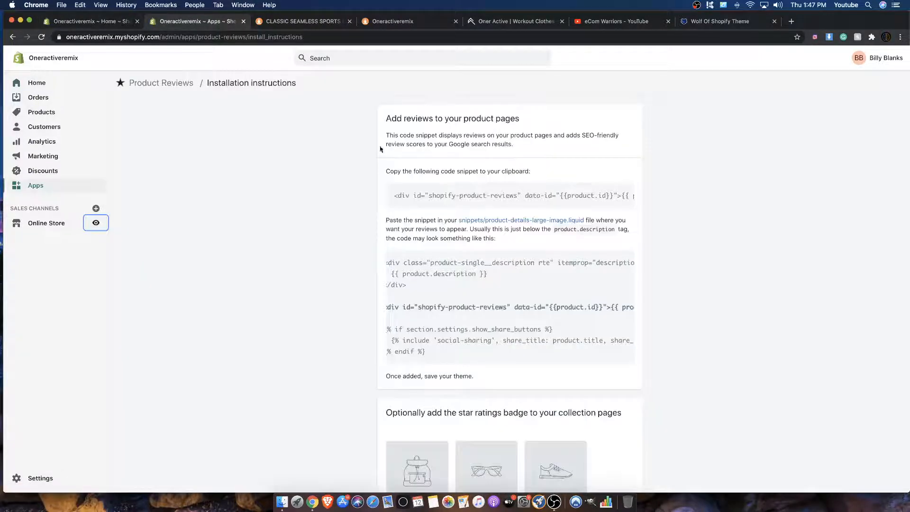
{"action": "left_click", "coordinate": [87, 23]}
{"action": "left_click", "coordinate": [40, 224]}
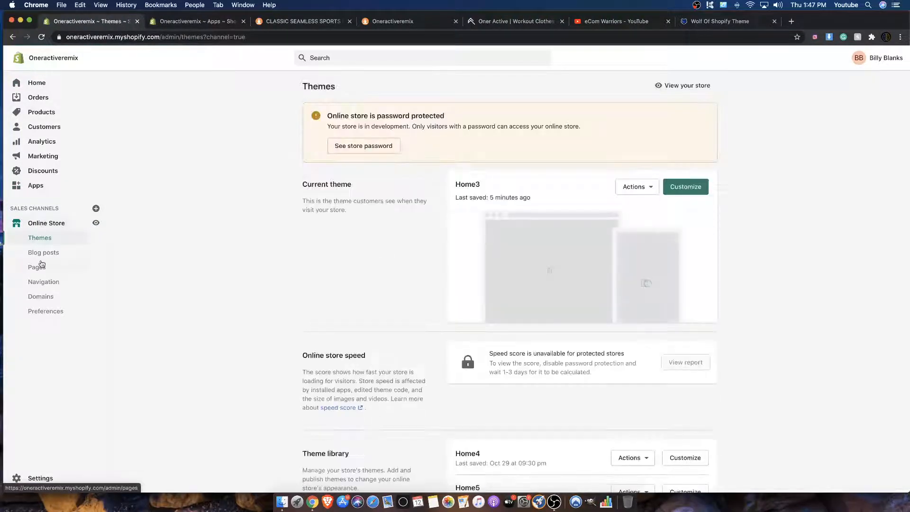
{"action": "left_click", "coordinate": [36, 186]}
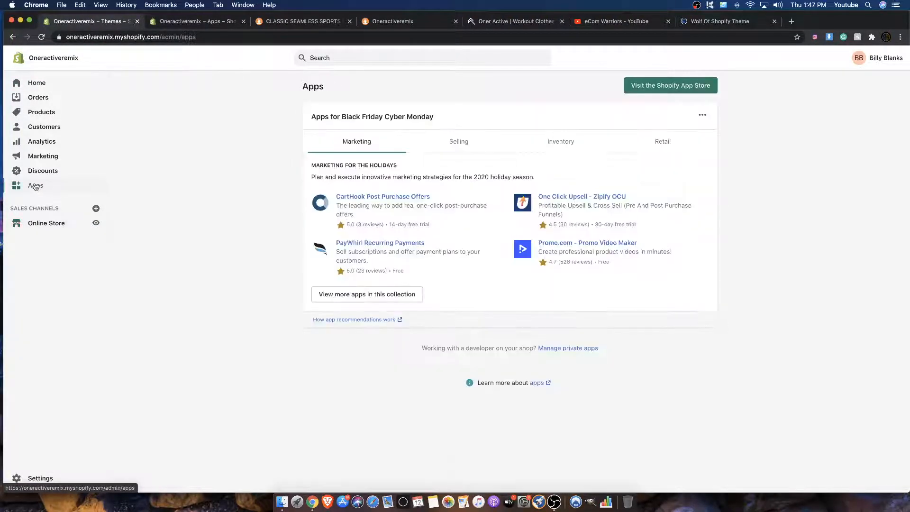
{"action": "right_click", "coordinate": [267, 109]}
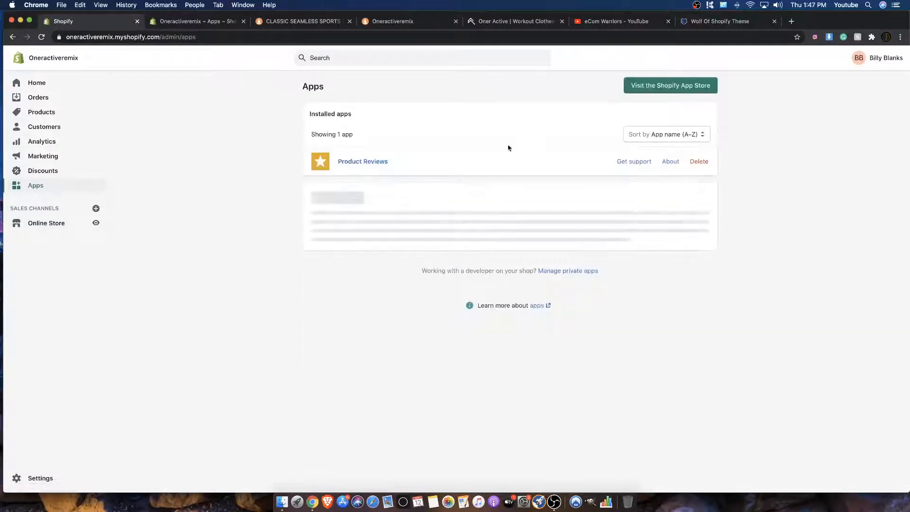
{"action": "left_click", "coordinate": [368, 162]}
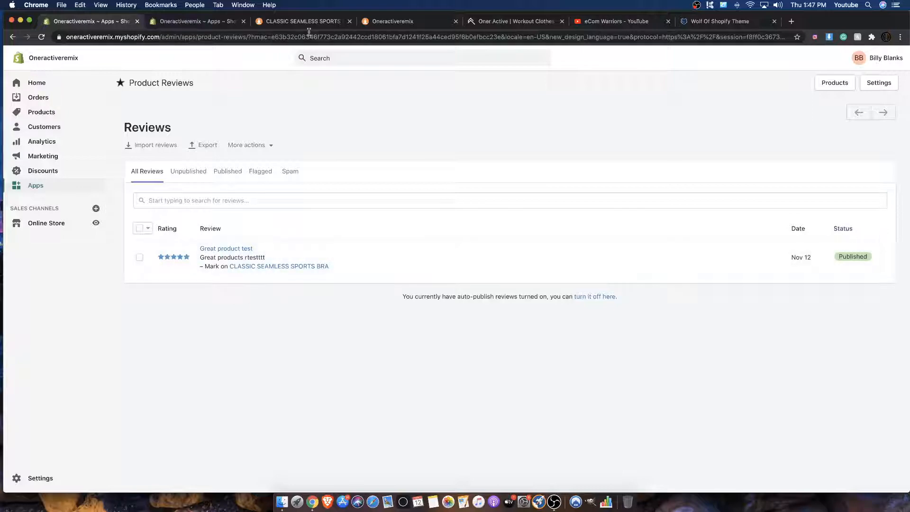
Step: Return to the storefront's home page and reopen the second Classic Seamless Sports Bra in the Woman's section
{"action": "left_click", "coordinate": [223, 22]}
{"action": "left_click", "coordinate": [292, 21]}
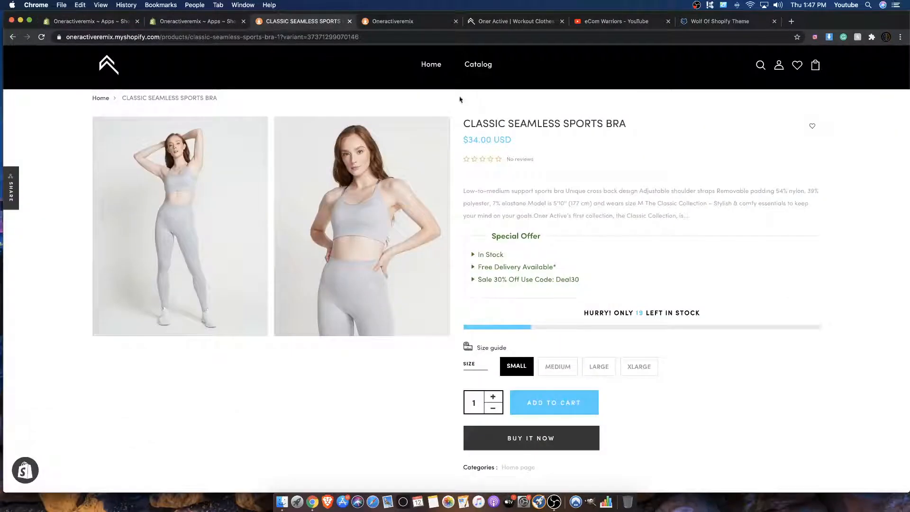
{"action": "left_click", "coordinate": [113, 72]}
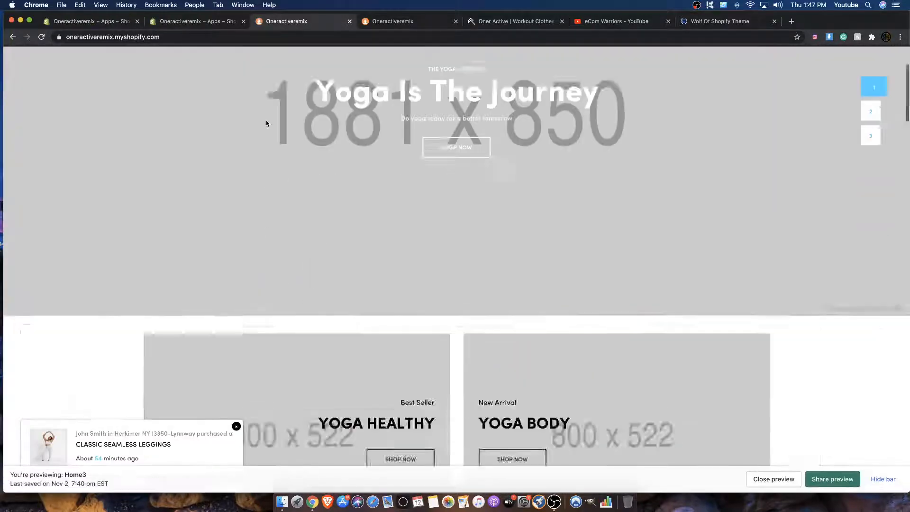
{"action": "scroll", "coordinate": [267, 124], "scroll_direction": "down", "scroll_amount": 20}
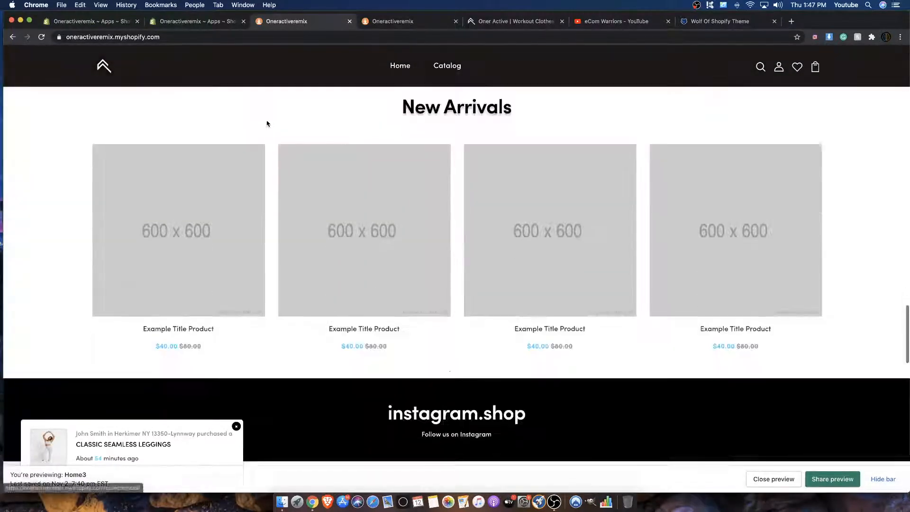
{"action": "scroll", "coordinate": [267, 123], "scroll_direction": "down", "scroll_amount": 15}
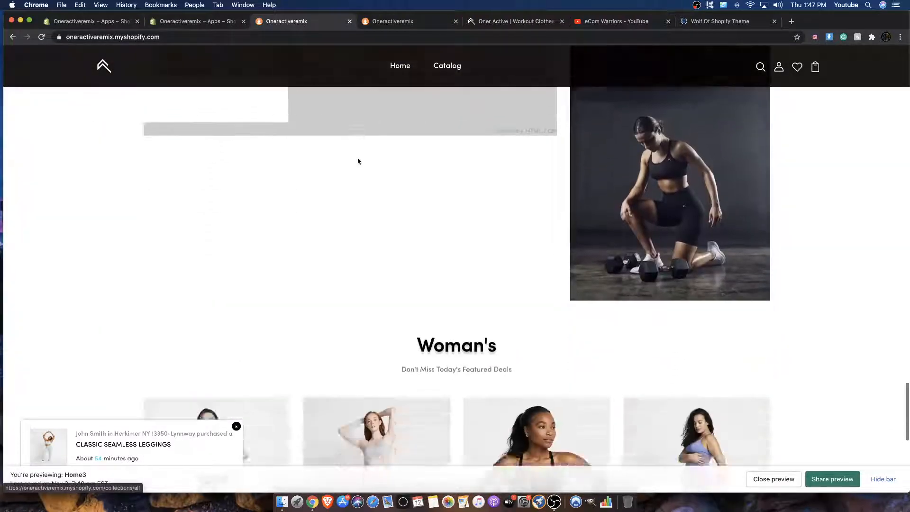
{"action": "scroll", "coordinate": [358, 161], "scroll_direction": "down", "scroll_amount": 5}
{"action": "scroll", "coordinate": [371, 311], "scroll_direction": "down", "scroll_amount": 2}
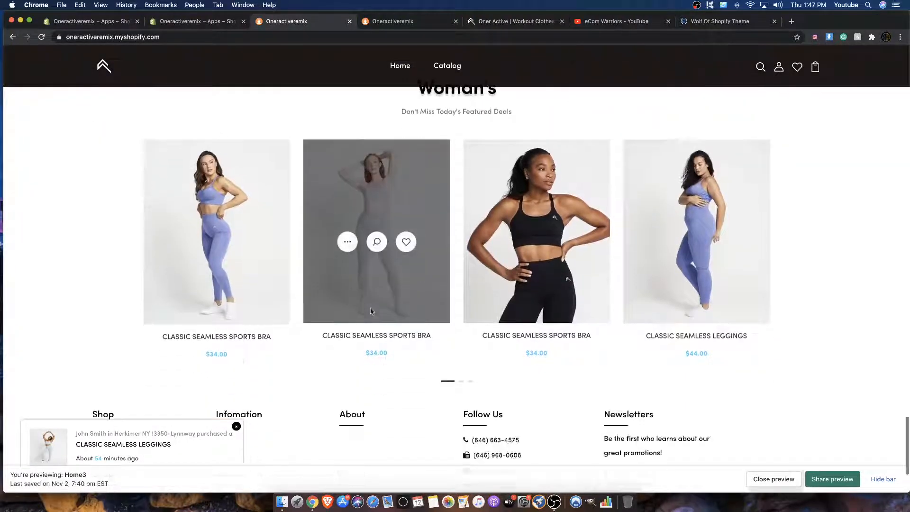
{"action": "left_click", "coordinate": [379, 337]}
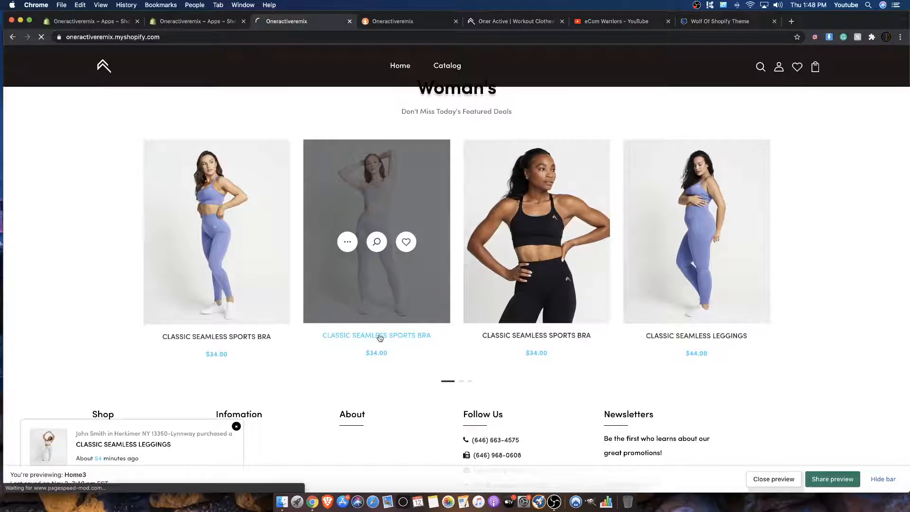
Step: Check the star rating and review count beneath the sports bra's price
{"action": "scroll", "coordinate": [371, 332], "scroll_direction": "down", "scroll_amount": 3}
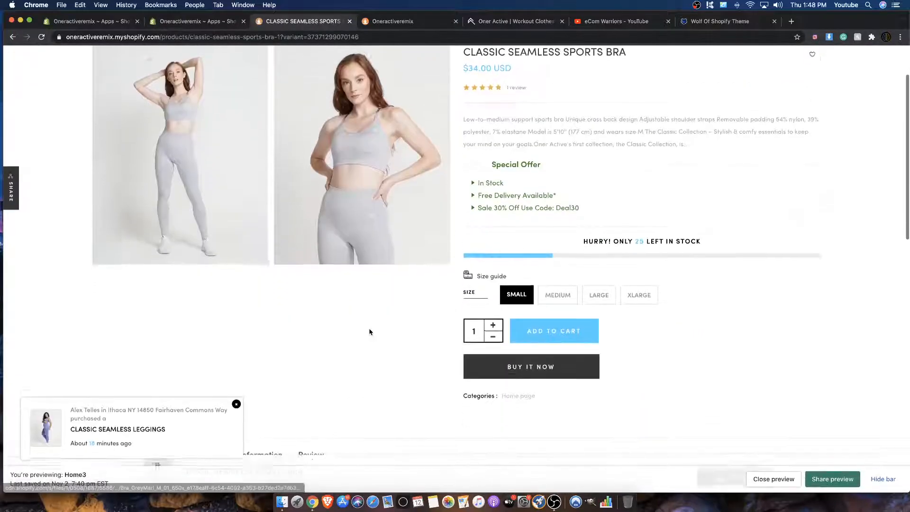
{"action": "scroll", "coordinate": [371, 329], "scroll_direction": "up", "scroll_amount": 4}
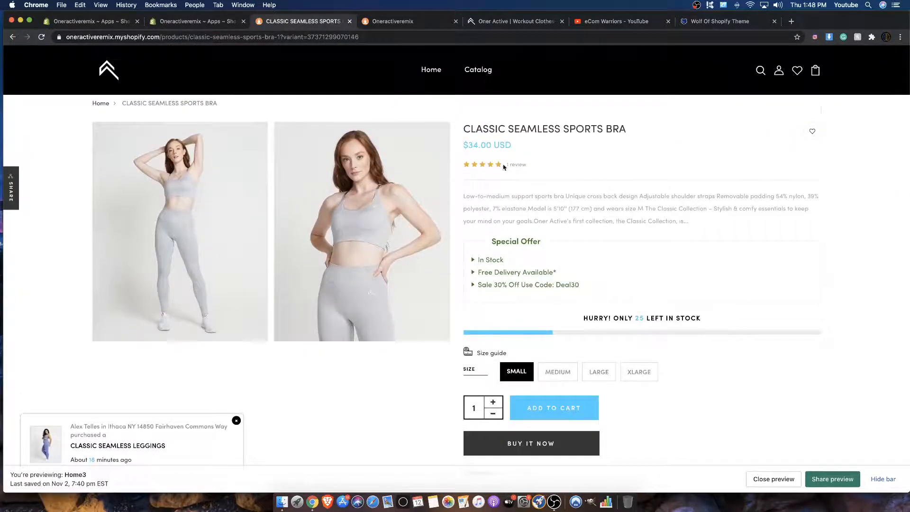
{"action": "left_click_drag", "start_coordinate": [504, 165], "coordinate": [537, 168]}
{"action": "left_click", "coordinate": [548, 168]}
Step: Show the sports bra's Review section and read the published customer review
{"action": "scroll", "coordinate": [525, 286], "scroll_direction": "down", "scroll_amount": 15}
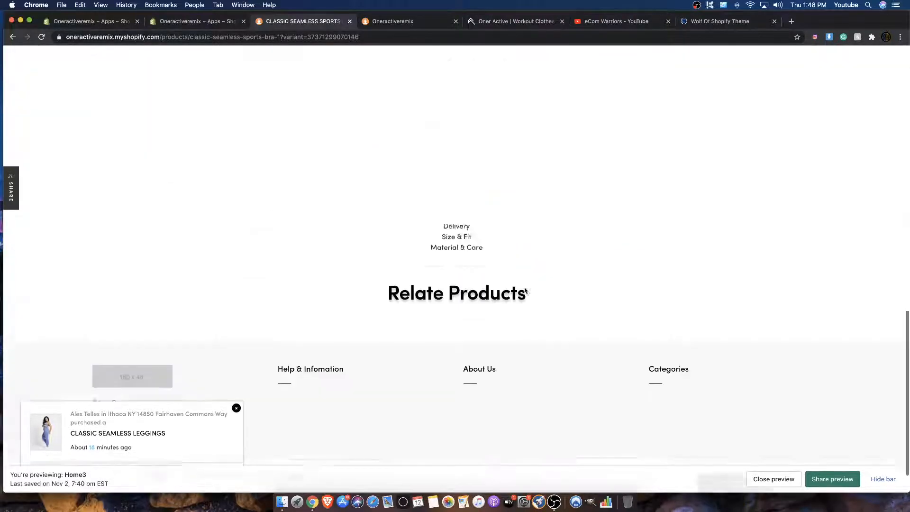
{"action": "scroll", "coordinate": [524, 288], "scroll_direction": "up", "scroll_amount": 10}
{"action": "left_click", "coordinate": [311, 391]}
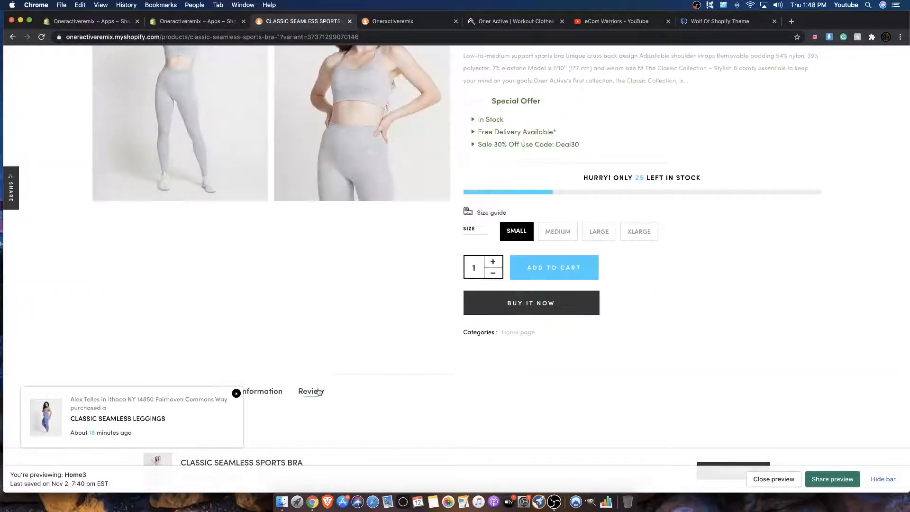
{"action": "scroll", "coordinate": [332, 332], "scroll_direction": "down", "scroll_amount": 5}
{"action": "scroll", "coordinate": [263, 304], "scroll_direction": "up", "scroll_amount": 4}
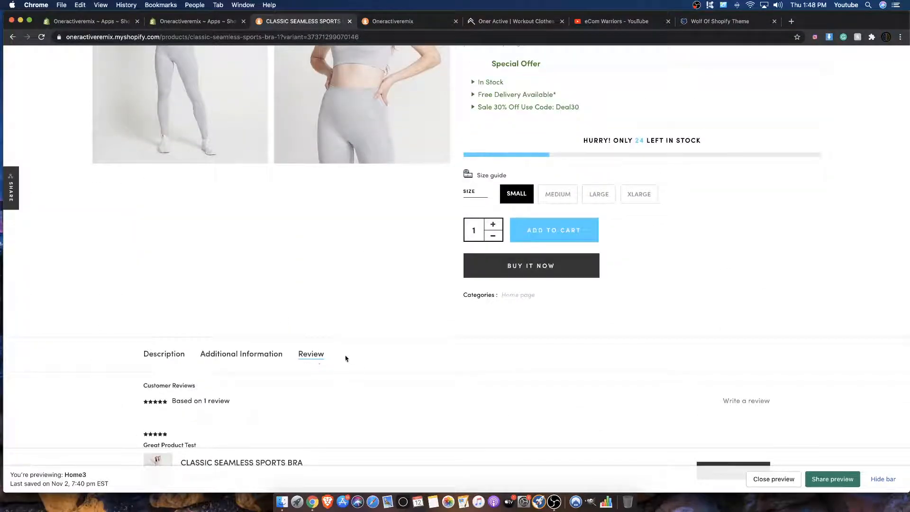
{"action": "scroll", "coordinate": [746, 406], "scroll_direction": "down", "scroll_amount": 5}
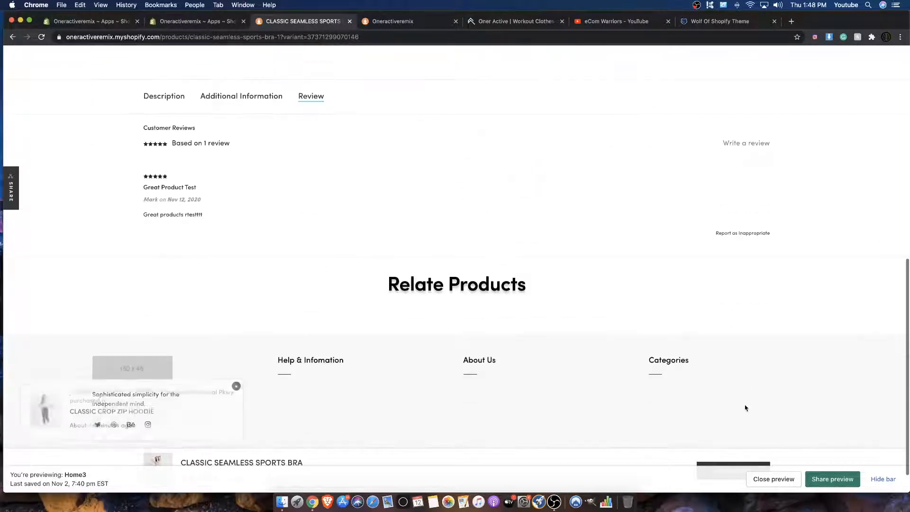
{"action": "scroll", "coordinate": [218, 197], "scroll_direction": "up", "scroll_amount": 8}
{"action": "scroll", "coordinate": [219, 194], "scroll_direction": "up", "scroll_amount": 2}
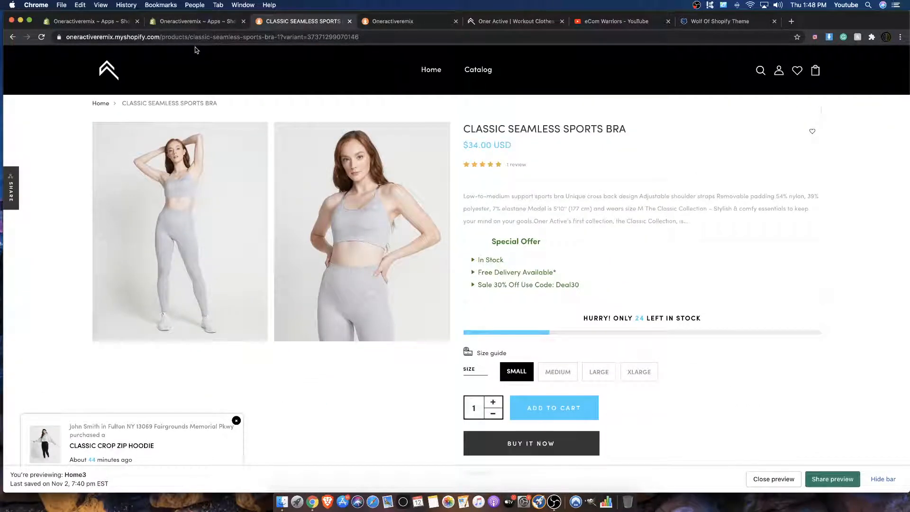
Step: Examine the product page's price, special offer and remaining-stock message
{"action": "scroll", "coordinate": [381, 173], "scroll_direction": "down", "scroll_amount": 3}
{"action": "scroll", "coordinate": [381, 173], "scroll_direction": "up", "scroll_amount": 3}
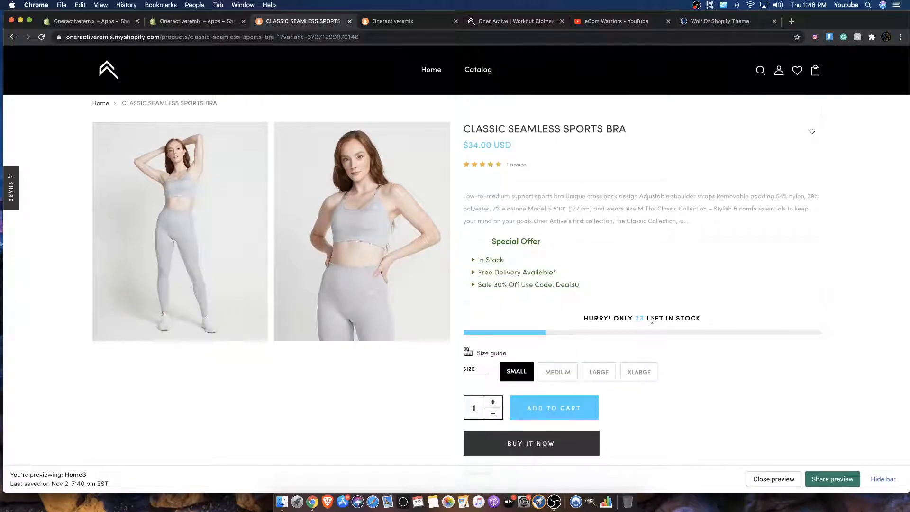
{"action": "left_click_drag", "start_coordinate": [468, 145], "coordinate": [505, 146]}
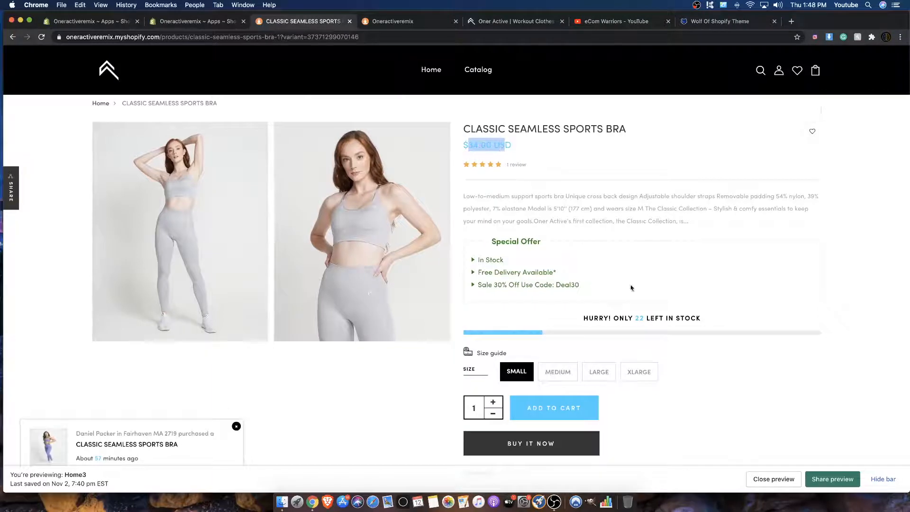
{"action": "left_click_drag", "start_coordinate": [583, 319], "coordinate": [696, 321]}
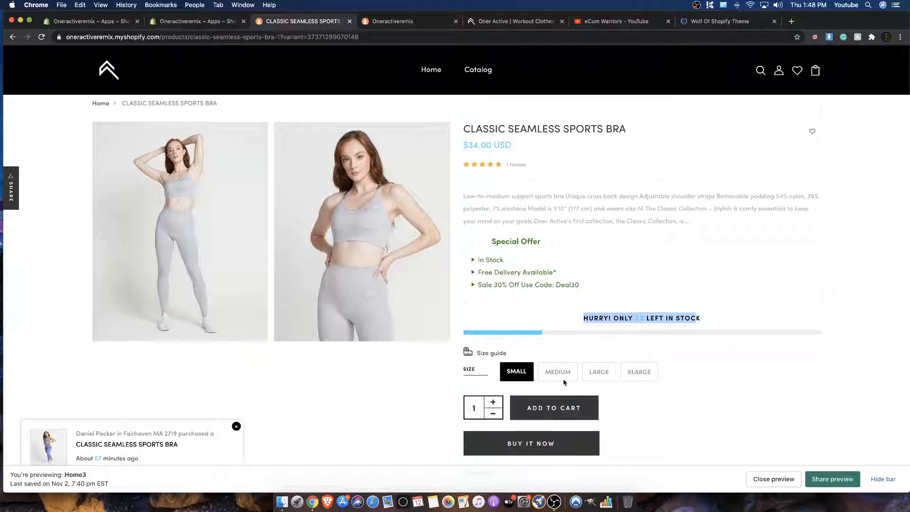
{"action": "left_click", "coordinate": [475, 292]}
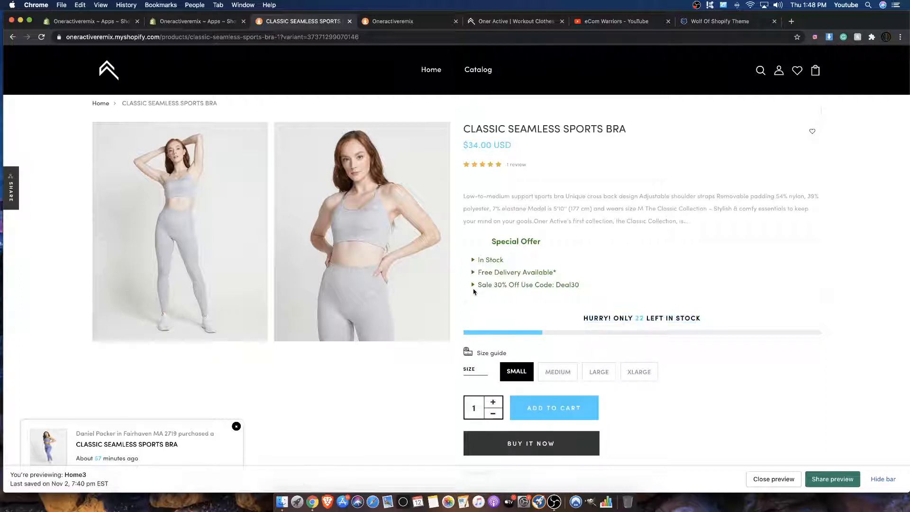
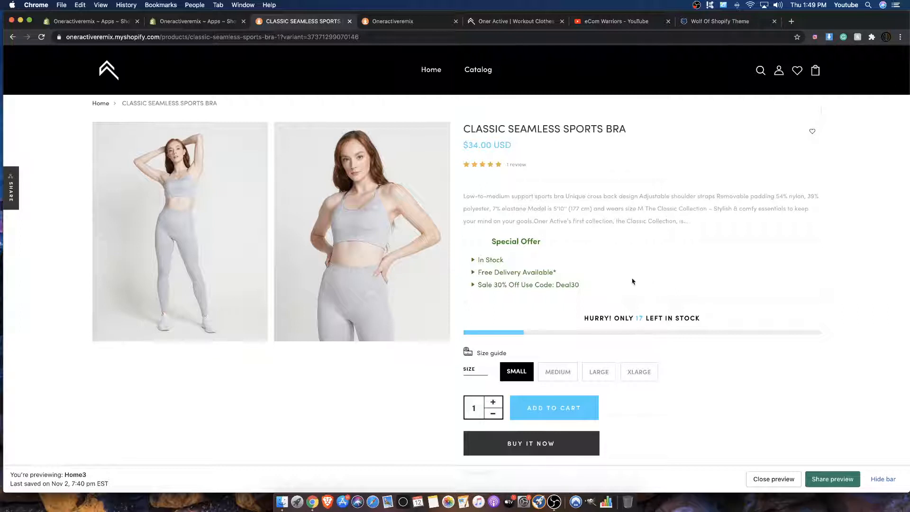
Step: Hide the theme preview bar and look over the sports bra's page from its price down to the customer review
{"action": "left_click_drag", "start_coordinate": [512, 144], "coordinate": [532, 149]}
{"action": "left_click", "coordinate": [531, 150]}
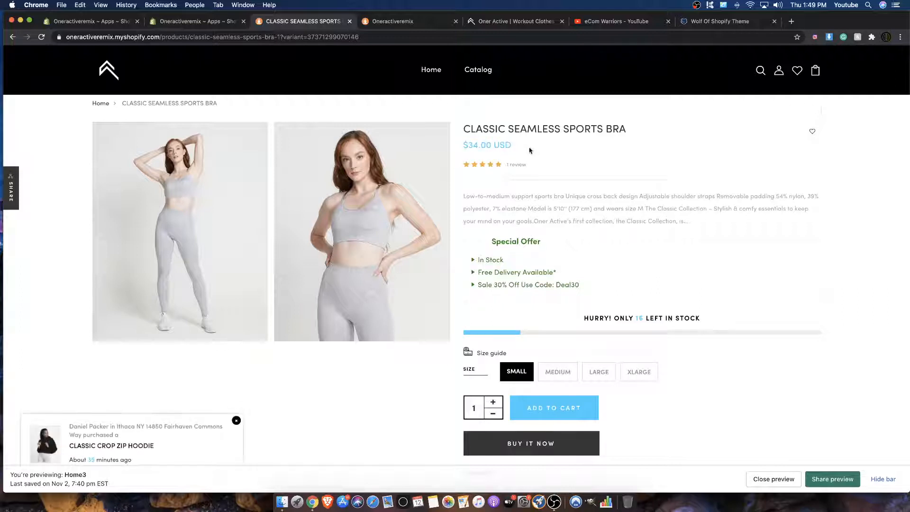
{"action": "left_click", "coordinate": [882, 478]}
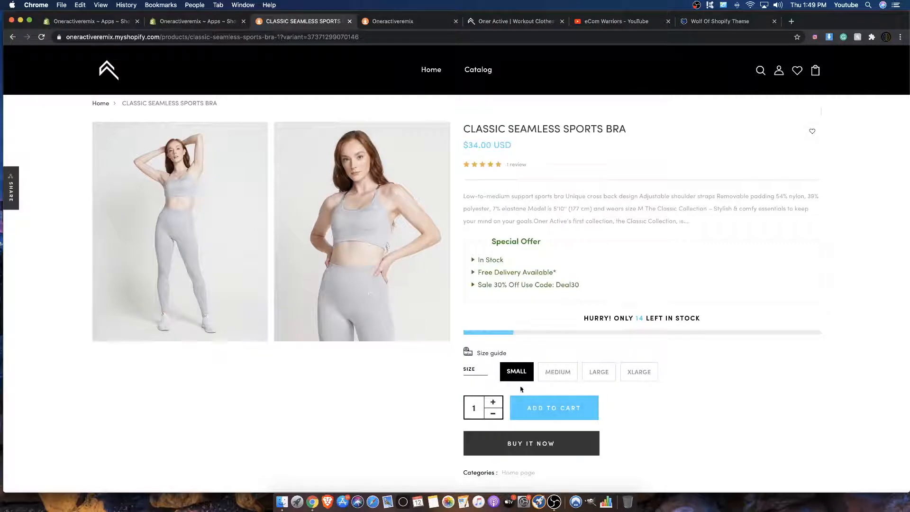
{"action": "scroll", "coordinate": [528, 363], "scroll_direction": "down", "scroll_amount": 1}
{"action": "scroll", "coordinate": [528, 363], "scroll_direction": "down", "scroll_amount": 9}
{"action": "scroll", "coordinate": [526, 362], "scroll_direction": "up", "scroll_amount": 10}
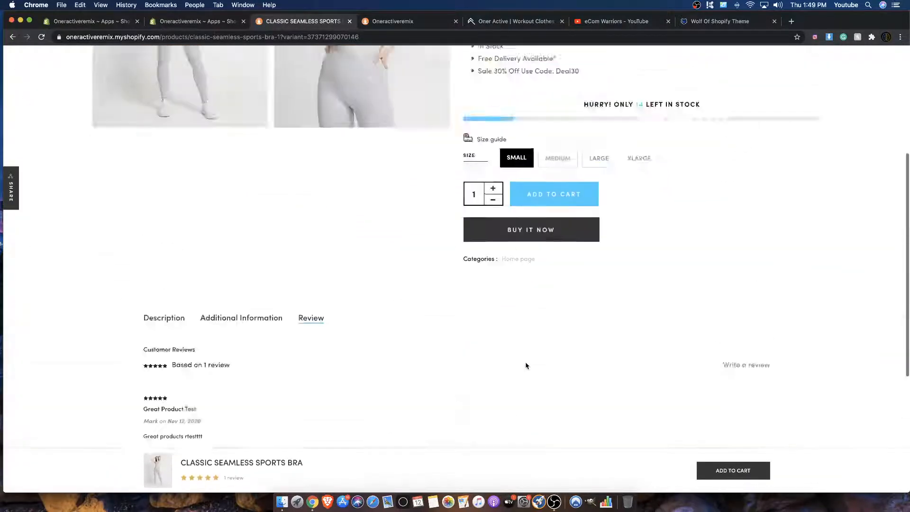
Step: Check the Product Reviews installation page, then the review count and customer review on the sports bra's page
{"action": "left_click", "coordinate": [178, 22]}
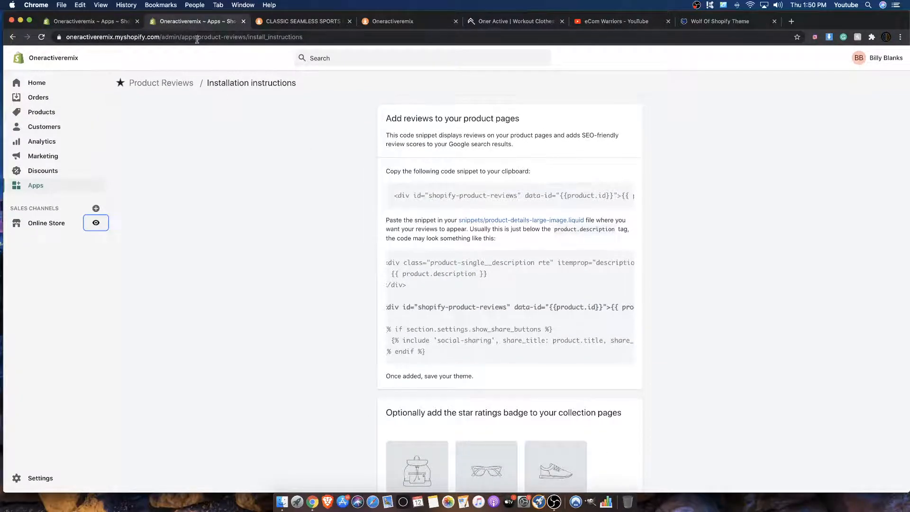
{"action": "left_click", "coordinate": [289, 21]}
{"action": "left_click_drag", "start_coordinate": [549, 168], "coordinate": [463, 166]}
{"action": "scroll", "coordinate": [476, 176], "scroll_direction": "down", "scroll_amount": 8}
{"action": "scroll", "coordinate": [476, 177], "scroll_direction": "up", "scroll_amount": 8}
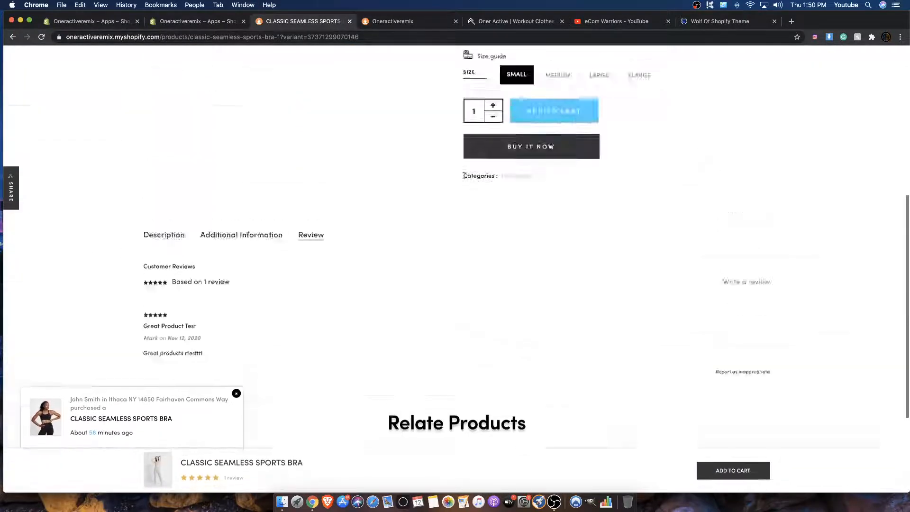
Step: Read the Product Reviews installation instructions from the code snippets to the verification section, and close that page
{"action": "left_click", "coordinate": [196, 22]}
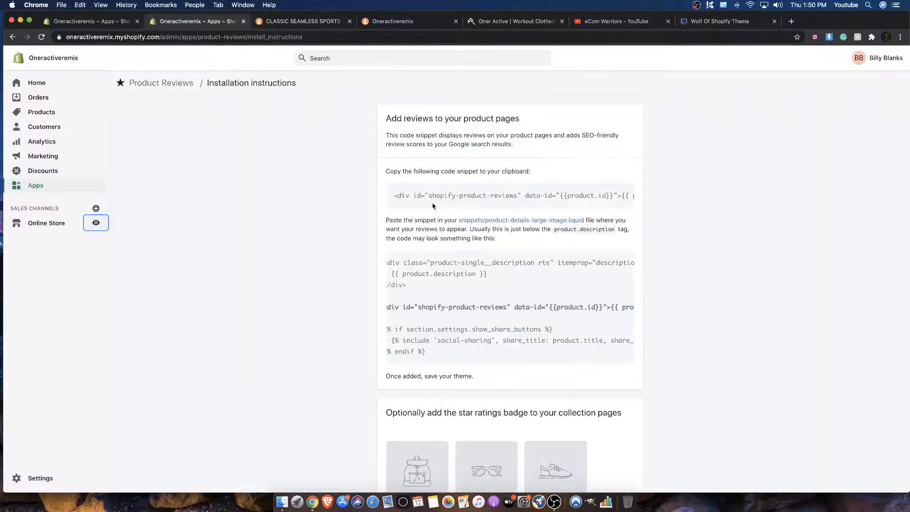
{"action": "left_click_drag", "start_coordinate": [439, 341], "coordinate": [529, 368]}
{"action": "scroll", "coordinate": [520, 357], "scroll_direction": "down", "scroll_amount": 5}
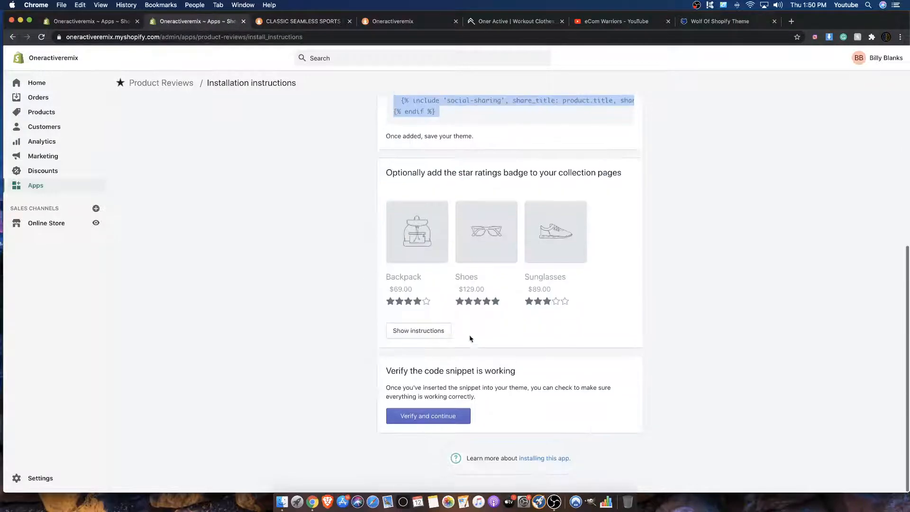
{"action": "scroll", "coordinate": [471, 338], "scroll_direction": "up", "scroll_amount": 5}
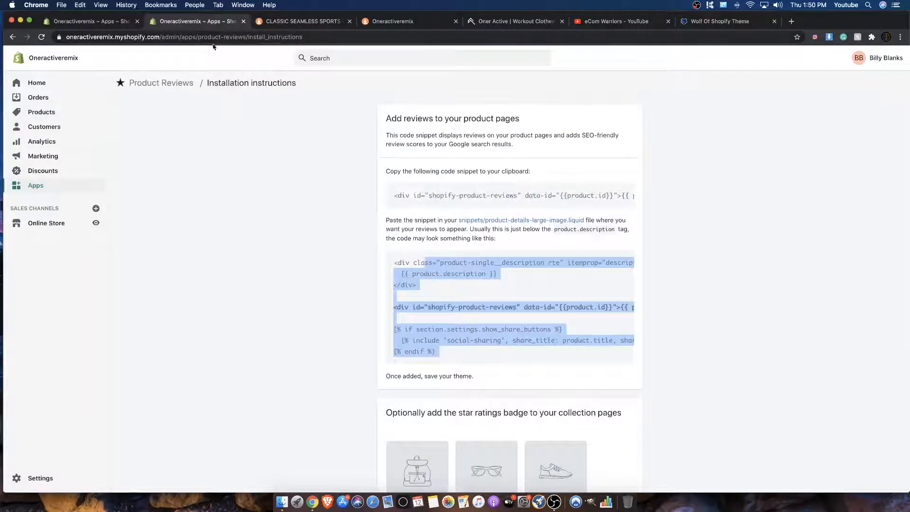
{"action": "left_click", "coordinate": [243, 21]}
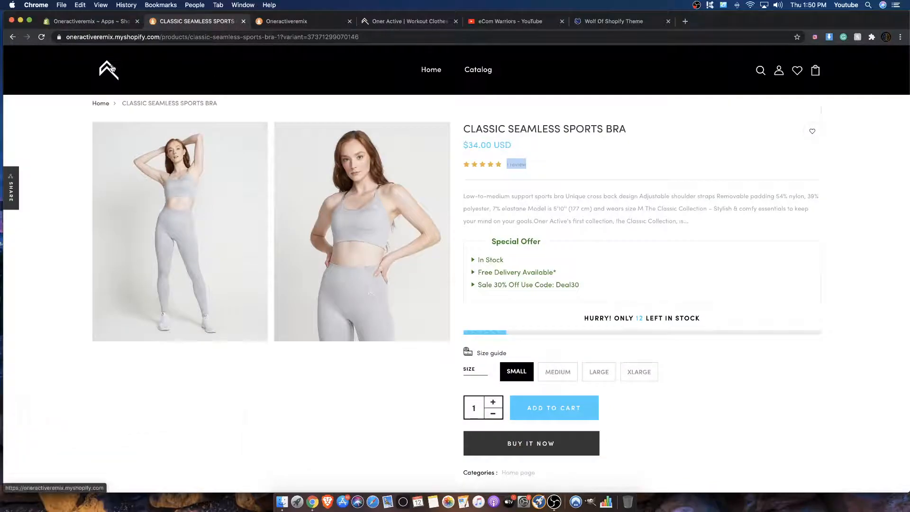
Step: Look over the Wolf Of Shopify package page
{"action": "left_click", "coordinate": [613, 21]}
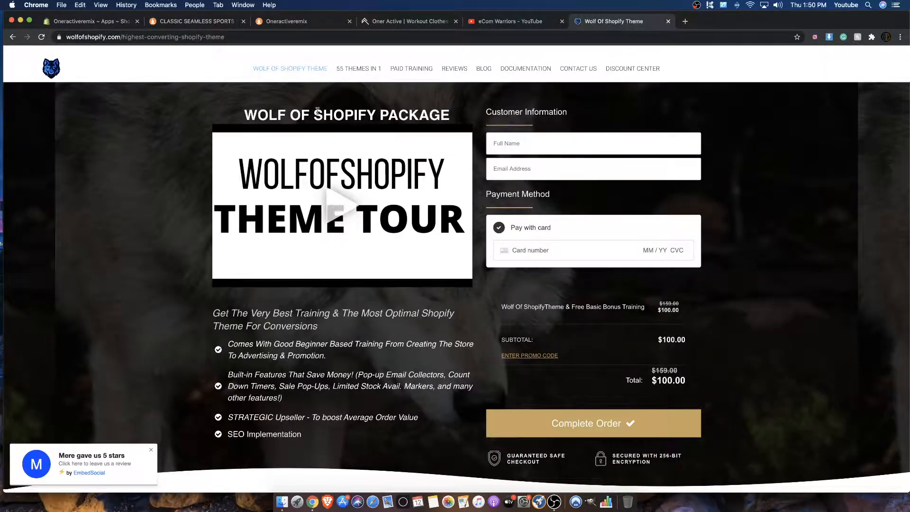
{"action": "scroll", "coordinate": [318, 111], "scroll_direction": "down", "scroll_amount": 15}
{"action": "scroll", "coordinate": [317, 109], "scroll_direction": "up", "scroll_amount": 15}
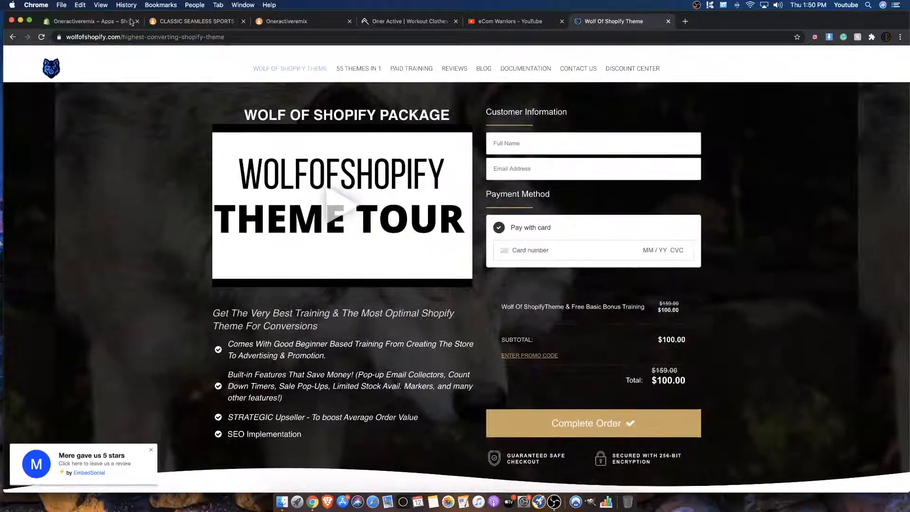
Step: Return to the storefront's home page, hide the preview bar and examine the product sections down to Woman's
{"action": "left_click", "coordinate": [190, 21]}
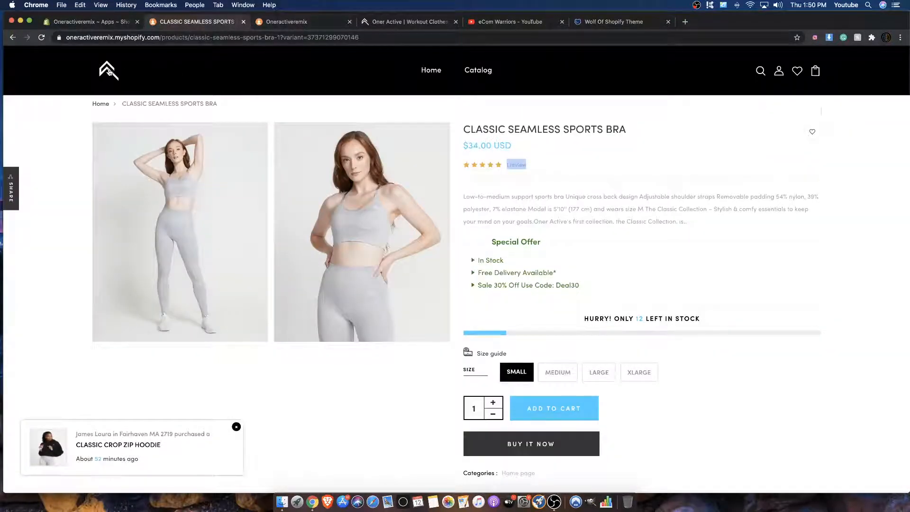
{"action": "left_click", "coordinate": [109, 71]}
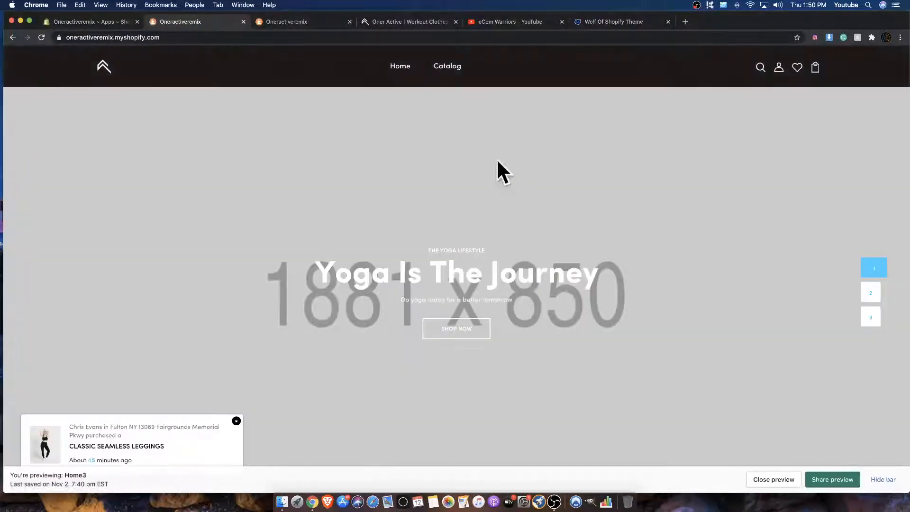
{"action": "scroll", "coordinate": [493, 163], "scroll_direction": "down", "scroll_amount": 20}
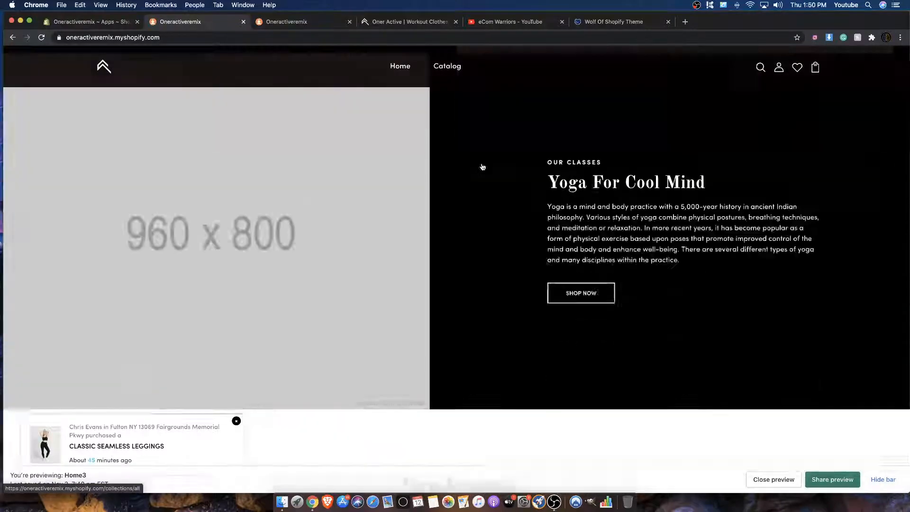
{"action": "scroll", "coordinate": [482, 167], "scroll_direction": "down", "scroll_amount": 15}
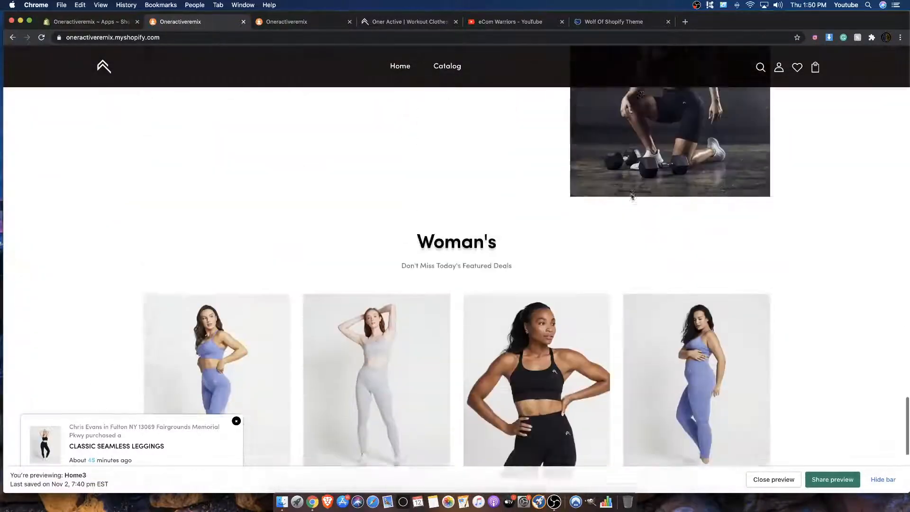
{"action": "scroll", "coordinate": [632, 195], "scroll_direction": "up", "scroll_amount": 15}
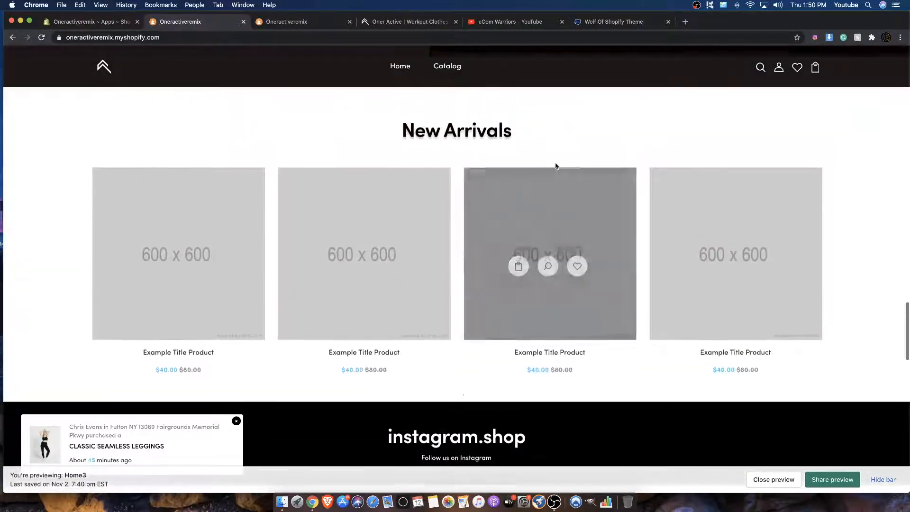
{"action": "left_click", "coordinate": [883, 480]}
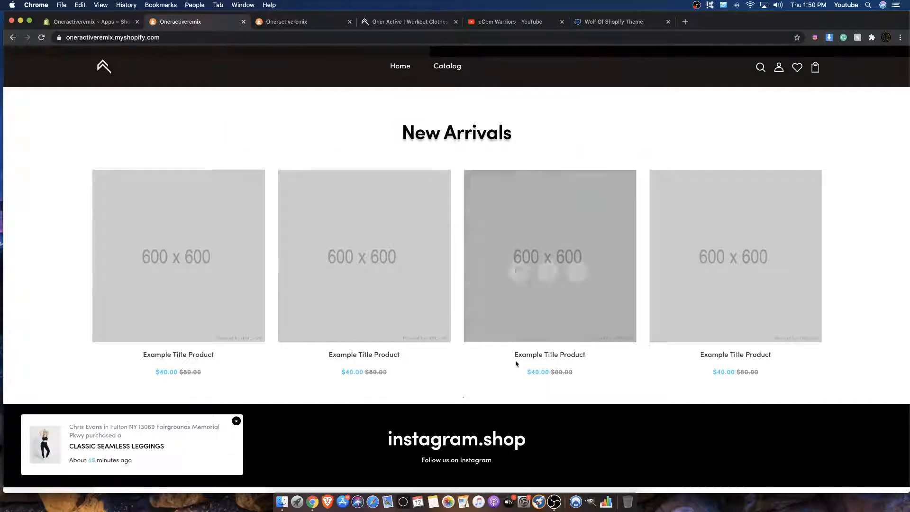
{"action": "scroll", "coordinate": [431, 345], "scroll_direction": "down", "scroll_amount": 10}
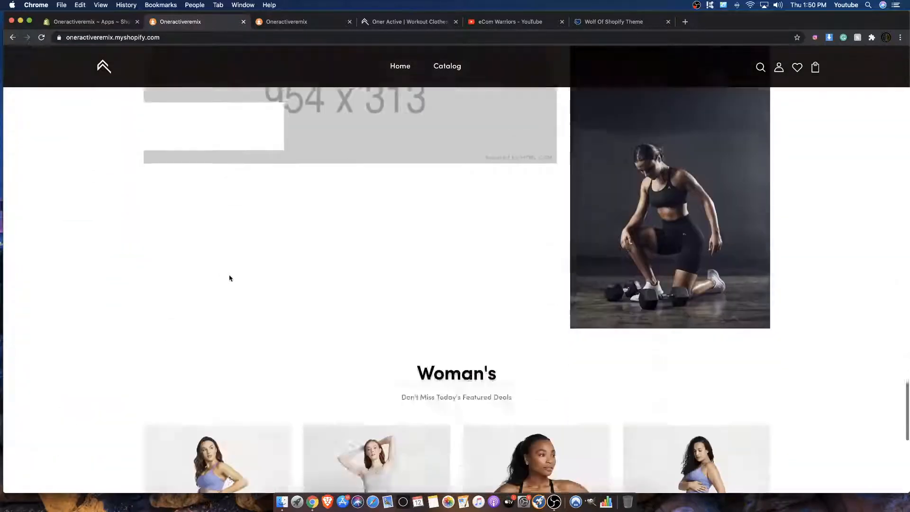
{"action": "scroll", "coordinate": [229, 278], "scroll_direction": "down", "scroll_amount": 8}
{"action": "scroll", "coordinate": [229, 278], "scroll_direction": "up", "scroll_amount": 3}
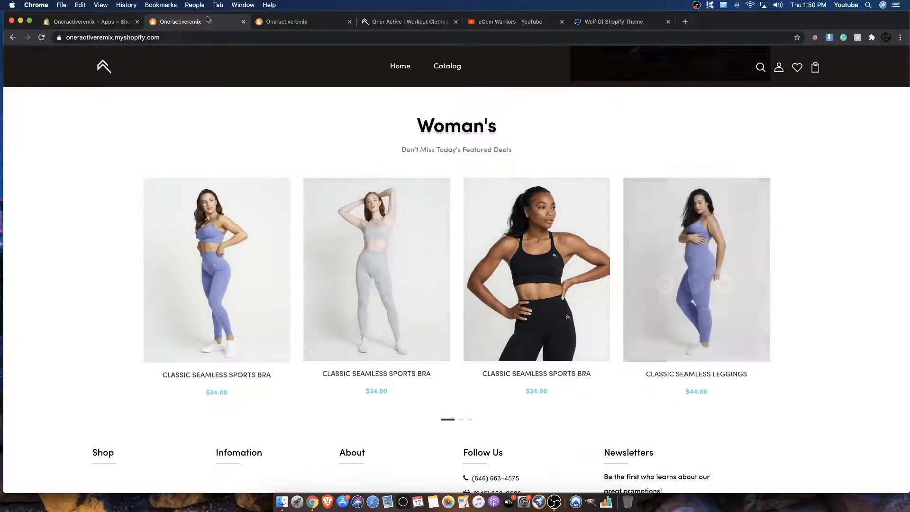
Step: Open the Themes page of the online store in the Shopify admin and close both storefront preview tabs
{"action": "left_click", "coordinate": [104, 24]}
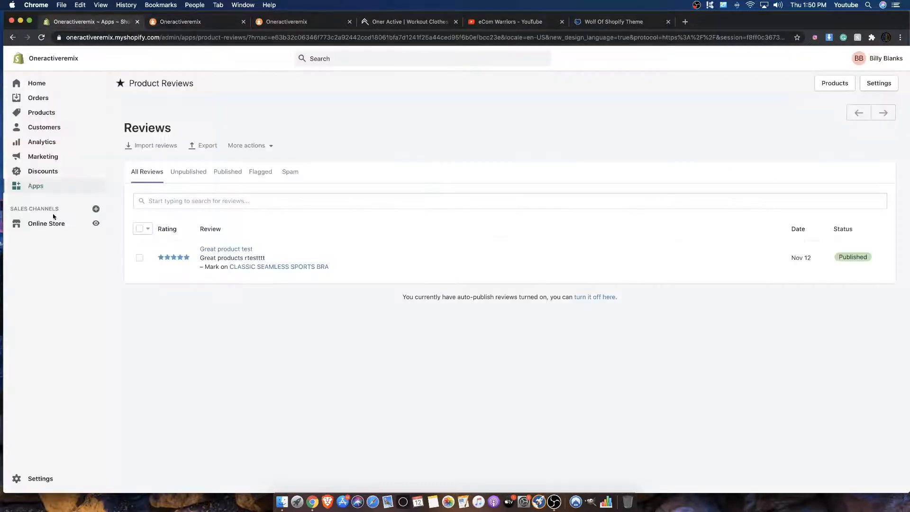
{"action": "left_click", "coordinate": [69, 224]}
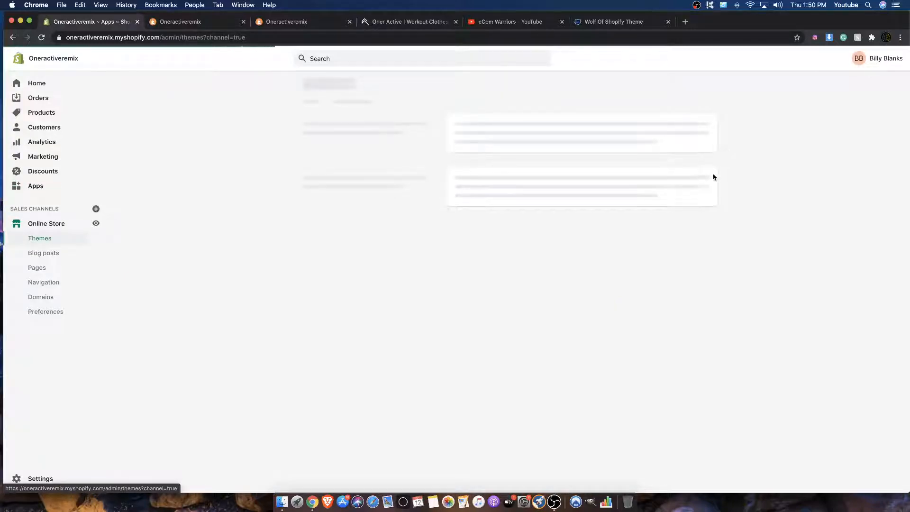
{"action": "left_click", "coordinate": [344, 23]}
{"action": "left_click", "coordinate": [350, 22]}
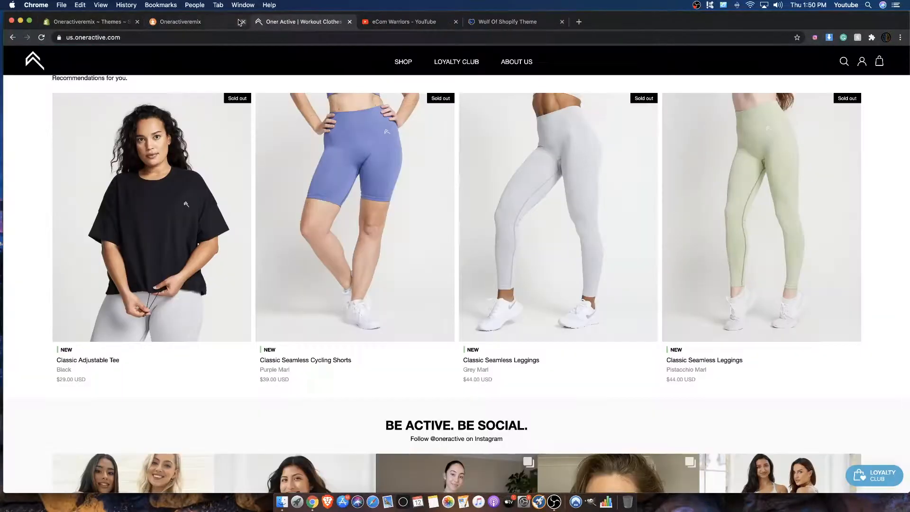
{"action": "left_click", "coordinate": [233, 22]}
{"action": "left_click", "coordinate": [243, 22]}
{"action": "left_click", "coordinate": [92, 24]}
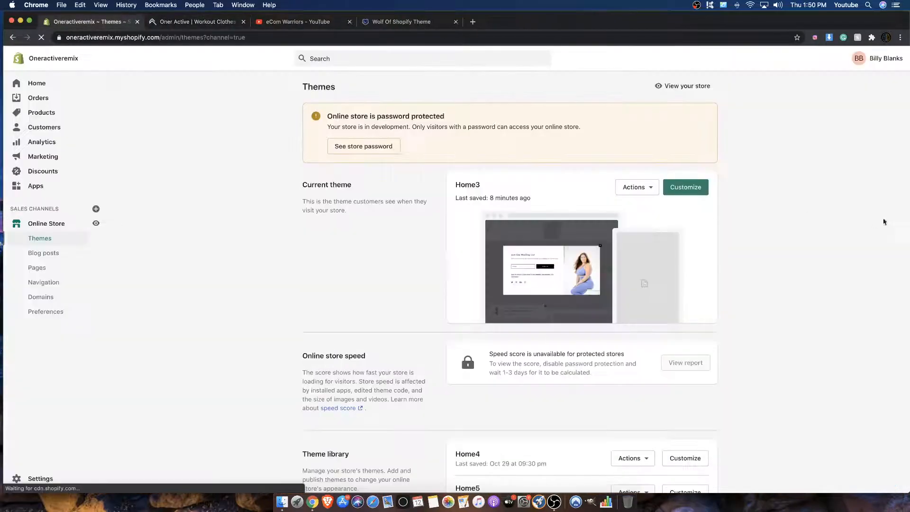
Step: Open the Home3 theme for customization and examine the Woman's product section in the home page preview
{"action": "left_click", "coordinate": [687, 188]}
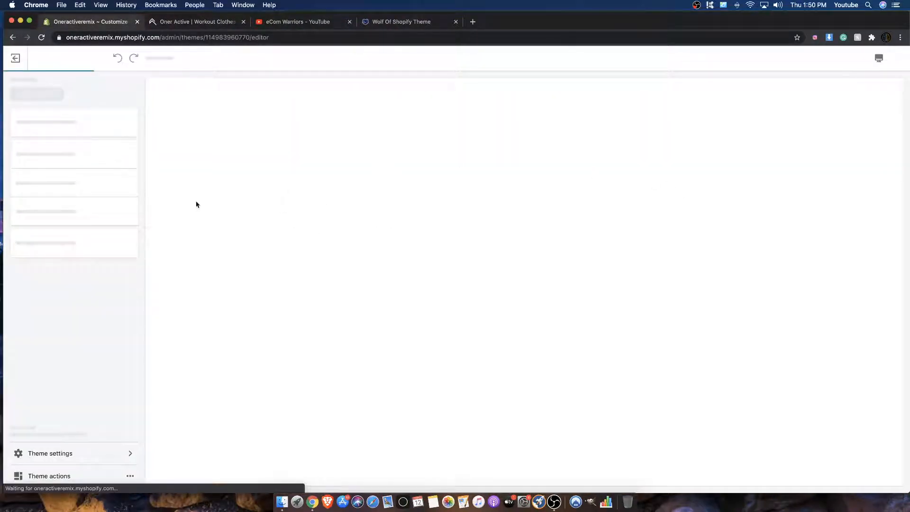
{"action": "scroll", "coordinate": [196, 203], "scroll_direction": "down", "scroll_amount": 10}
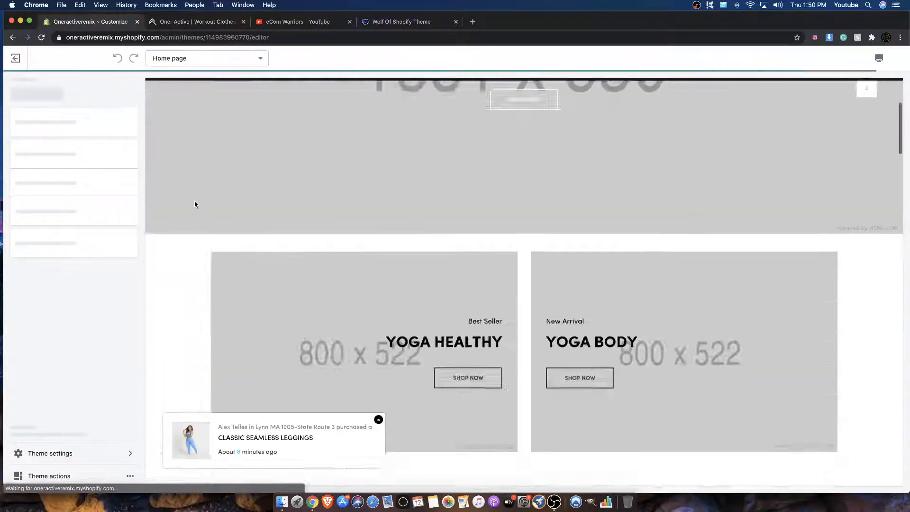
{"action": "scroll", "coordinate": [196, 204], "scroll_direction": "down", "scroll_amount": 10}
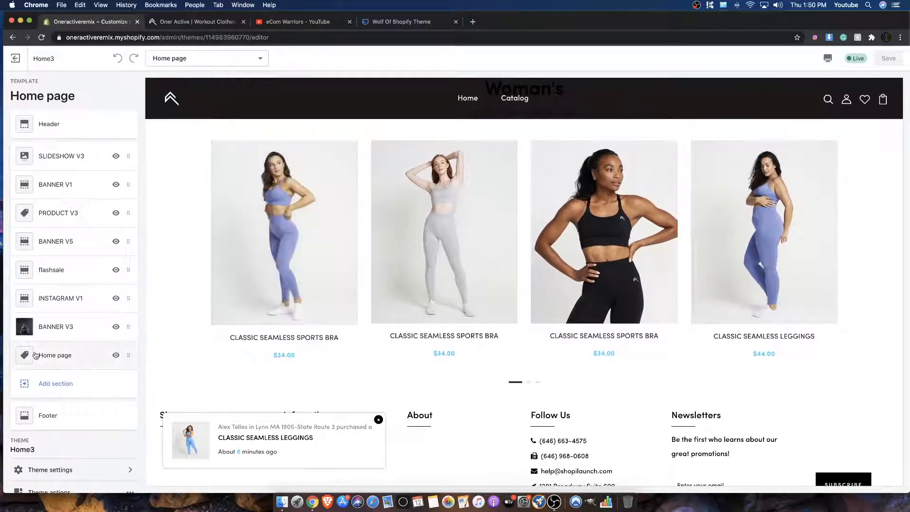
{"action": "scroll", "coordinate": [160, 288], "scroll_direction": "down", "scroll_amount": 3}
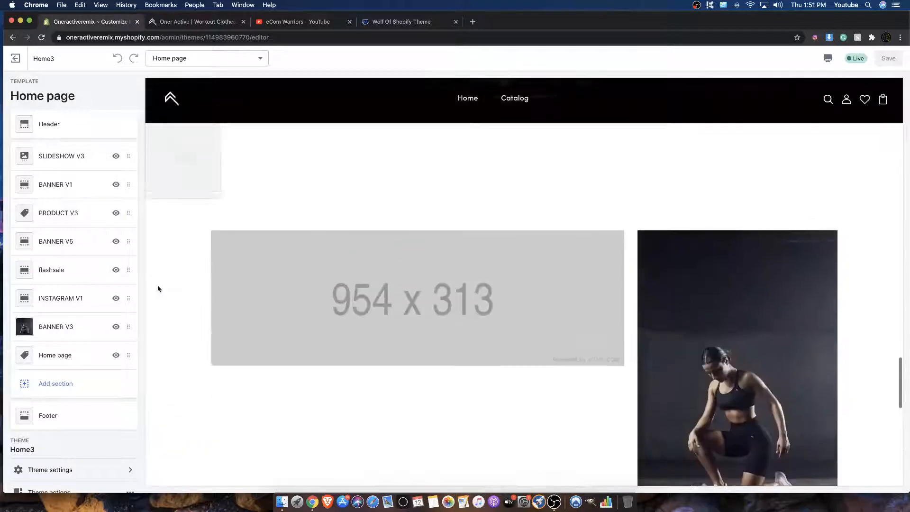
{"action": "scroll", "coordinate": [157, 286], "scroll_direction": "up", "scroll_amount": 5}
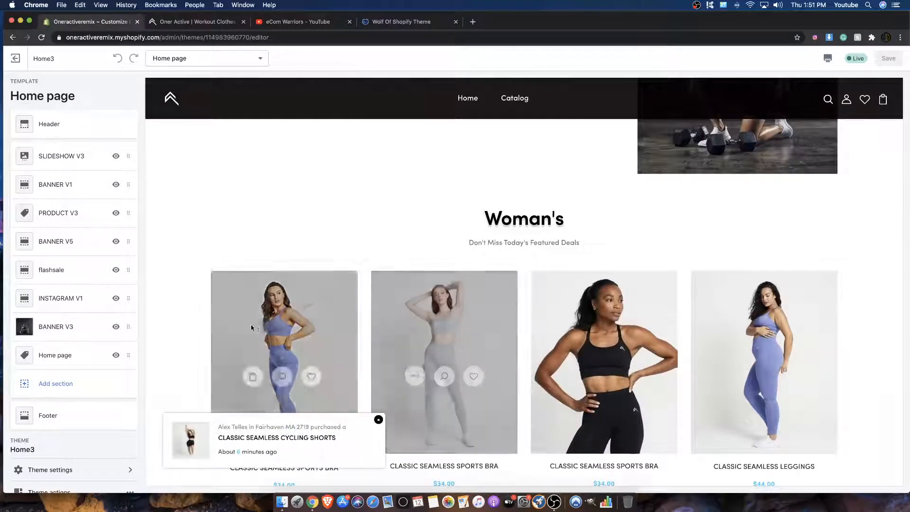
{"action": "scroll", "coordinate": [249, 328], "scroll_direction": "down", "scroll_amount": 3}
Step: Open the settings of the Home page section that shows the Woman's products
{"action": "left_click", "coordinate": [212, 341]}
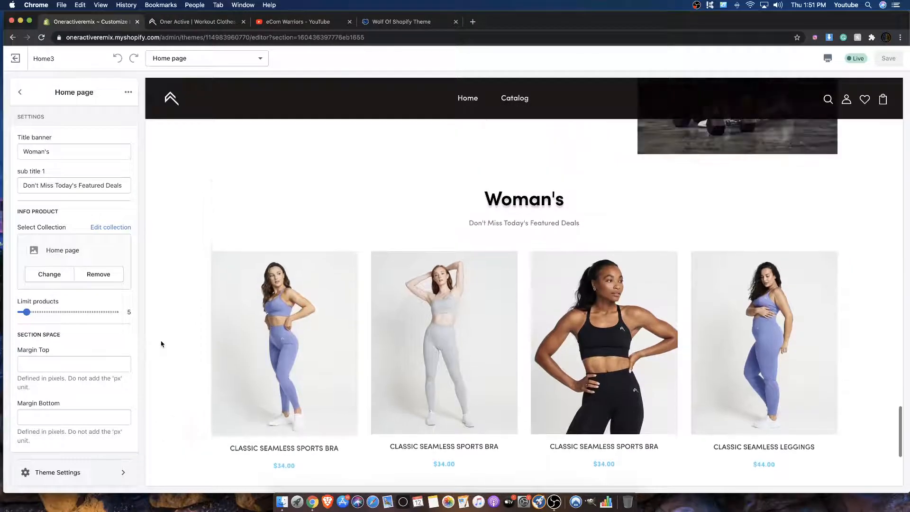
{"action": "left_click", "coordinate": [20, 92]}
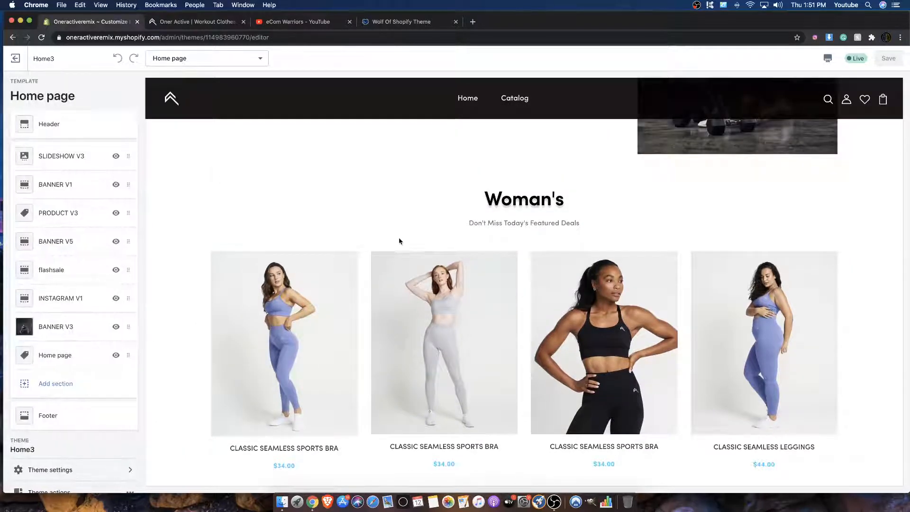
{"action": "scroll", "coordinate": [399, 237], "scroll_direction": "down", "scroll_amount": 4}
{"action": "left_click", "coordinate": [84, 351]}
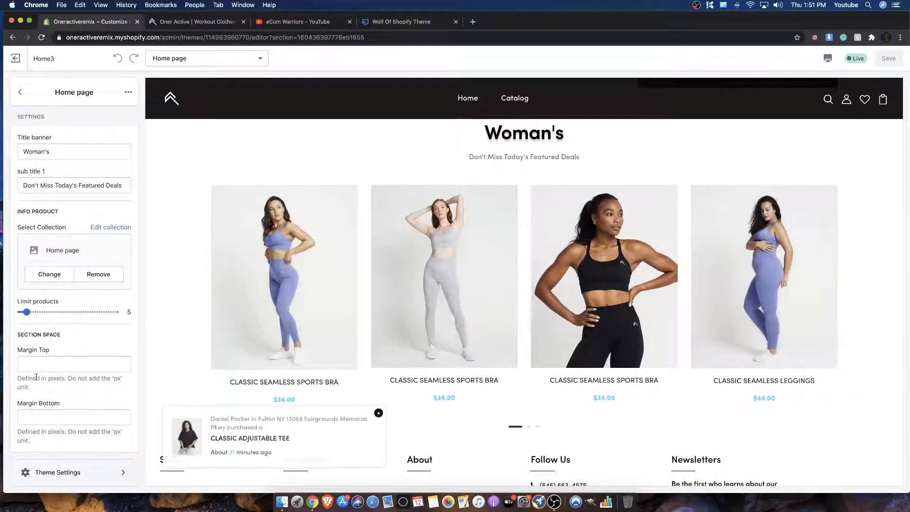
Step: Open the theme settings, change the product item style to Style 1 and save the theme
{"action": "left_click", "coordinate": [46, 472]}
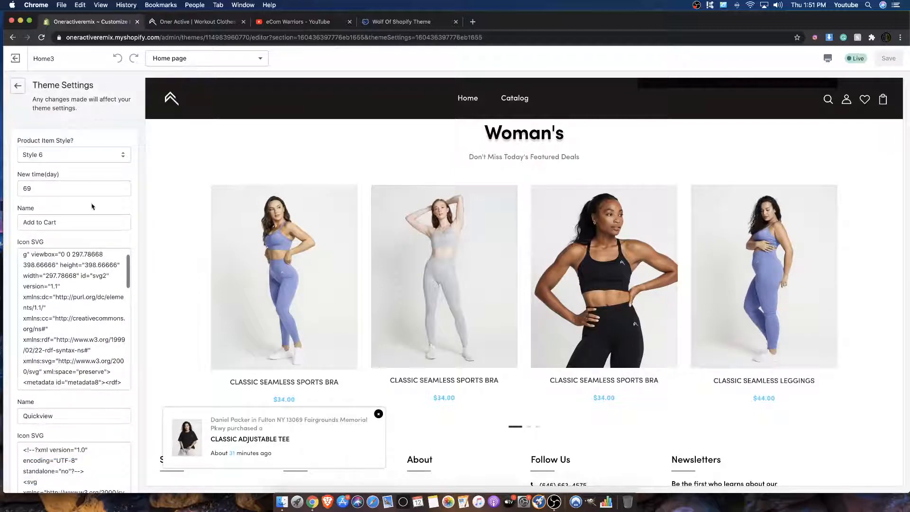
{"action": "left_click", "coordinate": [17, 92]}
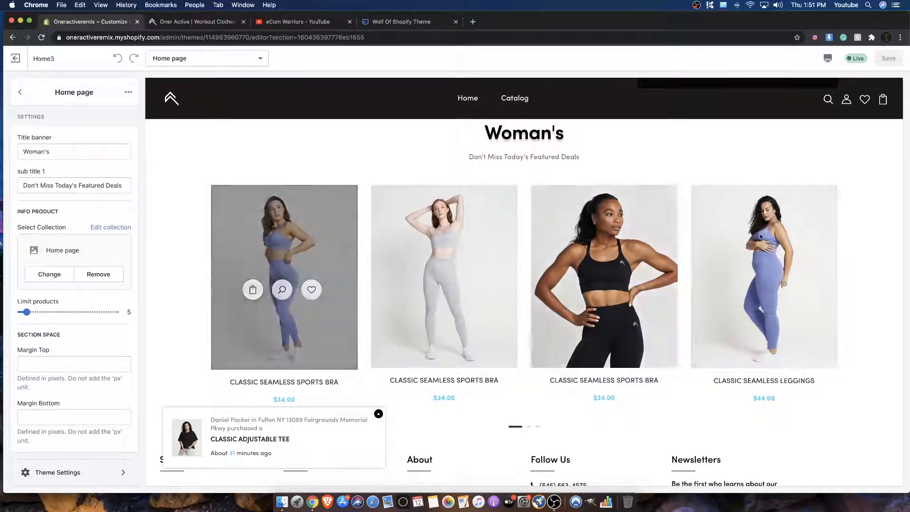
{"action": "left_click", "coordinate": [109, 472]}
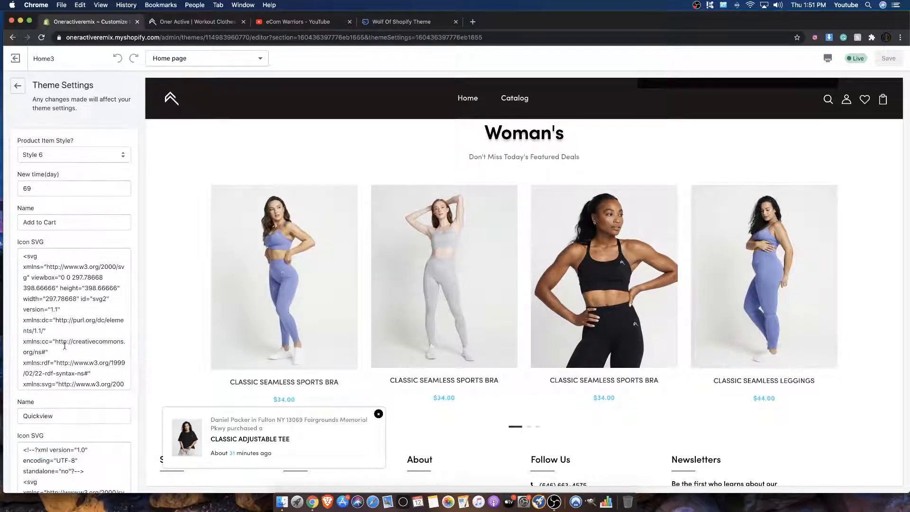
{"action": "left_click", "coordinate": [54, 157]}
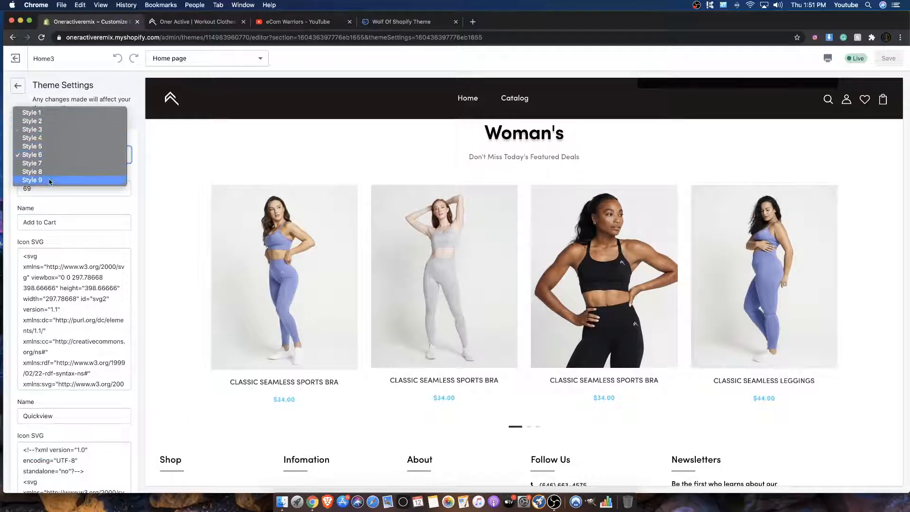
{"action": "left_click", "coordinate": [204, 171]}
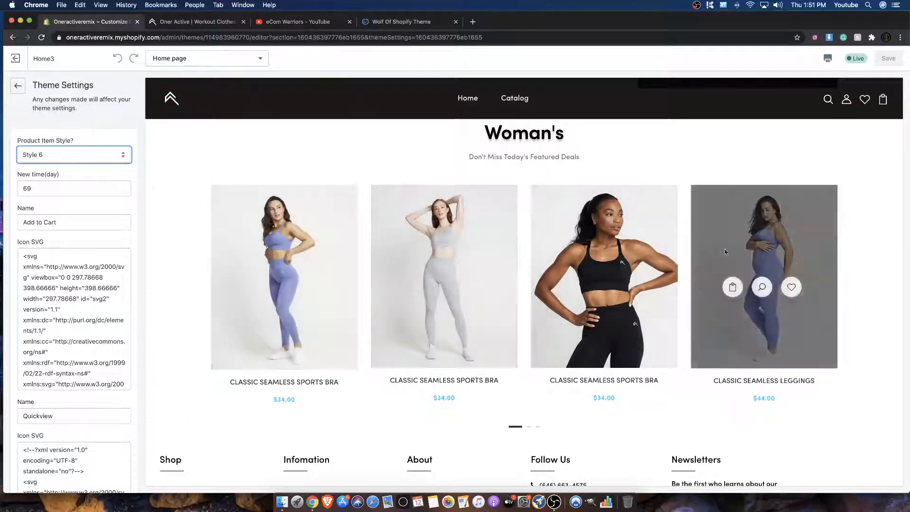
{"action": "left_click", "coordinate": [113, 163]}
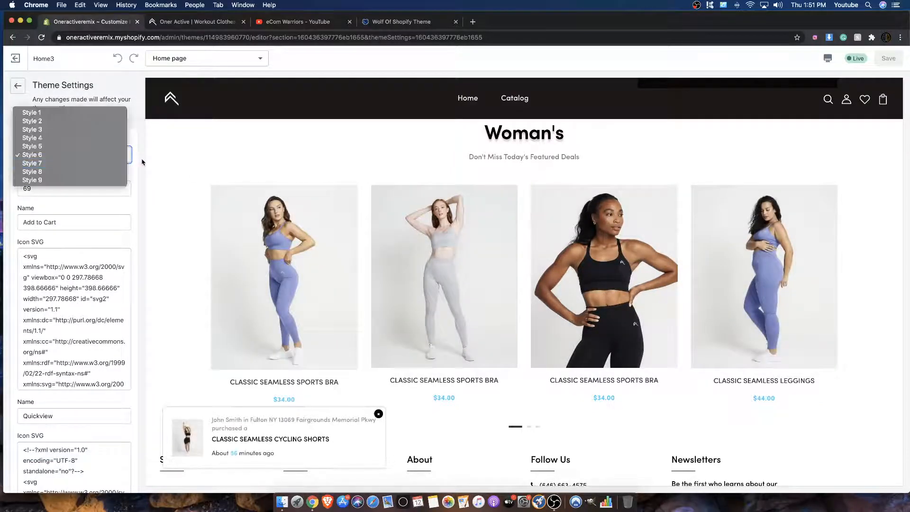
{"action": "left_click", "coordinate": [43, 116]}
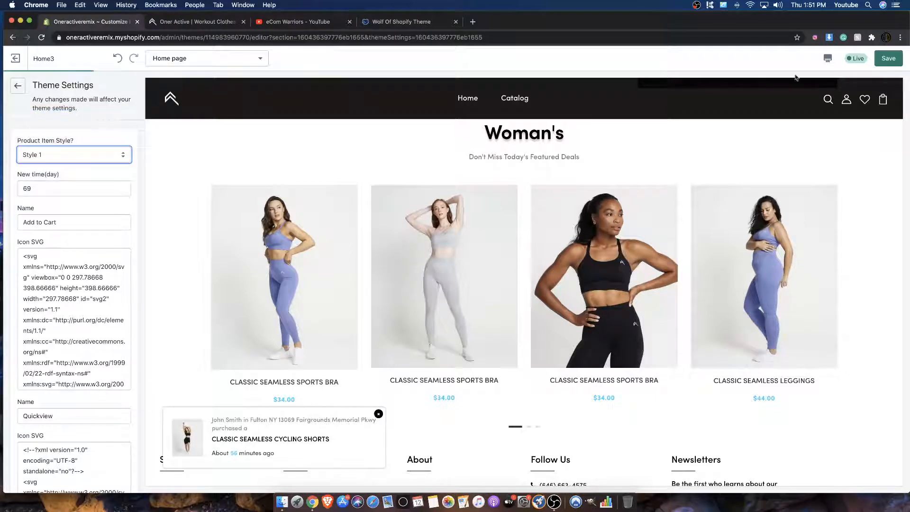
{"action": "left_click", "coordinate": [888, 57]}
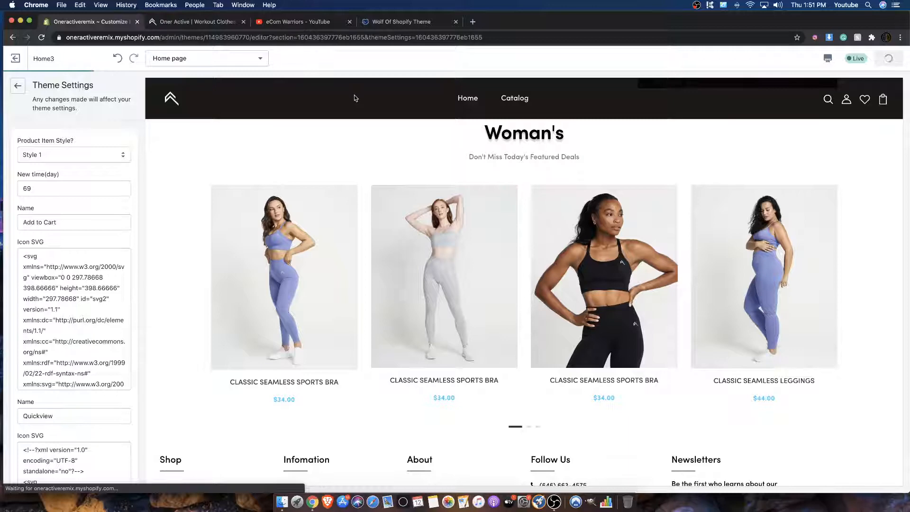
Step: Examine the Woman's product cards' hover icons in the preview and the wishlist, cart, quickview and select option settings for Style 1
{"action": "mouse_move", "coordinate": [301, 255]}
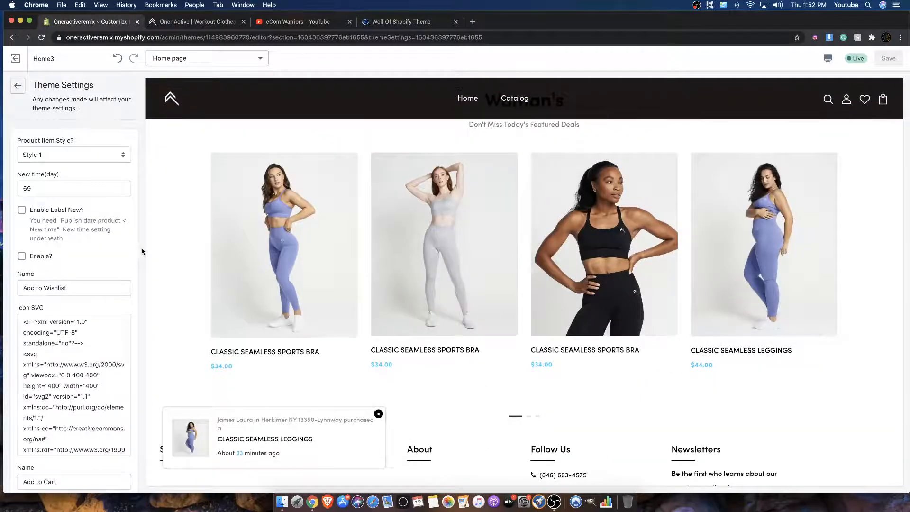
{"action": "mouse_move", "coordinate": [234, 264]}
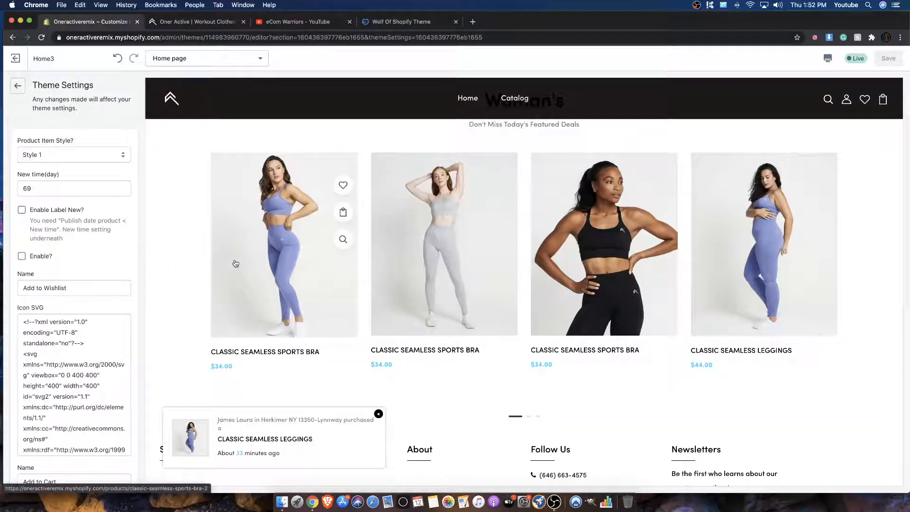
{"action": "mouse_move", "coordinate": [610, 275]}
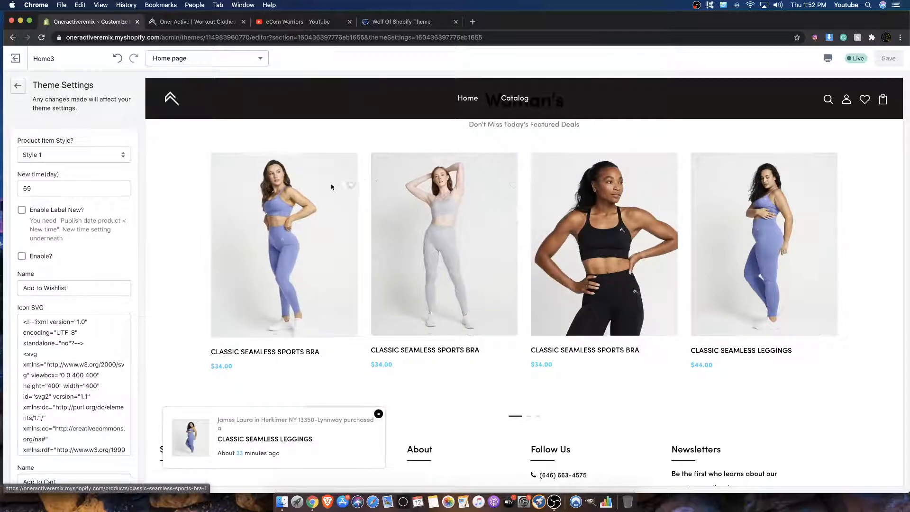
{"action": "mouse_move", "coordinate": [342, 185]}
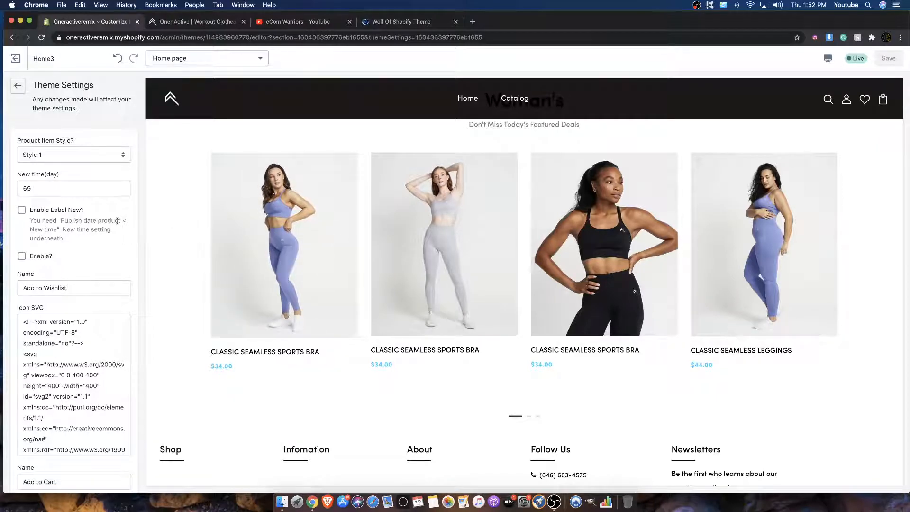
{"action": "scroll", "coordinate": [71, 213], "scroll_direction": "down", "scroll_amount": 6}
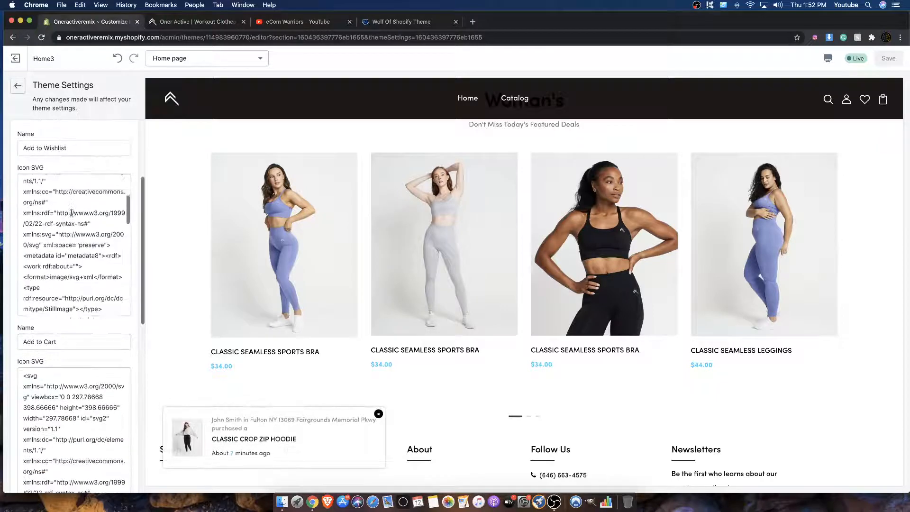
{"action": "scroll", "coordinate": [71, 213], "scroll_direction": "down", "scroll_amount": 10}
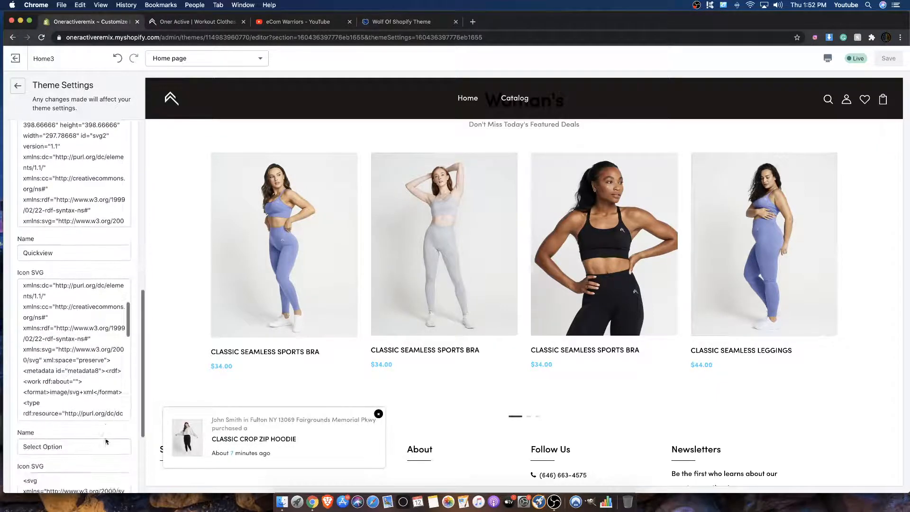
{"action": "scroll", "coordinate": [107, 442], "scroll_direction": "down", "scroll_amount": 3}
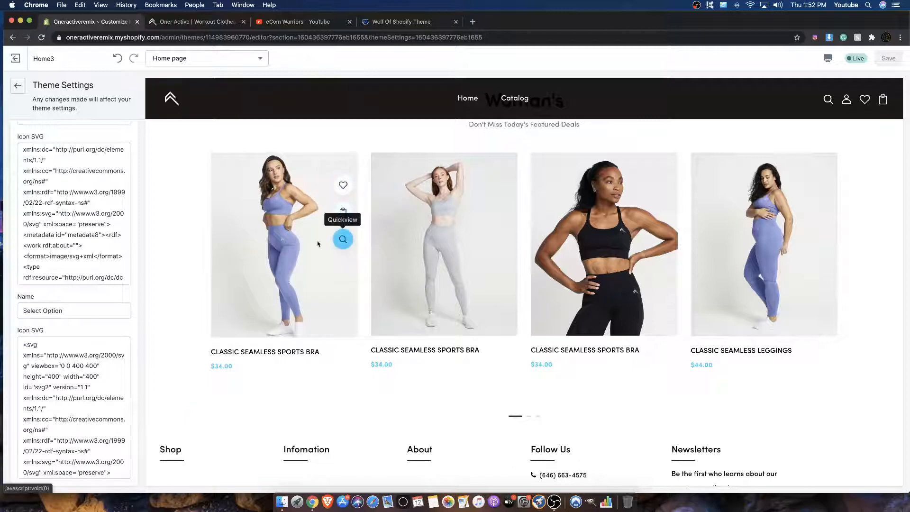
{"action": "scroll", "coordinate": [66, 284], "scroll_direction": "up", "scroll_amount": 1}
{"action": "scroll", "coordinate": [66, 283], "scroll_direction": "down", "scroll_amount": 2}
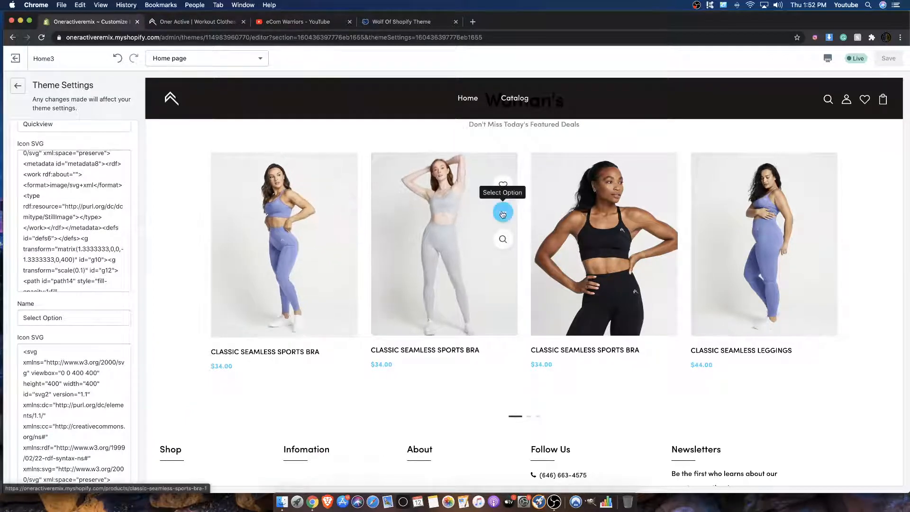
{"action": "scroll", "coordinate": [116, 334], "scroll_direction": "down", "scroll_amount": 5}
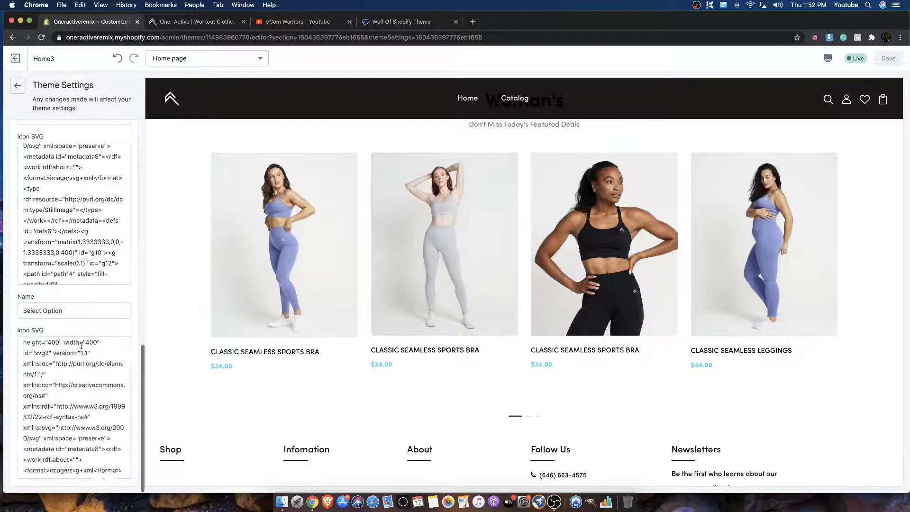
{"action": "scroll", "coordinate": [128, 317], "scroll_direction": "down", "scroll_amount": 6}
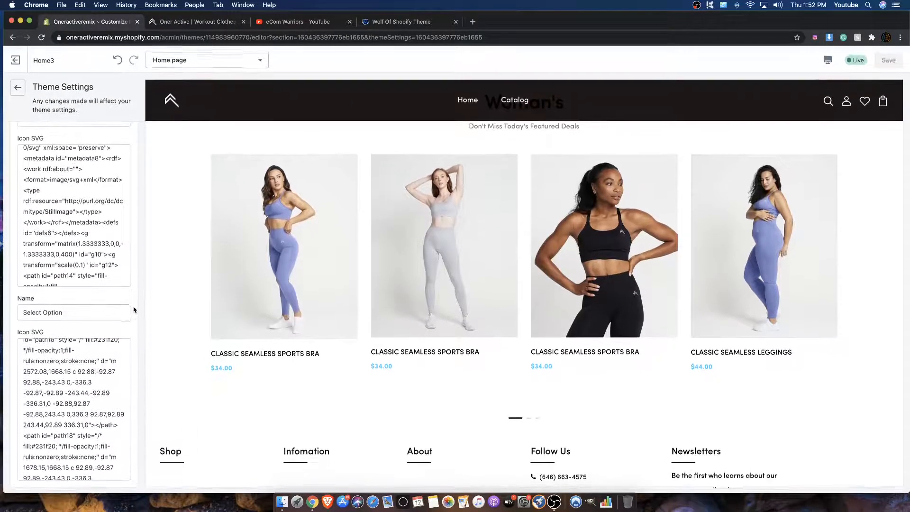
{"action": "scroll", "coordinate": [118, 309], "scroll_direction": "up", "scroll_amount": 7}
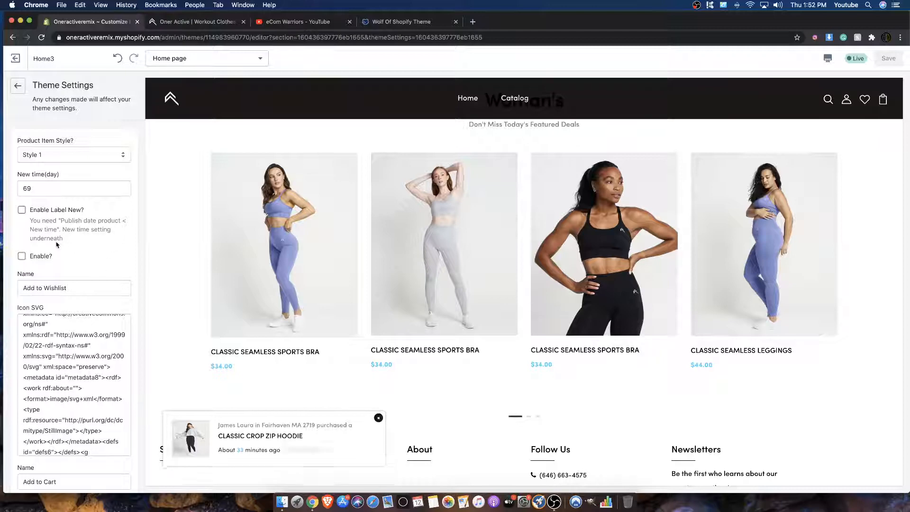
Step: Enable the New label for products, save the theme and check the Woman's product cards in the preview
{"action": "left_click_drag", "start_coordinate": [65, 241], "coordinate": [42, 228]}
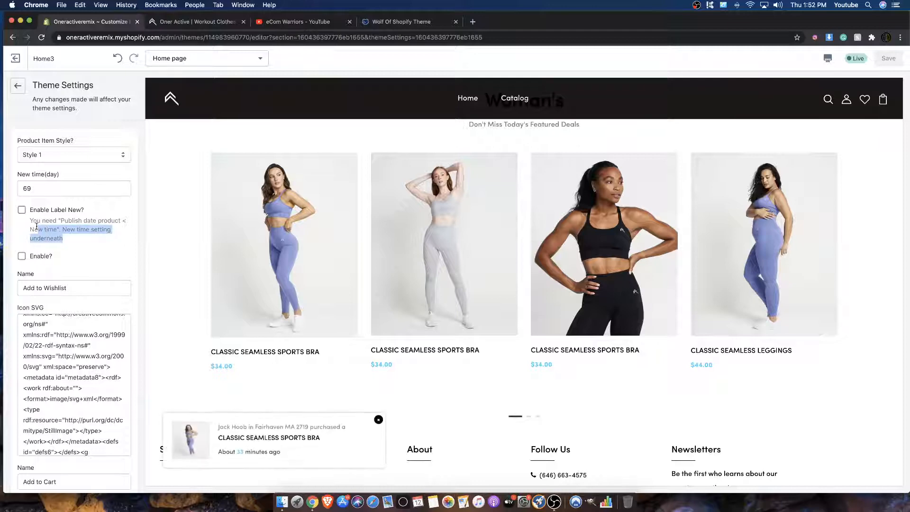
{"action": "left_click", "coordinate": [22, 211]}
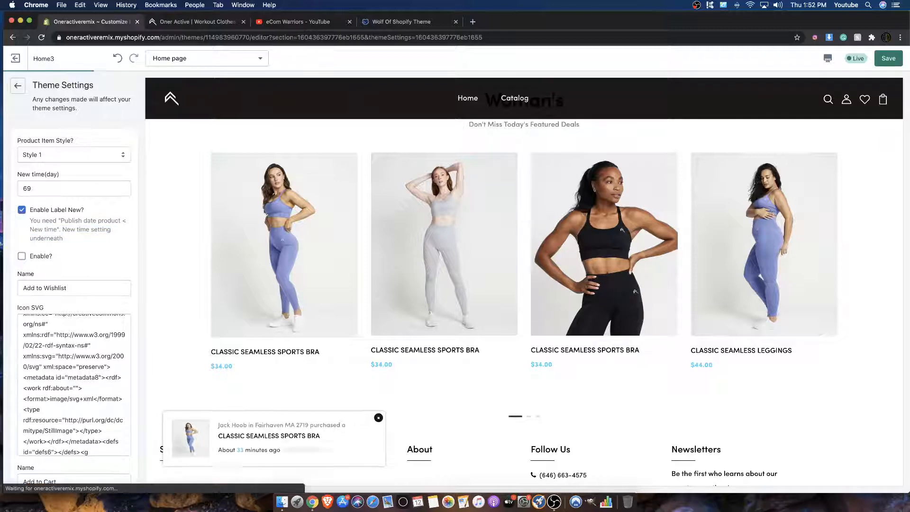
{"action": "left_click", "coordinate": [889, 60]}
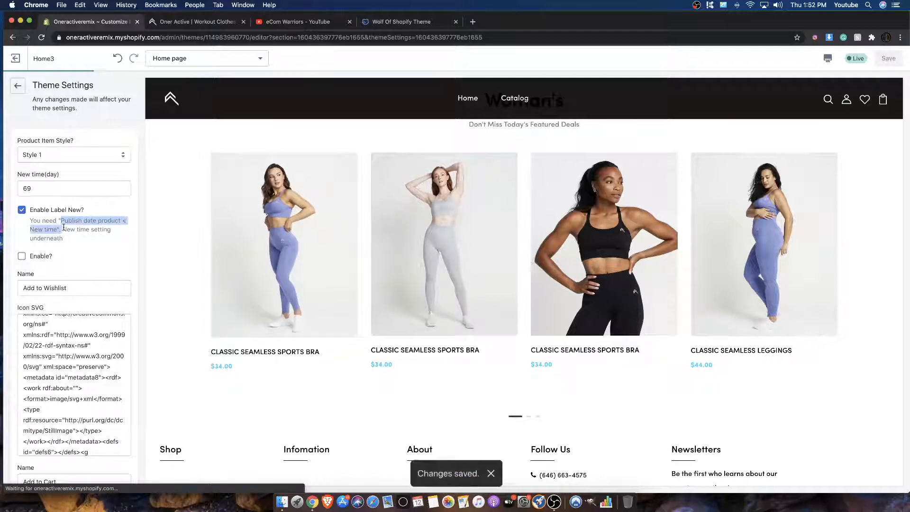
{"action": "left_click", "coordinate": [74, 226]}
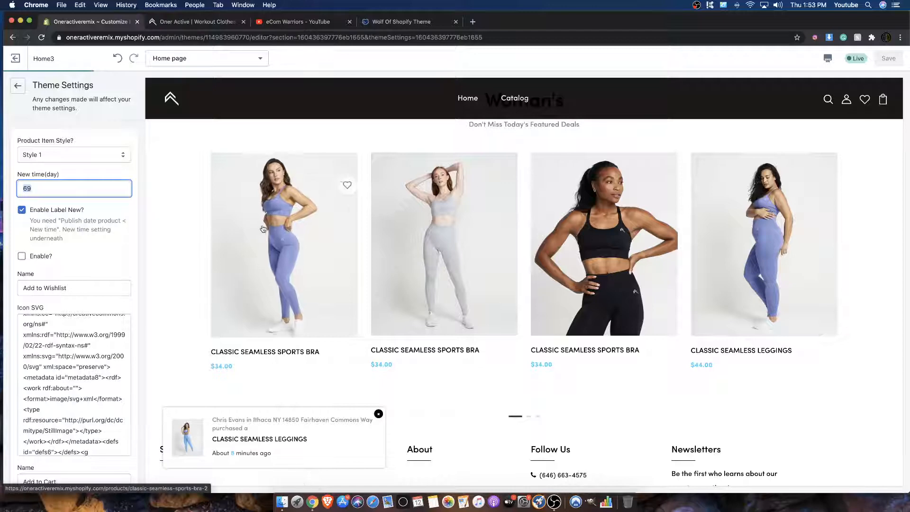
{"action": "scroll", "coordinate": [755, 222], "scroll_direction": "up", "scroll_amount": 2}
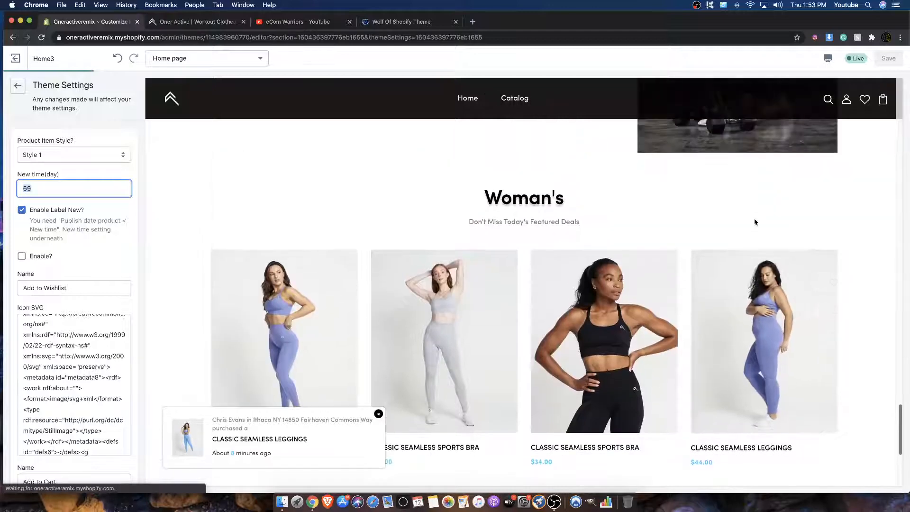
{"action": "scroll", "coordinate": [211, 162], "scroll_direction": "down", "scroll_amount": 3}
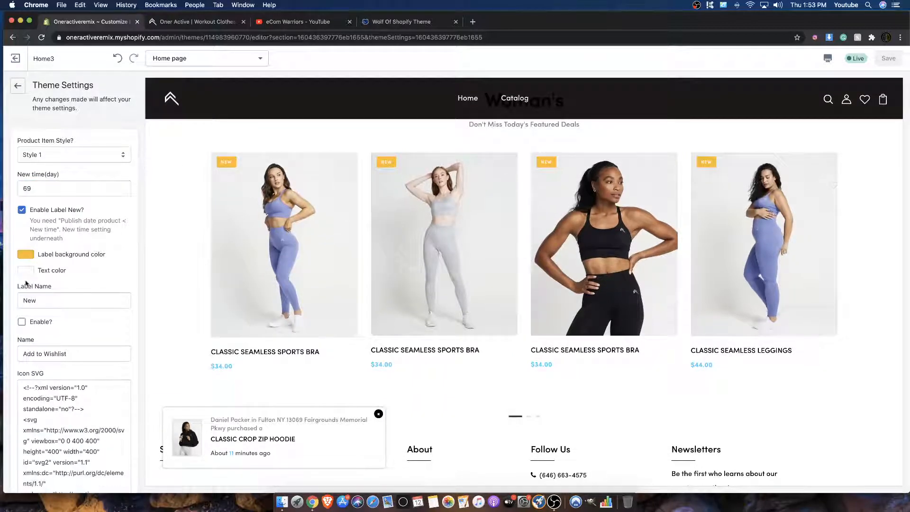
Step: Set the New label's background color to the light blue already used in the theme and save
{"action": "left_click", "coordinate": [26, 255]}
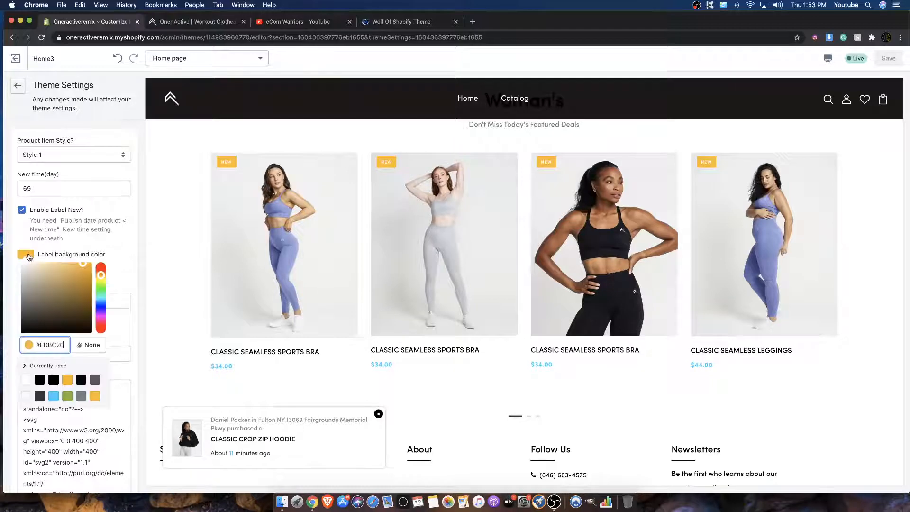
{"action": "left_click", "coordinate": [53, 397]}
{"action": "left_click", "coordinate": [123, 283]}
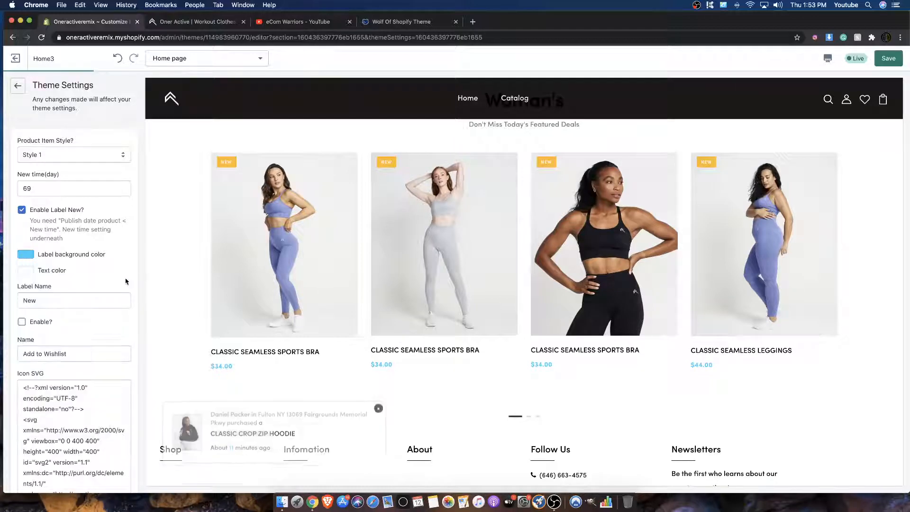
{"action": "left_click_drag", "start_coordinate": [35, 191], "coordinate": [20, 187]}
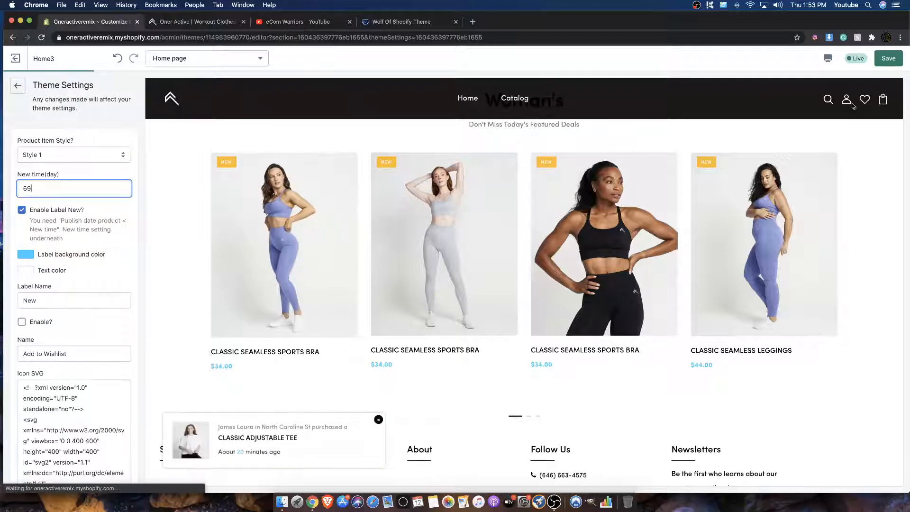
{"action": "left_click", "coordinate": [879, 64]}
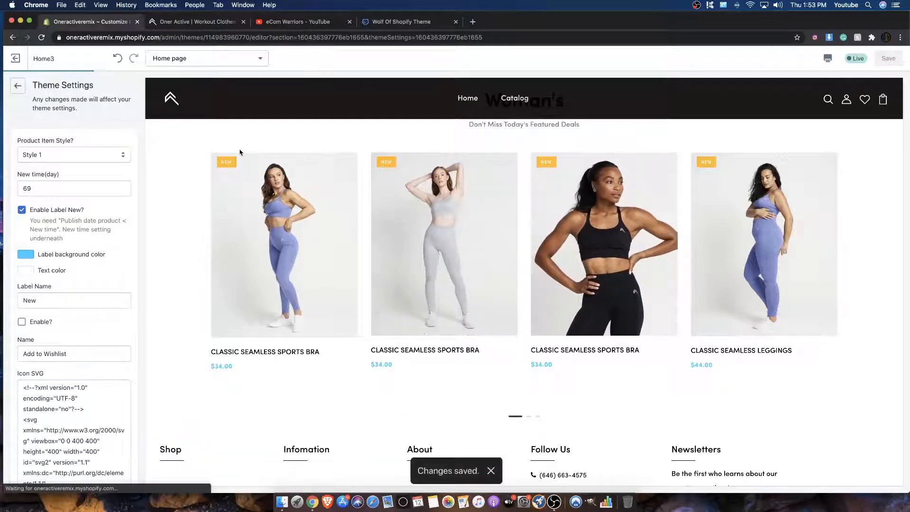
Step: Check the New label on the product cards, disable it and save the theme
{"action": "mouse_move", "coordinate": [238, 173]}
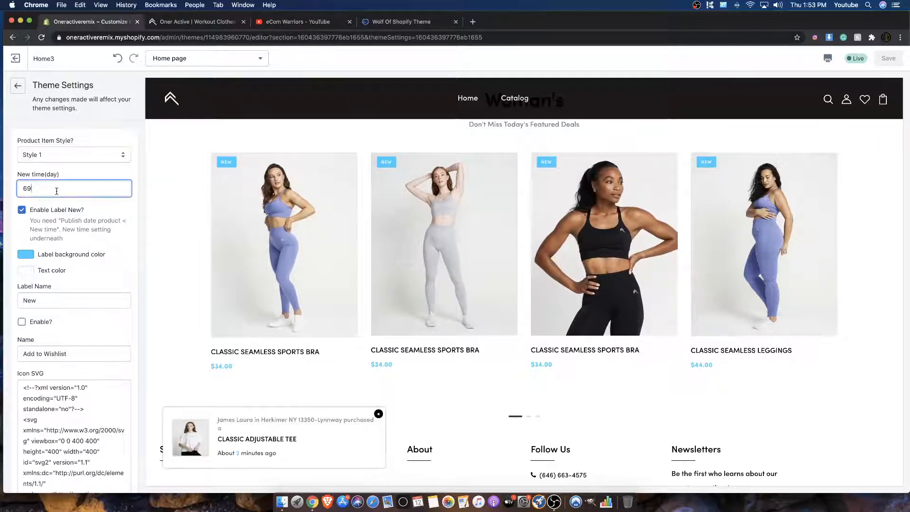
{"action": "left_click", "coordinate": [22, 210]}
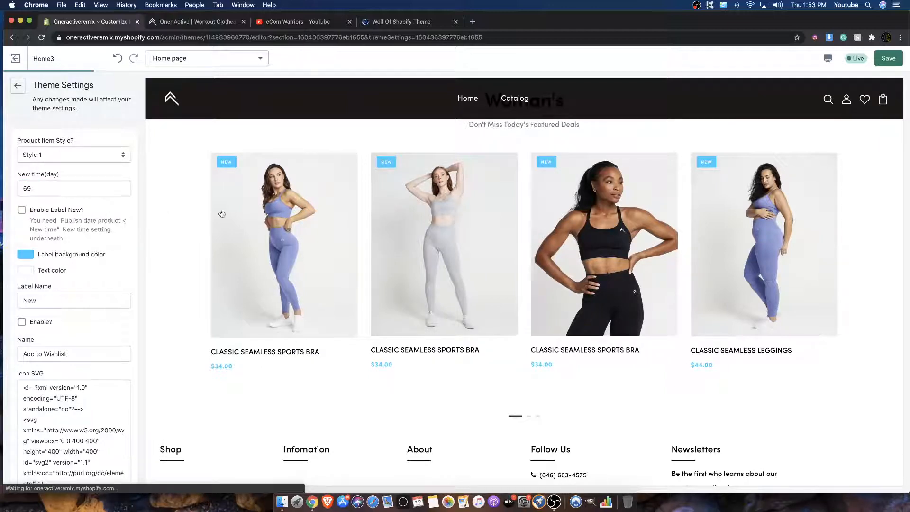
{"action": "left_click", "coordinate": [889, 58]}
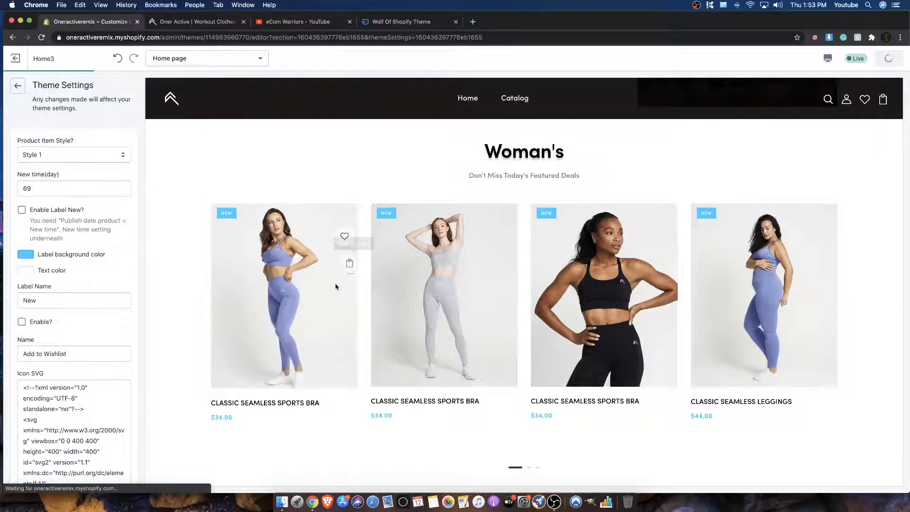
Step: Change the product item style to Style 2, save it and examine the Woman's product cards in the preview
{"action": "left_click", "coordinate": [58, 157]}
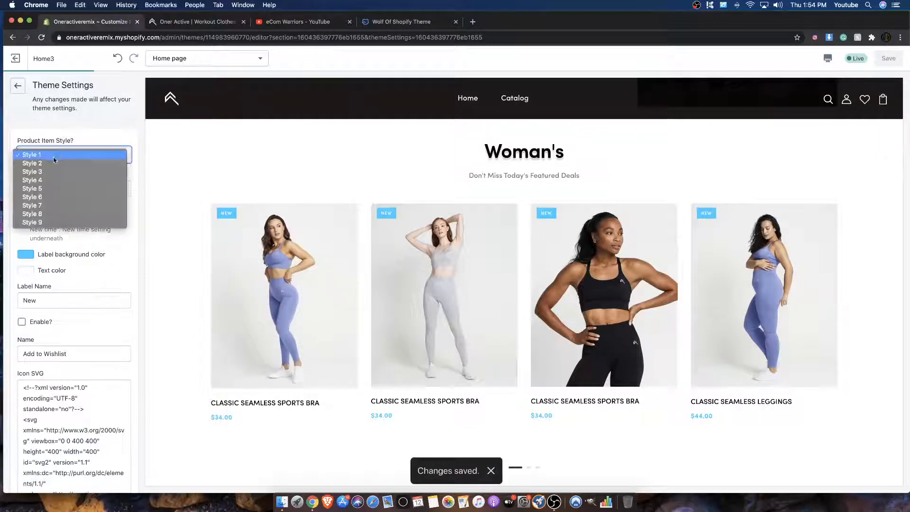
{"action": "left_click", "coordinate": [45, 164]}
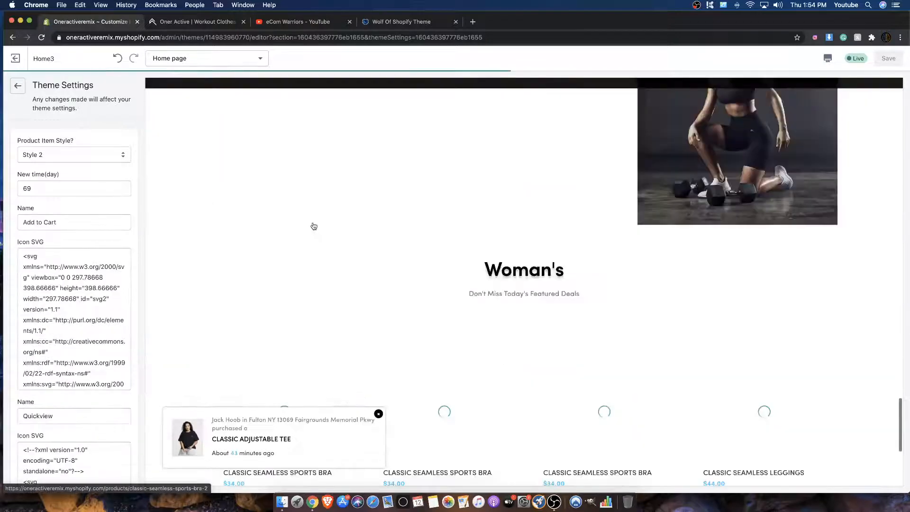
{"action": "mouse_move", "coordinate": [312, 221]}
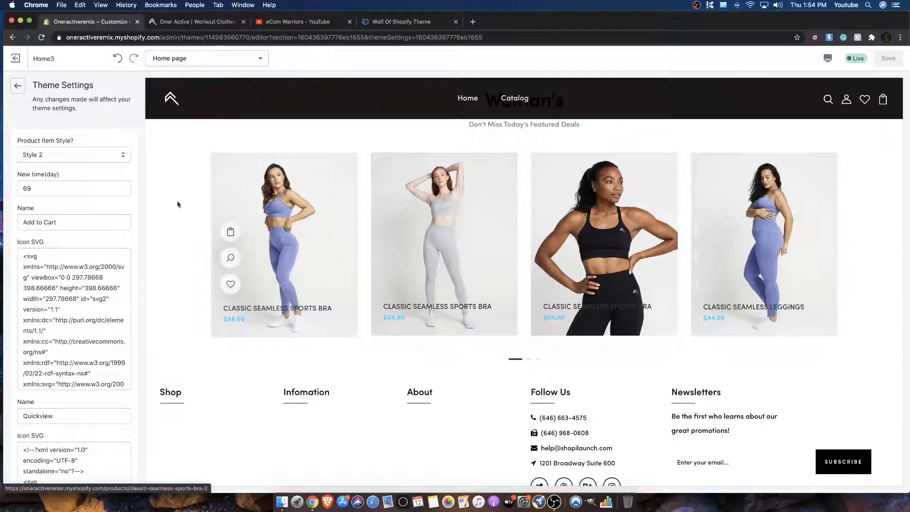
Step: Change the product item style to Style 3, save the theme and check the Woman's product cards in the preview
{"action": "left_click", "coordinate": [89, 155]}
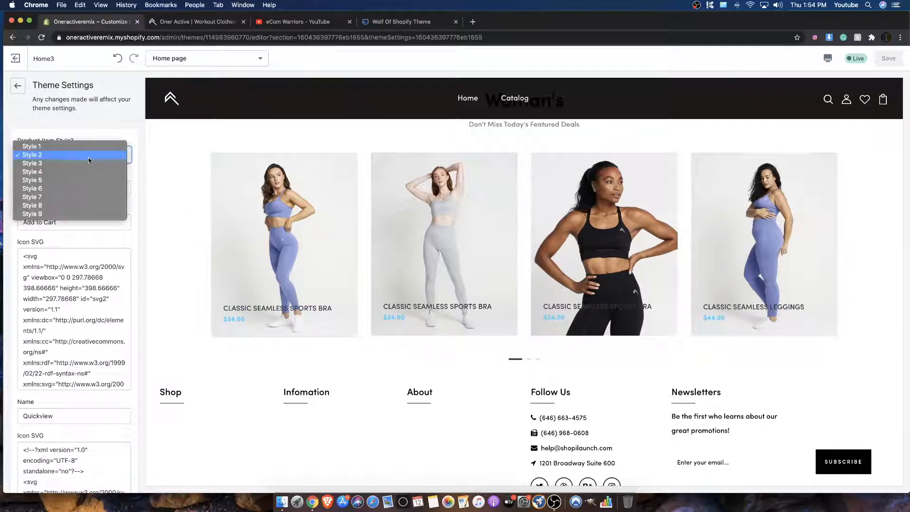
{"action": "left_click", "coordinate": [69, 164]}
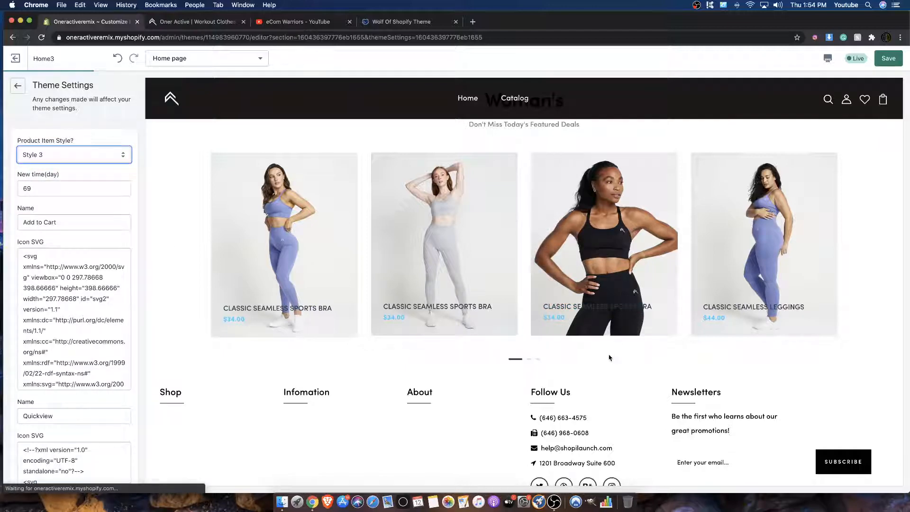
{"action": "left_click", "coordinate": [888, 59]}
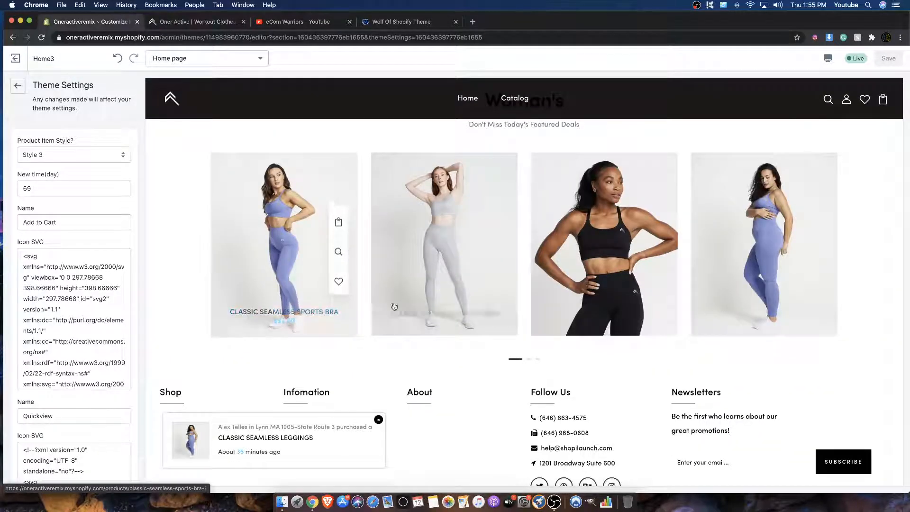
Step: Switch the product item style to Style 4, save it and examine how the Woman's product cards look
{"action": "left_click", "coordinate": [75, 156]}
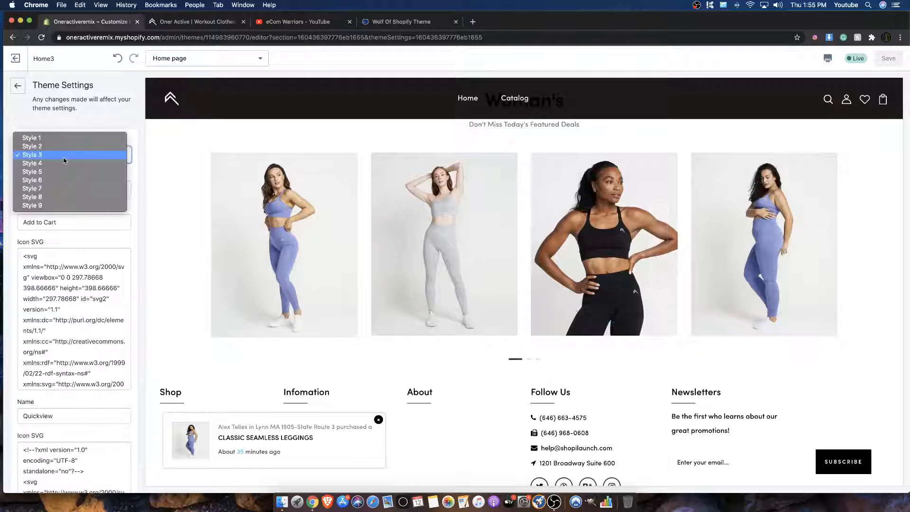
{"action": "left_click", "coordinate": [43, 164]}
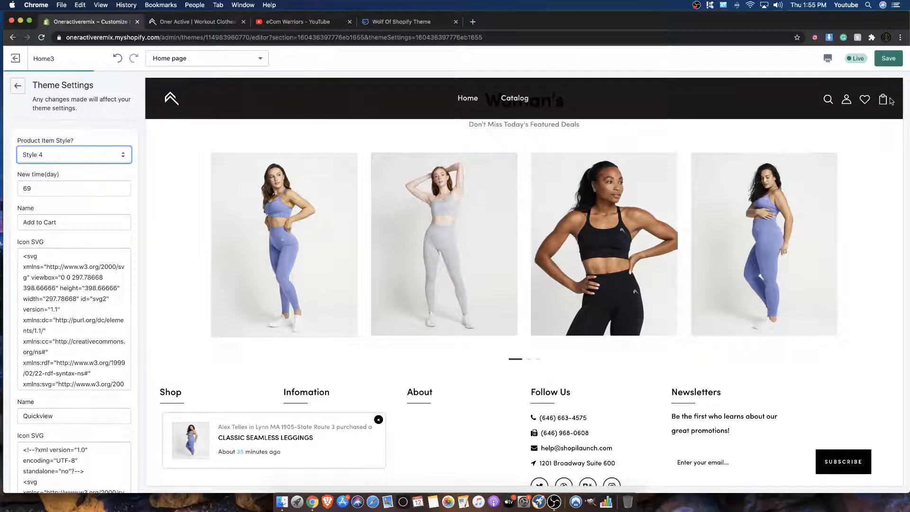
{"action": "left_click", "coordinate": [886, 62]}
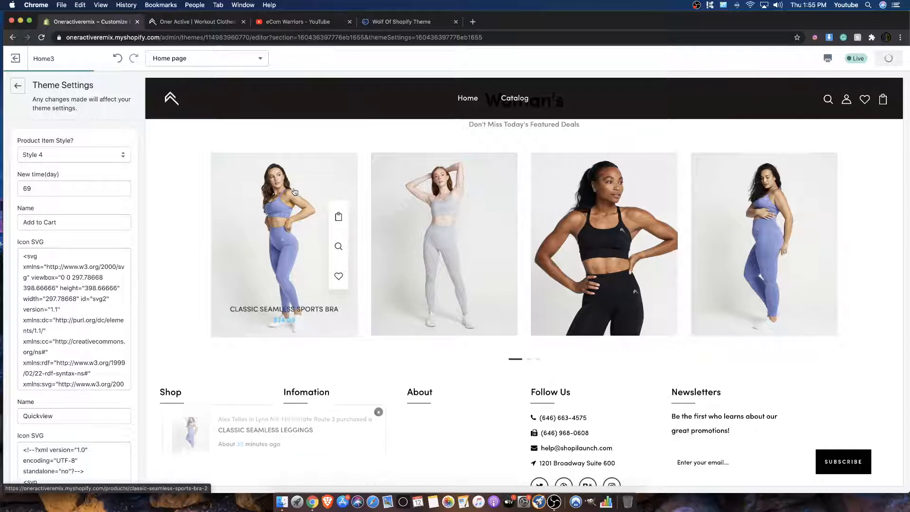
{"action": "scroll", "coordinate": [294, 192], "scroll_direction": "up", "scroll_amount": 2}
{"action": "scroll", "coordinate": [294, 192], "scroll_direction": "up", "scroll_amount": 1}
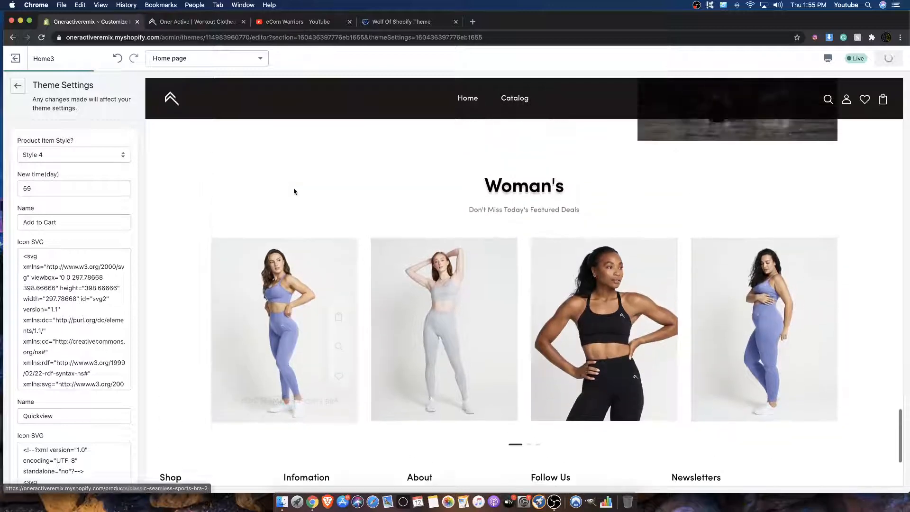
{"action": "scroll", "coordinate": [303, 203], "scroll_direction": "down", "scroll_amount": 3}
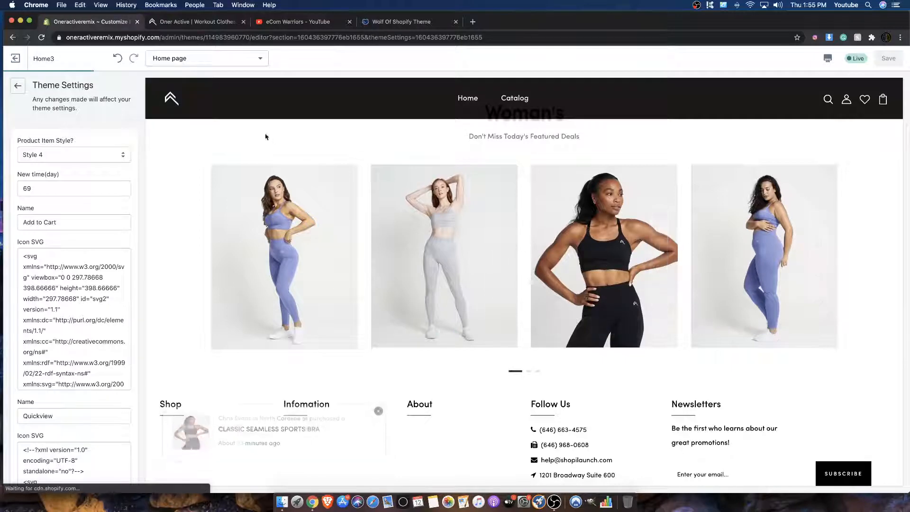
{"action": "scroll", "coordinate": [261, 132], "scroll_direction": "up", "scroll_amount": 5}
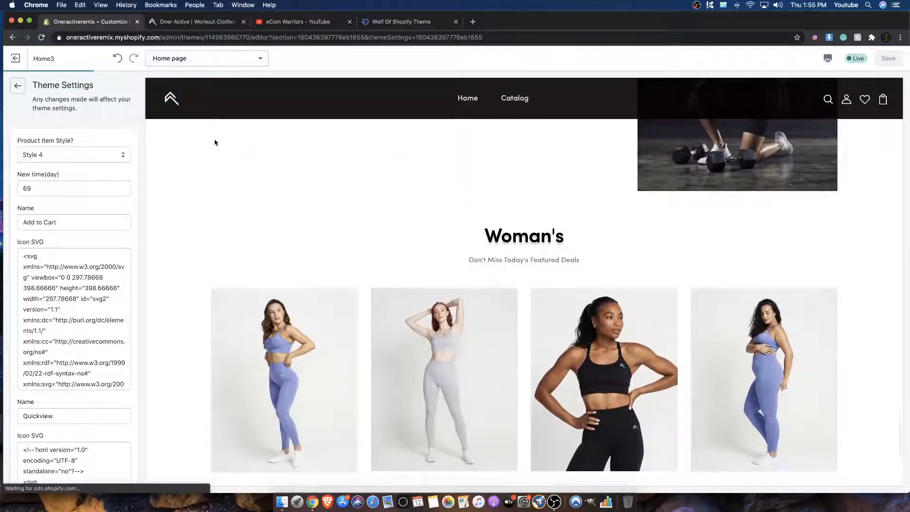
{"action": "scroll", "coordinate": [215, 143], "scroll_direction": "down", "scroll_amount": 1}
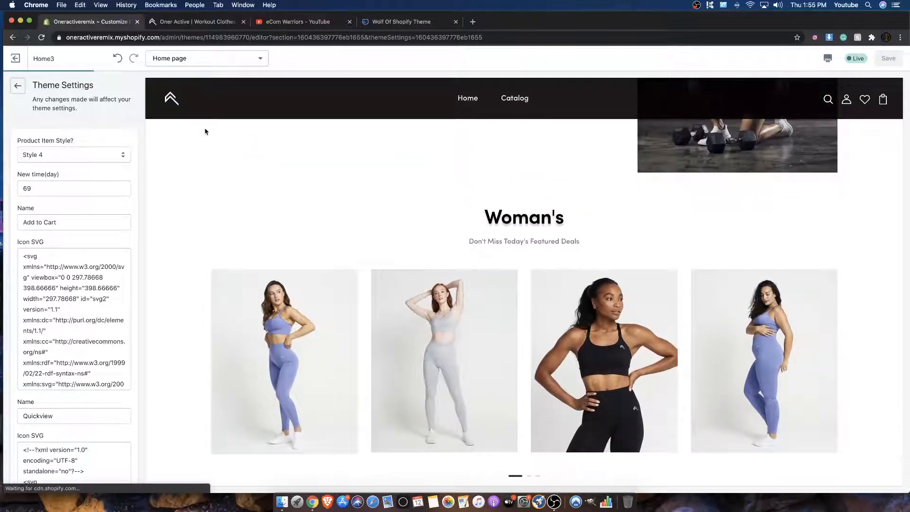
{"action": "scroll", "coordinate": [216, 169], "scroll_direction": "down", "scroll_amount": 5}
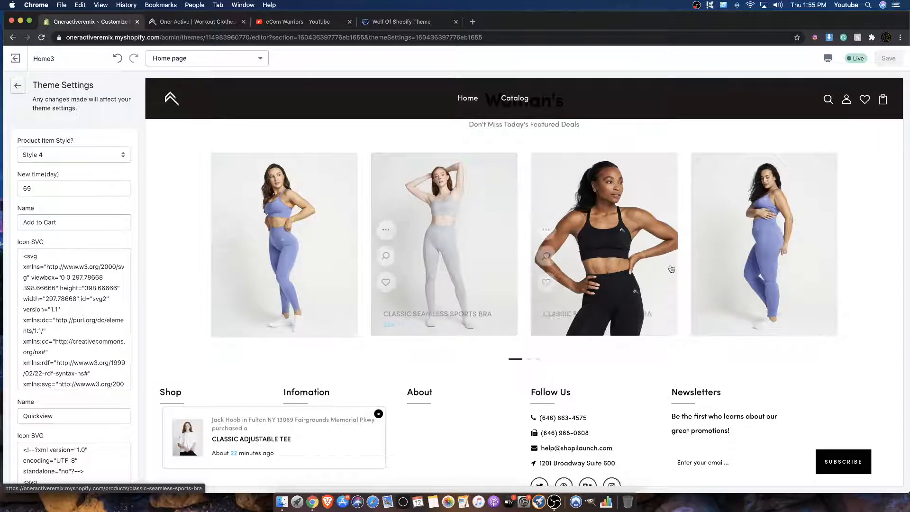
Step: Set the product item style to Style 5, save the theme and page through the Woman's product carousel
{"action": "left_click", "coordinate": [75, 154]}
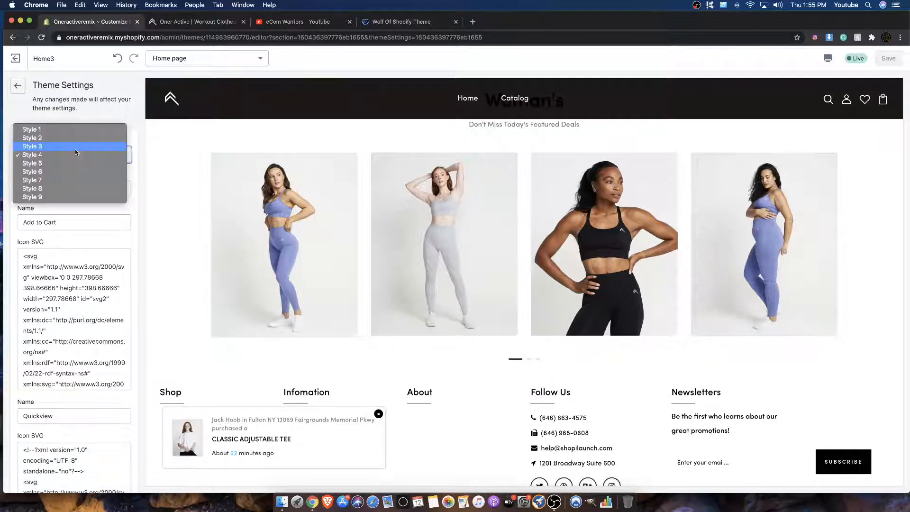
{"action": "left_click", "coordinate": [66, 158]}
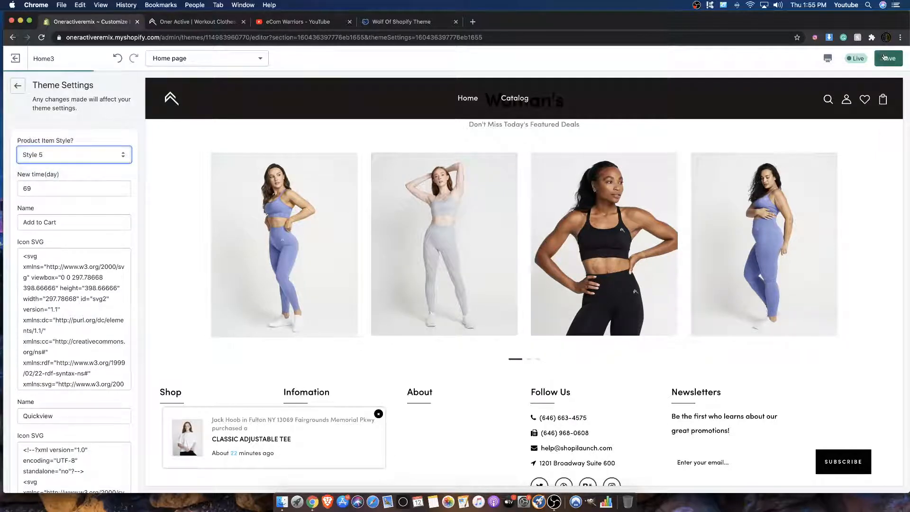
{"action": "left_click", "coordinate": [884, 57]}
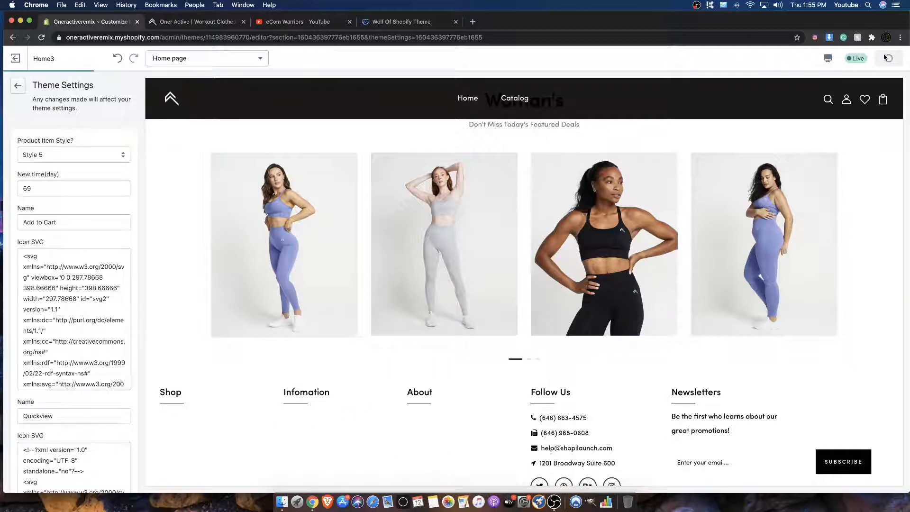
{"action": "left_click", "coordinate": [528, 362]}
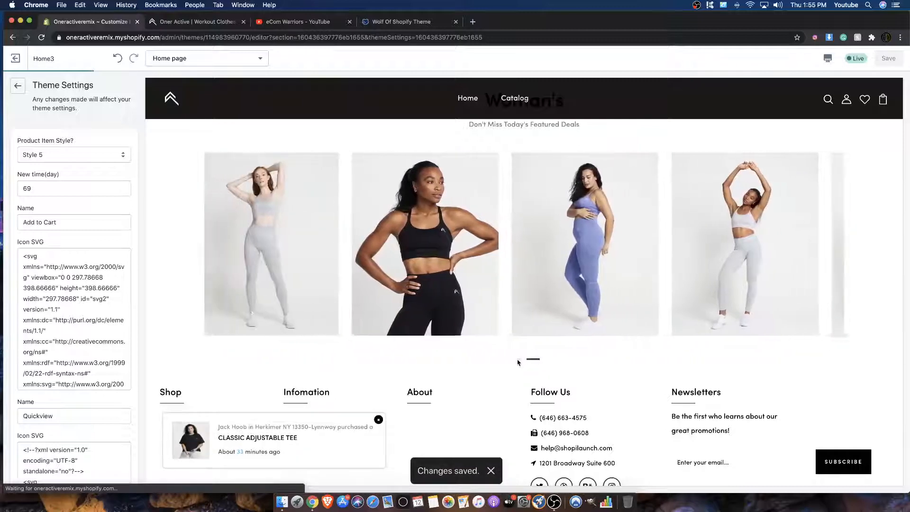
{"action": "left_click", "coordinate": [513, 362]}
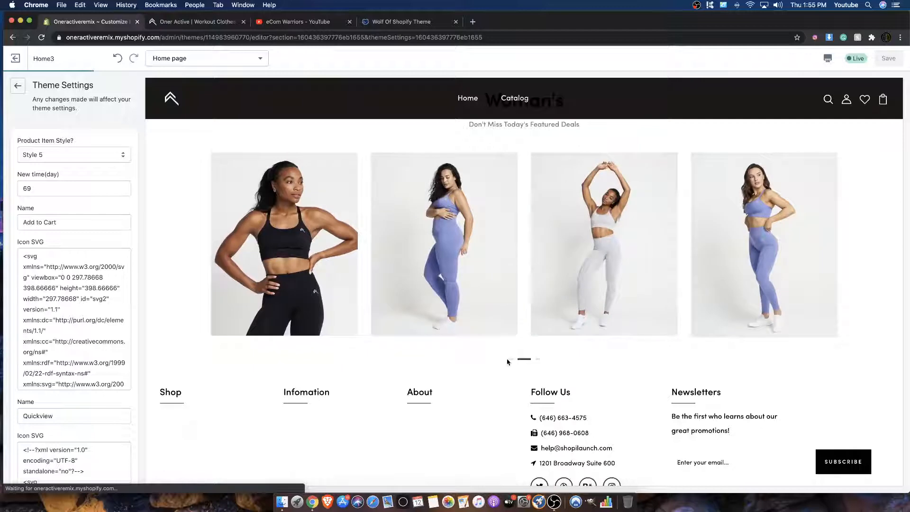
{"action": "left_click", "coordinate": [508, 362]}
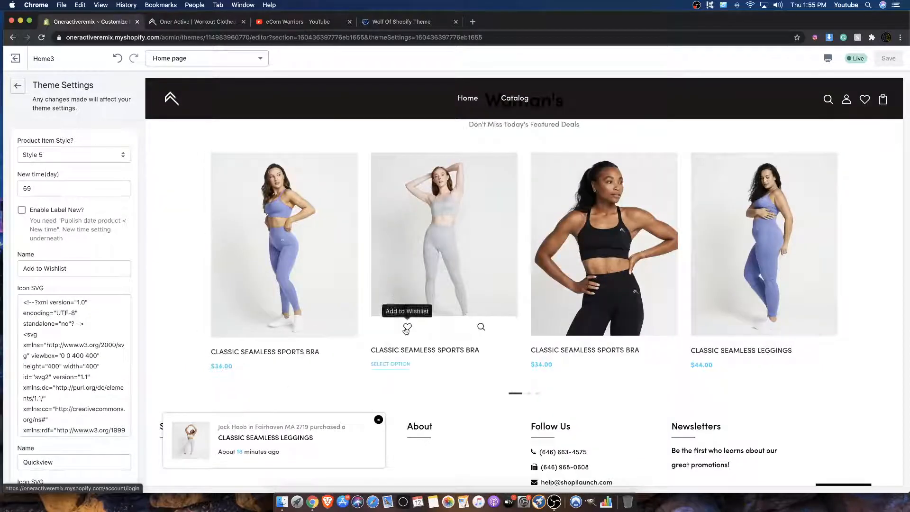
Step: Check the quick view and product page of the grey Classic Seamless Sports Bra, and return to the home page
{"action": "left_click", "coordinate": [481, 325]}
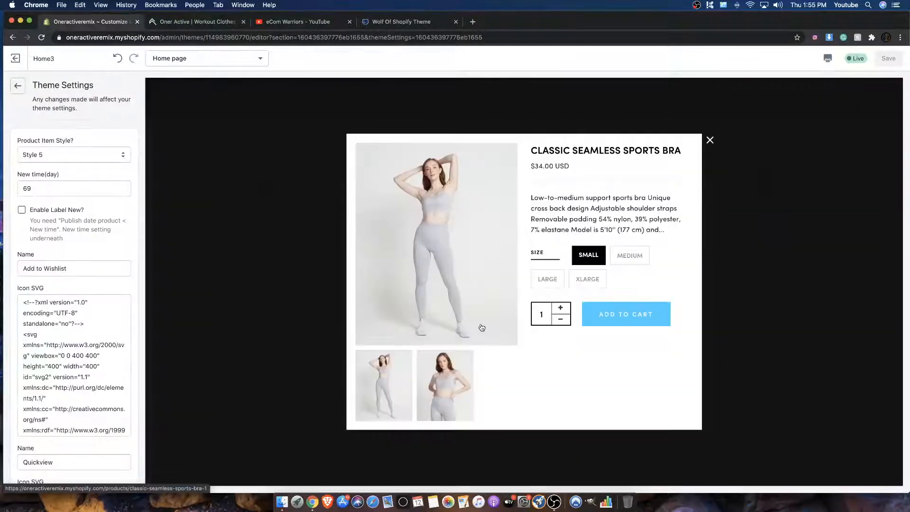
{"action": "left_click", "coordinate": [709, 141]}
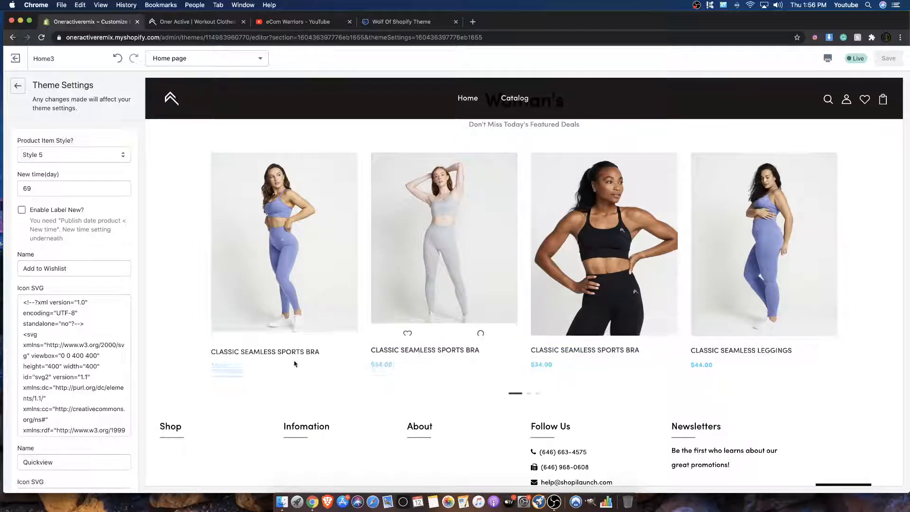
{"action": "left_click", "coordinate": [399, 351]}
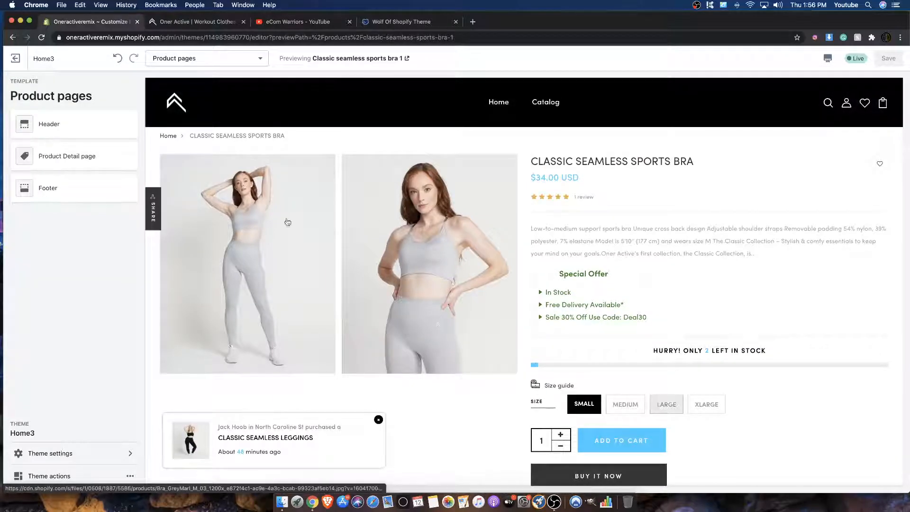
{"action": "left_click", "coordinate": [11, 37]}
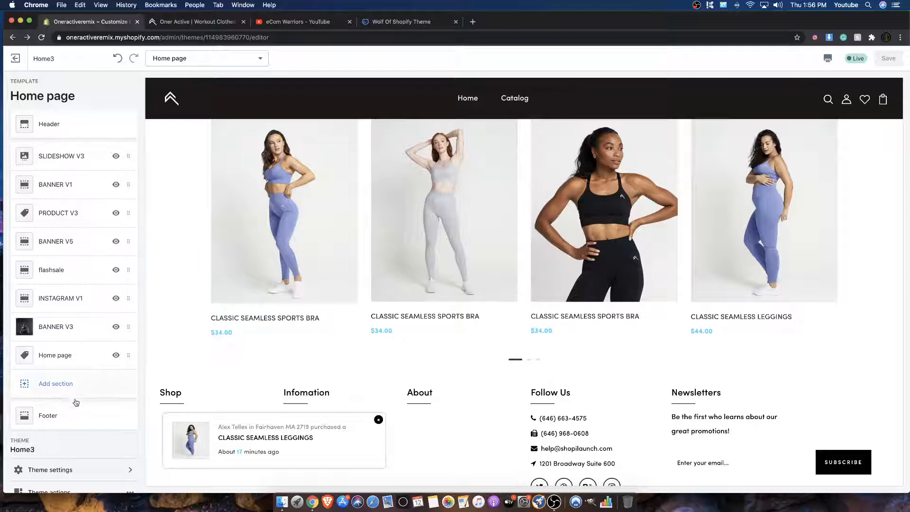
Step: Reopen the theme settings from the Home page section, change the product item style to Style 7 and save
{"action": "left_click", "coordinate": [104, 352]}
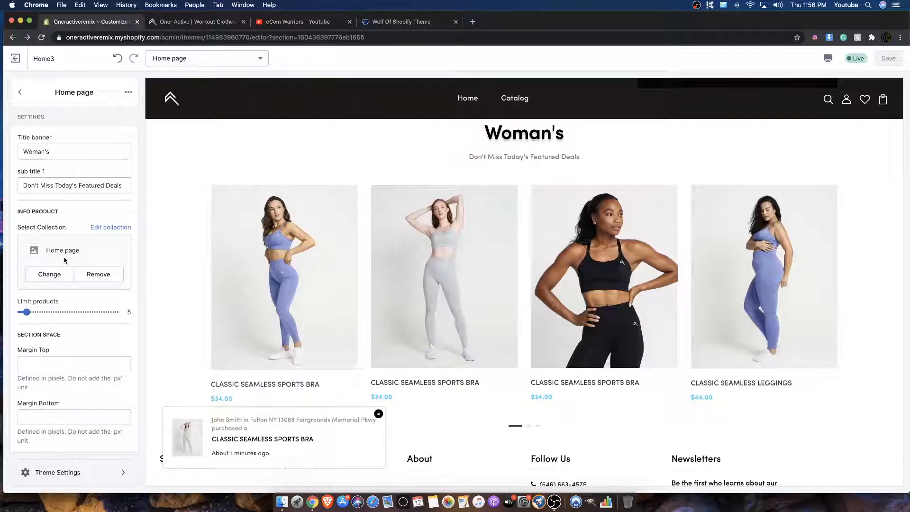
{"action": "left_click", "coordinate": [66, 472]}
{"action": "scroll", "coordinate": [57, 315], "scroll_direction": "down", "scroll_amount": 3}
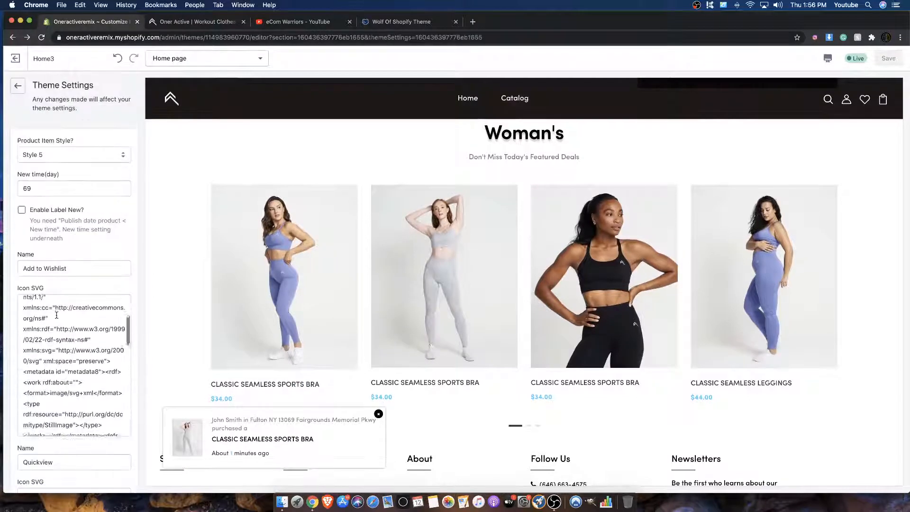
{"action": "scroll", "coordinate": [57, 316], "scroll_direction": "up", "scroll_amount": 4}
{"action": "left_click", "coordinate": [96, 161]}
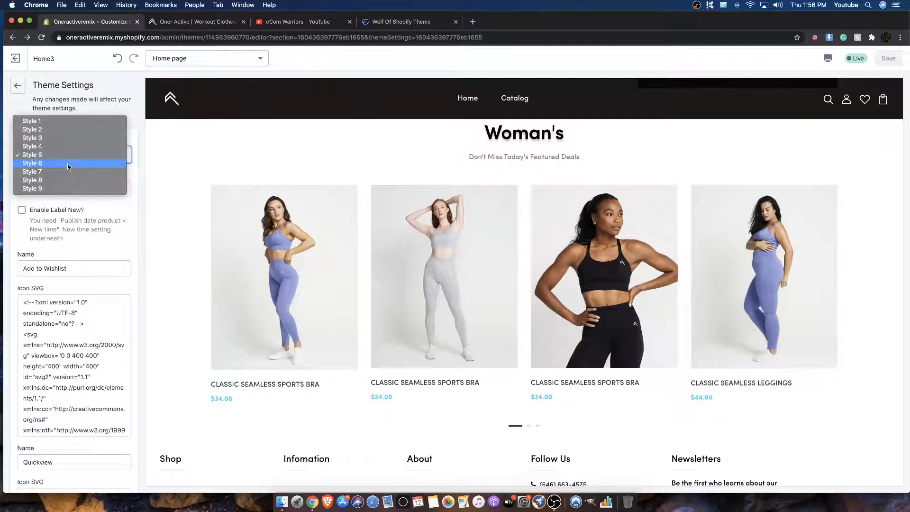
{"action": "left_click", "coordinate": [67, 164]}
{"action": "left_click", "coordinate": [66, 156]}
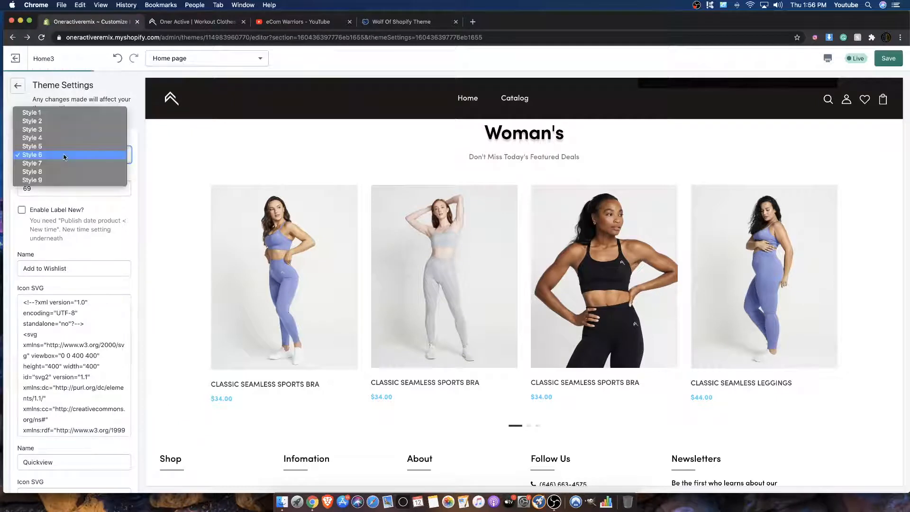
{"action": "left_click", "coordinate": [36, 156]}
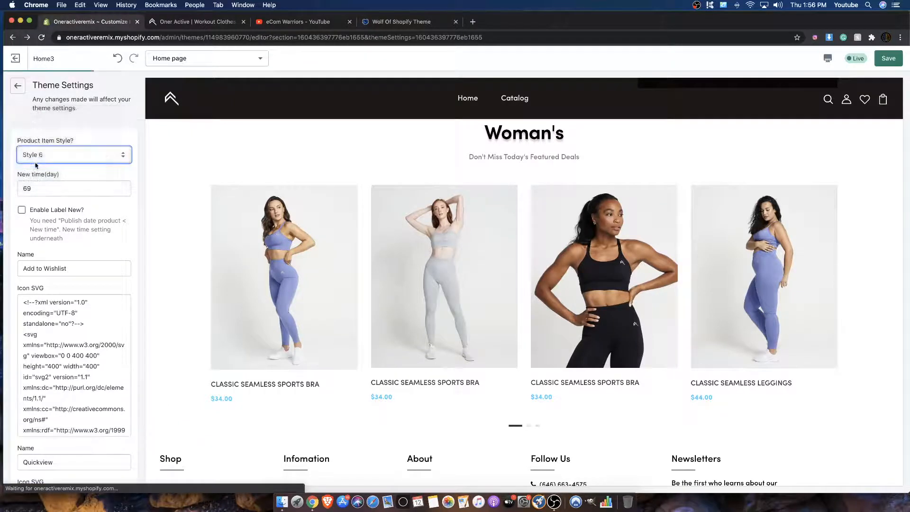
{"action": "left_click", "coordinate": [879, 61]}
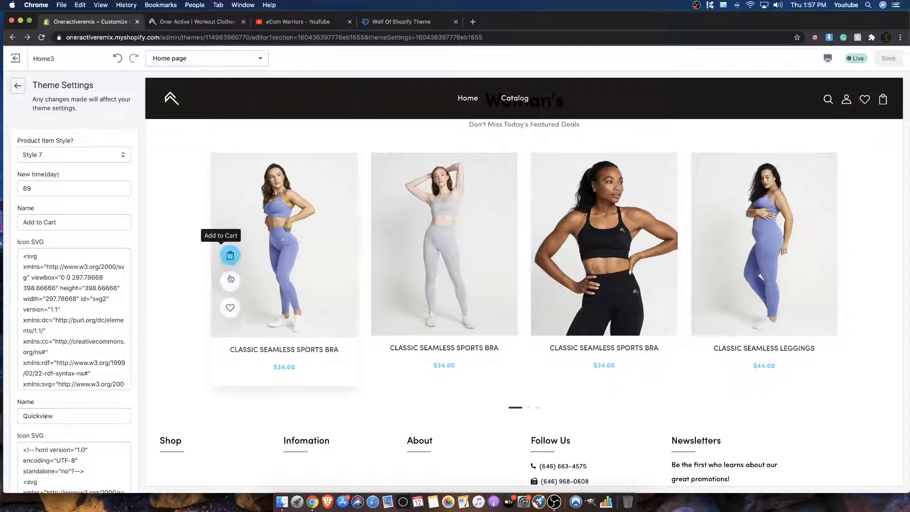
Step: Set the product item style to Style 8, save the theme and examine the Woman's product cards in the preview
{"action": "left_click", "coordinate": [52, 152]}
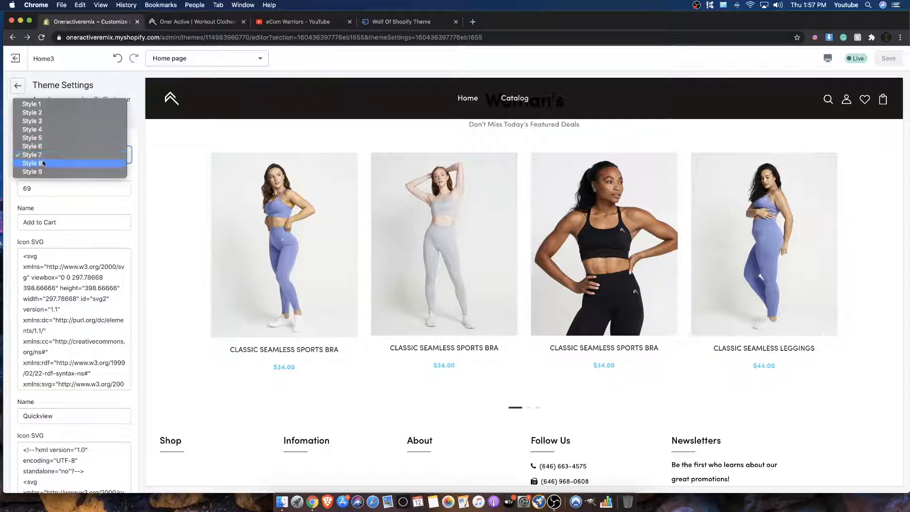
{"action": "left_click", "coordinate": [45, 165]}
{"action": "left_click", "coordinate": [883, 65]}
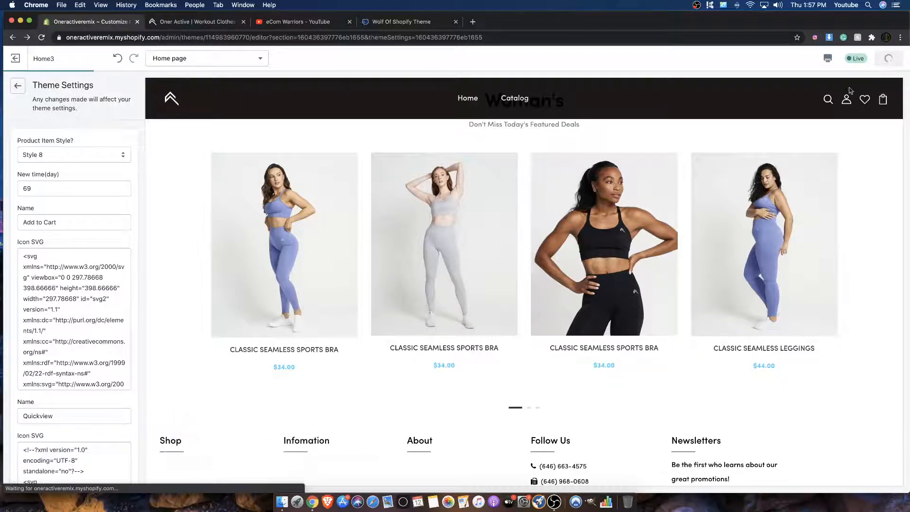
{"action": "mouse_move", "coordinate": [759, 221]}
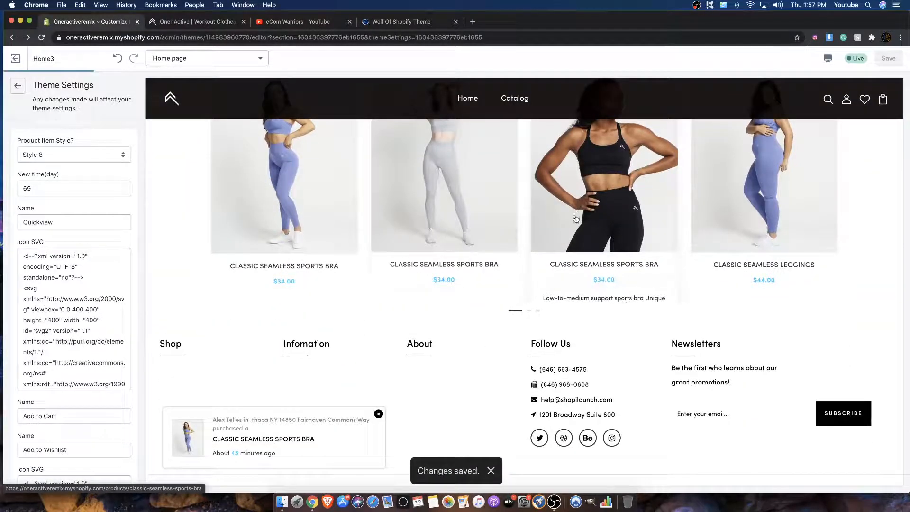
{"action": "scroll", "coordinate": [740, 257], "scroll_direction": "up", "scroll_amount": 1}
{"action": "scroll", "coordinate": [740, 257], "scroll_direction": "up", "scroll_amount": 3}
{"action": "scroll", "coordinate": [740, 256], "scroll_direction": "down", "scroll_amount": 2}
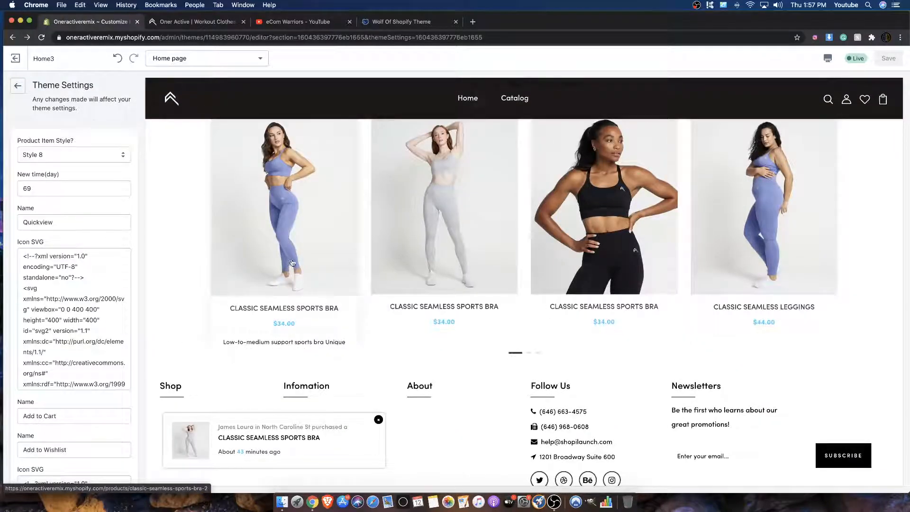
{"action": "scroll", "coordinate": [281, 300], "scroll_direction": "down", "scroll_amount": 1}
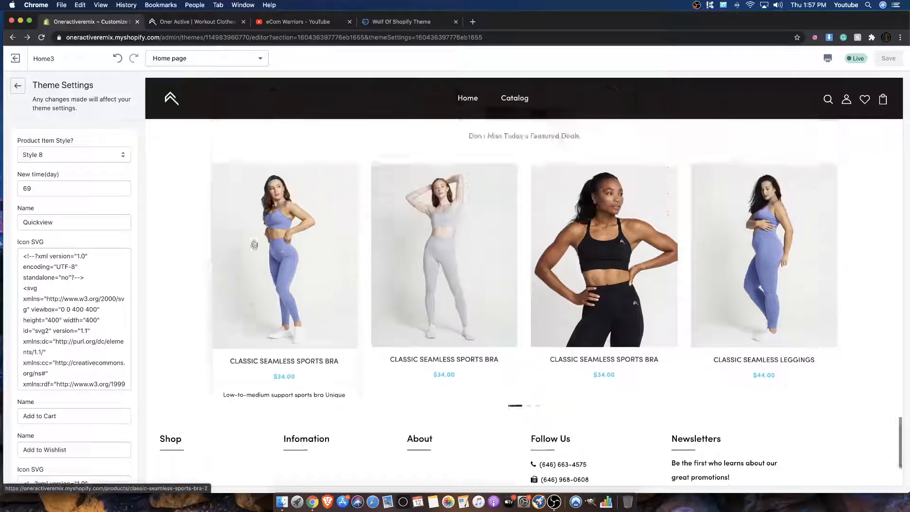
{"action": "scroll", "coordinate": [254, 244], "scroll_direction": "up", "scroll_amount": 5}
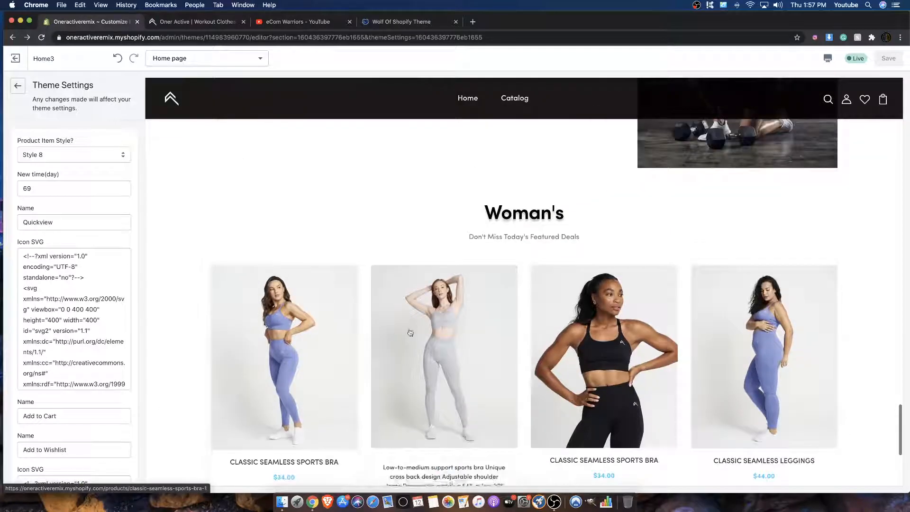
Step: Change the product item style to Style 9 and save the theme
{"action": "left_click", "coordinate": [46, 162]}
{"action": "left_click", "coordinate": [41, 158]}
{"action": "left_click", "coordinate": [40, 160]}
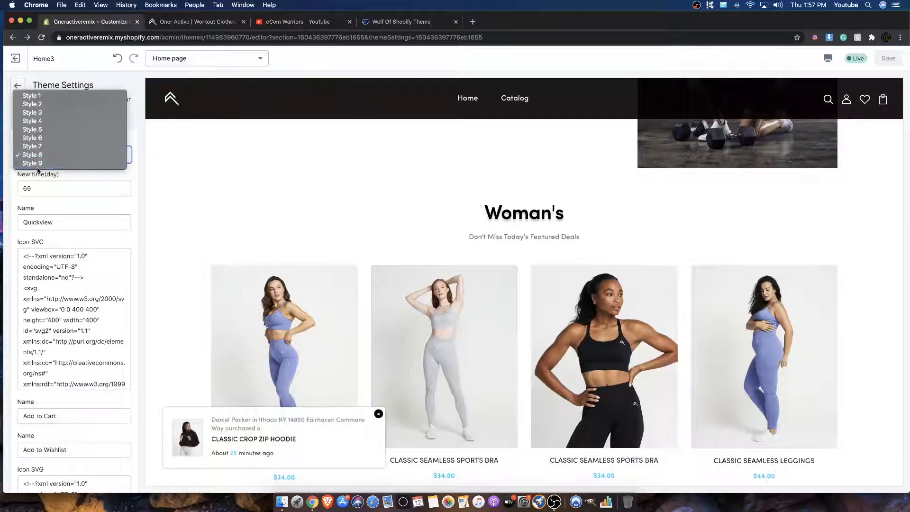
{"action": "left_click", "coordinate": [34, 163]}
{"action": "left_click", "coordinate": [889, 58]}
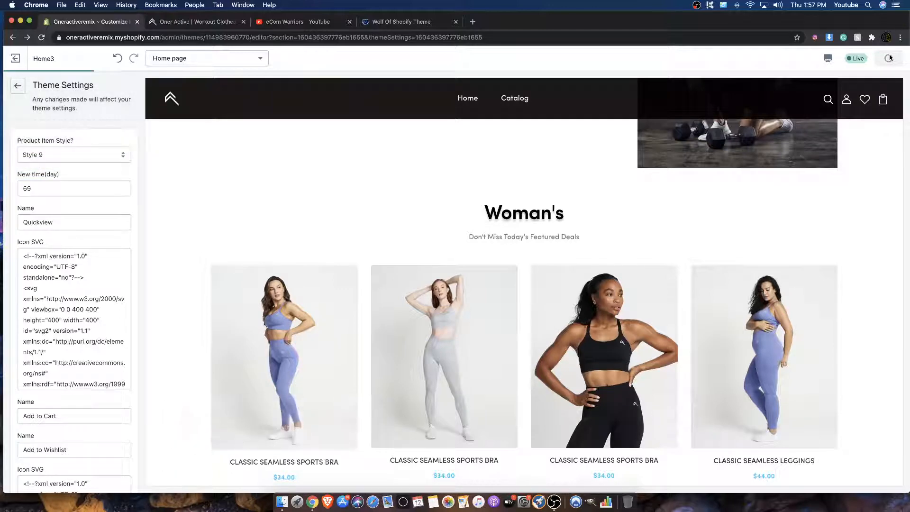
Step: Examine the Woman's product cards in the preview with product item Style 9 applied
{"action": "left_click", "coordinate": [93, 158]}
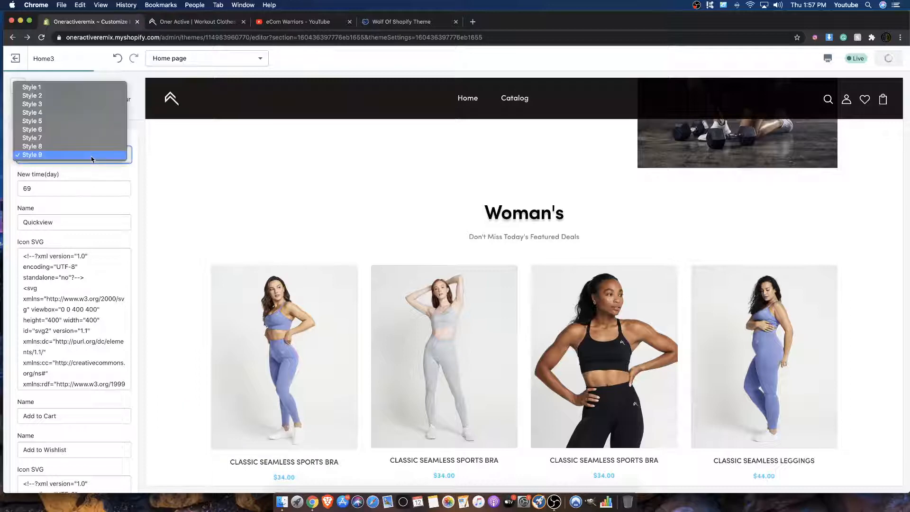
{"action": "left_click", "coordinate": [205, 165]}
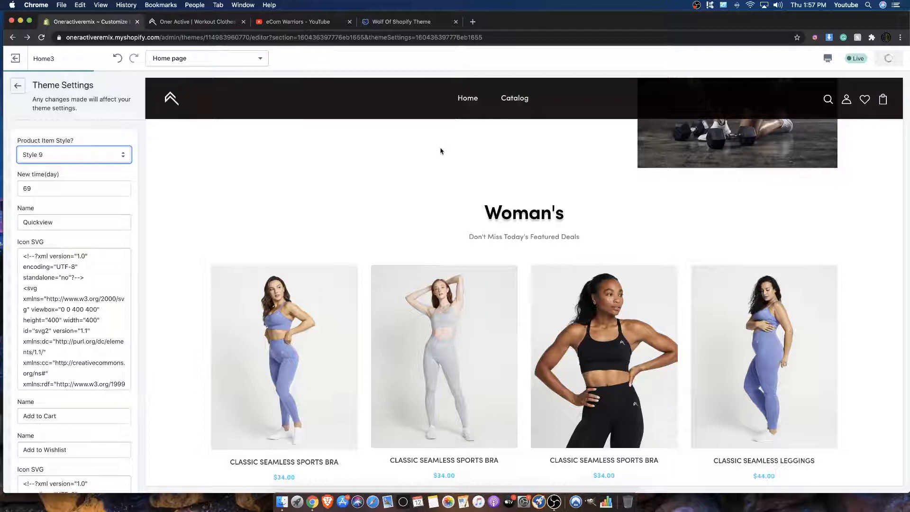
{"action": "scroll", "coordinate": [407, 152], "scroll_direction": "down", "scroll_amount": 1}
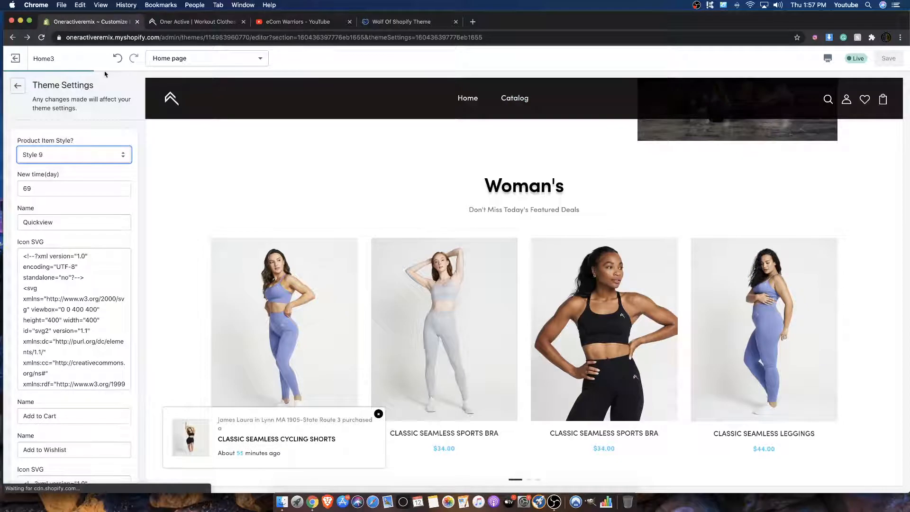
{"action": "scroll", "coordinate": [193, 210], "scroll_direction": "down", "scroll_amount": 2}
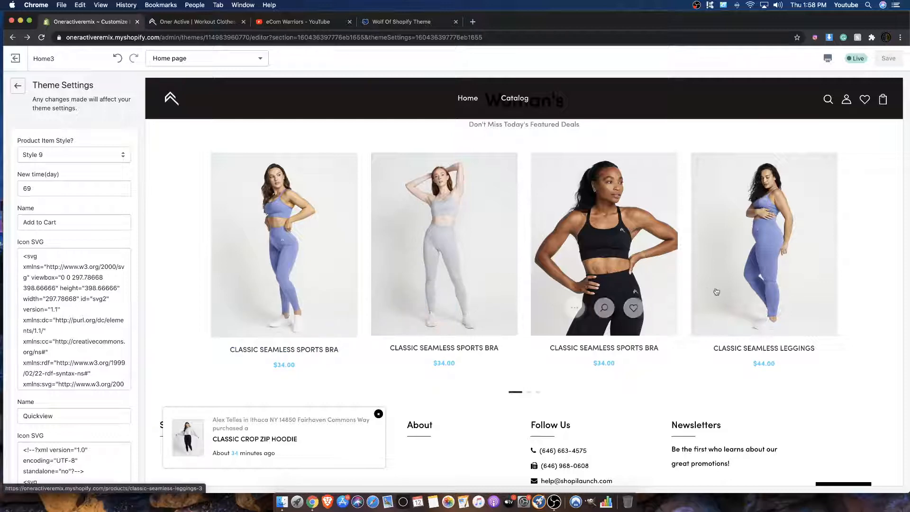
Step: Set the product item style back to Style 7, save the theme and check the Woman's product cards in the preview
{"action": "left_click", "coordinate": [71, 155]}
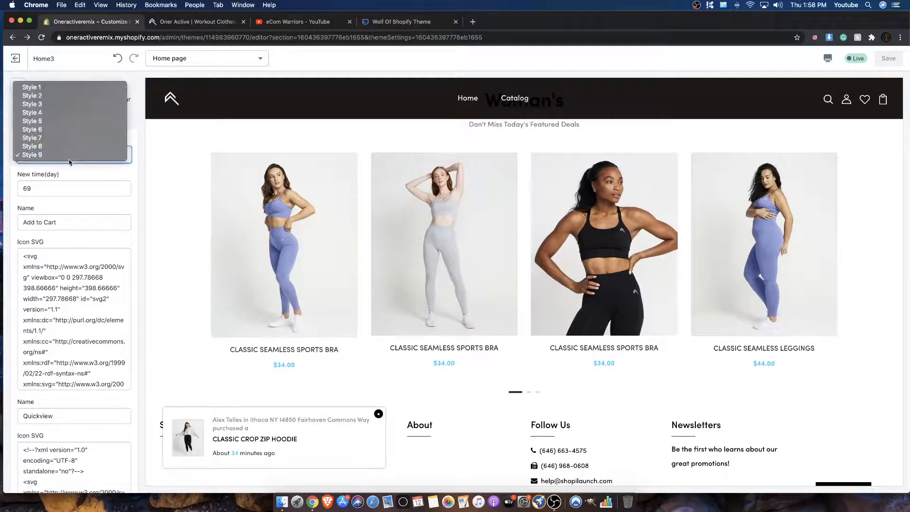
{"action": "left_click", "coordinate": [29, 138]}
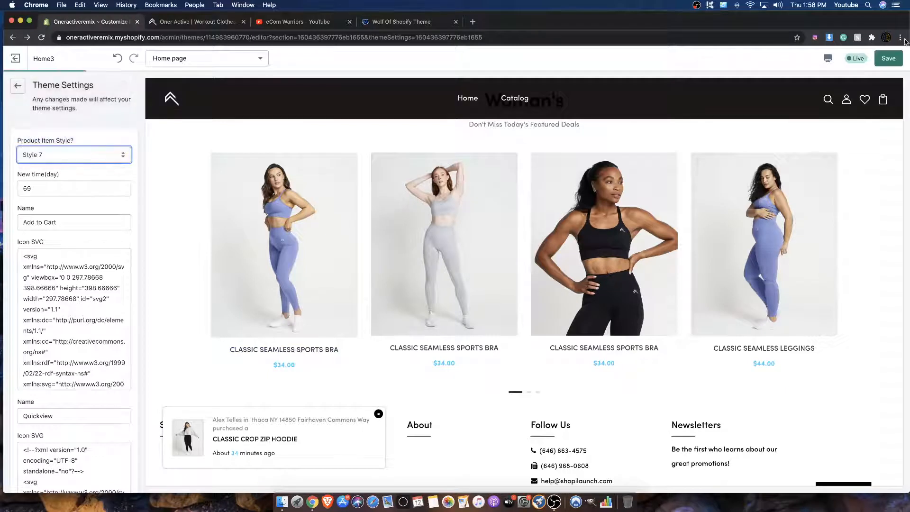
{"action": "left_click", "coordinate": [878, 58]}
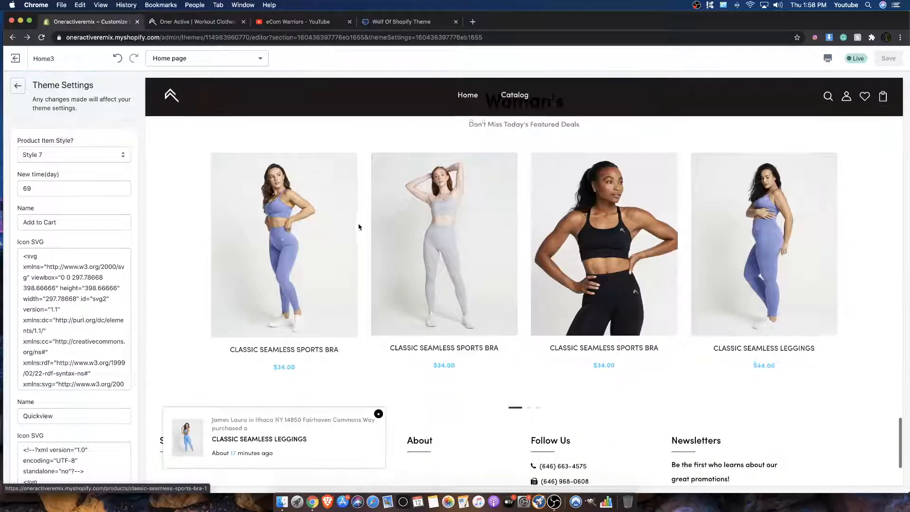
{"action": "mouse_move", "coordinate": [314, 228]}
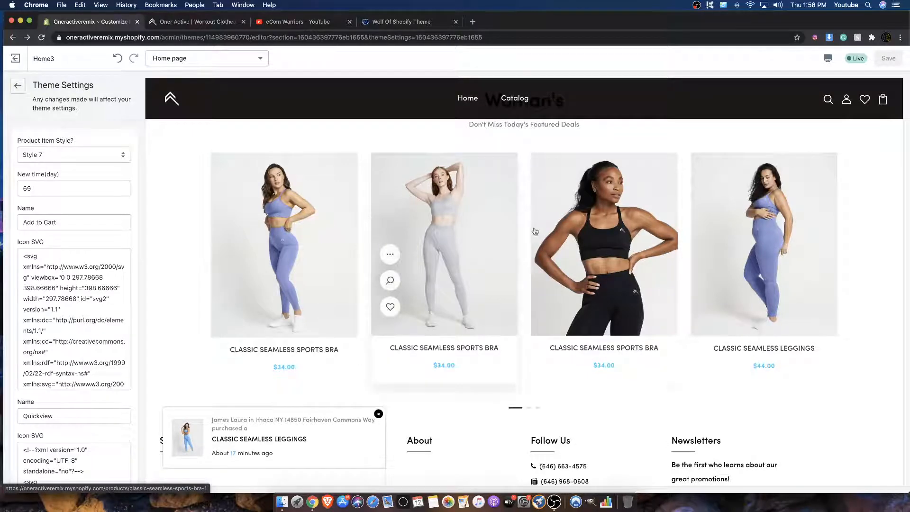
{"action": "mouse_move", "coordinate": [726, 227]}
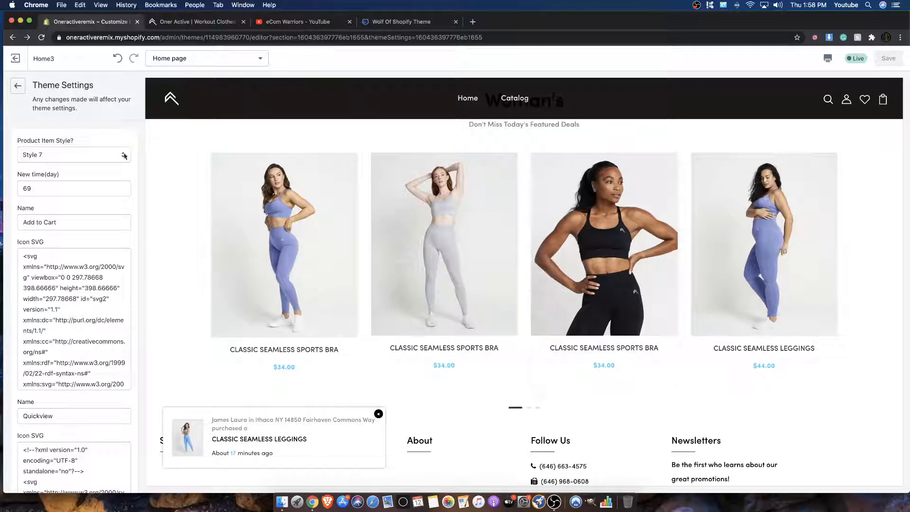
Step: Leave the theme settings and review the home page preview around the Instagram and Woman's sections
{"action": "left_click", "coordinate": [17, 88]}
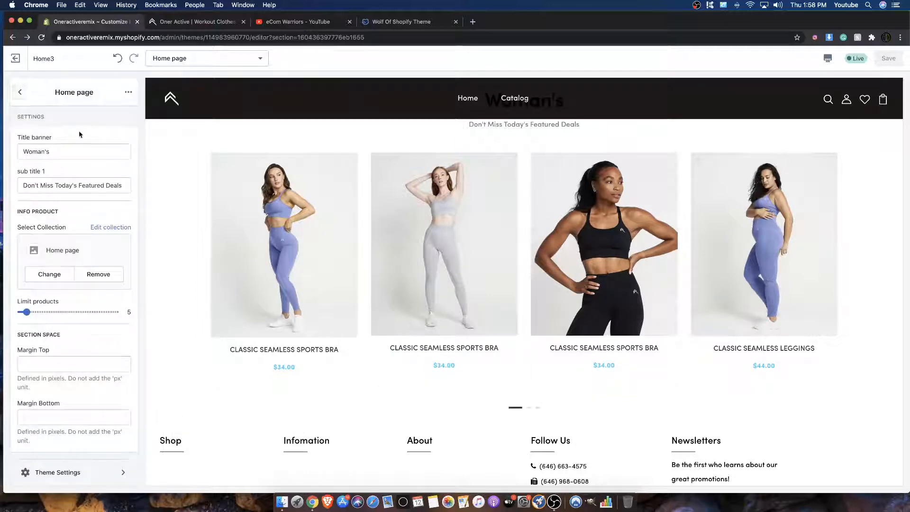
{"action": "scroll", "coordinate": [255, 109], "scroll_direction": "down", "scroll_amount": 10}
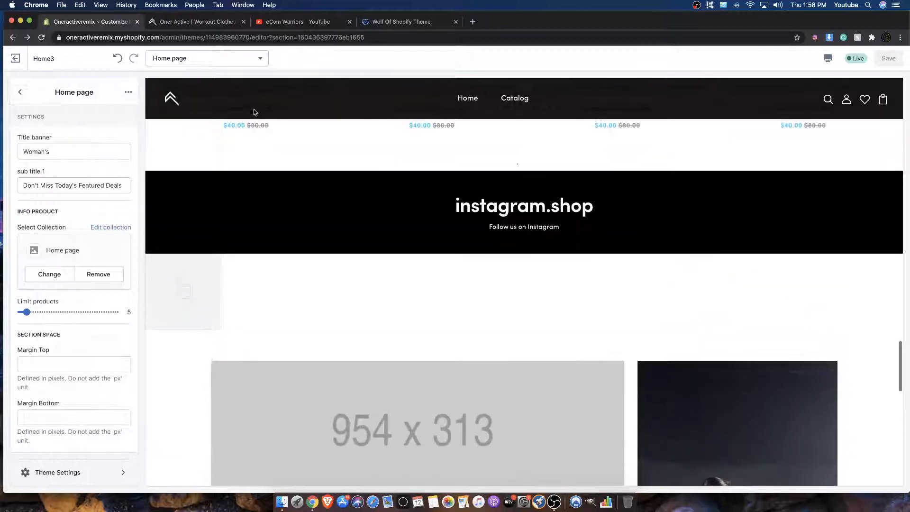
{"action": "scroll", "coordinate": [250, 112], "scroll_direction": "down", "scroll_amount": 13}
{"action": "scroll", "coordinate": [222, 160], "scroll_direction": "up", "scroll_amount": 4}
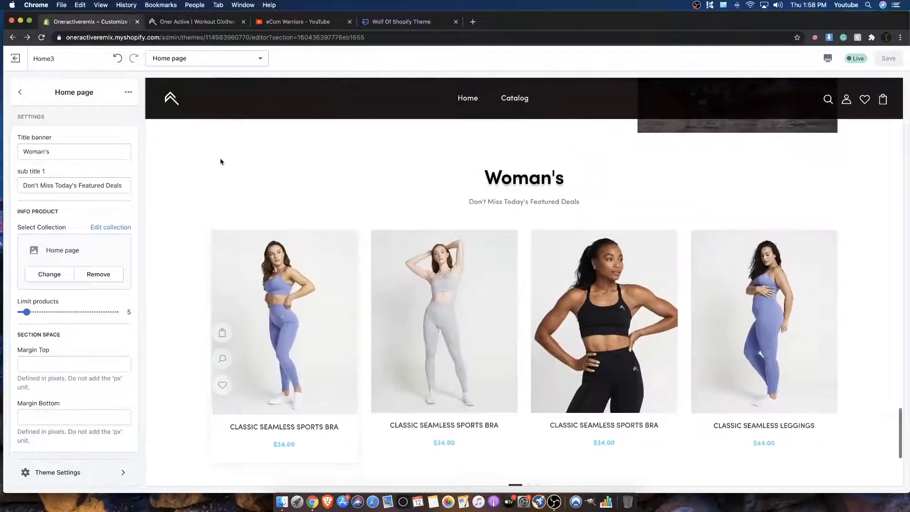
{"action": "scroll", "coordinate": [368, 383], "scroll_direction": "down", "scroll_amount": 2}
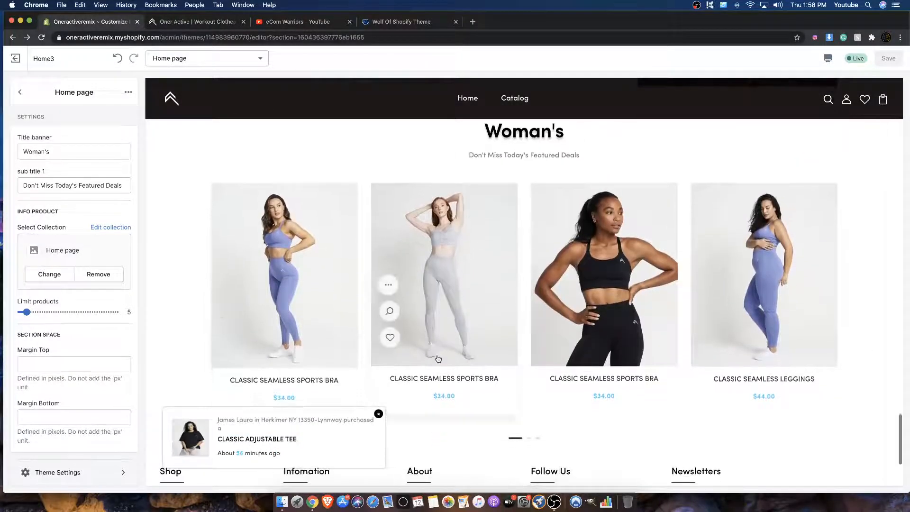
Step: Open the Catalog page in the preview and examine its banner, category links, filters and product list down to the footer
{"action": "left_click", "coordinate": [512, 99]}
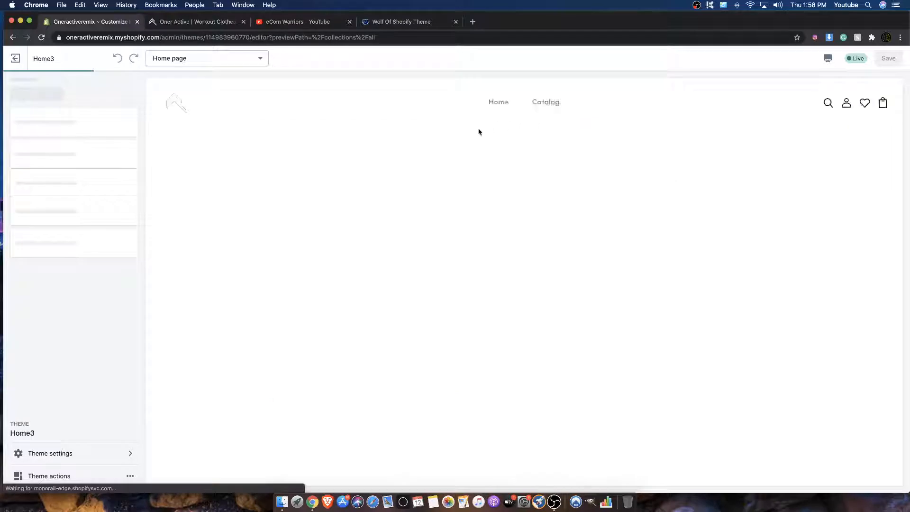
{"action": "scroll", "coordinate": [307, 175], "scroll_direction": "down", "scroll_amount": 10}
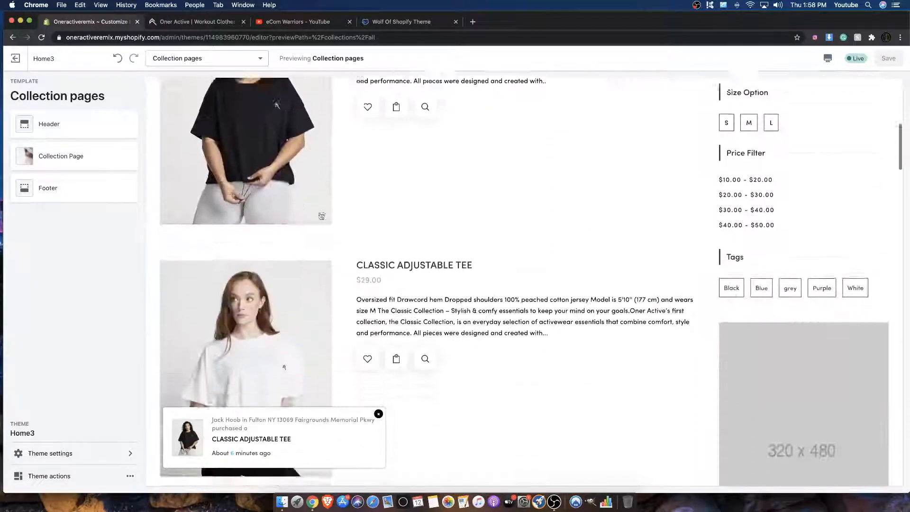
{"action": "scroll", "coordinate": [286, 278], "scroll_direction": "down", "scroll_amount": 2}
{"action": "scroll", "coordinate": [286, 277], "scroll_direction": "down", "scroll_amount": 7}
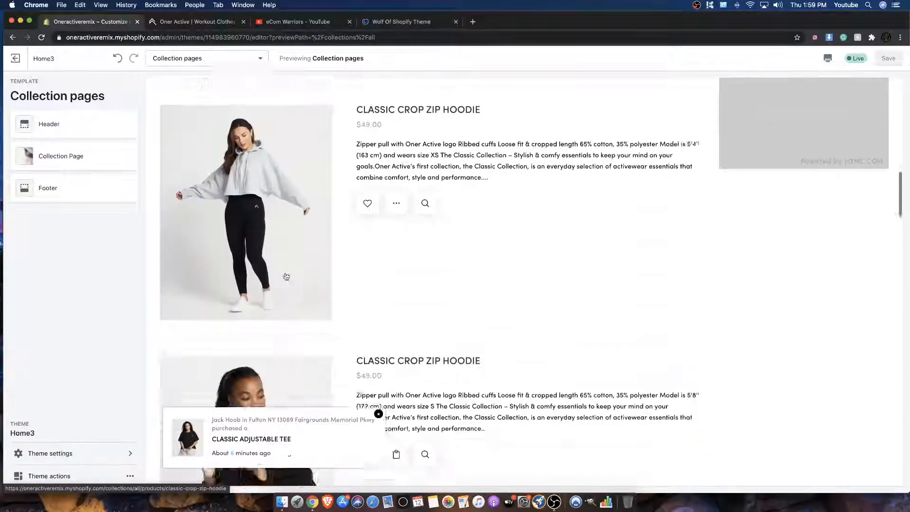
{"action": "scroll", "coordinate": [286, 277], "scroll_direction": "down", "scroll_amount": 20}
{"action": "scroll", "coordinate": [296, 209], "scroll_direction": "up", "scroll_amount": 20}
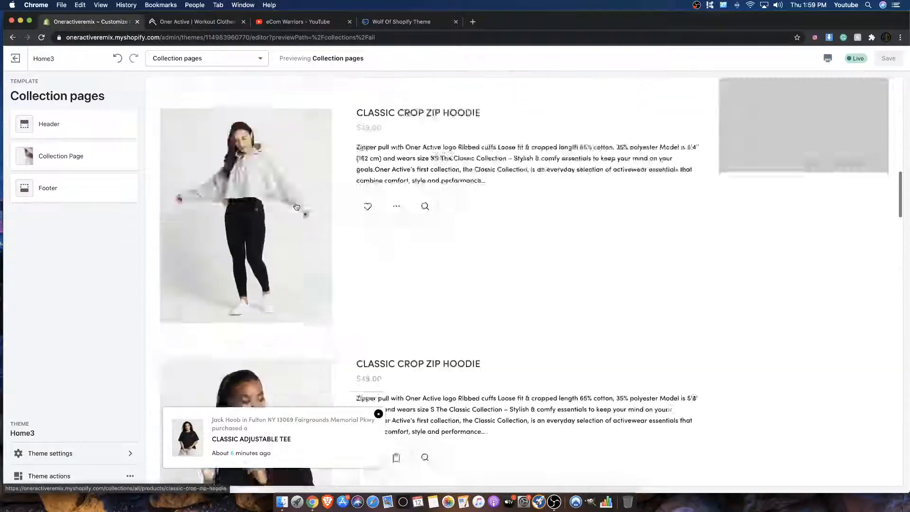
{"action": "scroll", "coordinate": [296, 207], "scroll_direction": "up", "scroll_amount": 15}
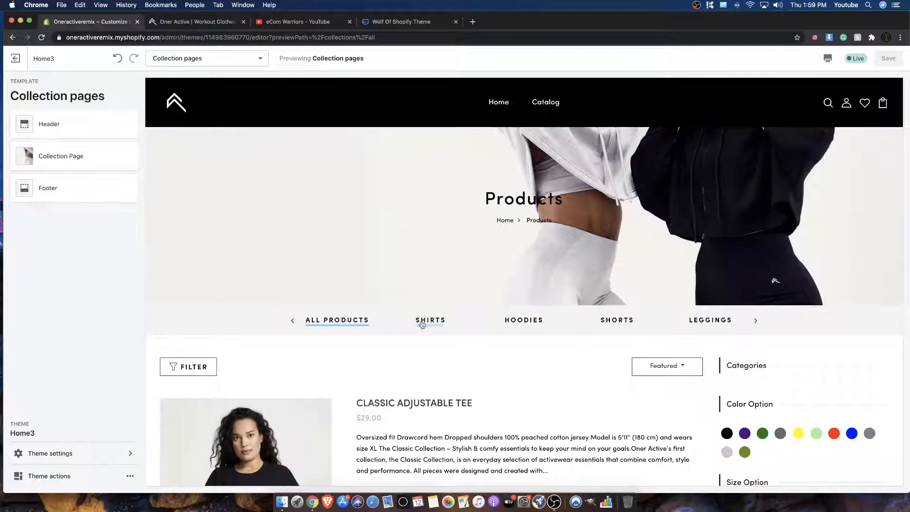
{"action": "scroll", "coordinate": [329, 325], "scroll_direction": "down", "scroll_amount": 20}
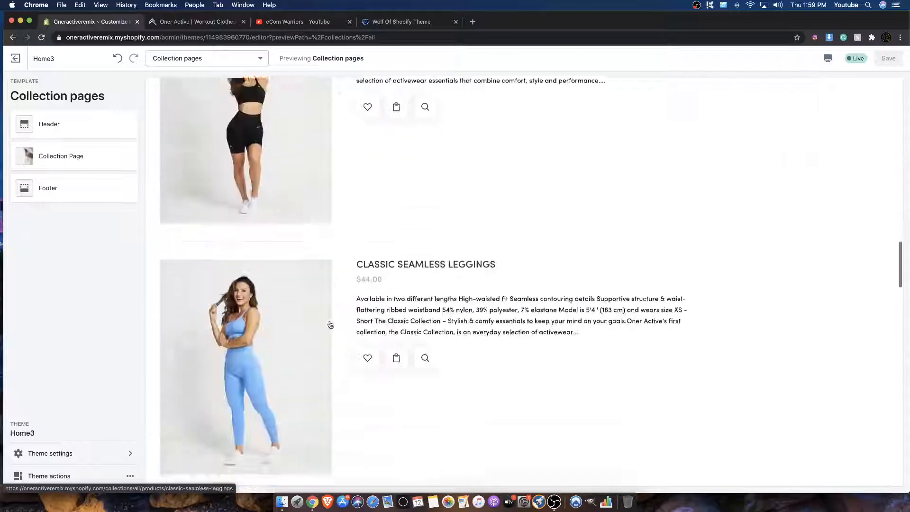
{"action": "scroll", "coordinate": [330, 325], "scroll_direction": "down", "scroll_amount": 15}
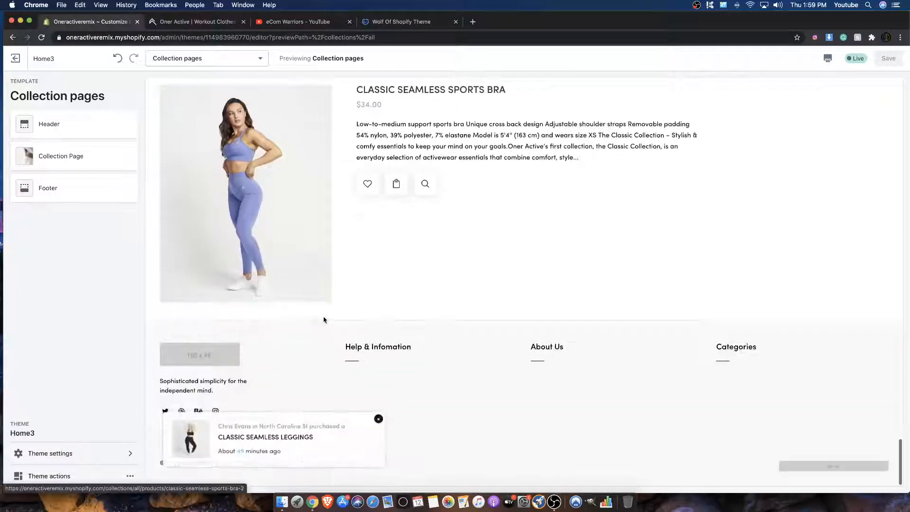
{"action": "scroll", "coordinate": [322, 317], "scroll_direction": "up", "scroll_amount": 20}
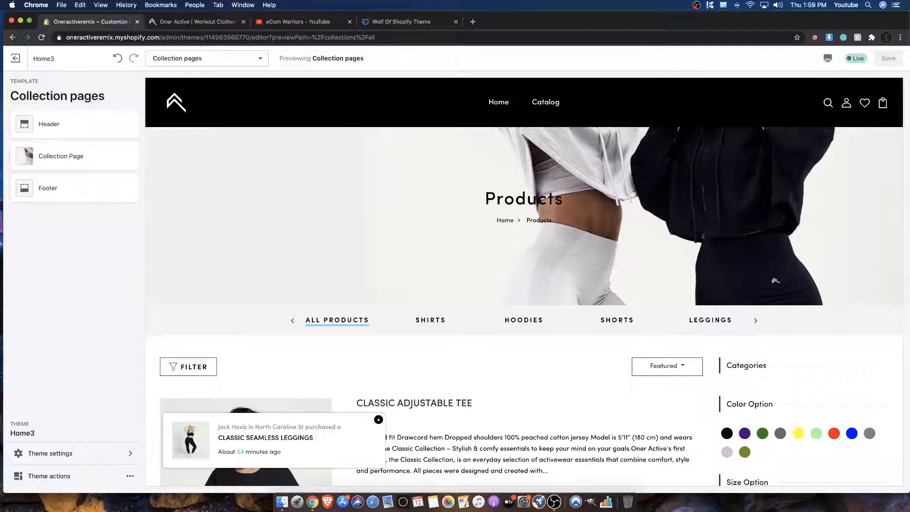
{"action": "scroll", "coordinate": [256, 349], "scroll_direction": "down", "scroll_amount": 8}
{"action": "scroll", "coordinate": [247, 346], "scroll_direction": "up", "scroll_amount": 8}
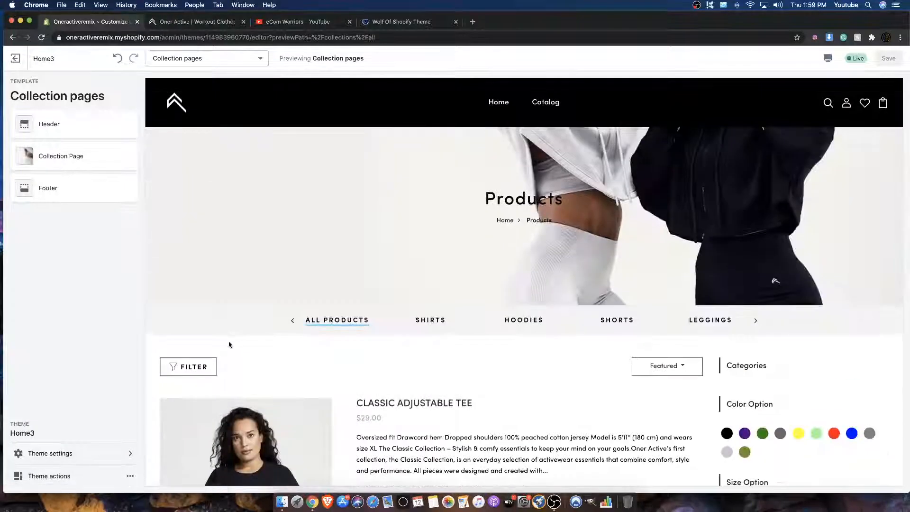
Step: Return to the home page in the preview and look through its sections down to the footer
{"action": "left_click", "coordinate": [499, 102]}
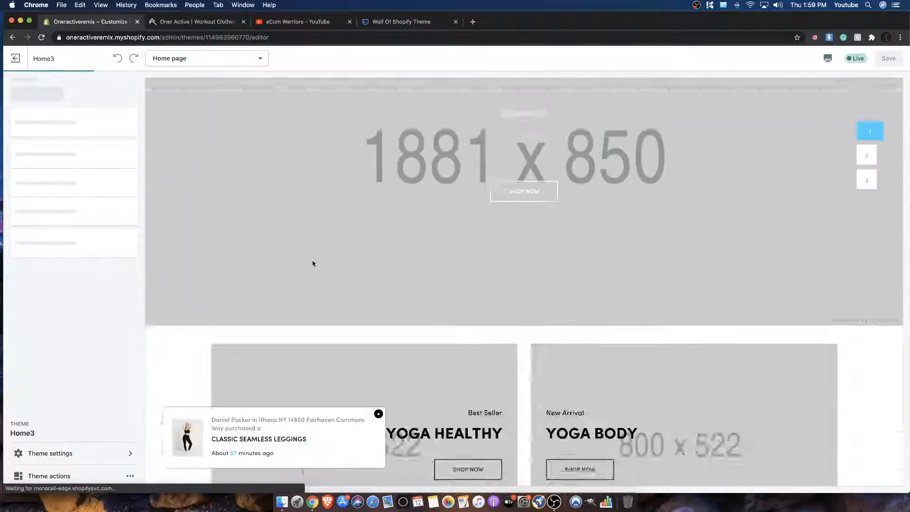
{"action": "scroll", "coordinate": [312, 263], "scroll_direction": "down", "scroll_amount": 20}
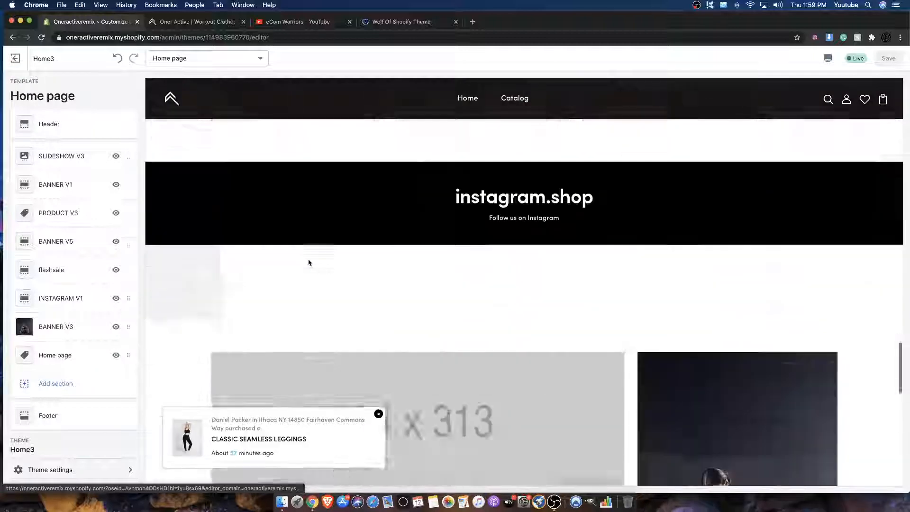
{"action": "scroll", "coordinate": [310, 262], "scroll_direction": "down", "scroll_amount": 15}
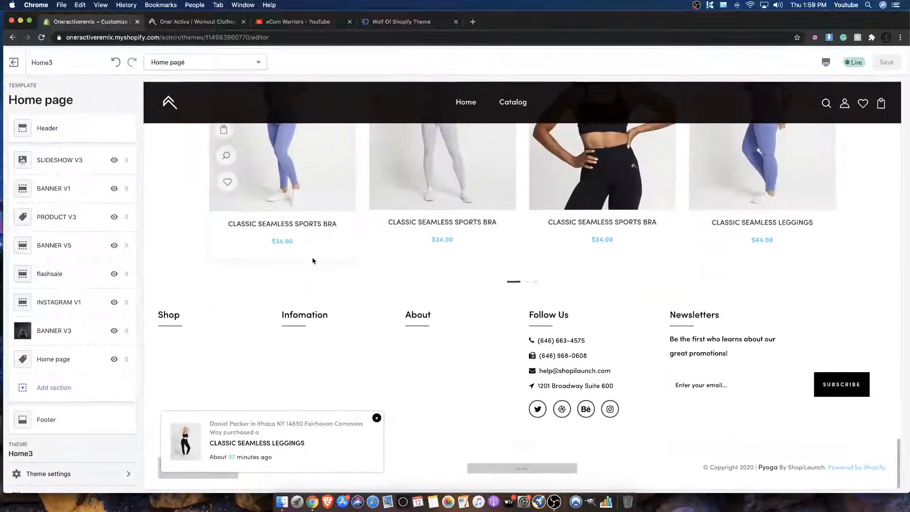
{"action": "scroll", "coordinate": [294, 260], "scroll_direction": "up", "scroll_amount": 1}
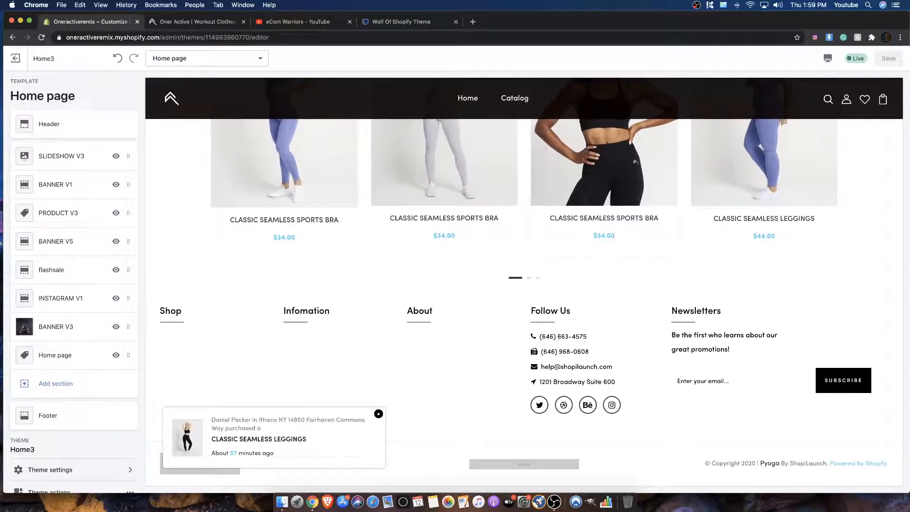